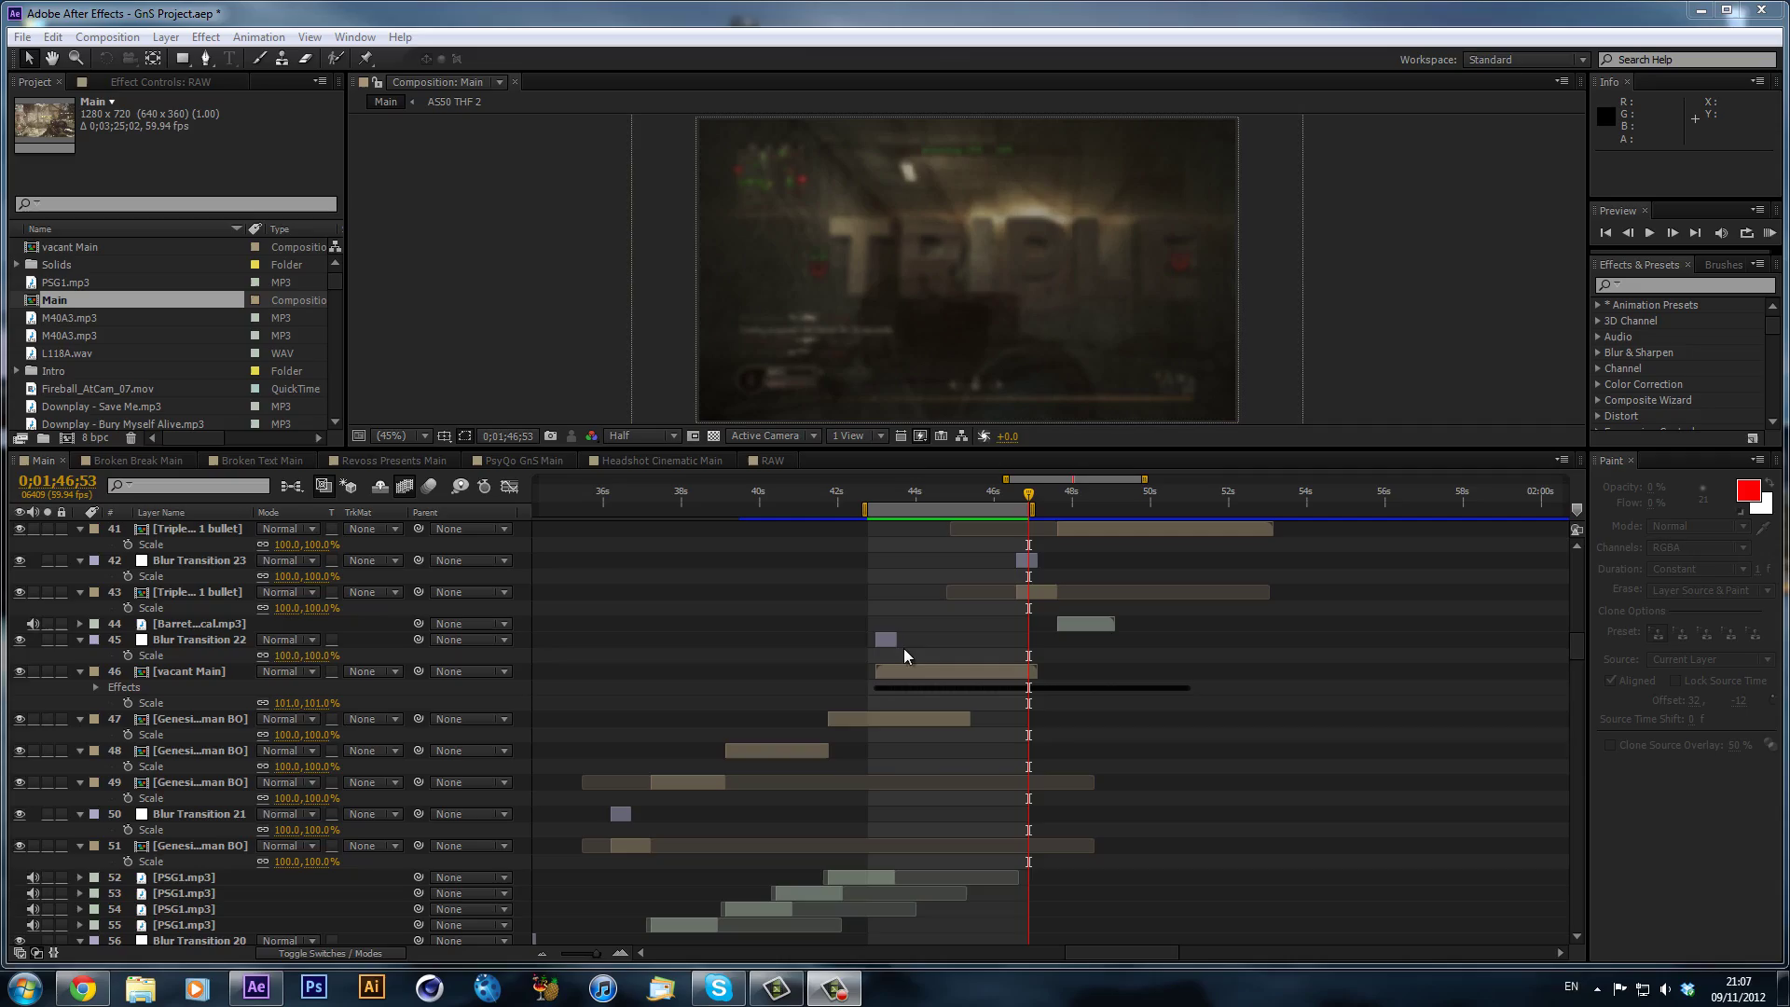
- Scrub and loop-preview the TRIPLE text reveal around 0;01;44 in the existing comp
click(941, 501)
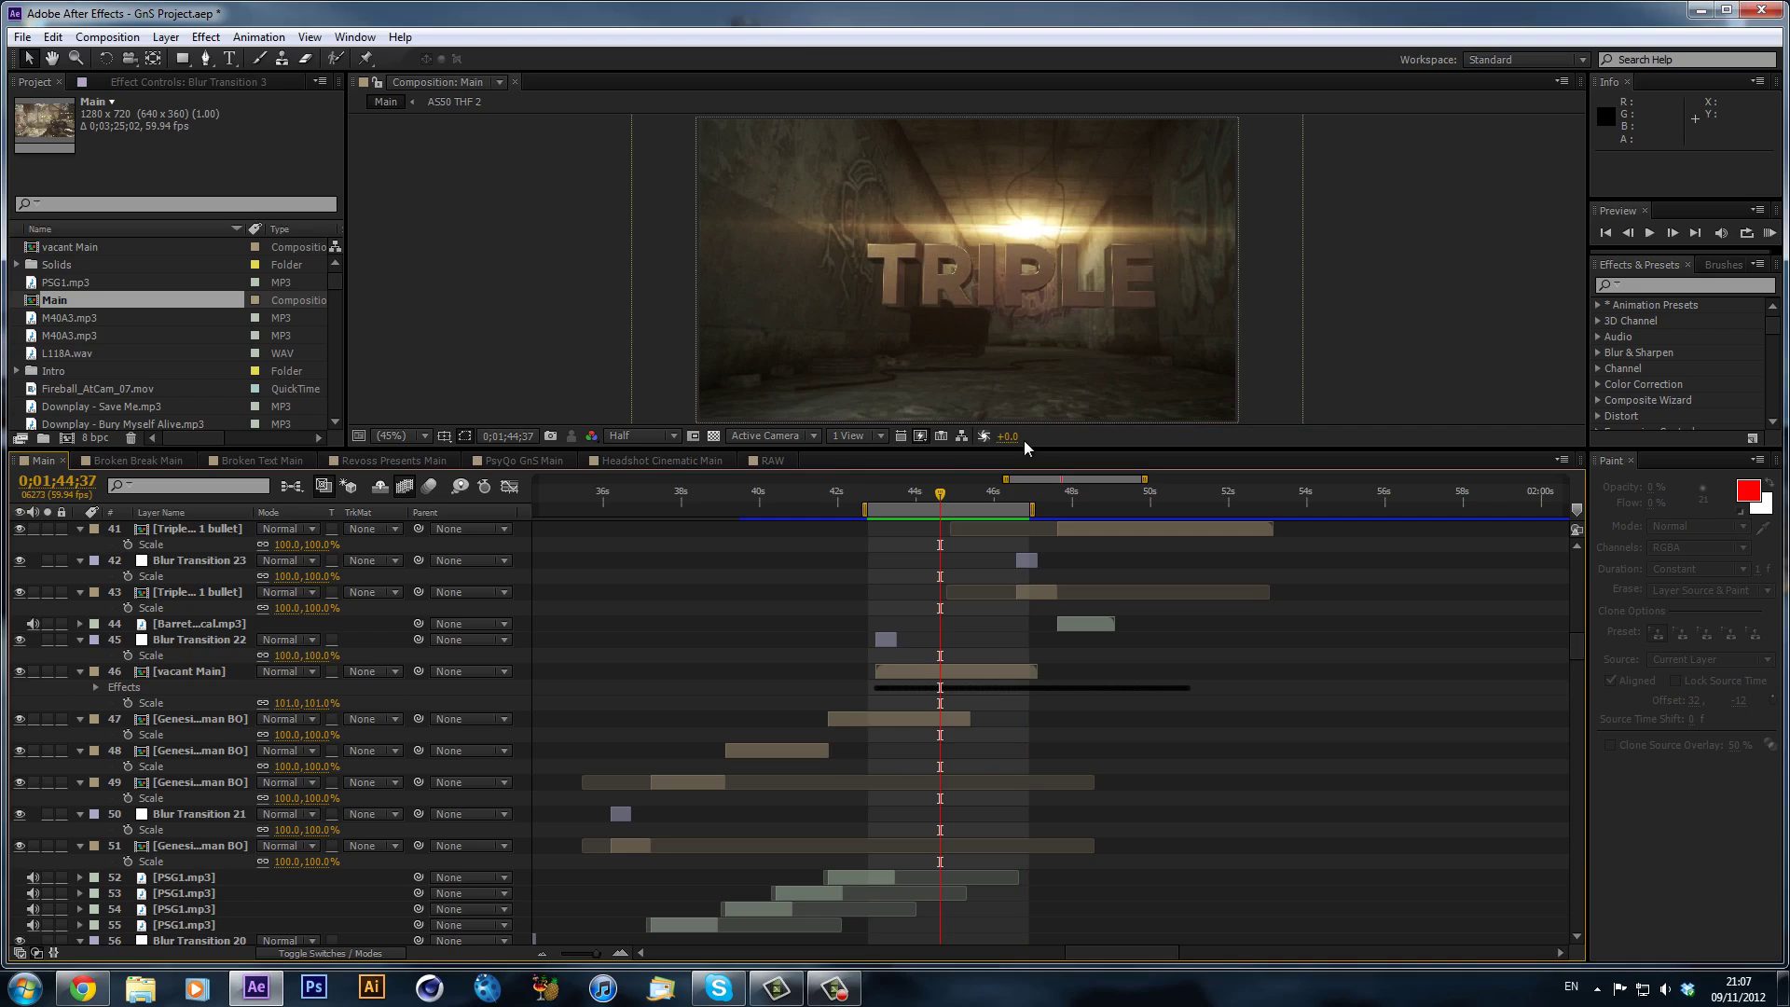
click(899, 491)
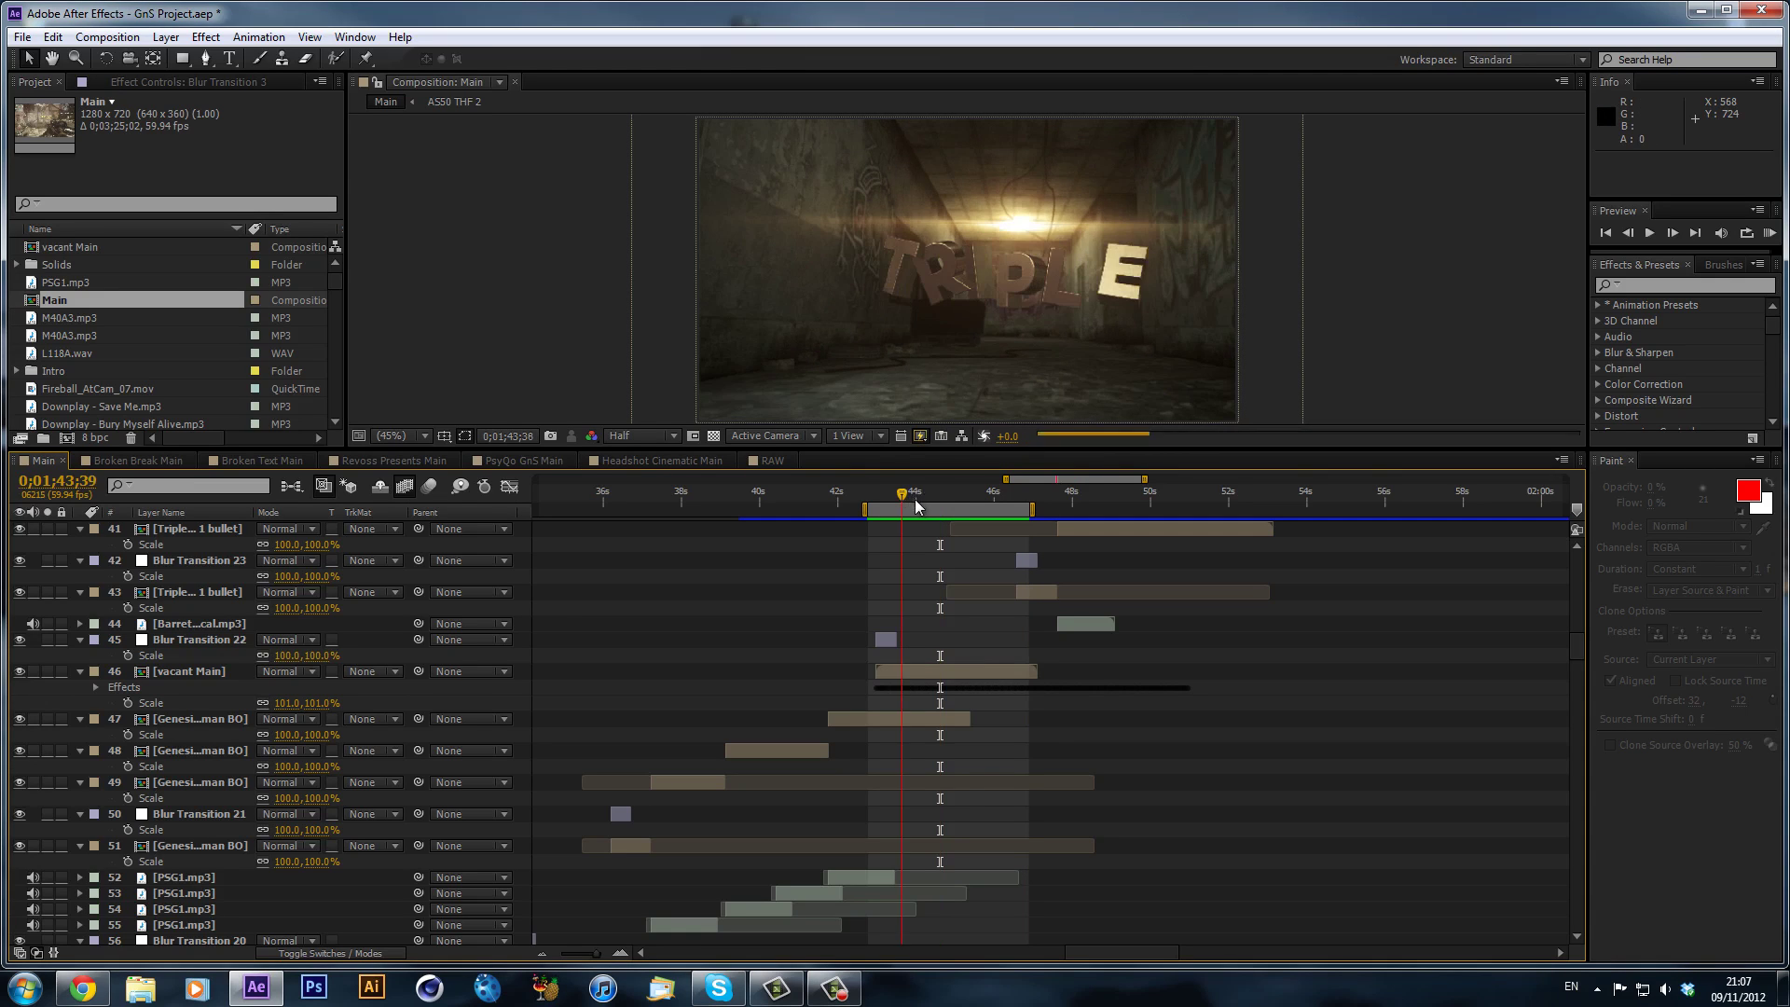
click(933, 500)
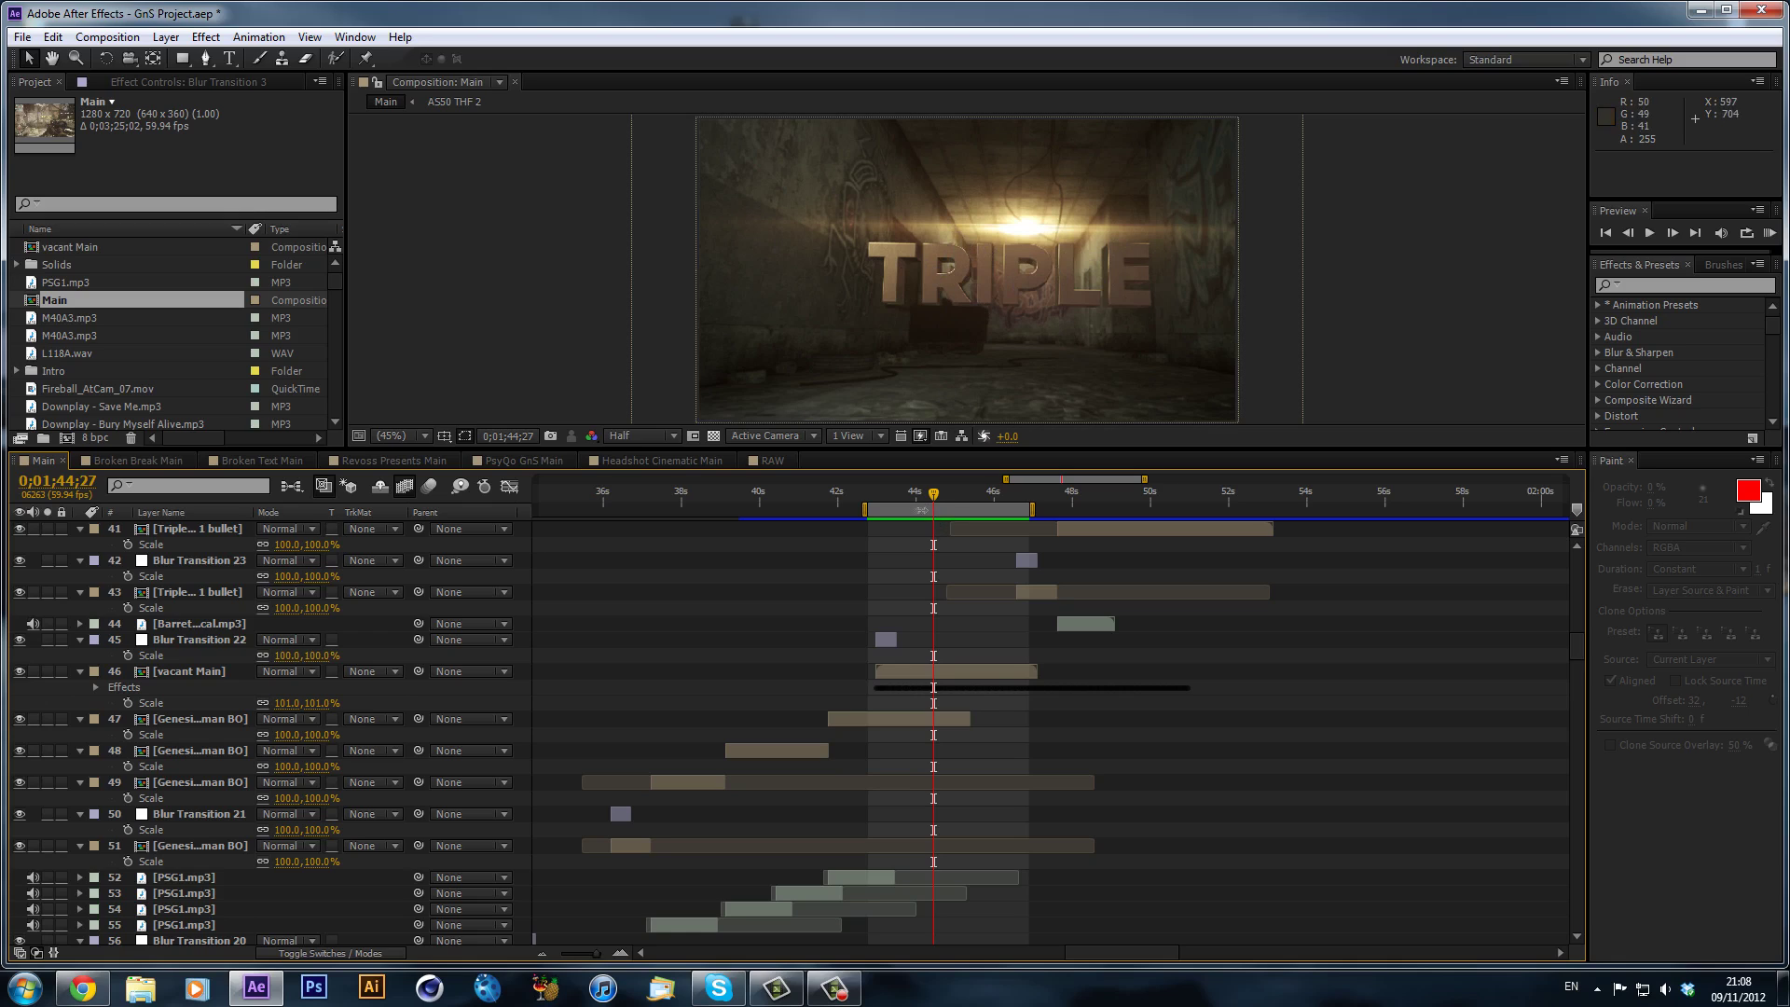
drag(881, 495, 957, 496)
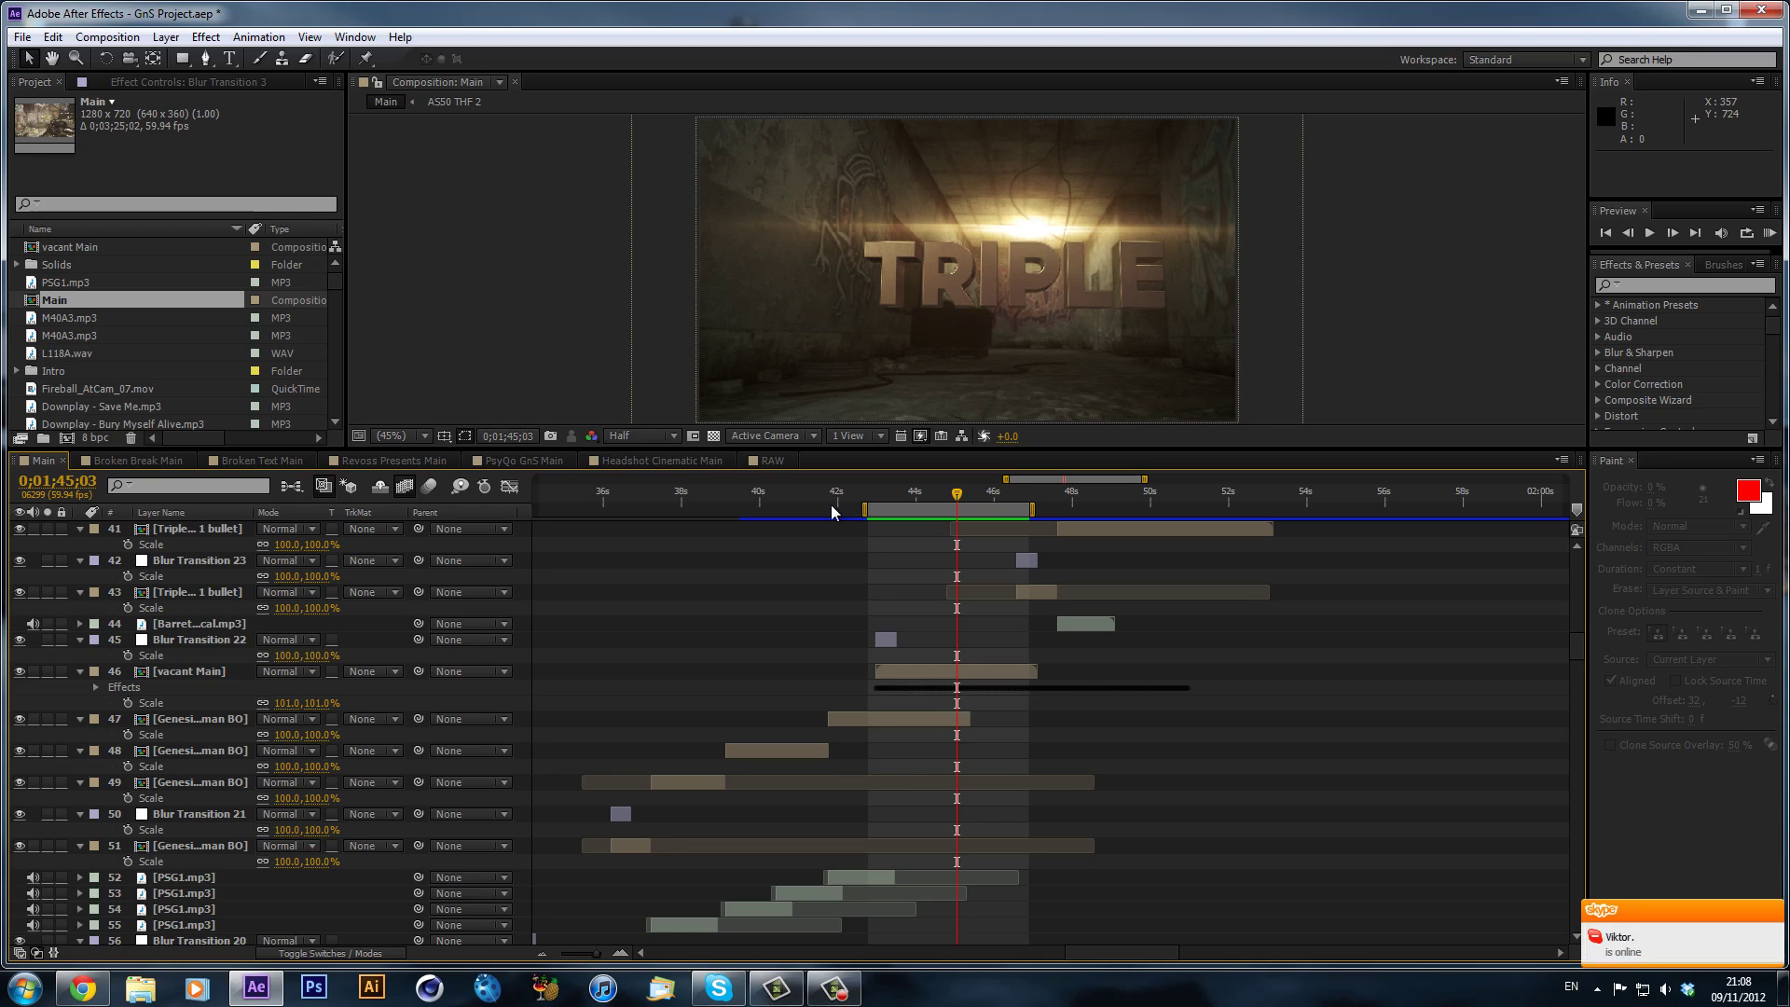
key(KP_0)
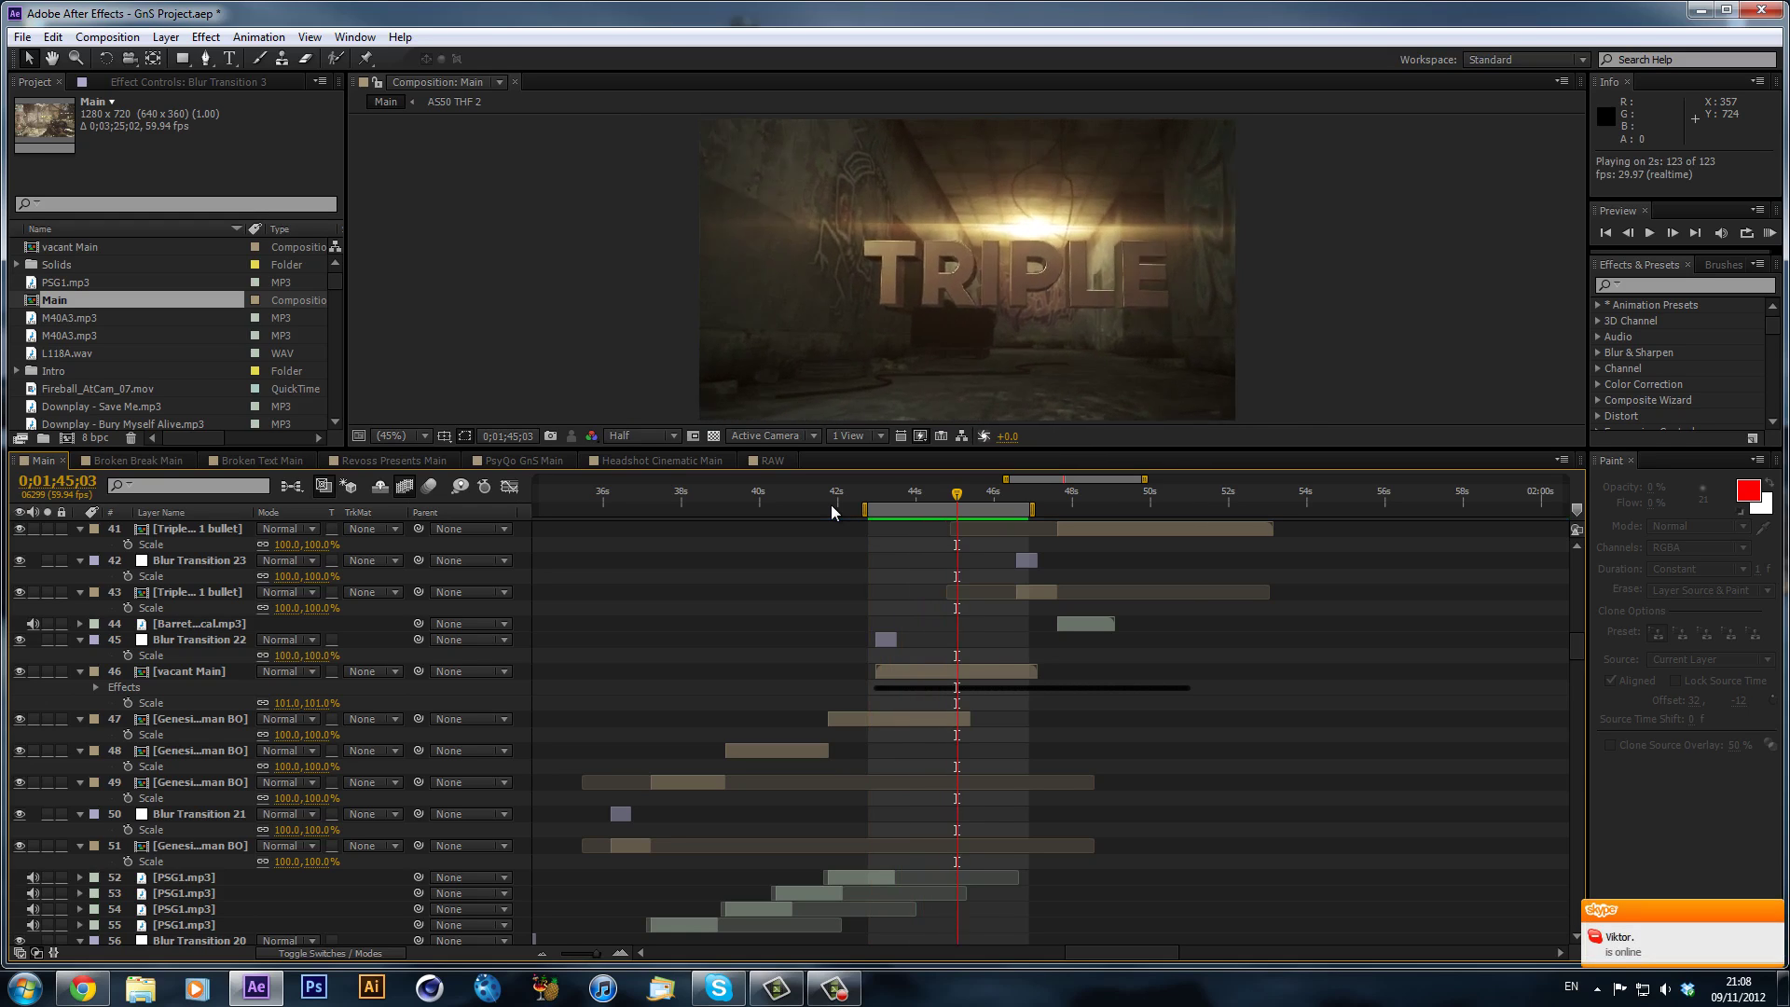
key(space)
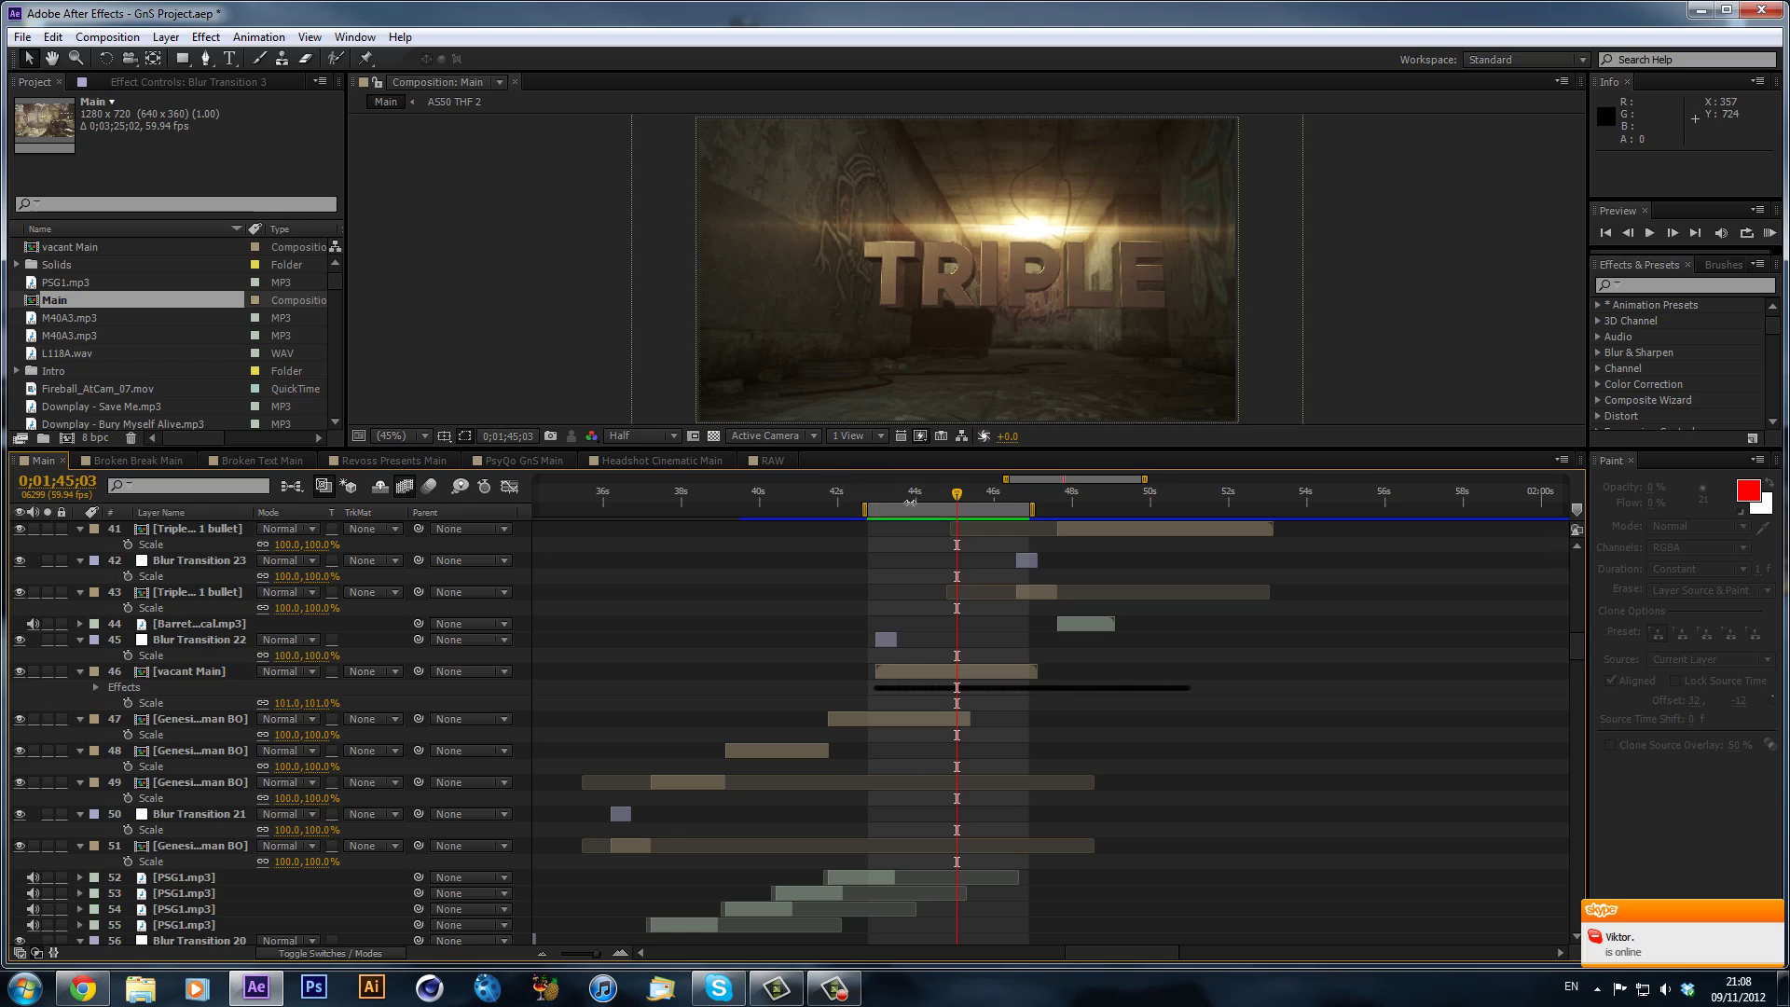
mouse_move(929, 503)
mouse_down()
mouse_move(992, 519)
mouse_move(960, 495)
mouse_move(896, 508)
mouse_up()
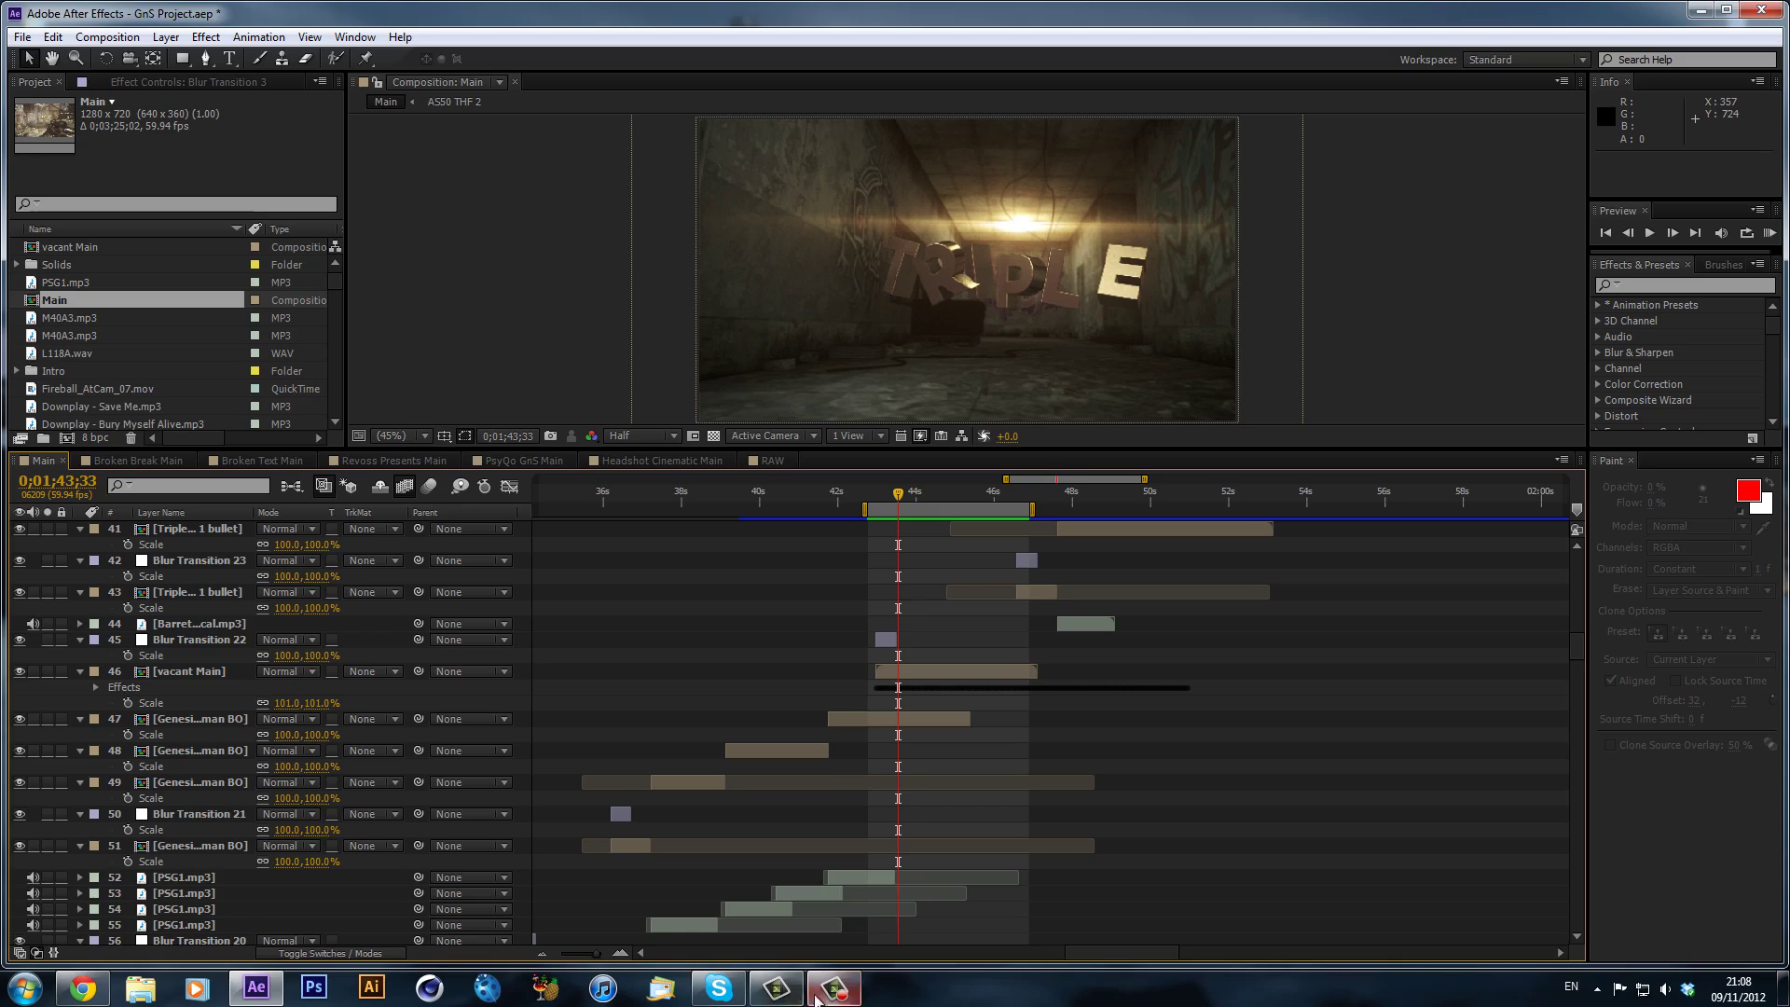
drag(926, 494, 960, 505)
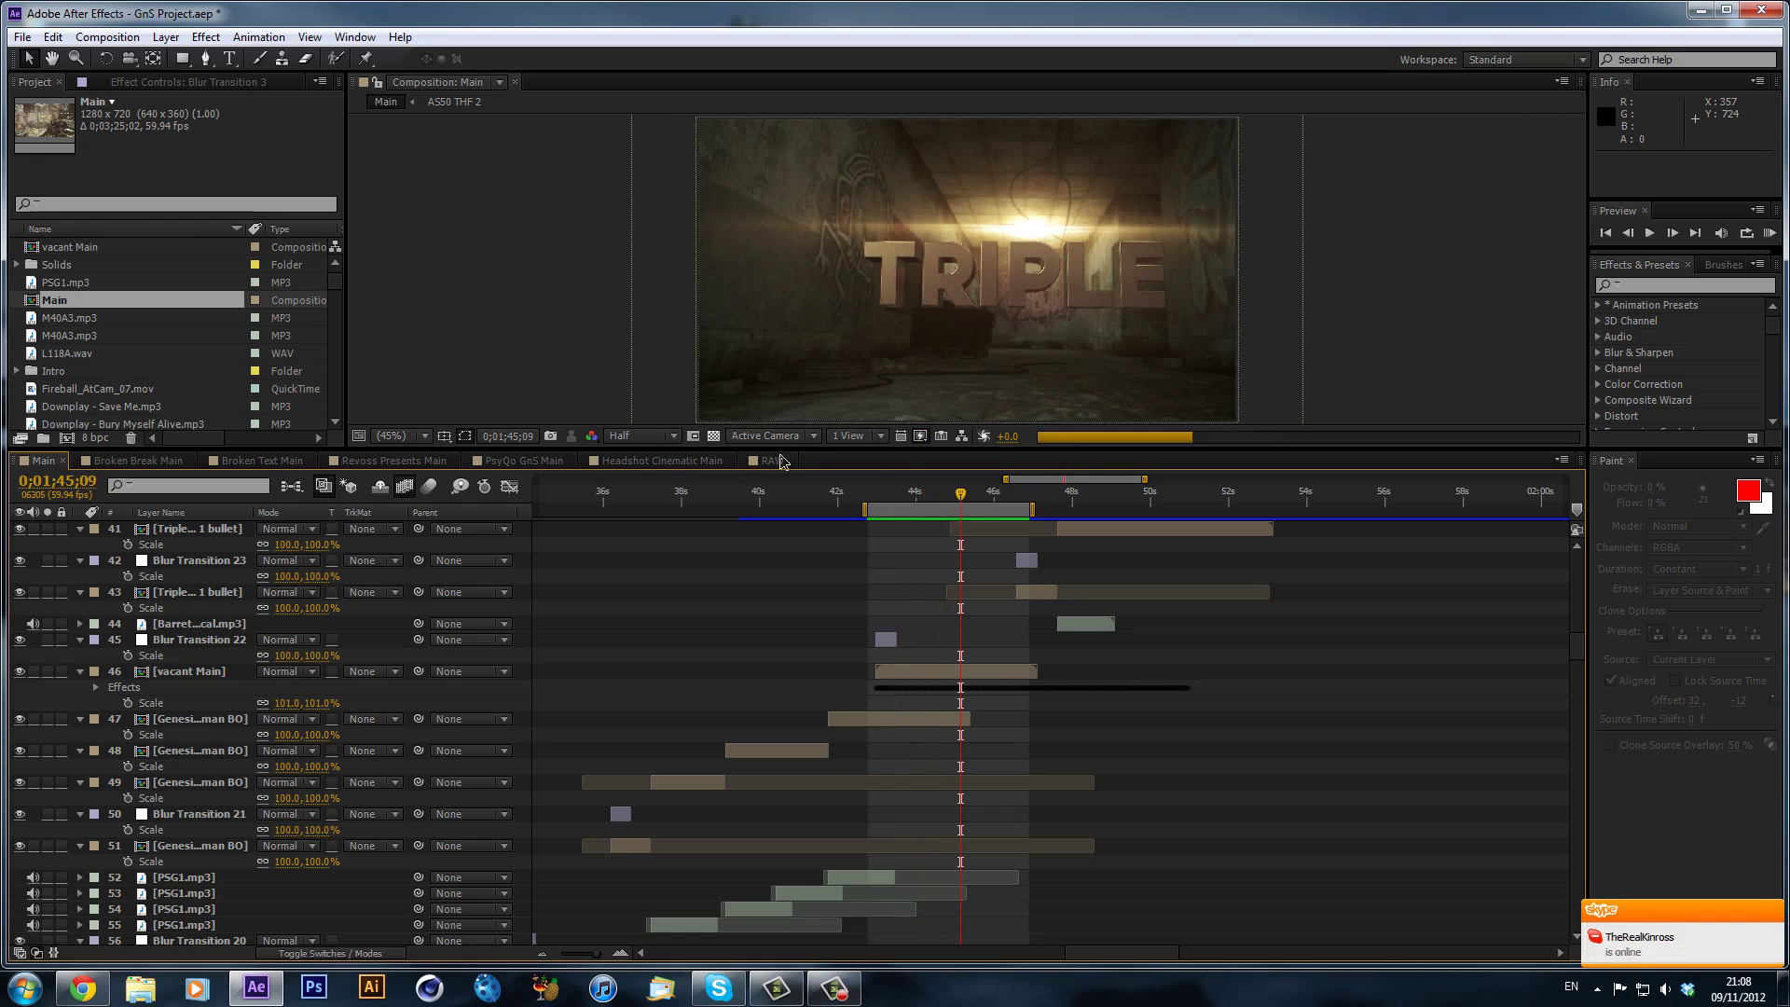
- Filter the Project panel by 'vac' and create a new comp from the vacant footage
click(911, 672)
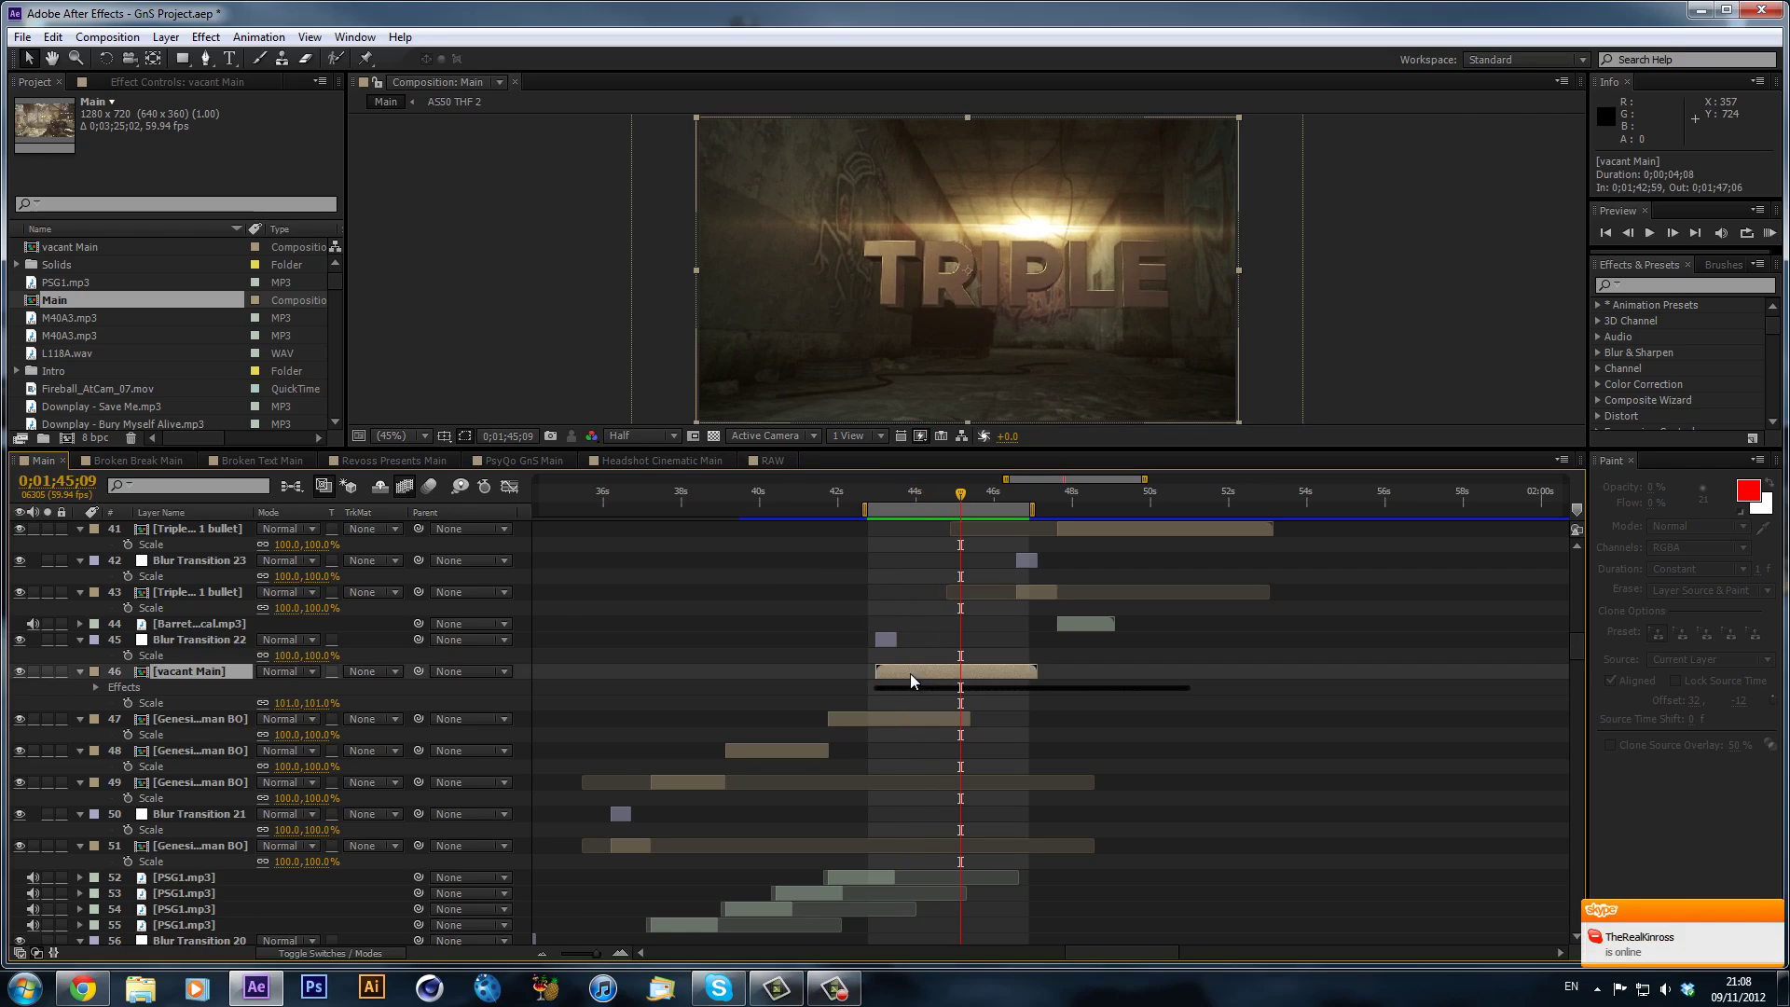
click(125, 205)
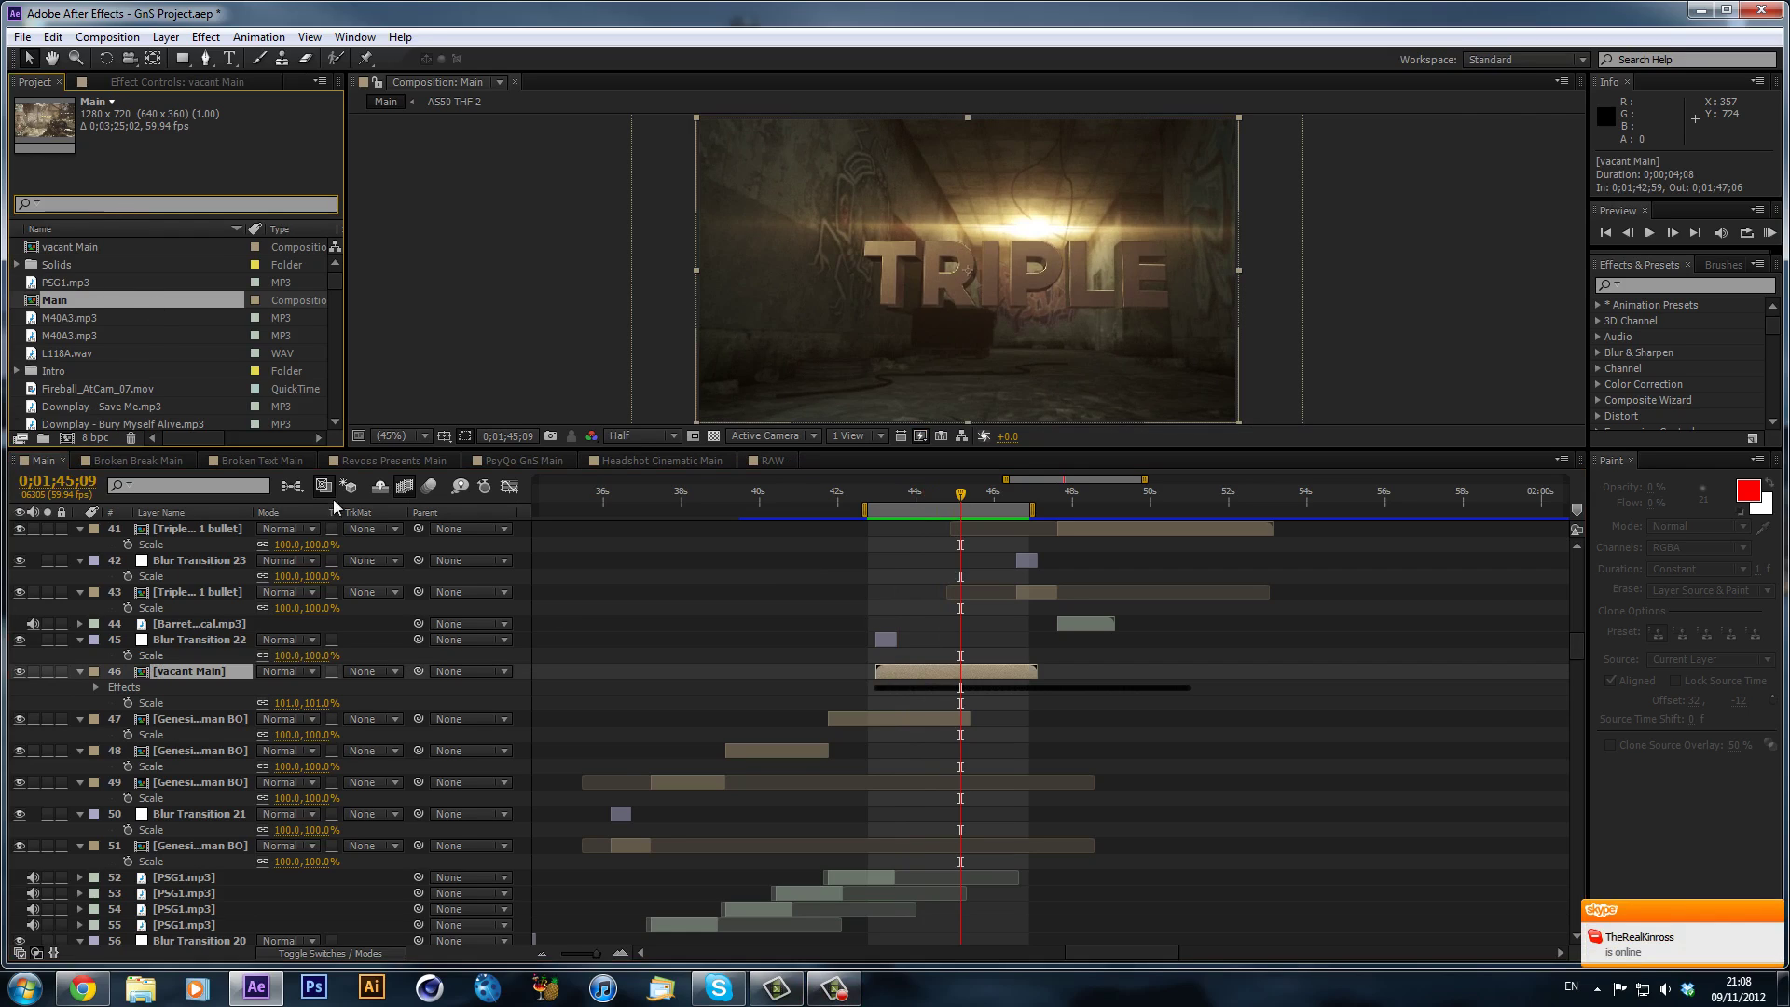
click(109, 247)
click(119, 208)
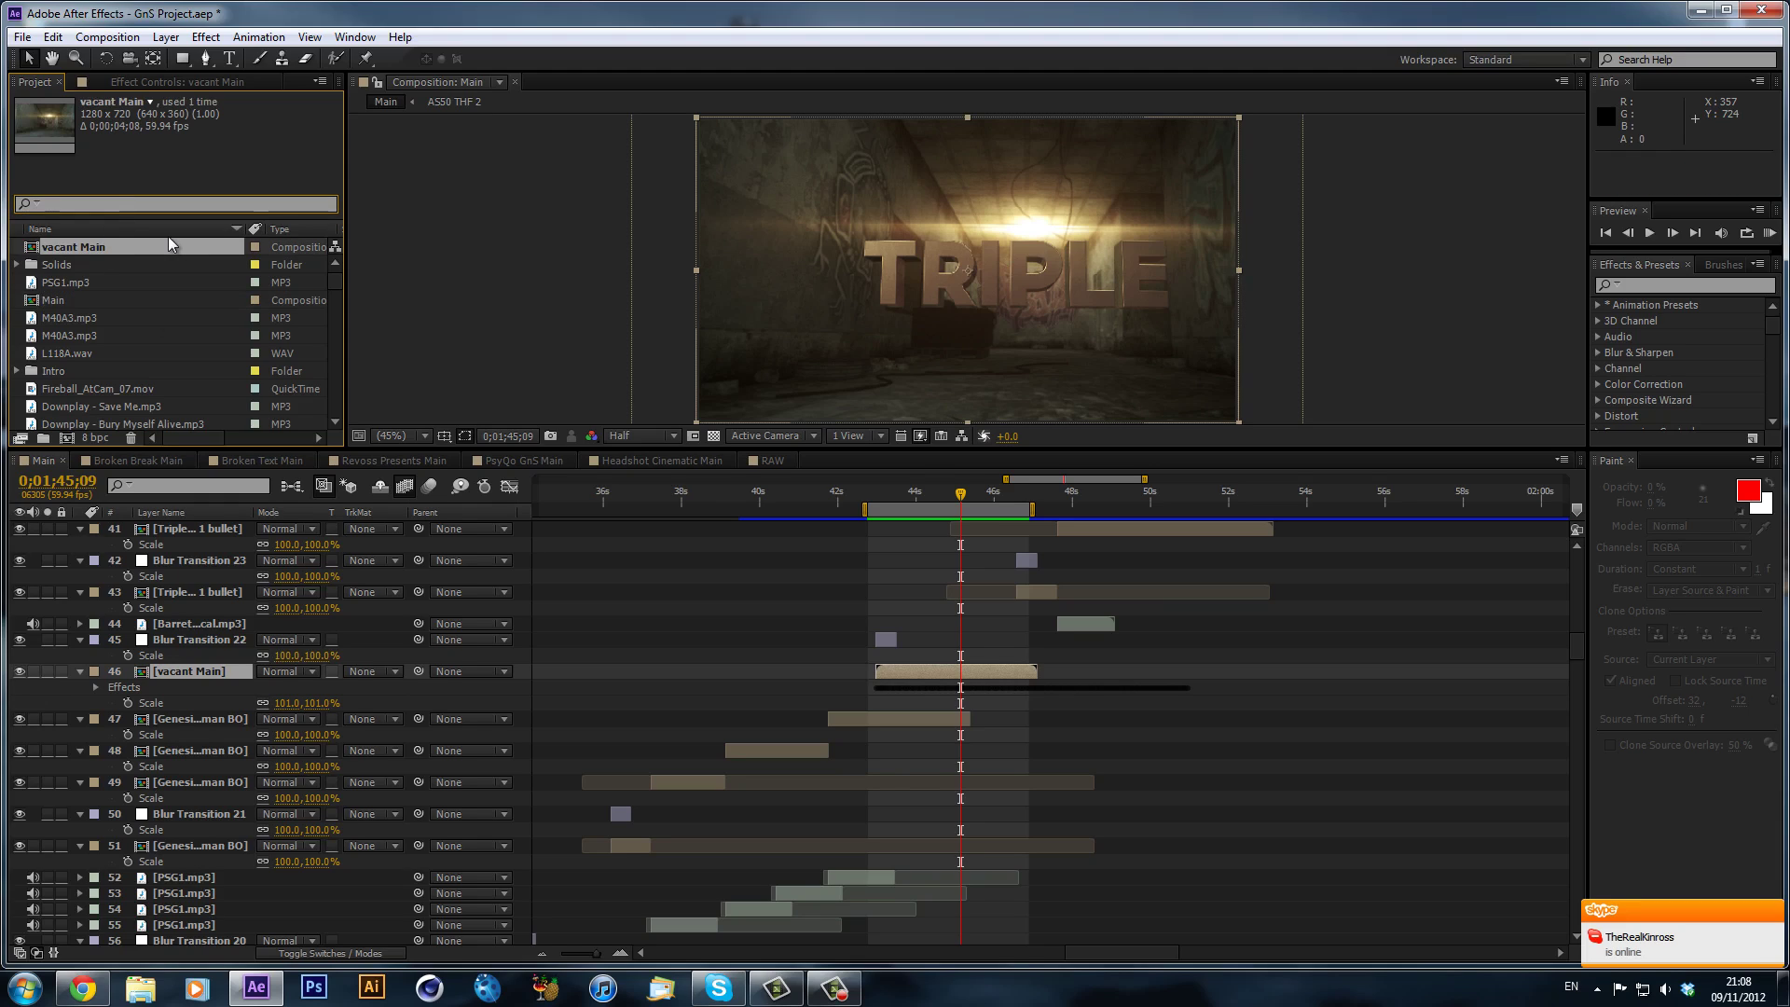
text(vac)
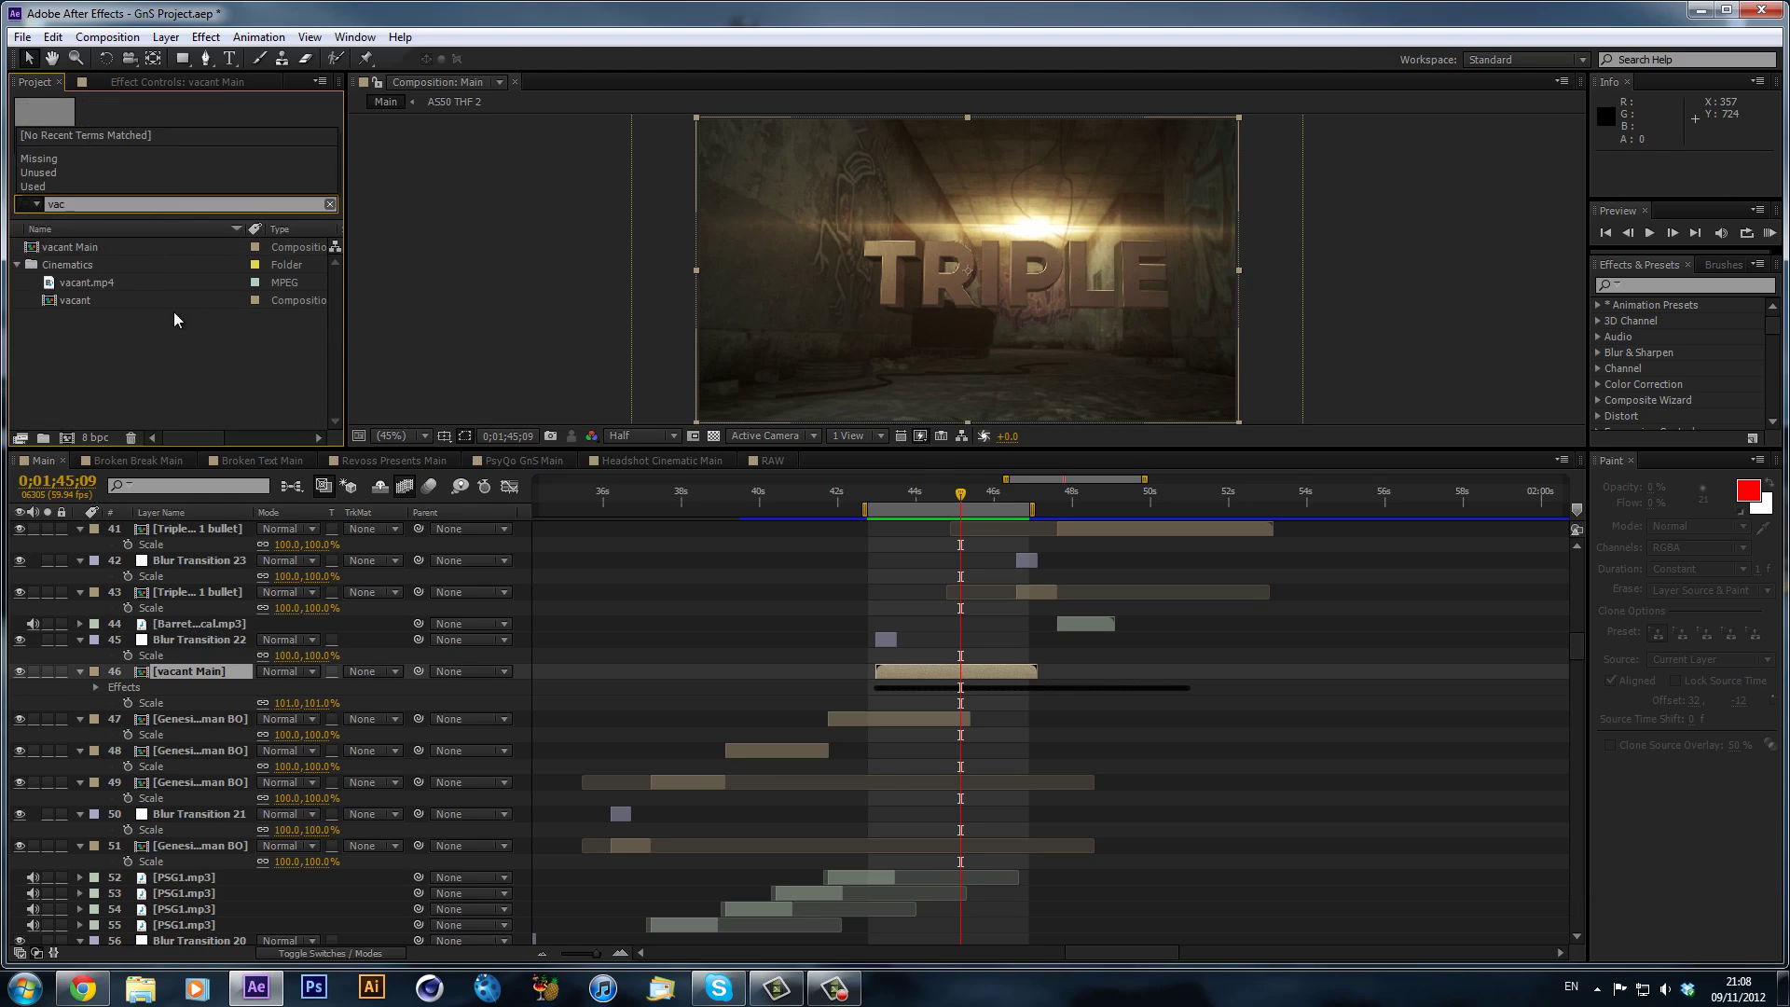
click(174, 311)
drag(80, 302, 65, 440)
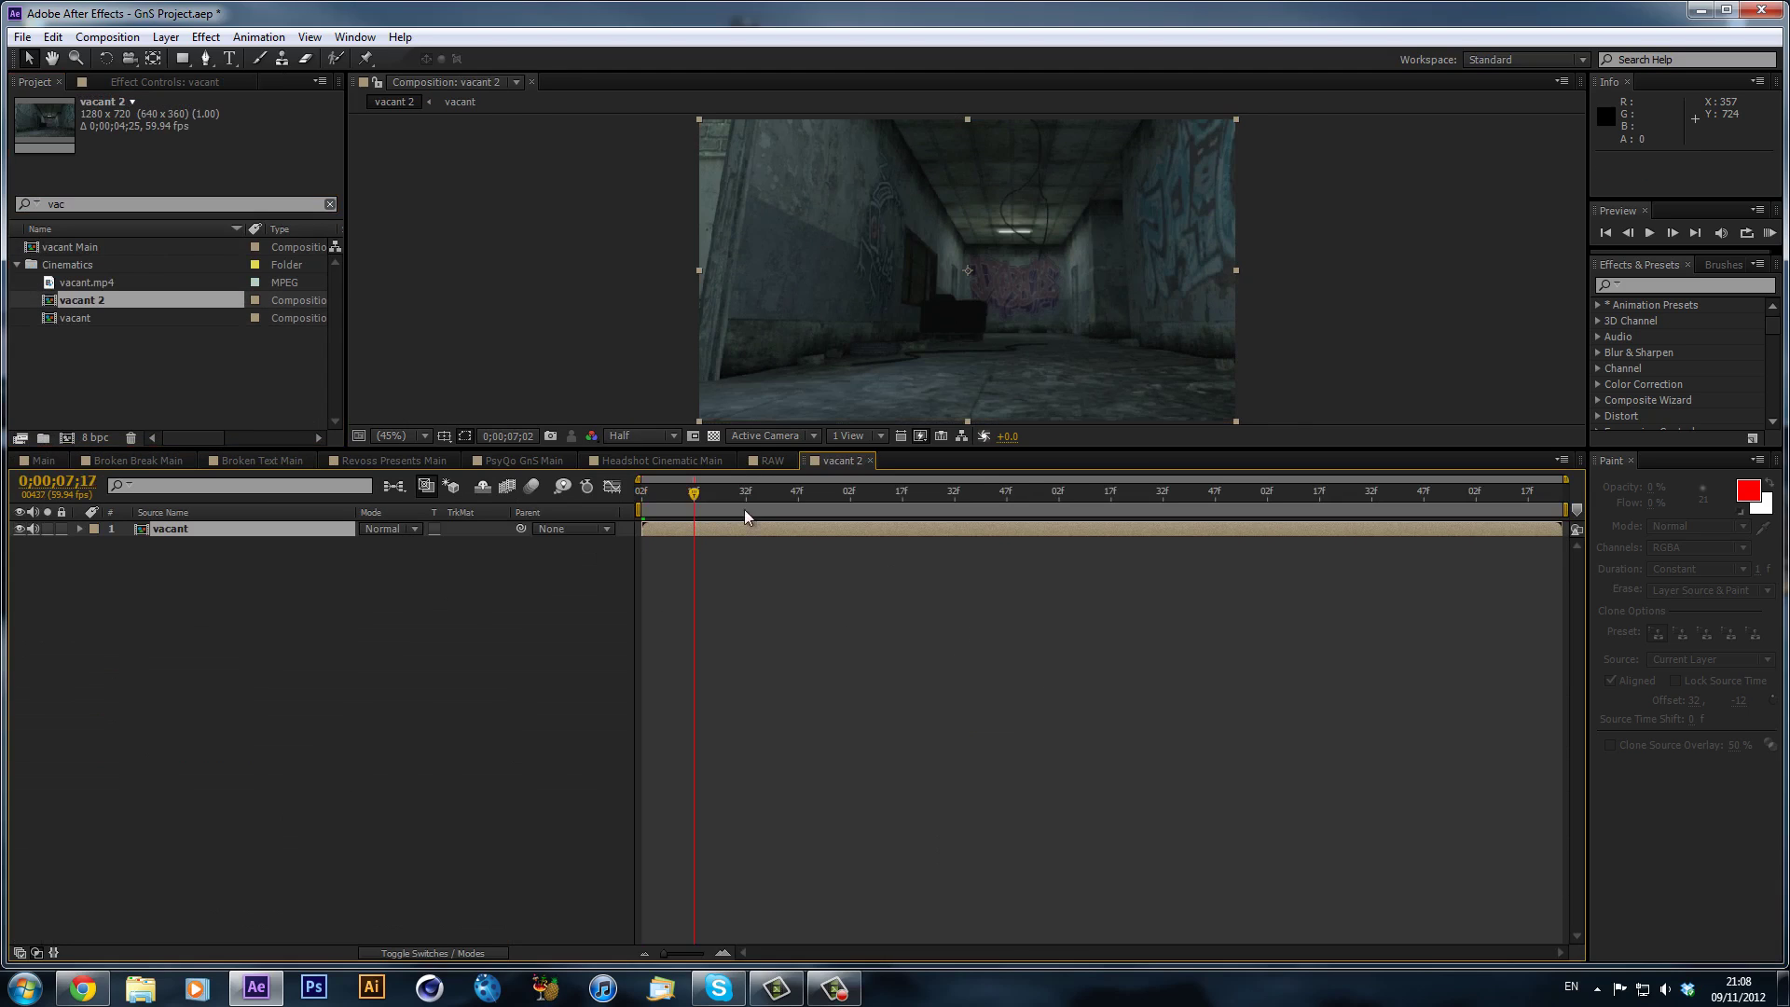
- Start 3D camera tracking on the corridor footage layer
drag(745, 511, 646, 492)
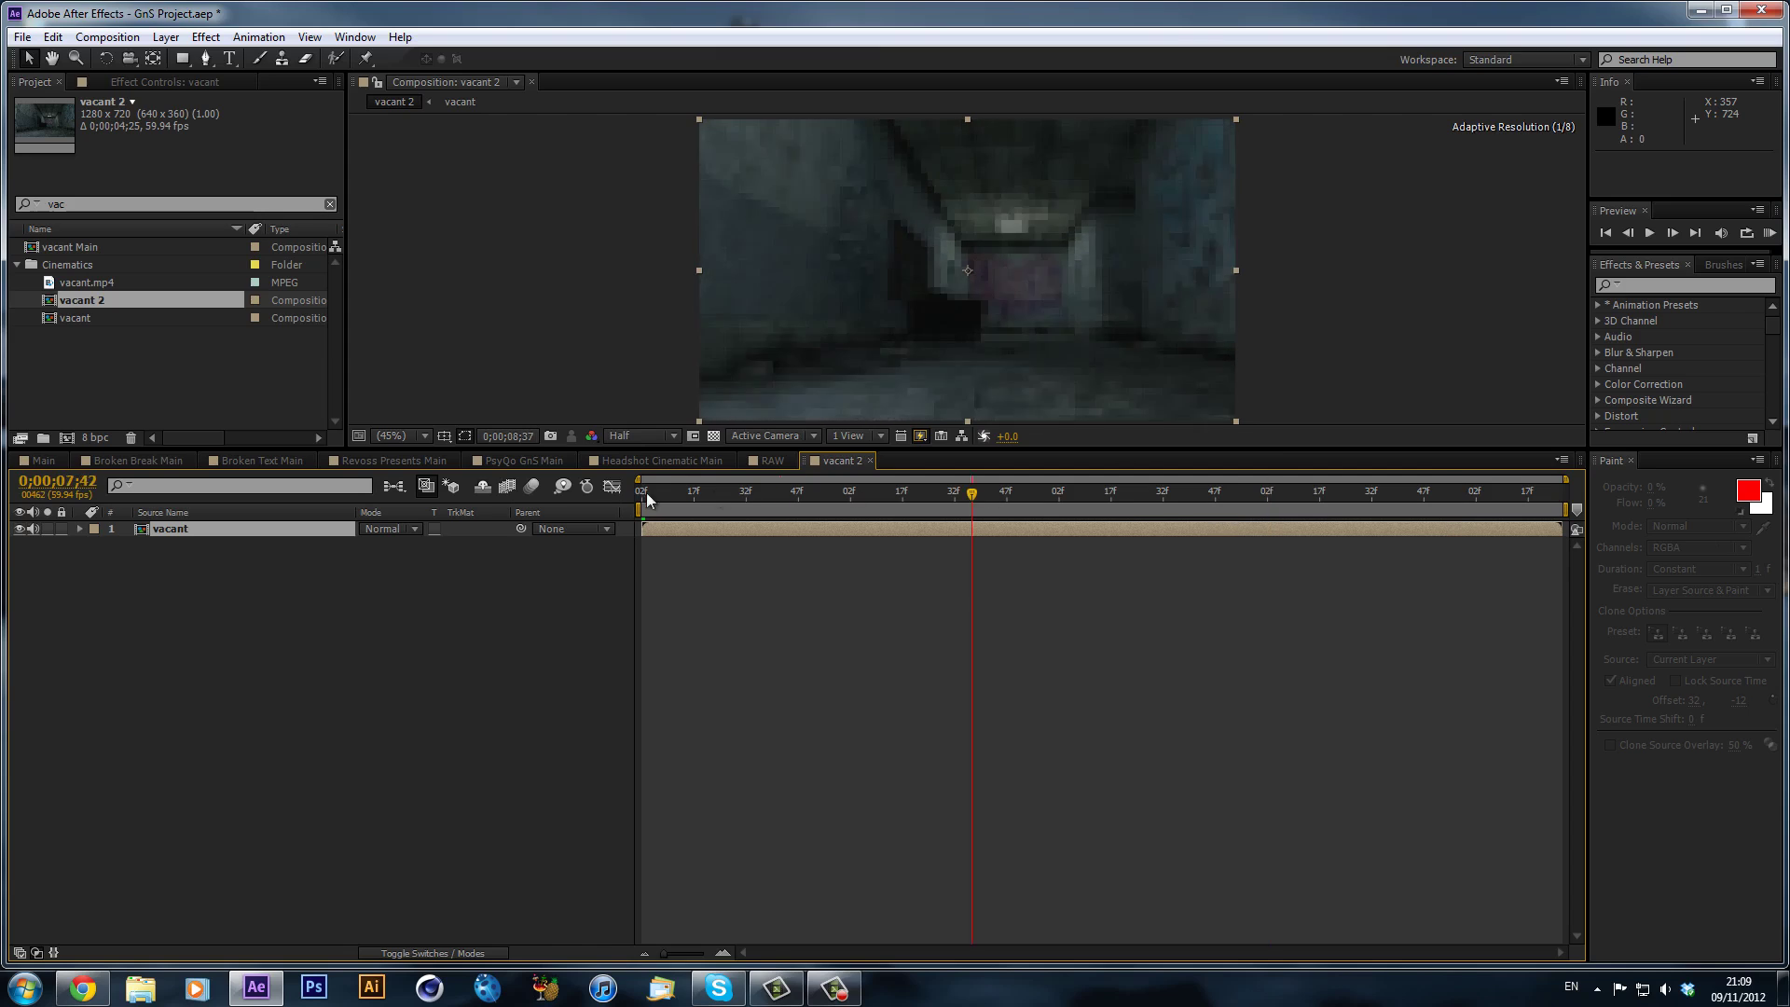
right_click(871, 524)
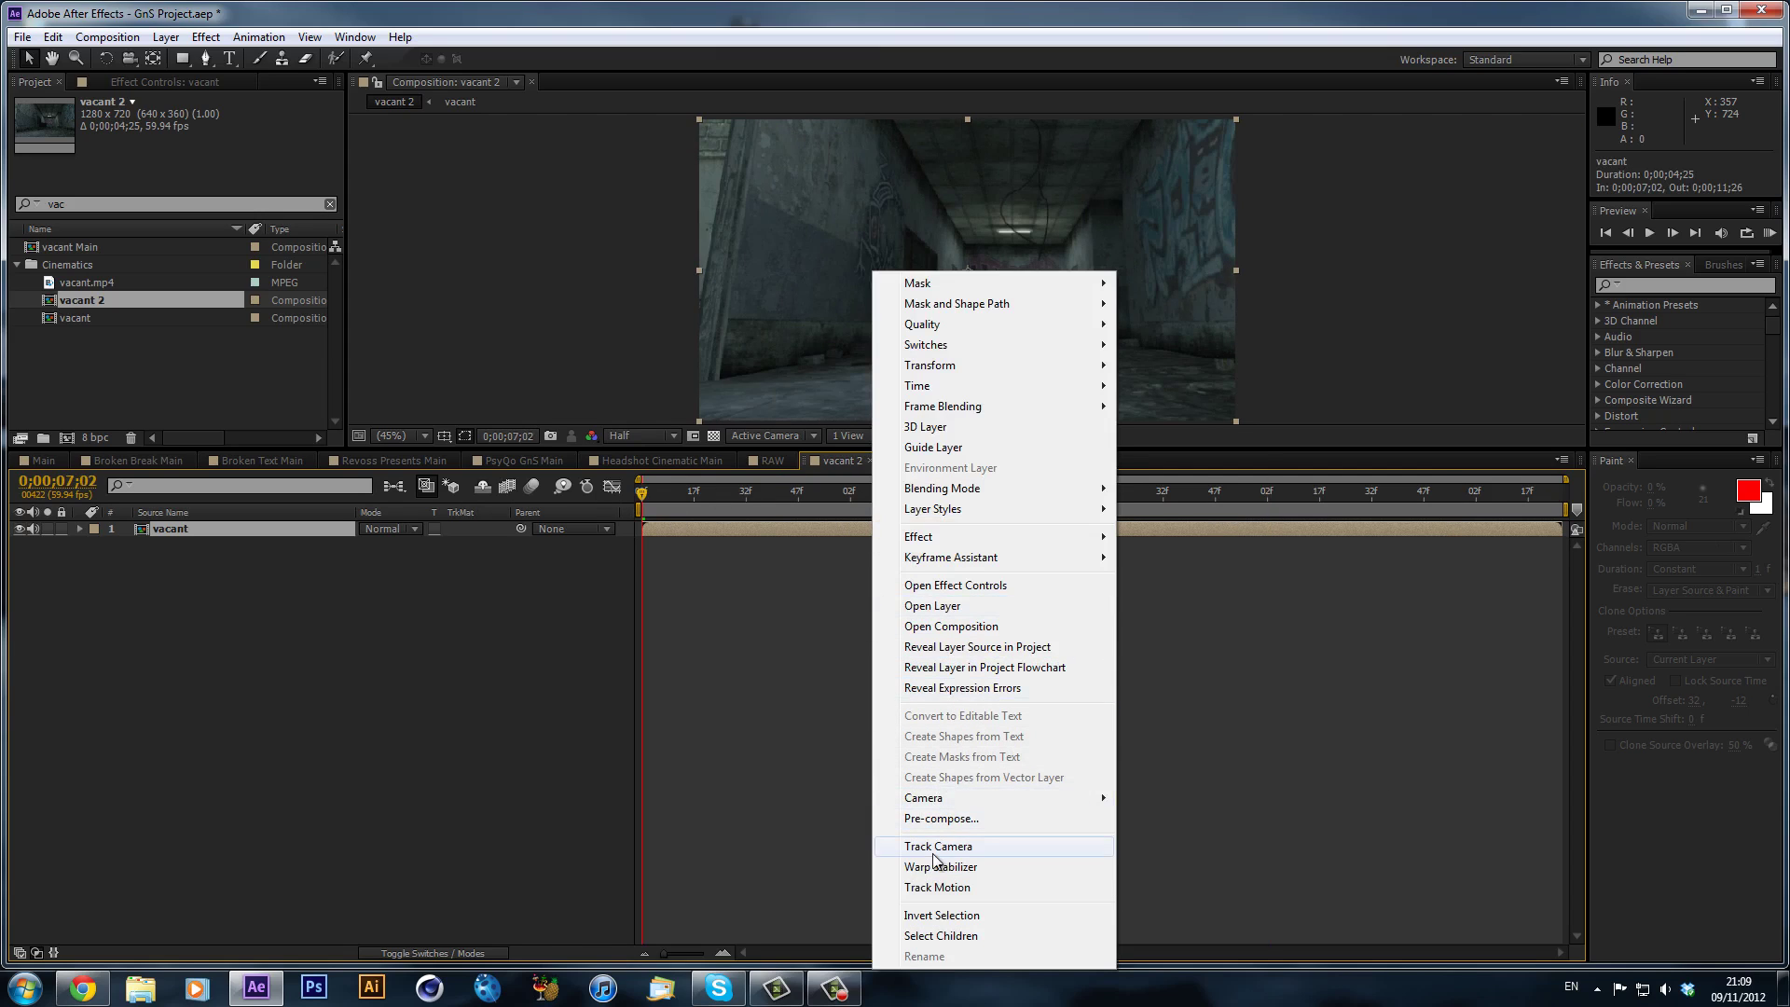
click(934, 851)
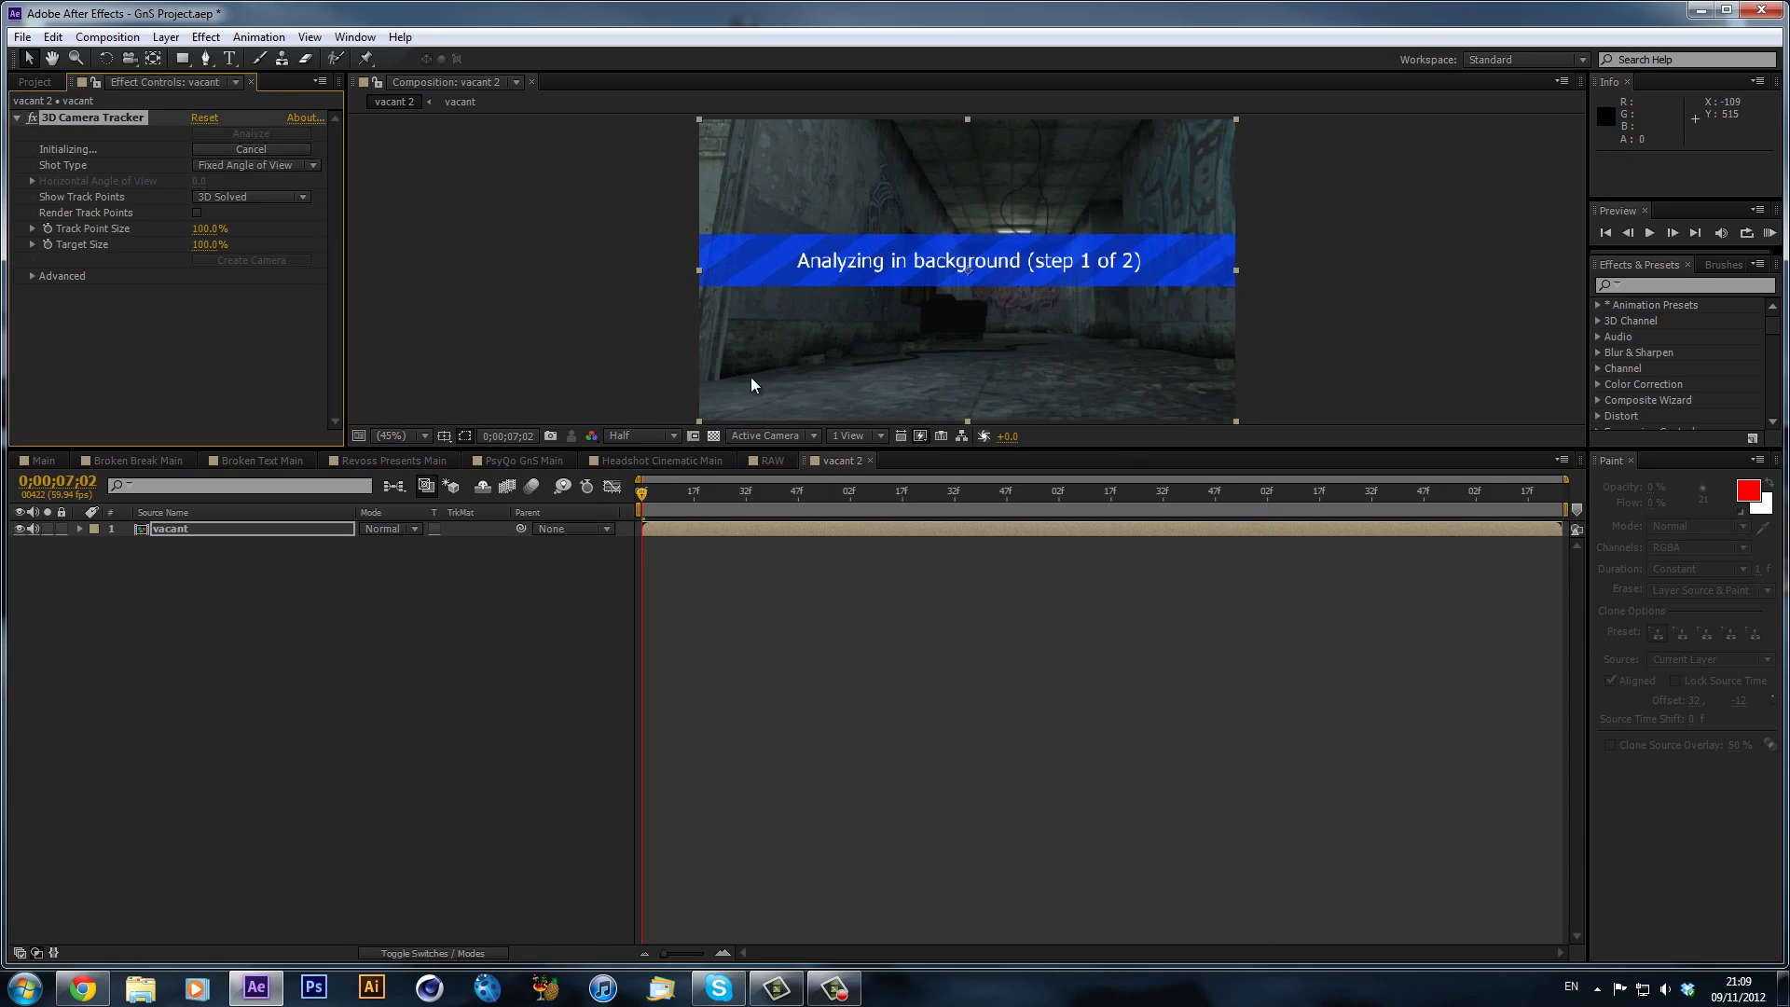
- Add a new solid named Element and apply the Video Copilot Element effect to it
click(166, 38)
mouse_move(266, 59)
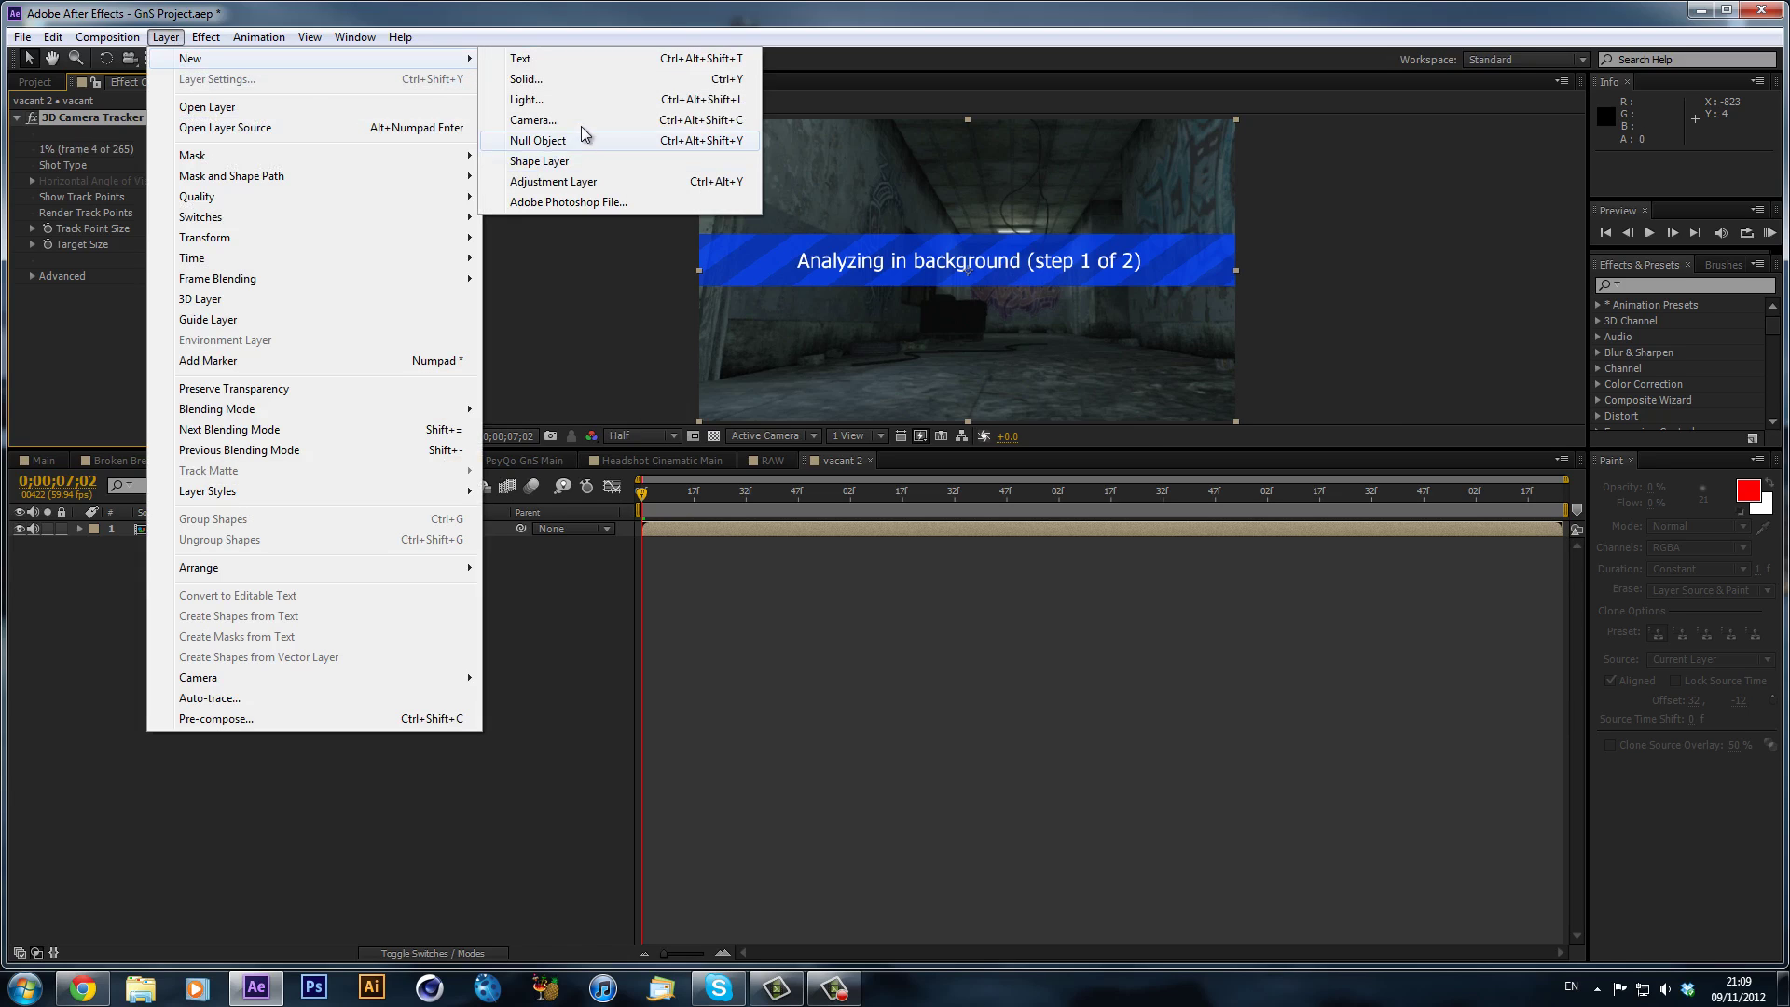
click(567, 80)
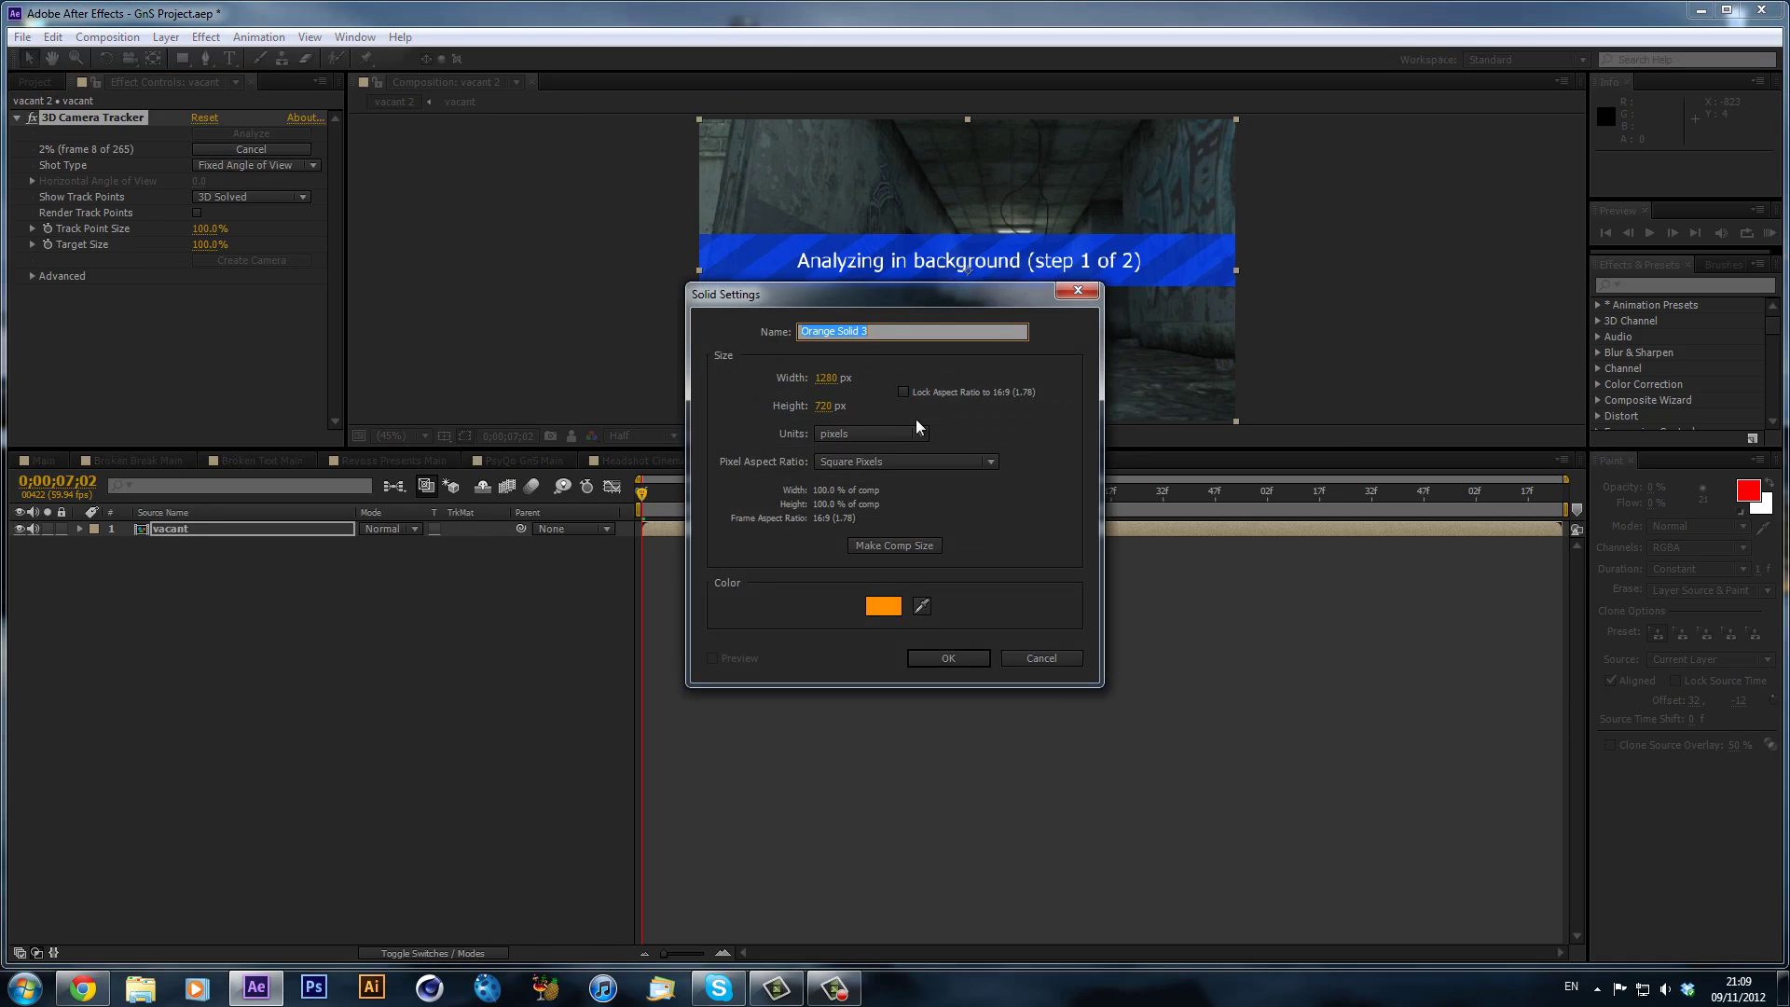
text(Element)
key(Return)
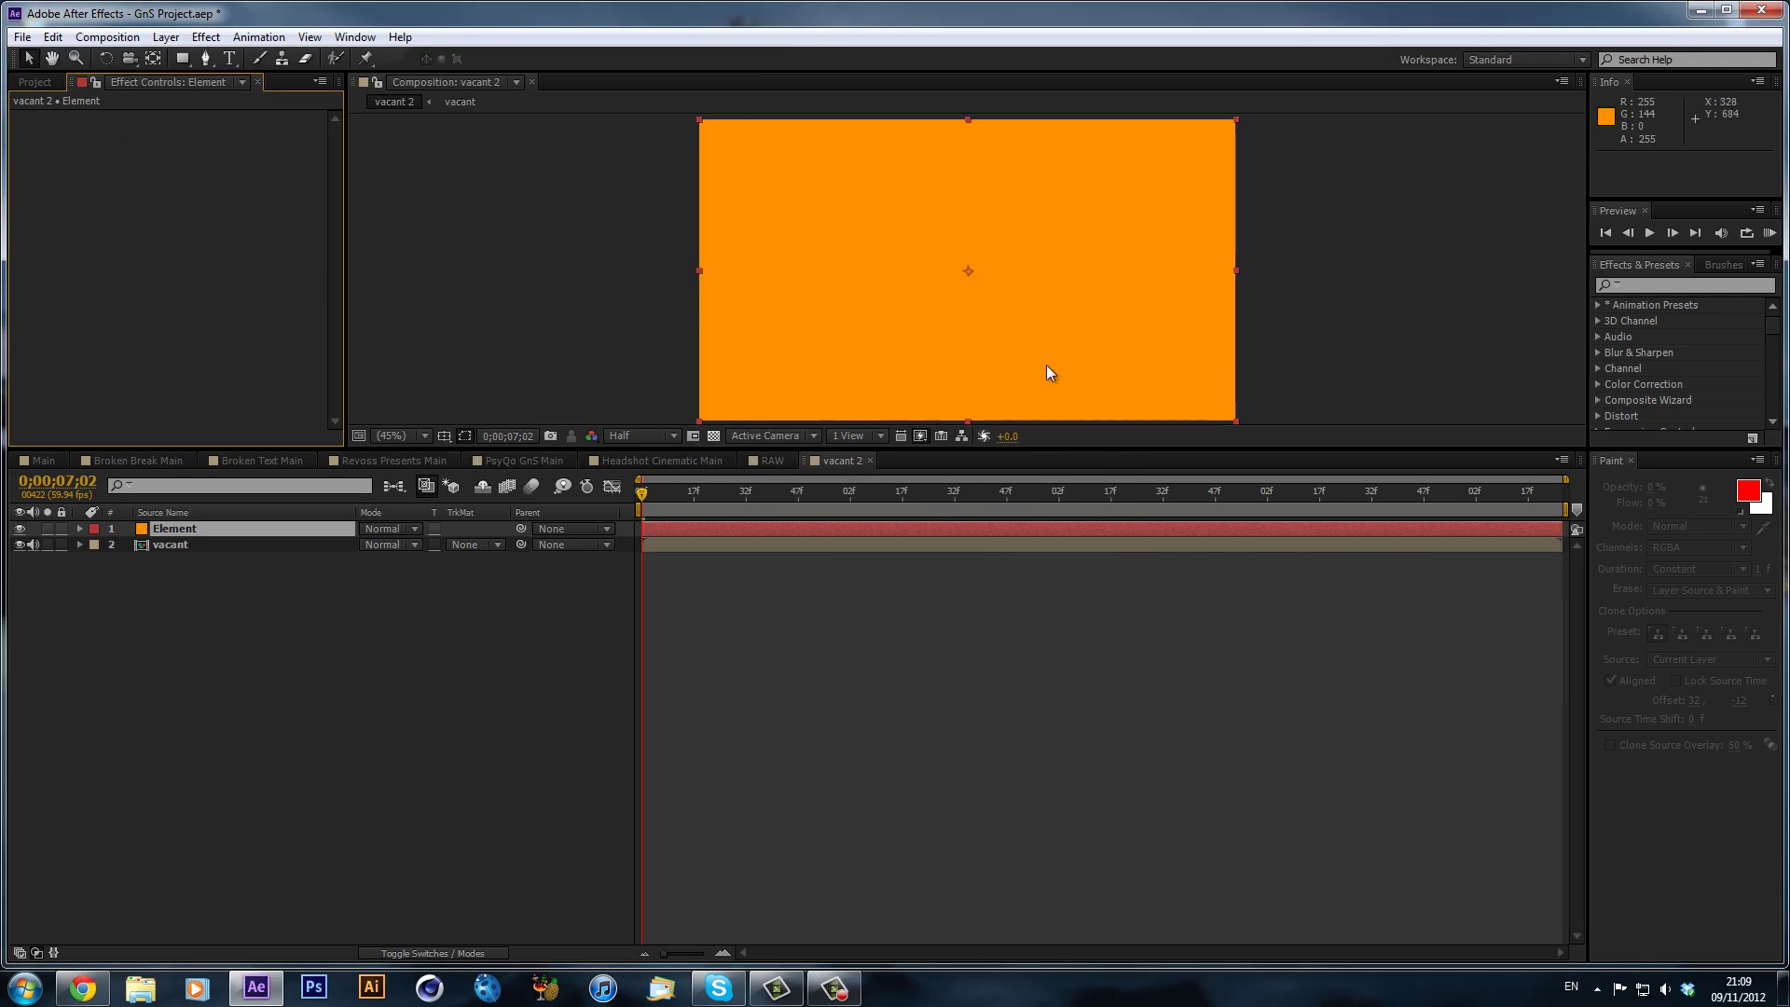
click(1692, 285)
text(ele)
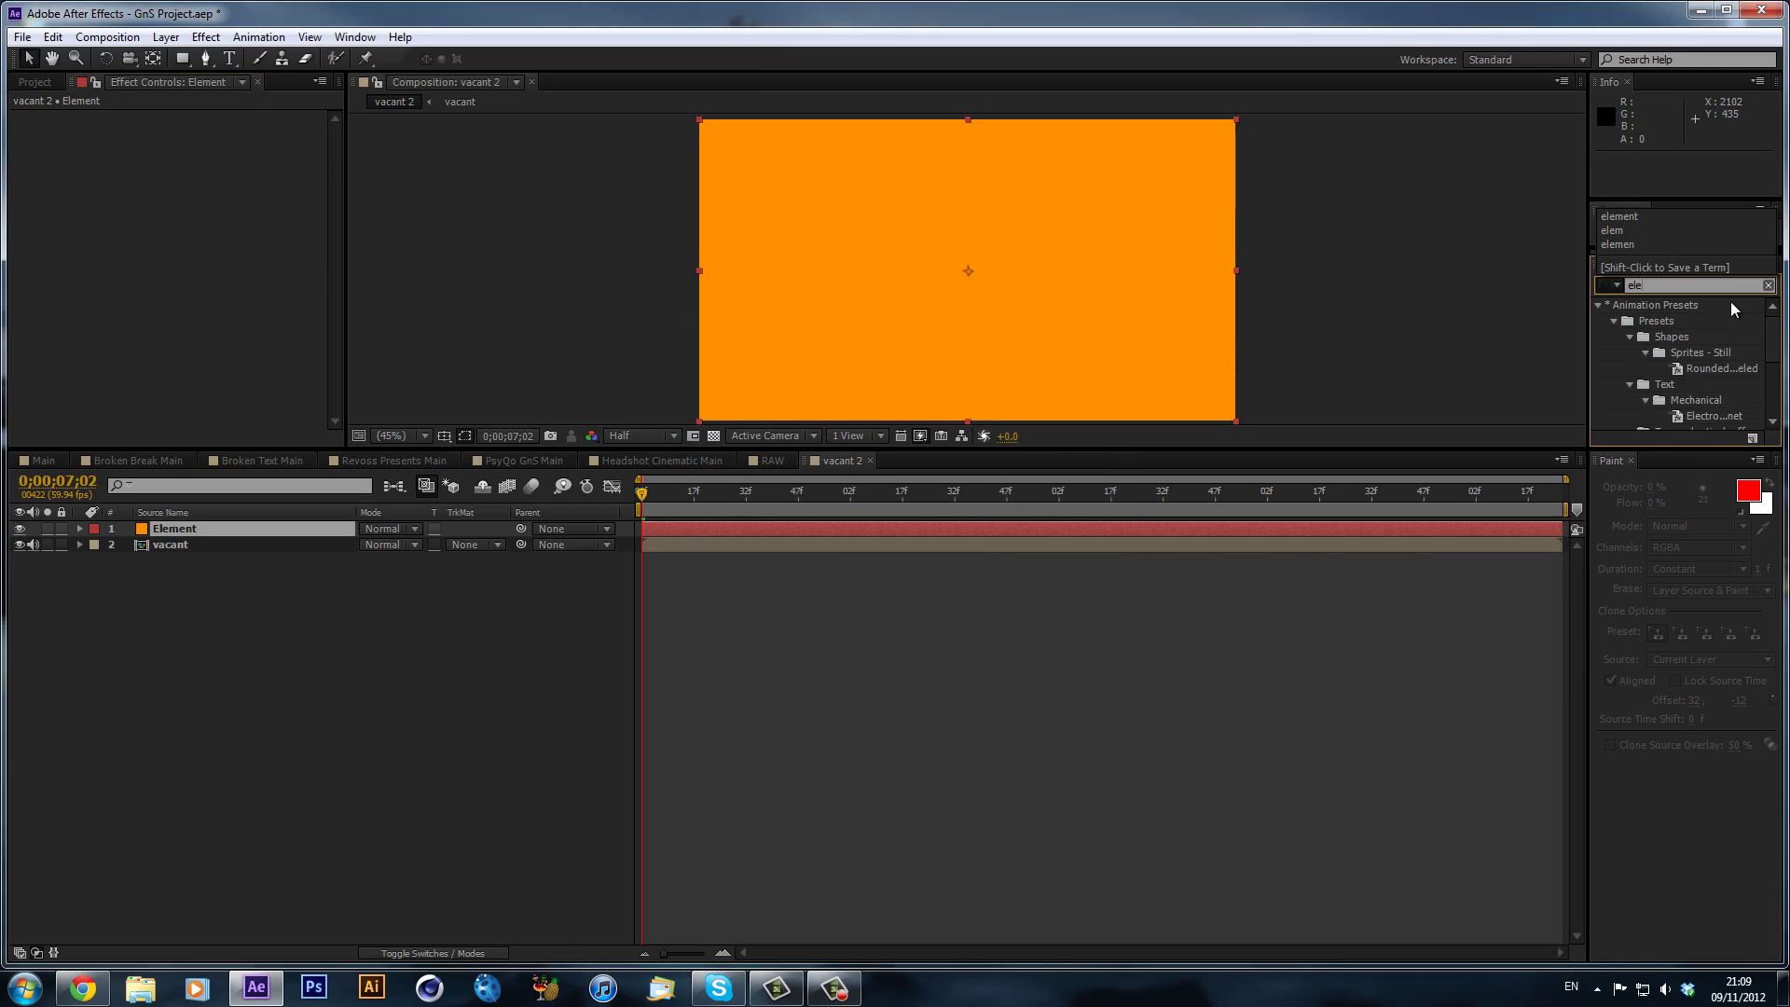
text(me)
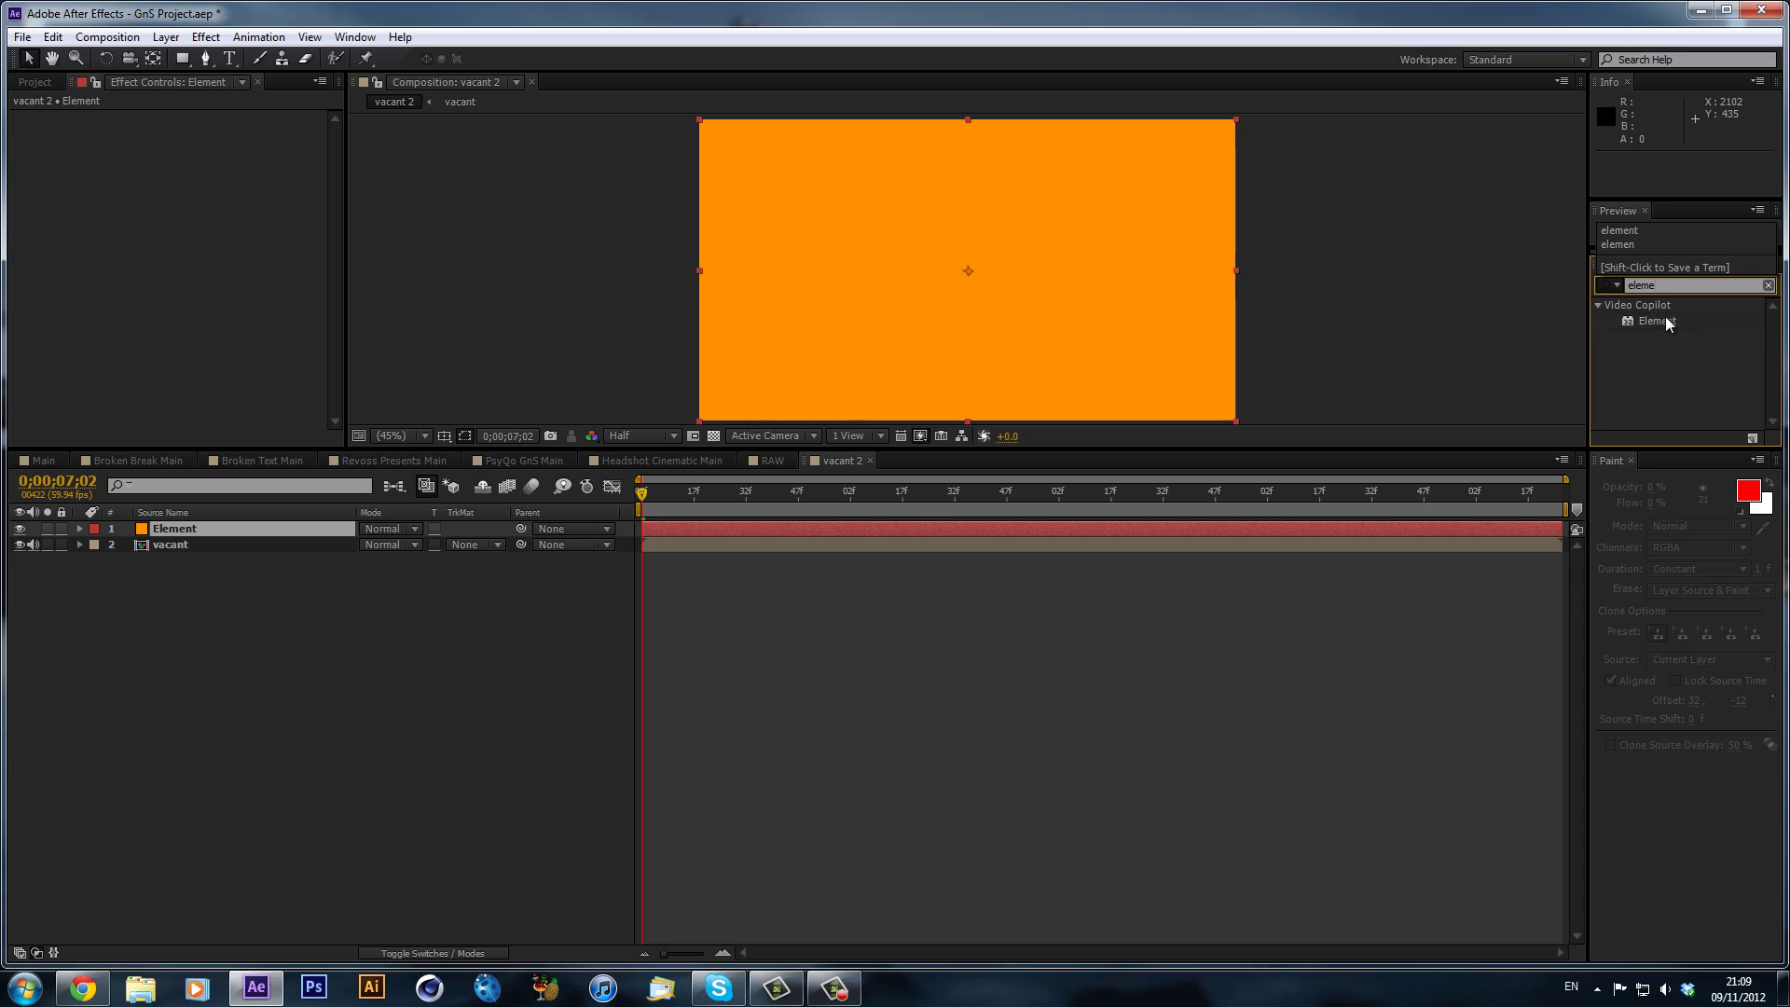
drag(1658, 321, 1068, 279)
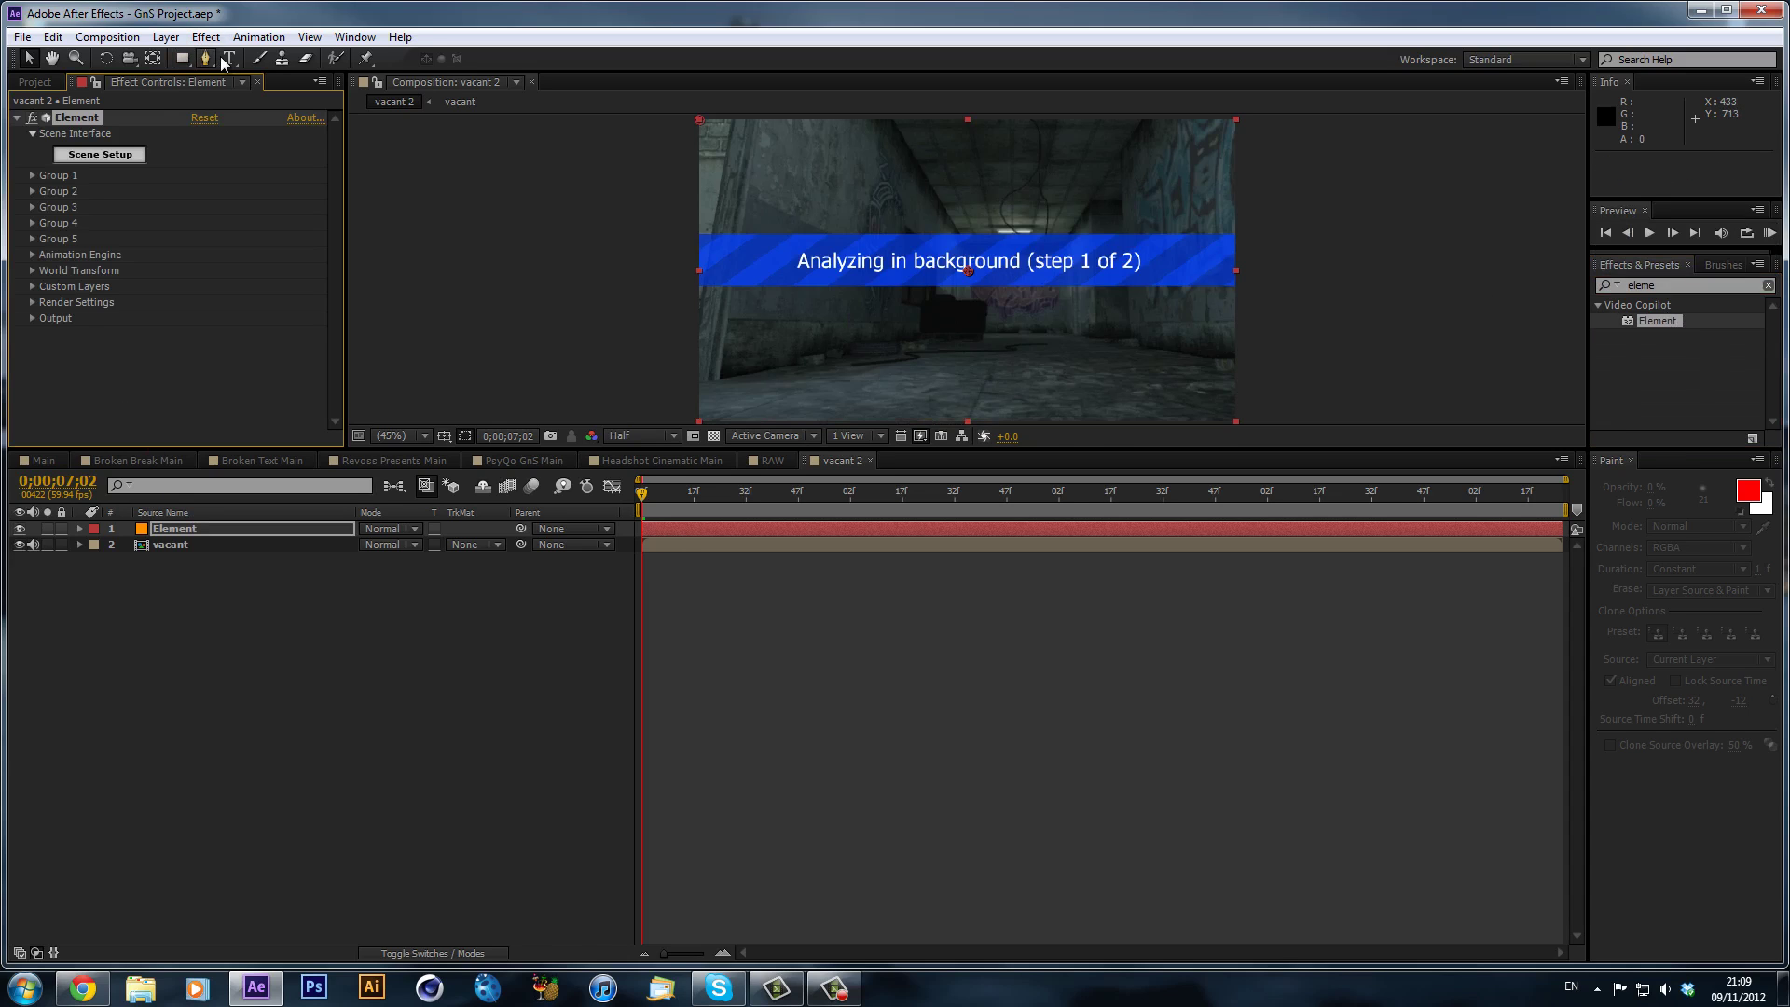
- Type TRIPLE as a text layer and shift it slightly down and left
click(226, 58)
click(904, 291)
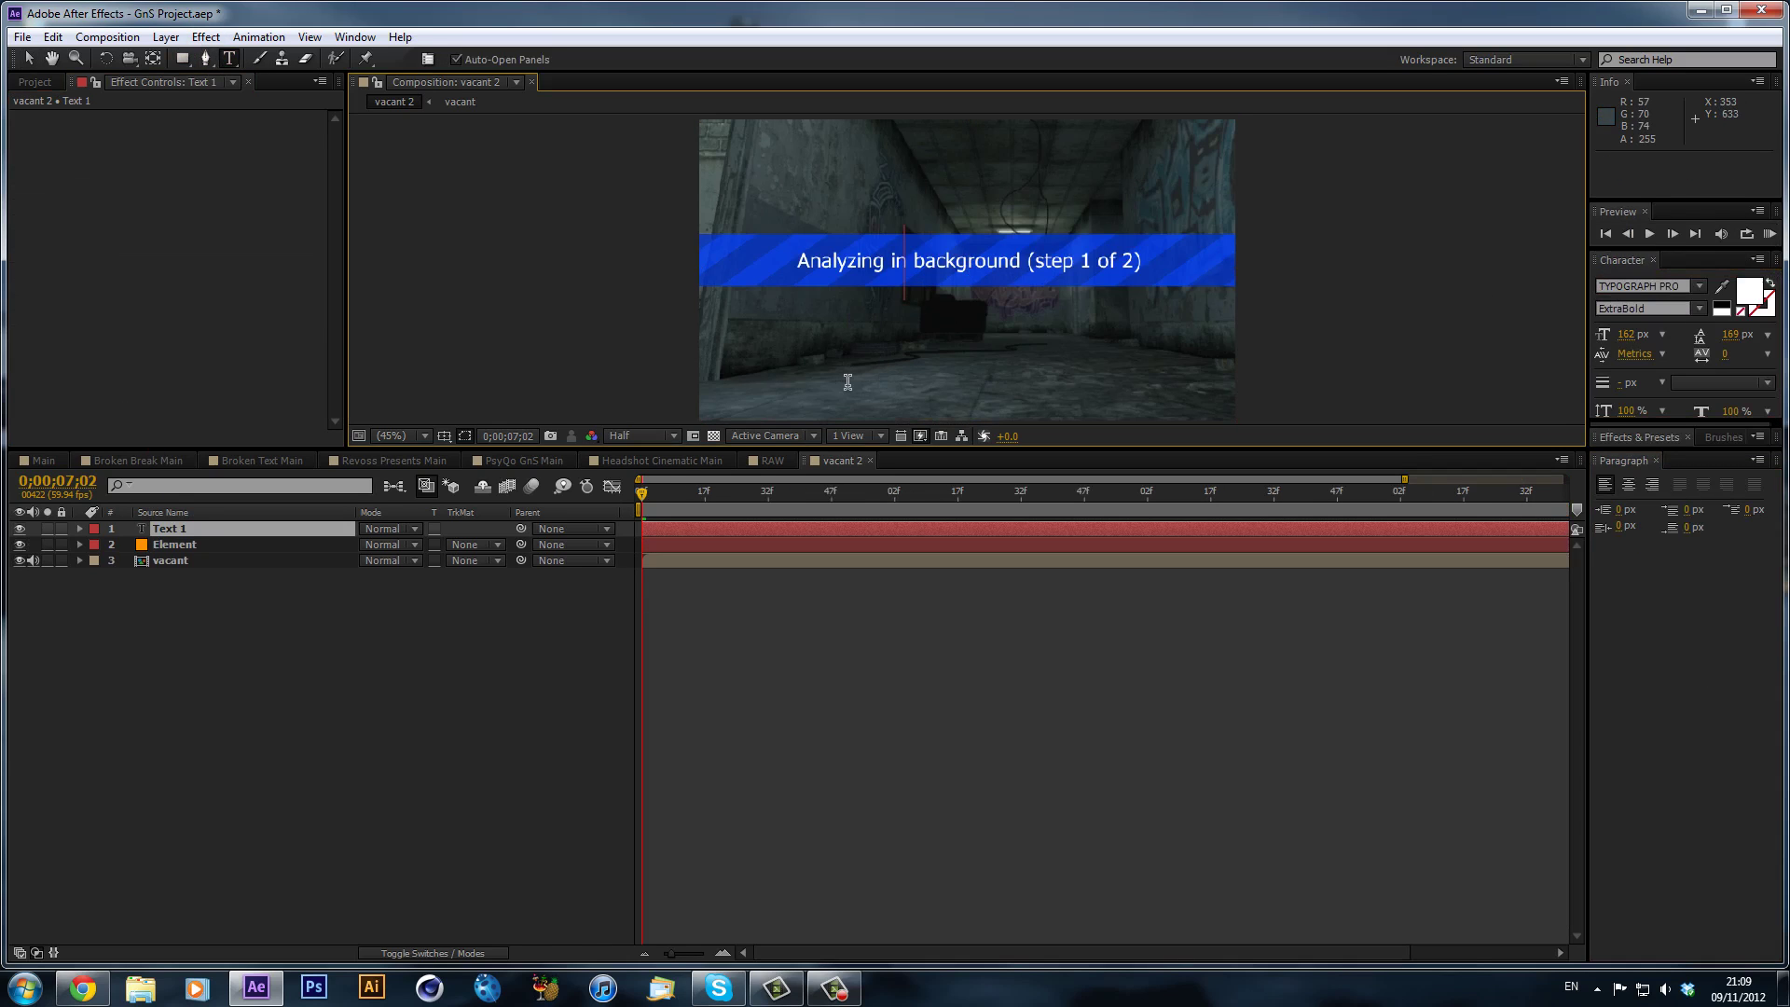
text(TRIPLE)
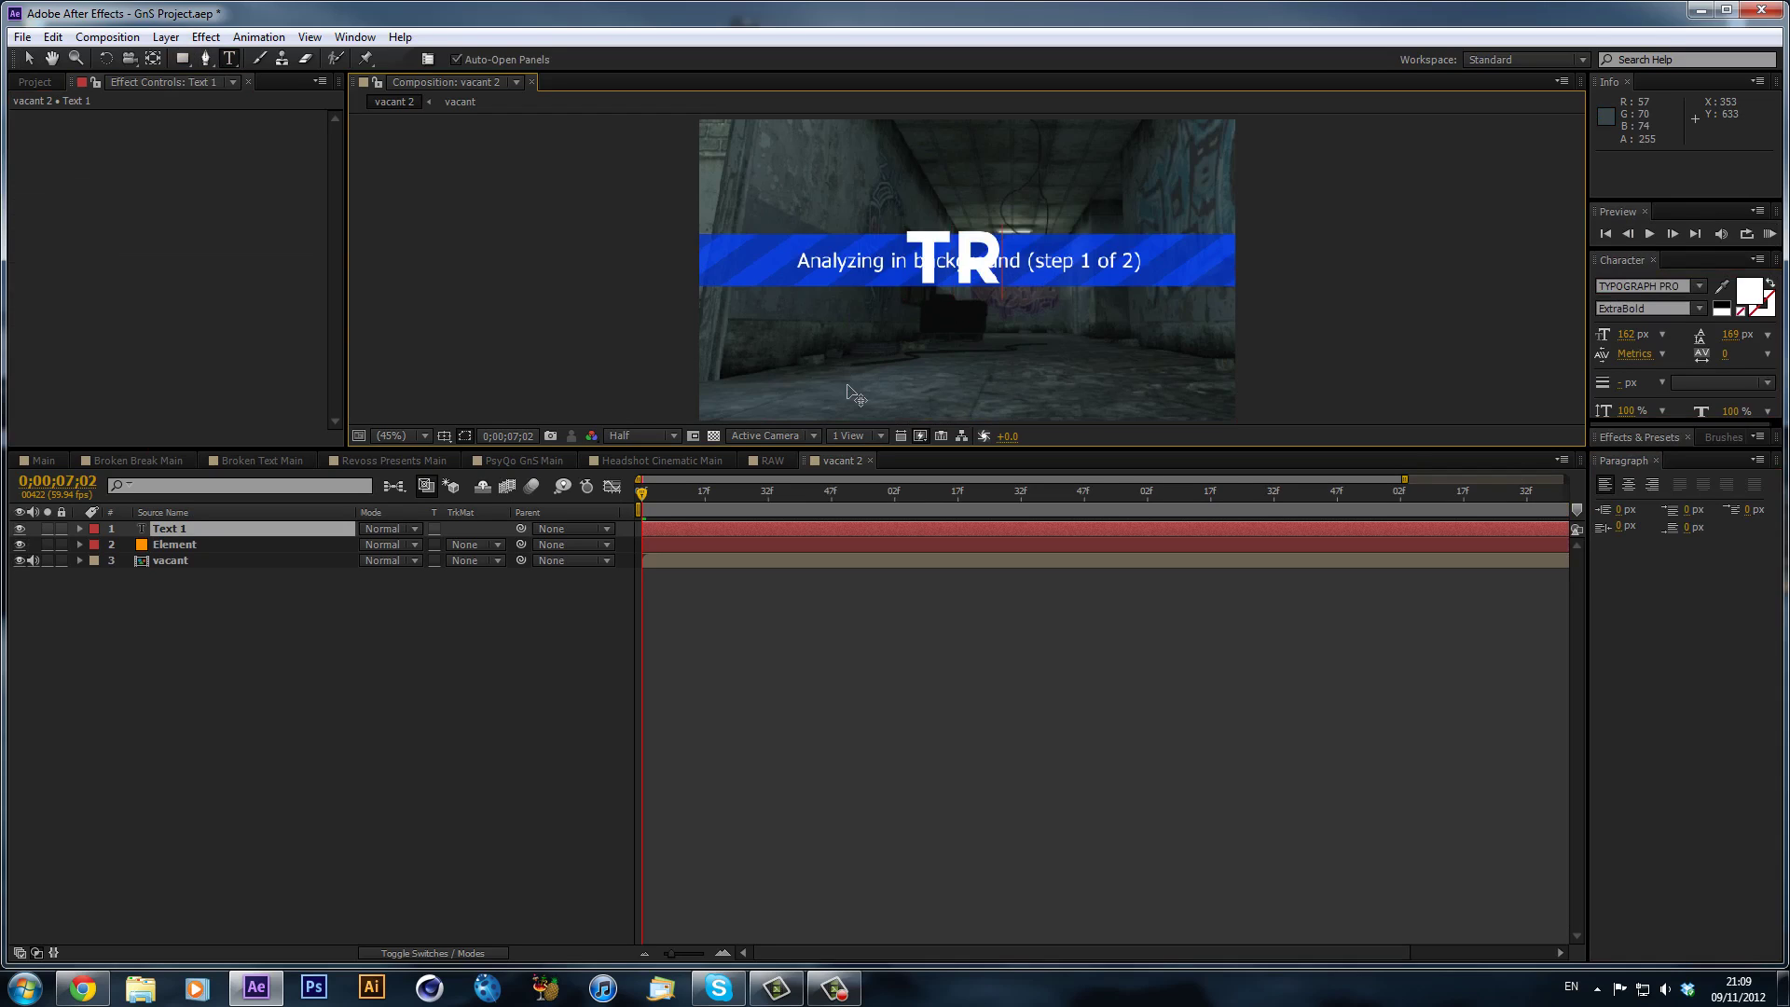
click(29, 58)
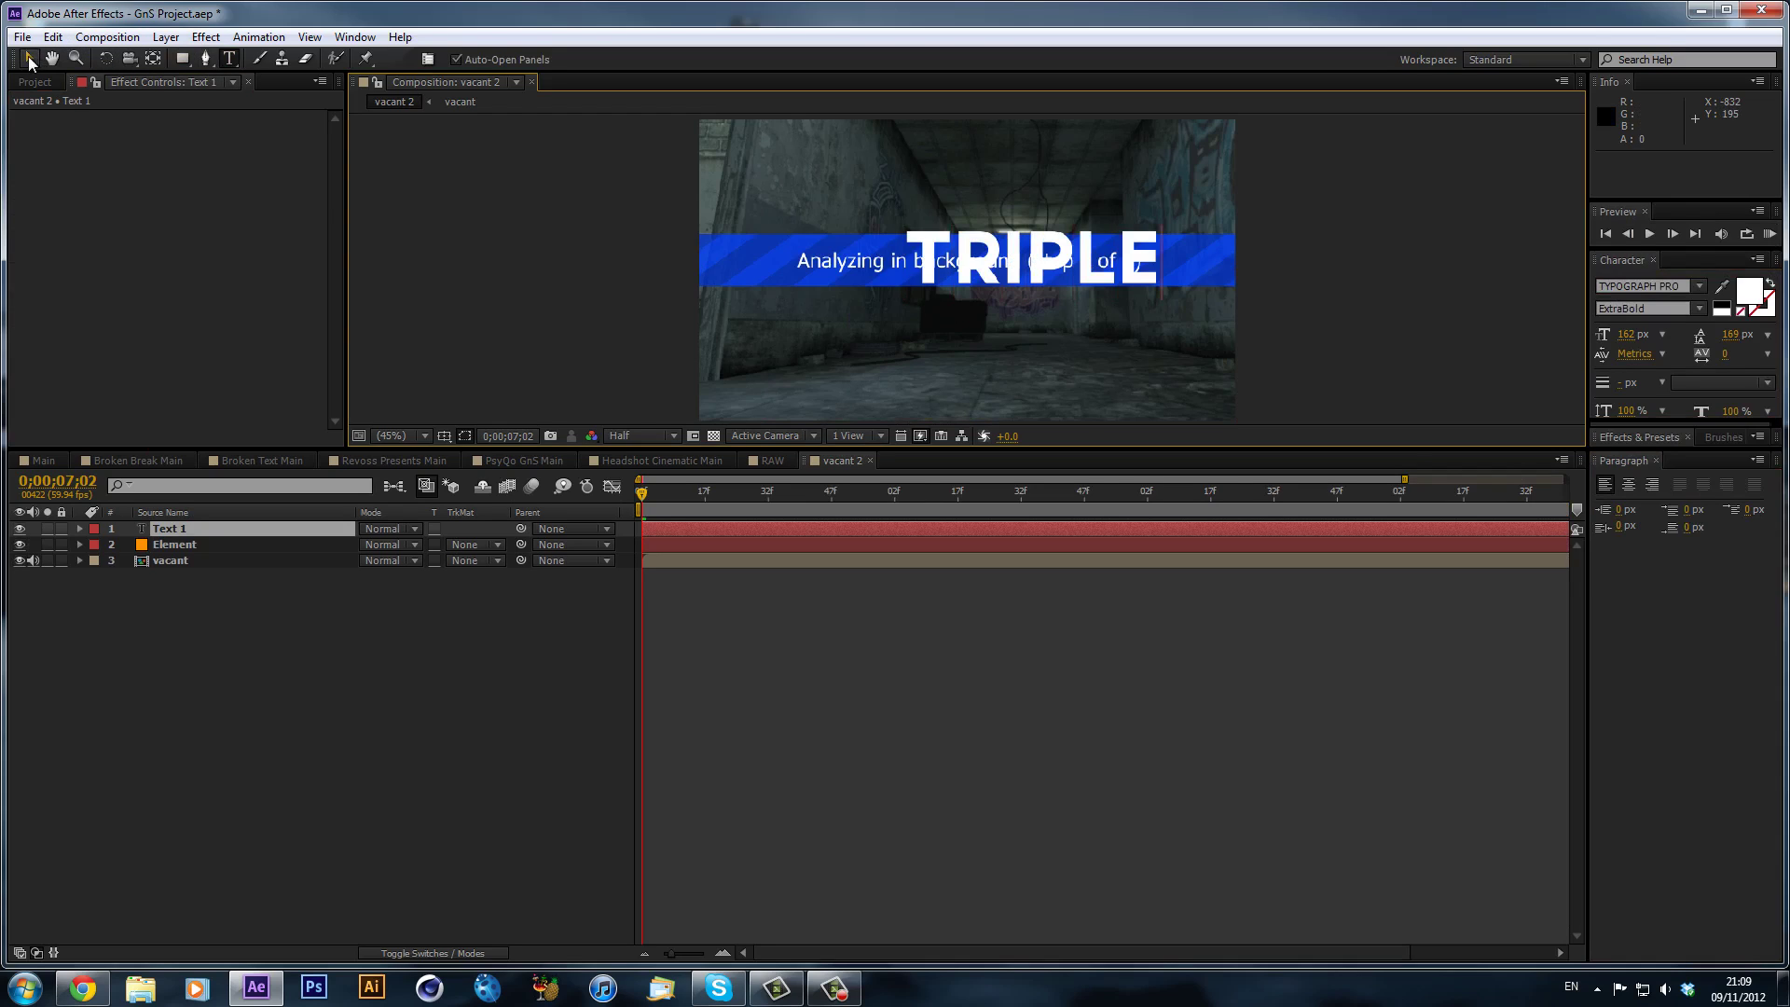
drag(1000, 316, 953, 330)
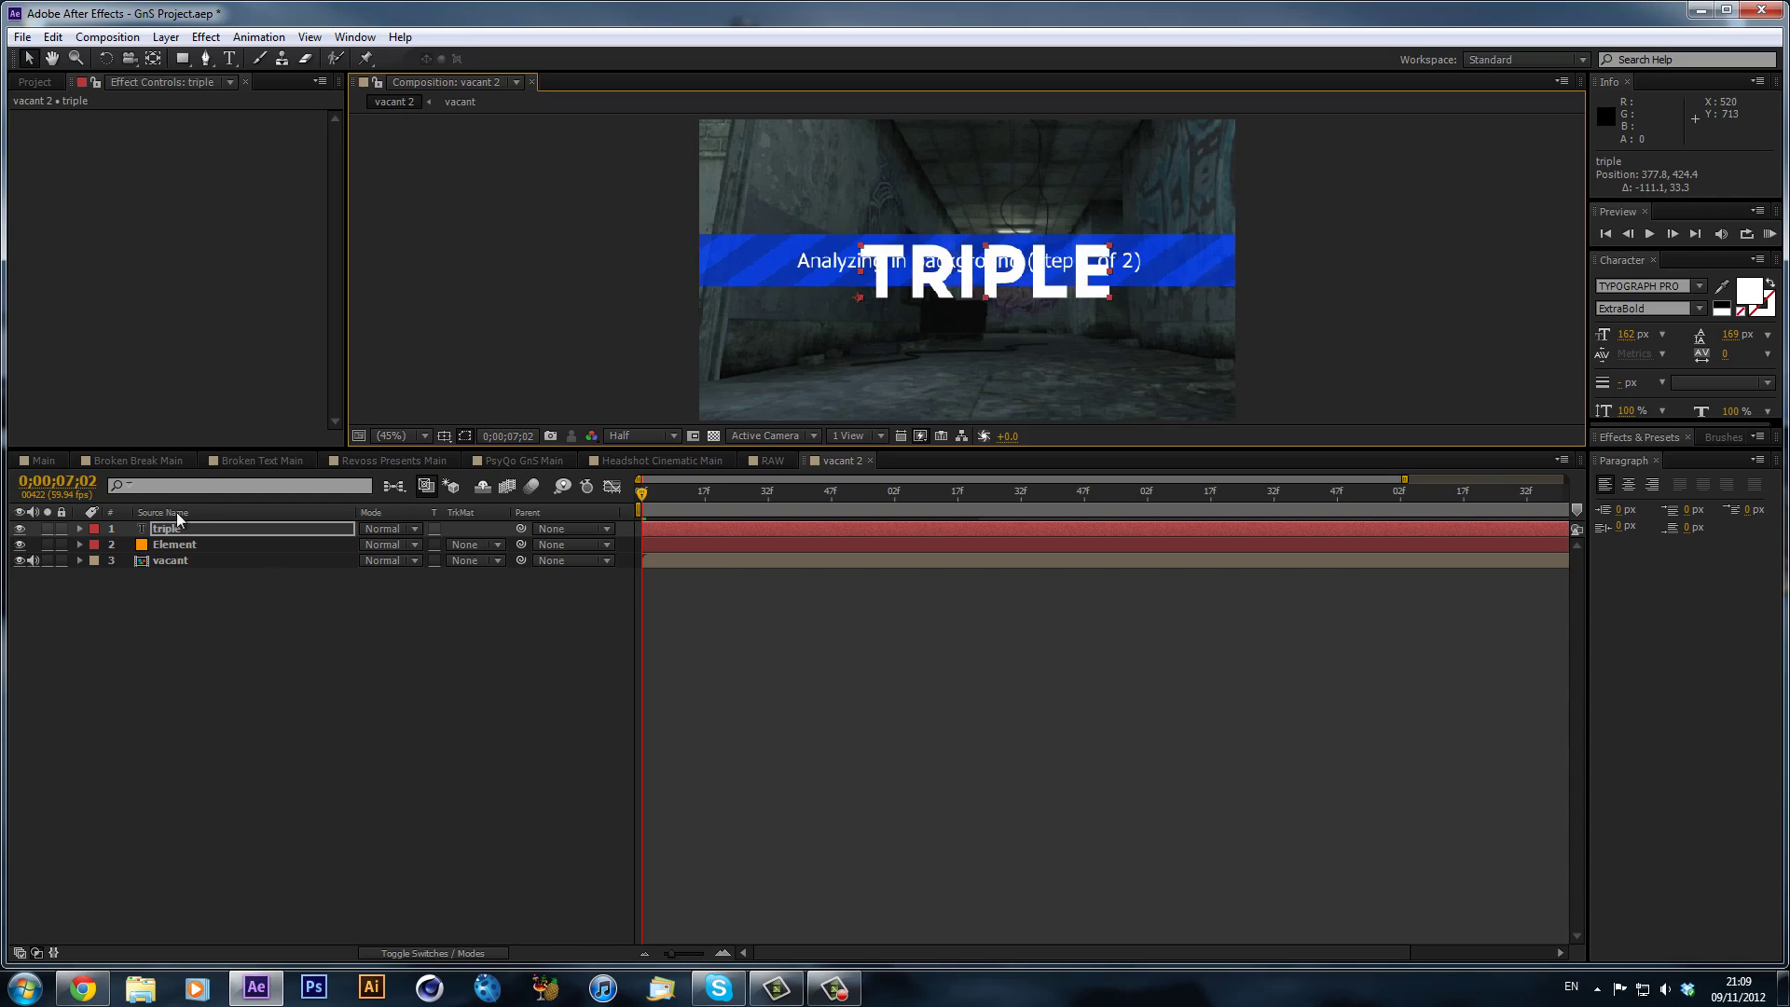
- Hide the triple text layer and set Element's Path Layer 1 to the triple layer
click(232, 532)
click(19, 528)
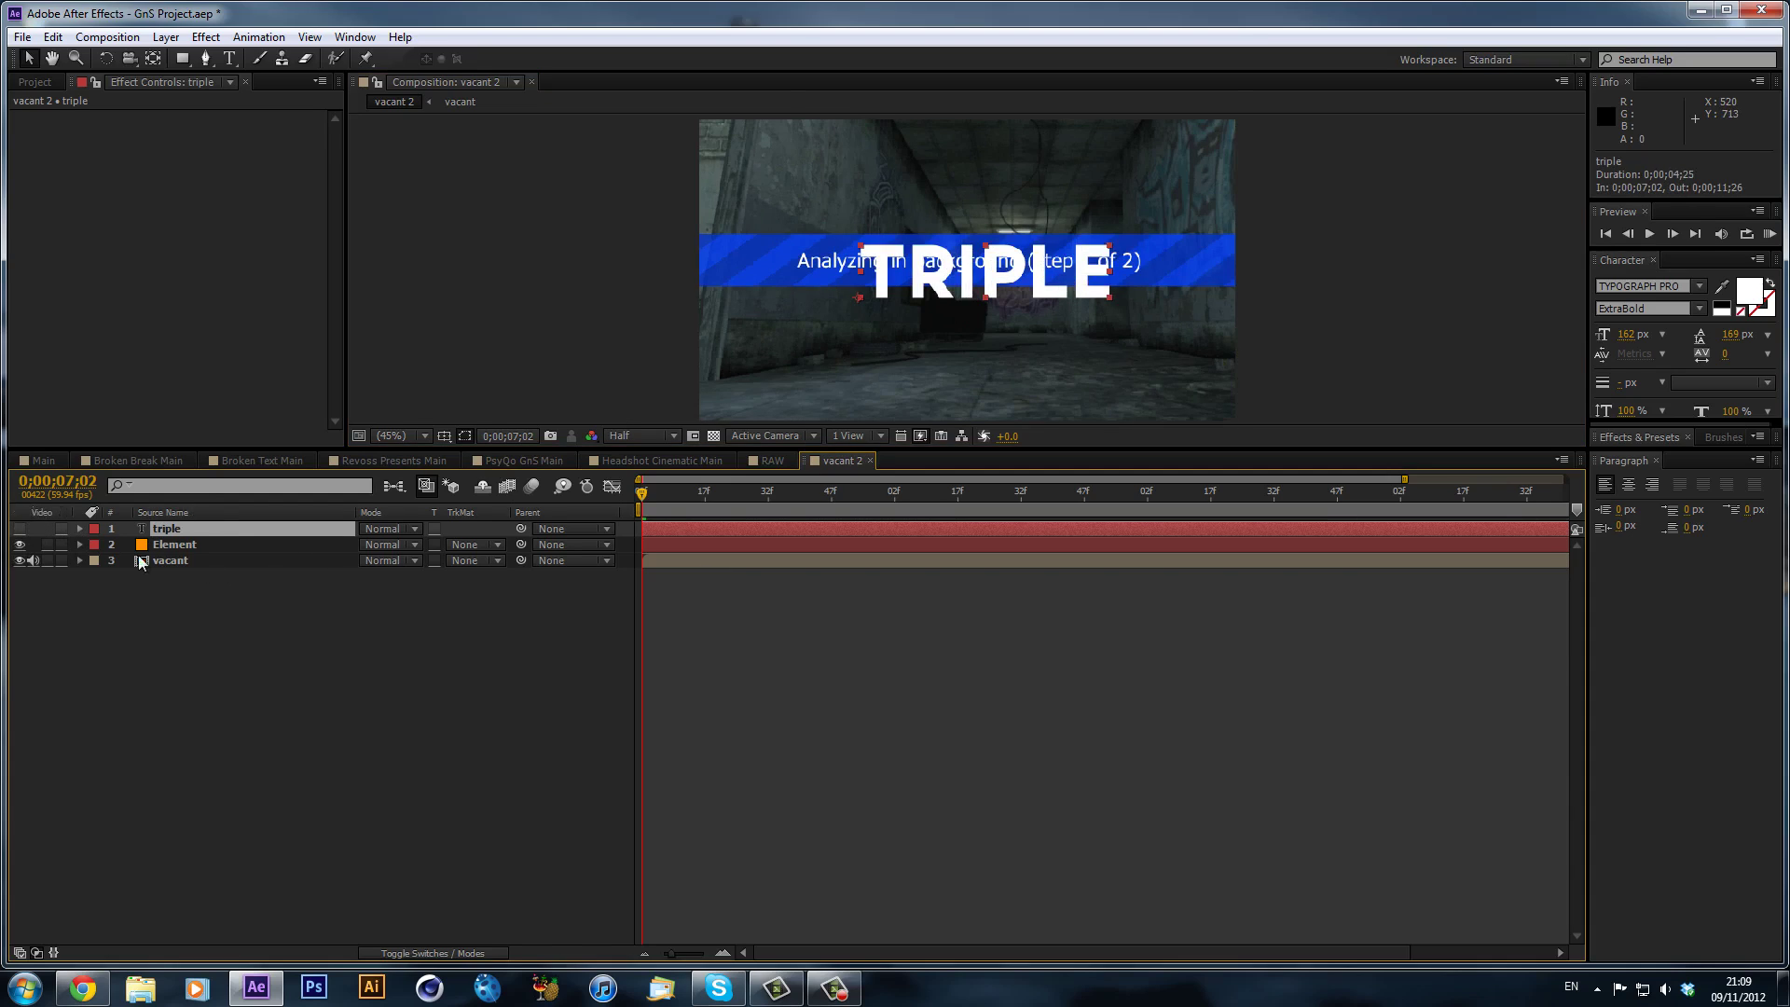
click(233, 544)
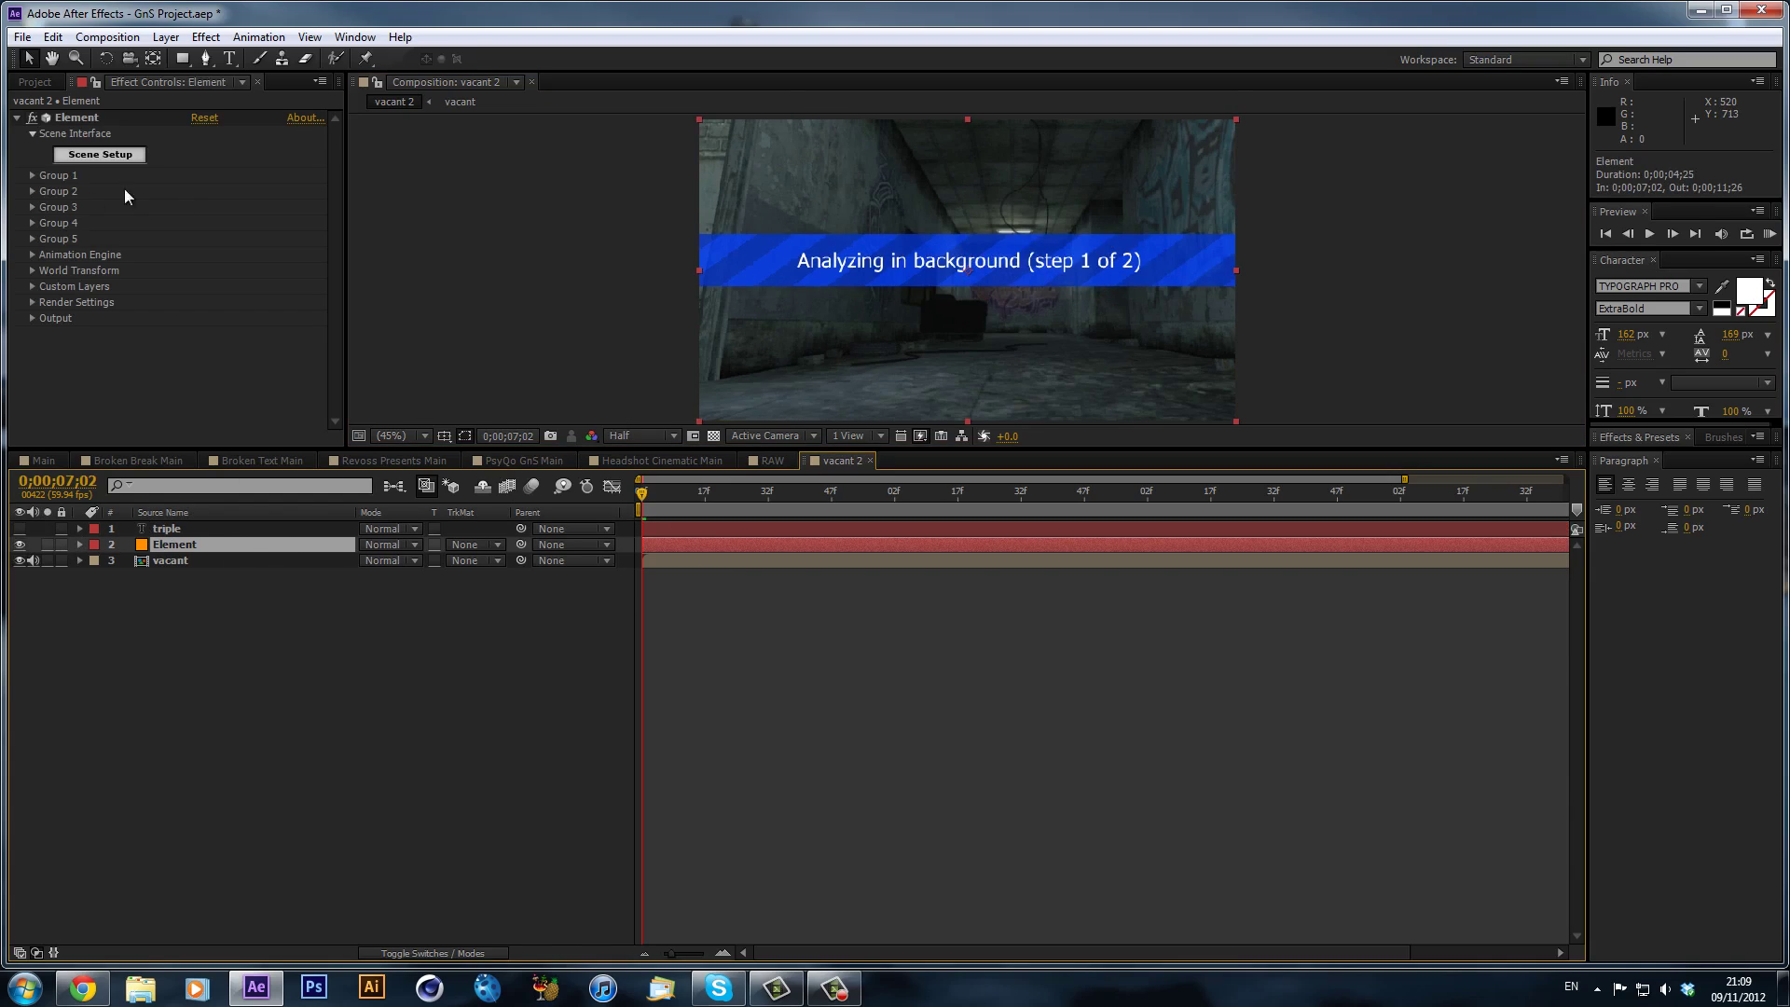
click(33, 287)
click(48, 302)
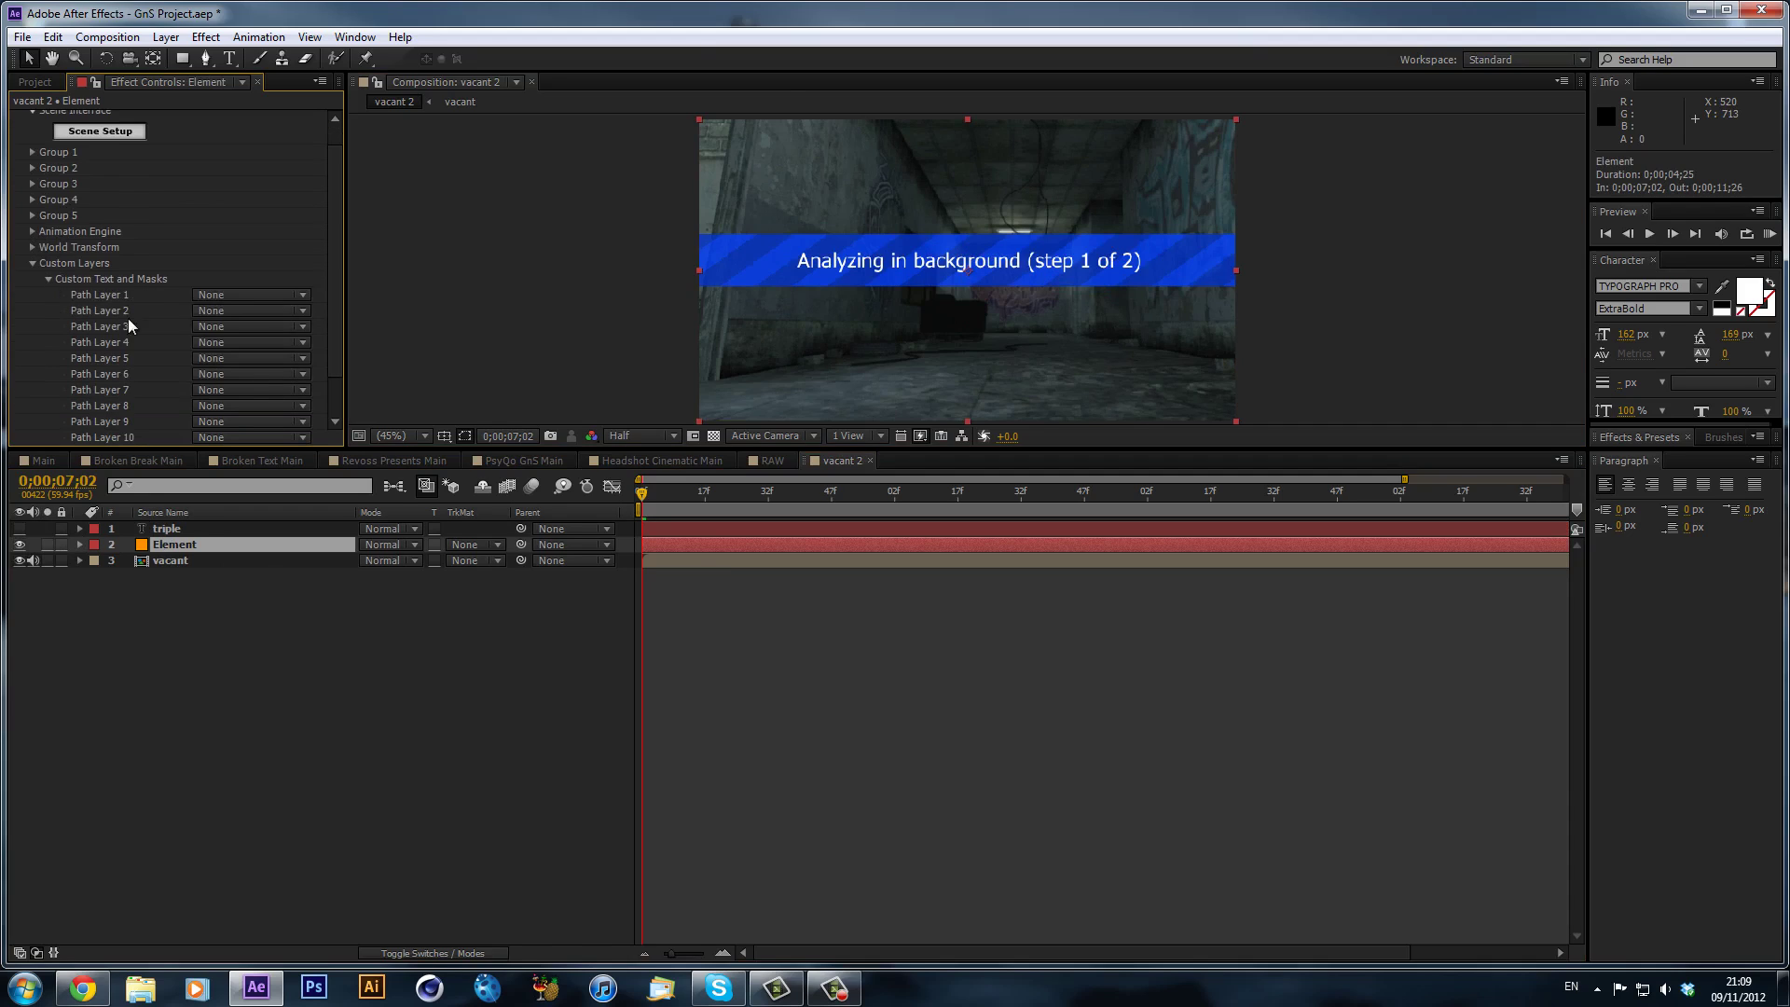
click(213, 296)
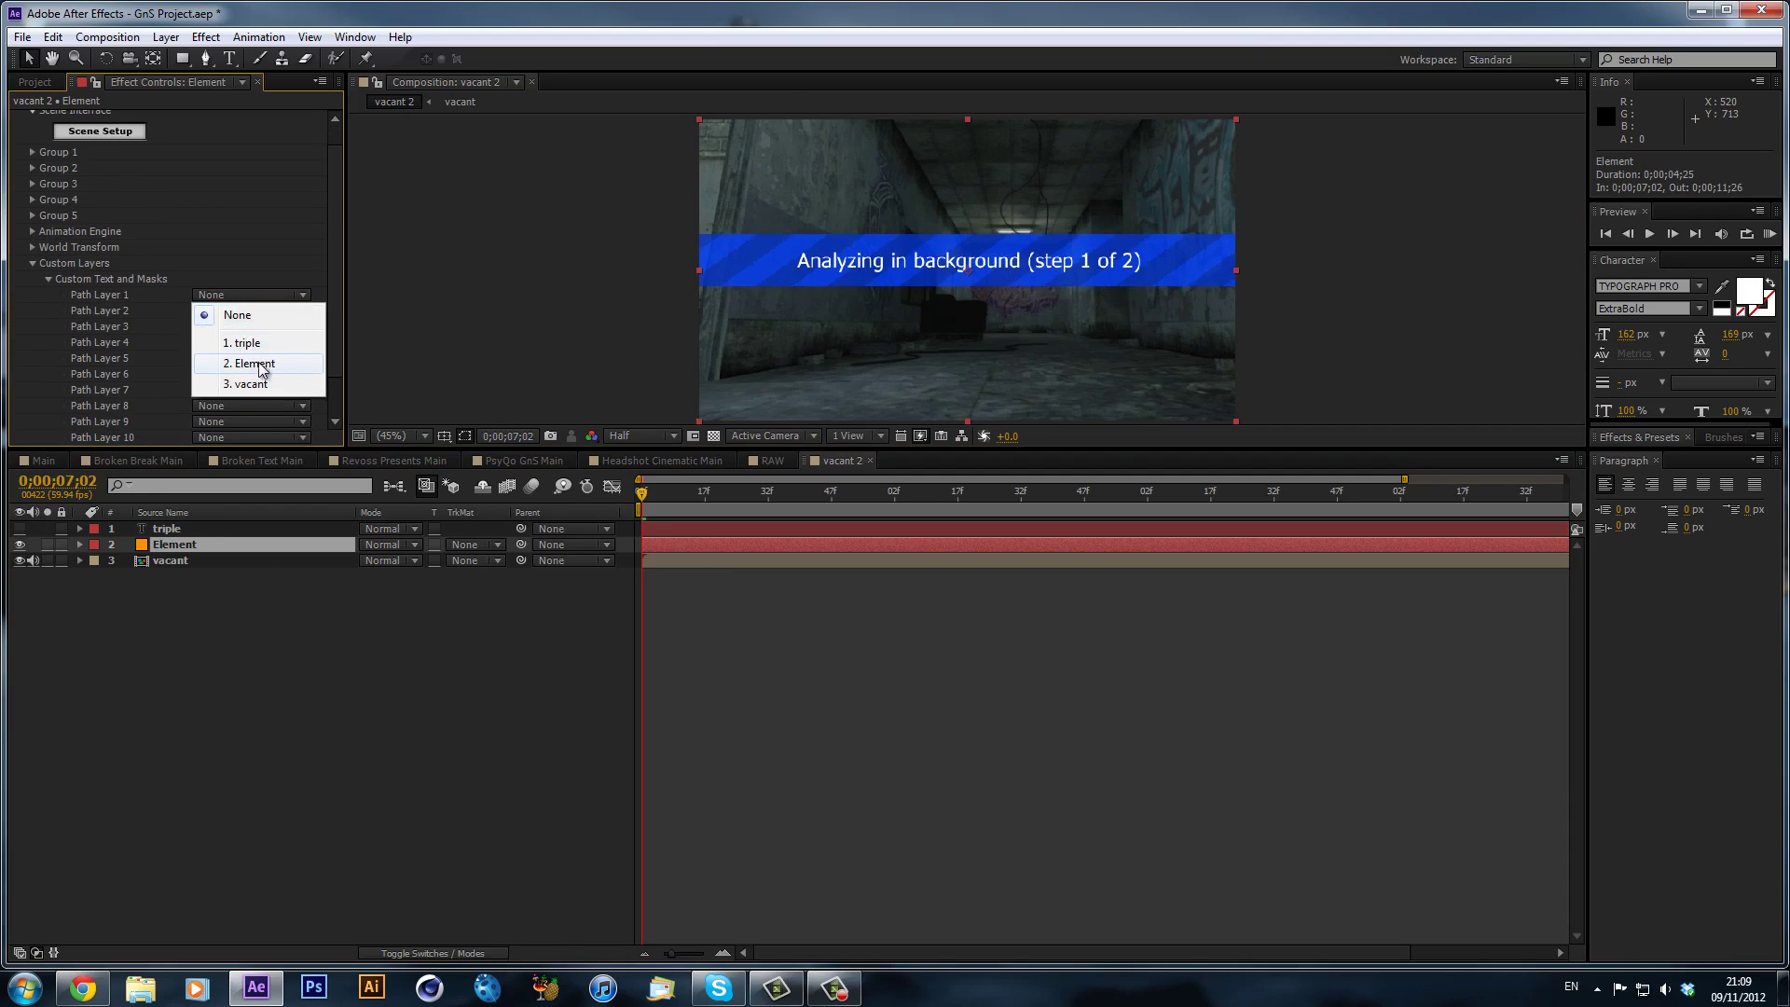
click(244, 343)
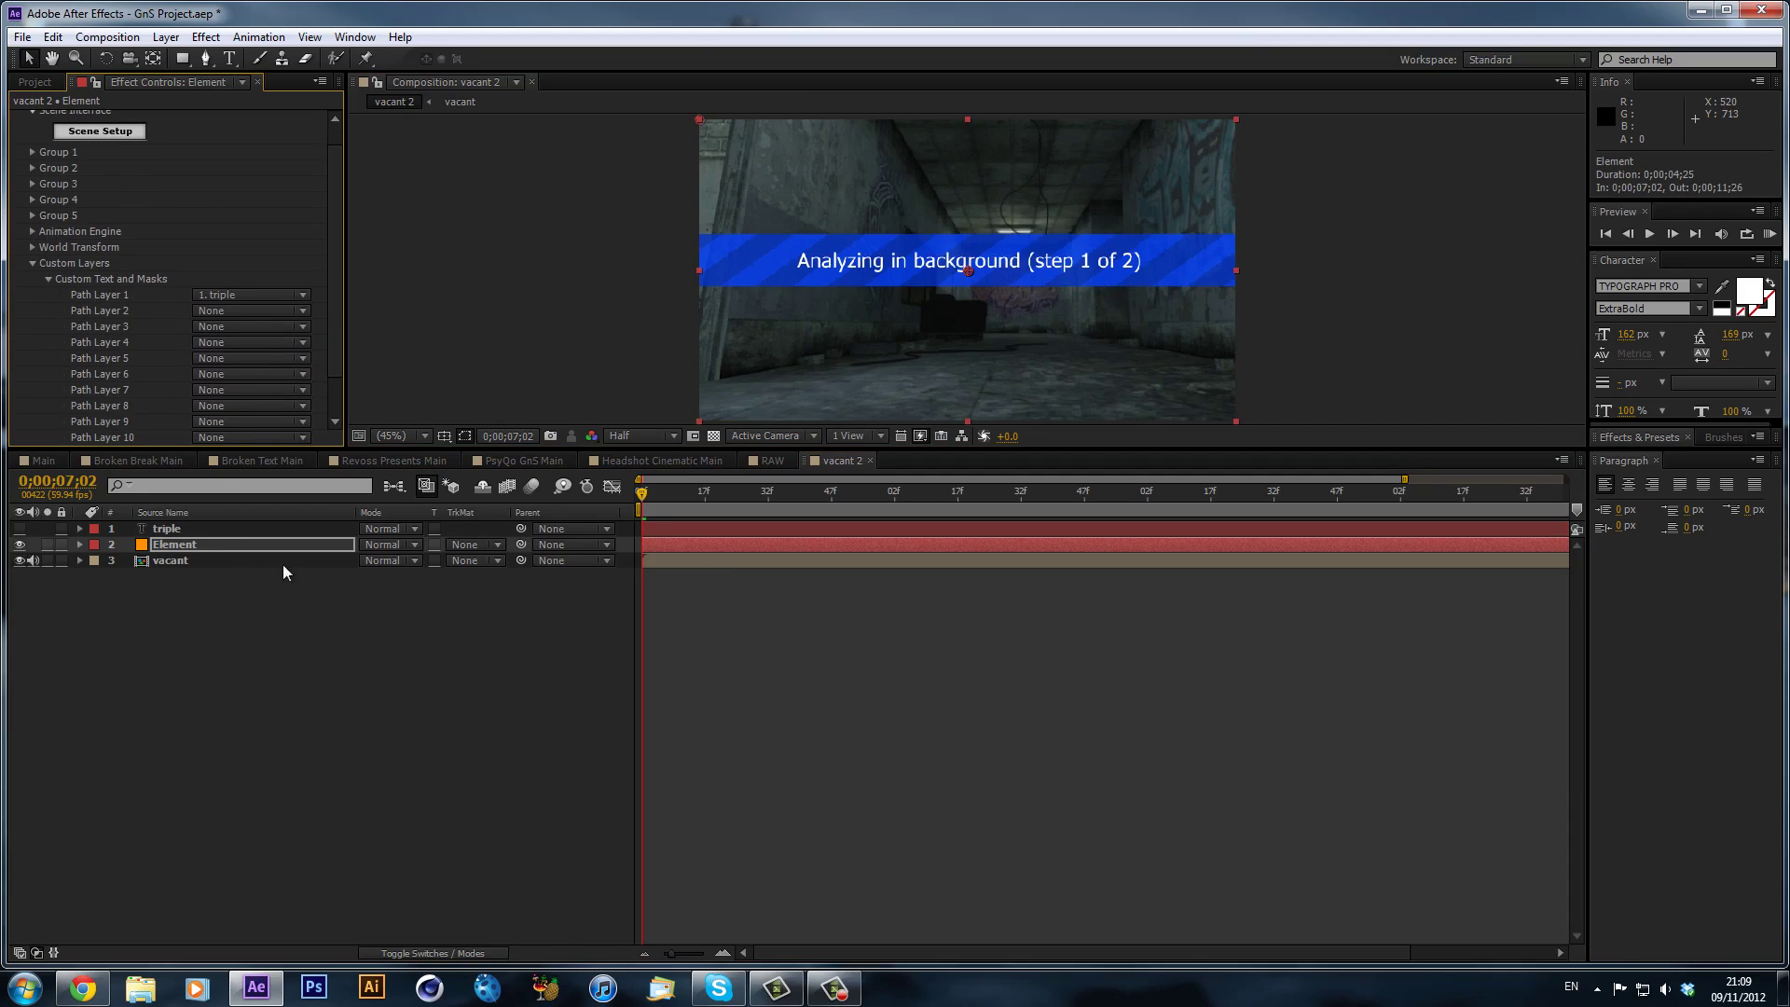
- Extrude TRIPLE into a 3D model in Element's Scene Setup and tilt it to check depth
click(186, 528)
click(178, 544)
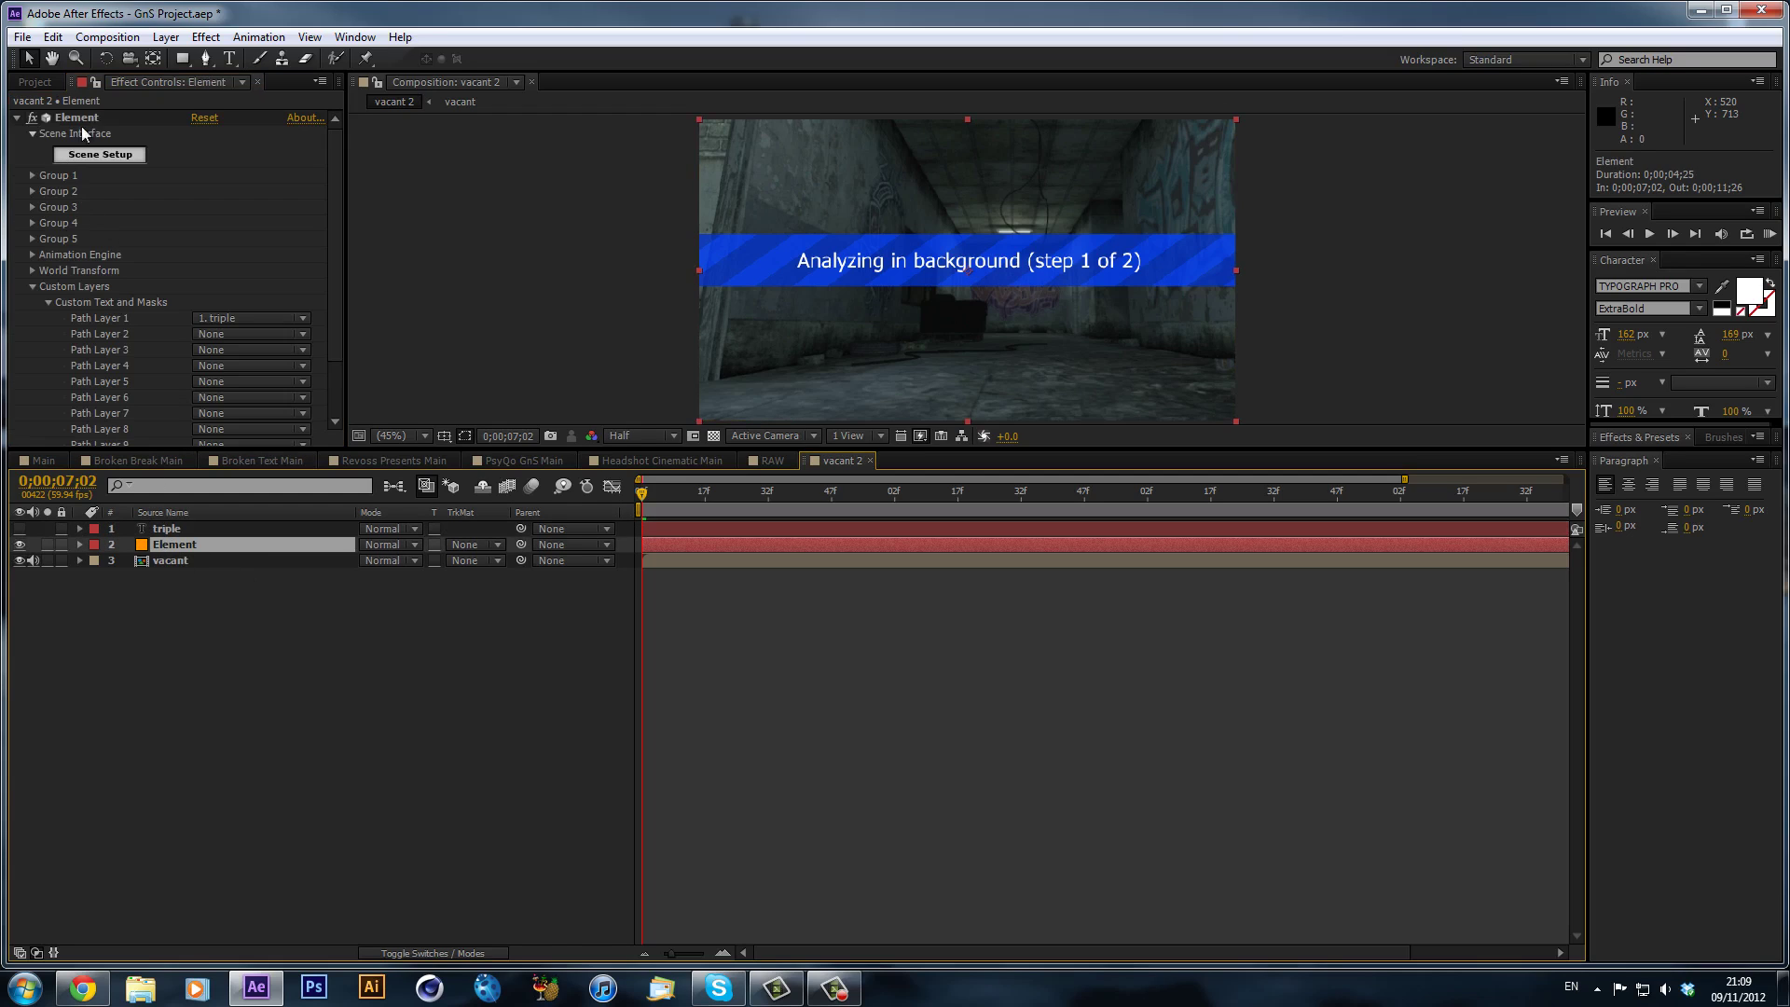
click(89, 155)
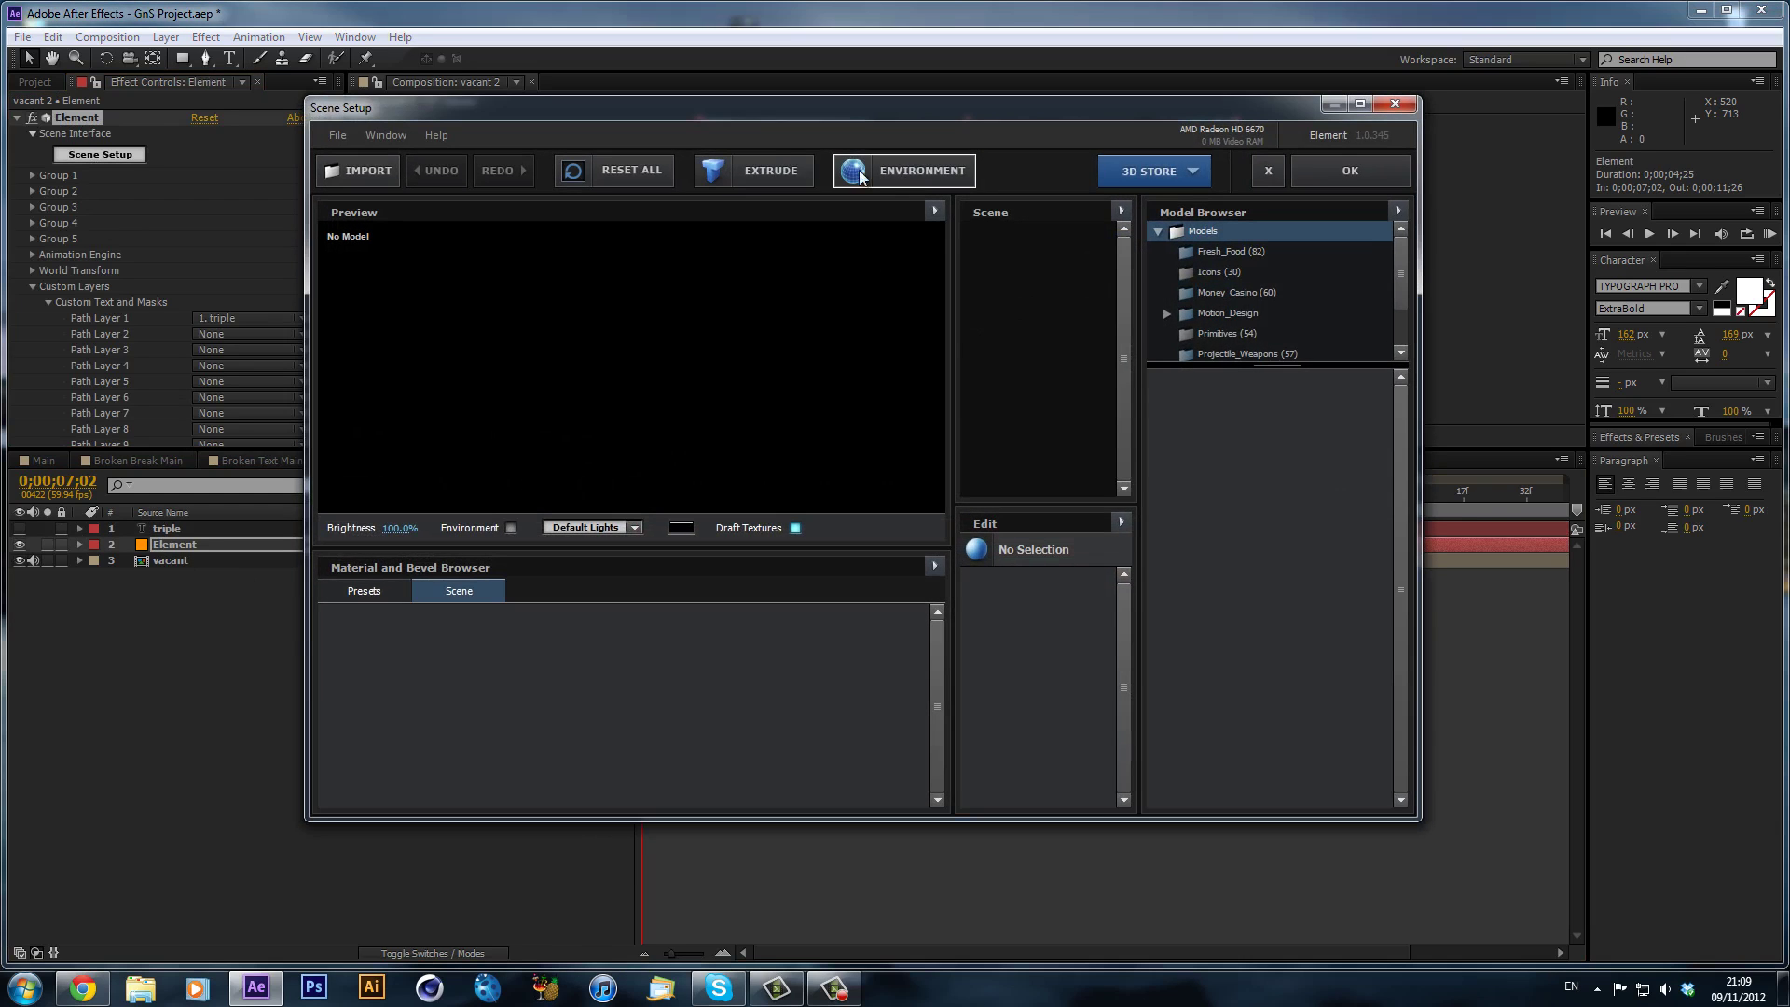
click(753, 170)
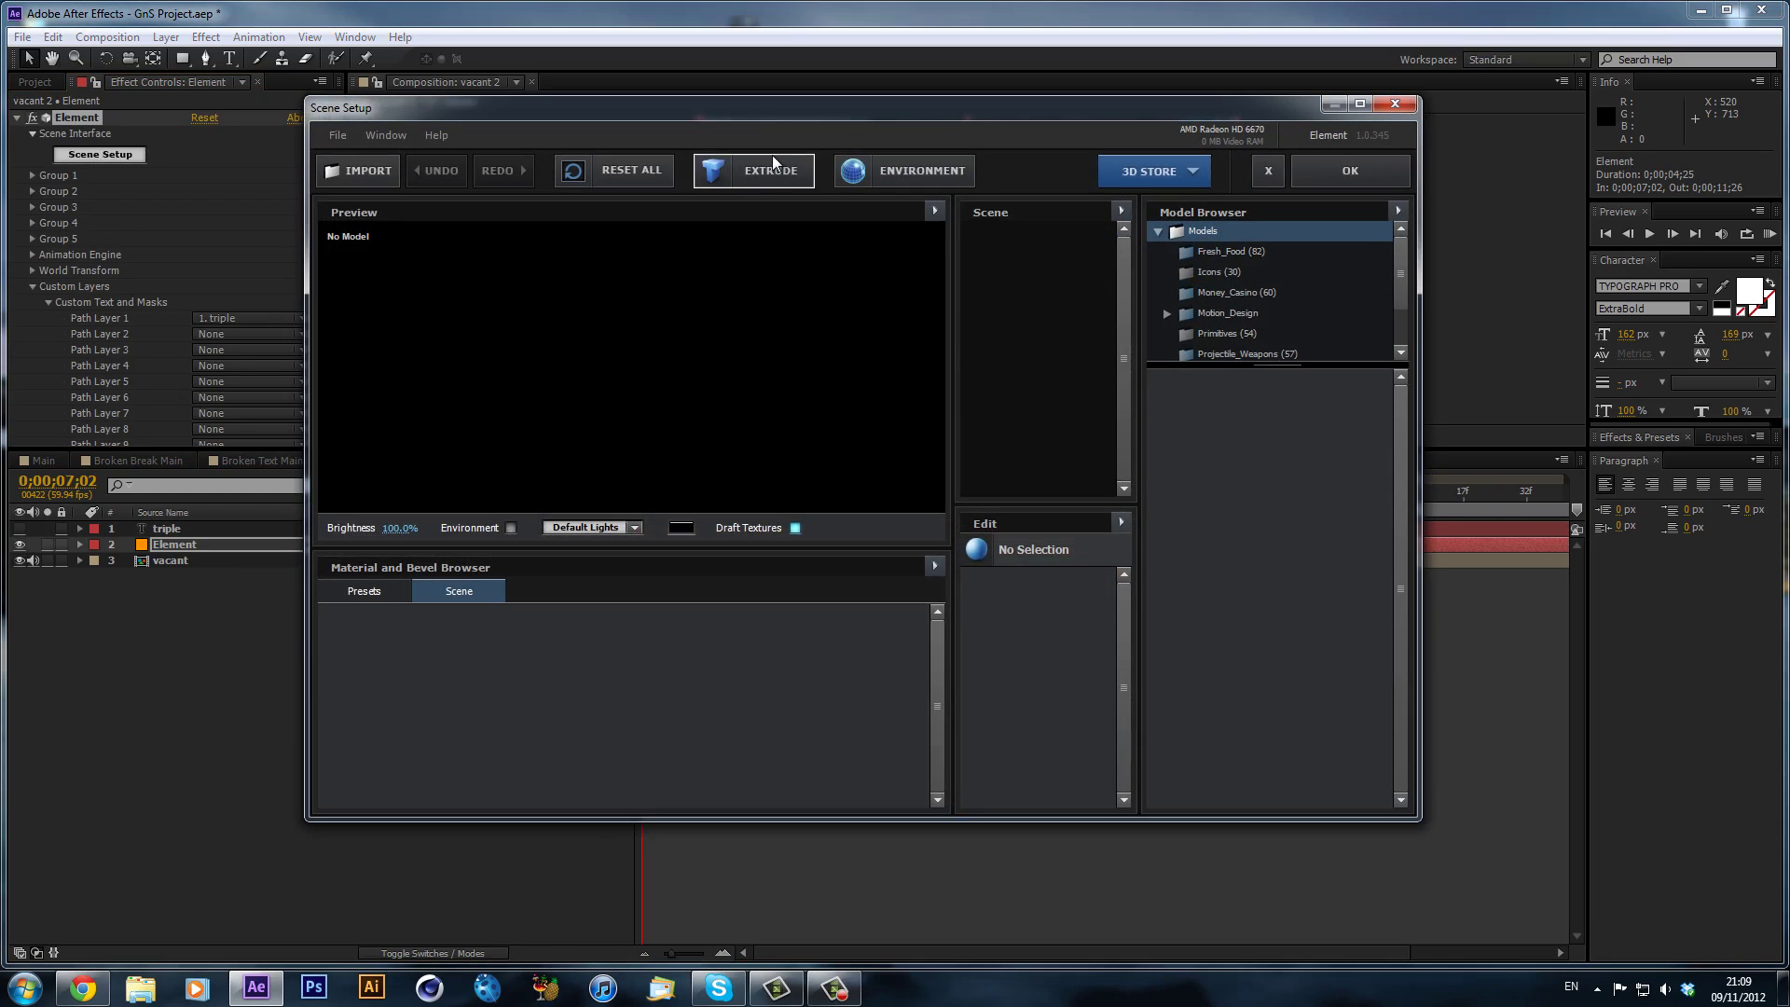
mouse_move(657, 408)
mouse_down()
mouse_move(741, 405)
mouse_move(631, 411)
mouse_up()
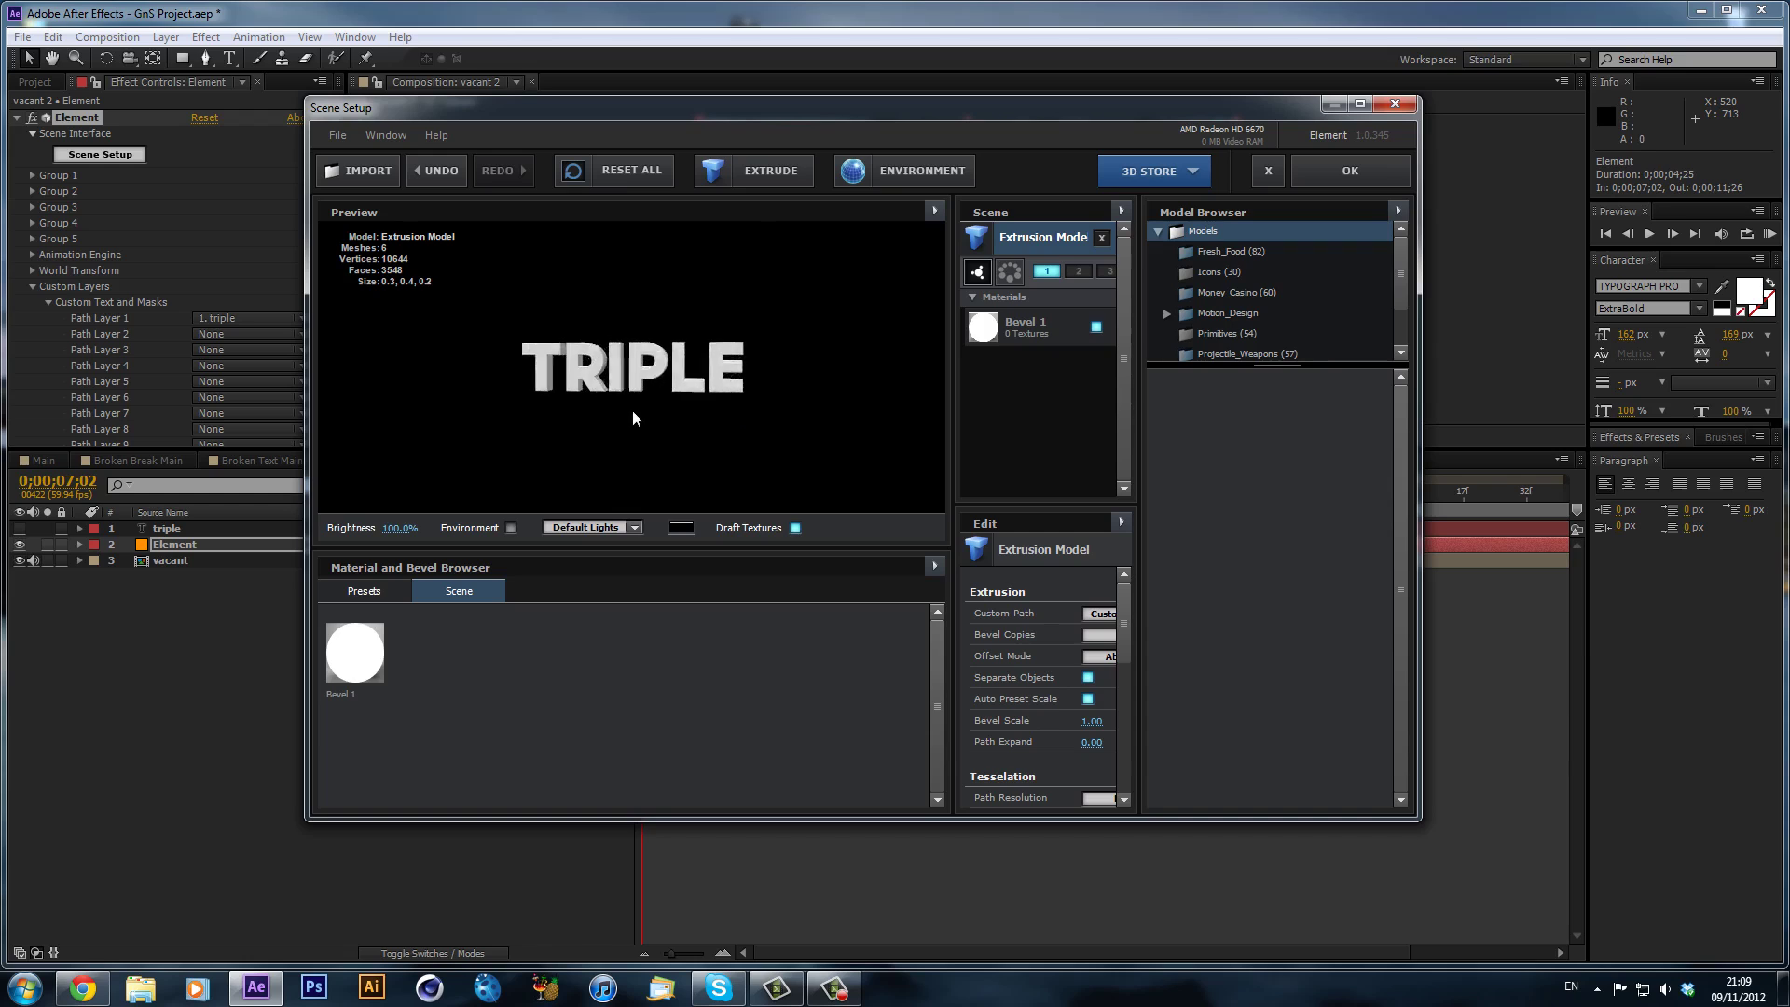
- Close Scene Setup and add the vacant comp as a new layer 4
click(1339, 181)
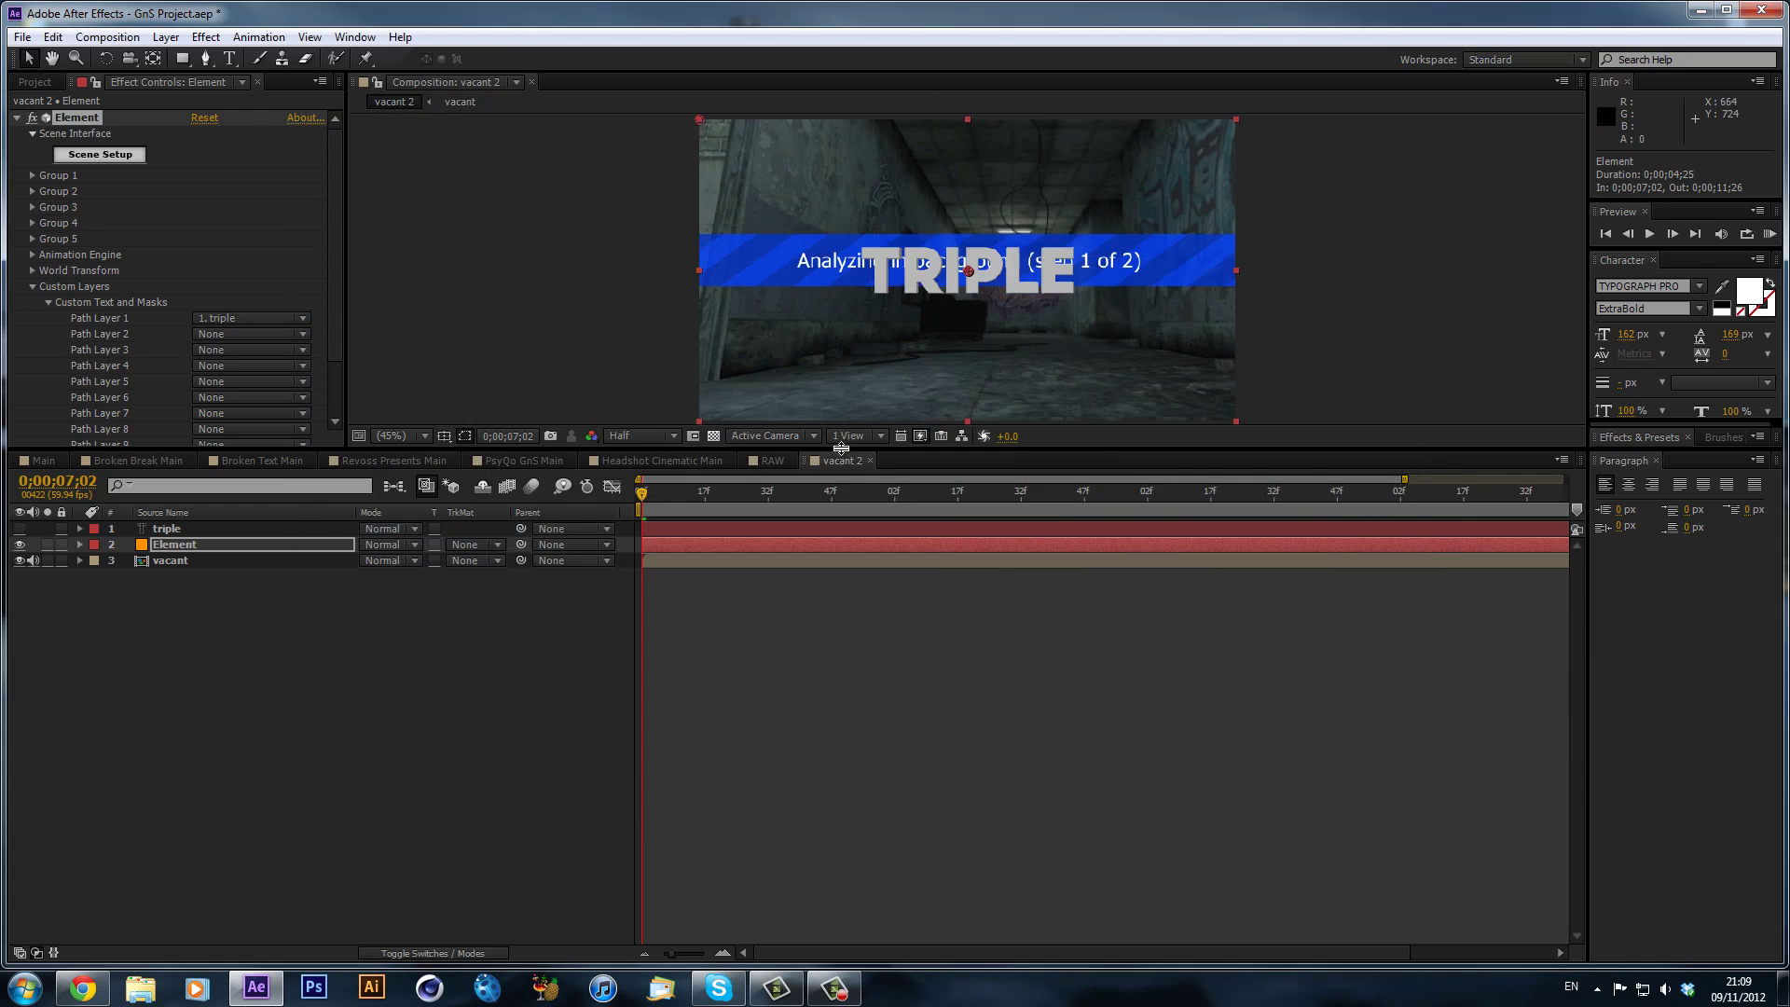
click(199, 559)
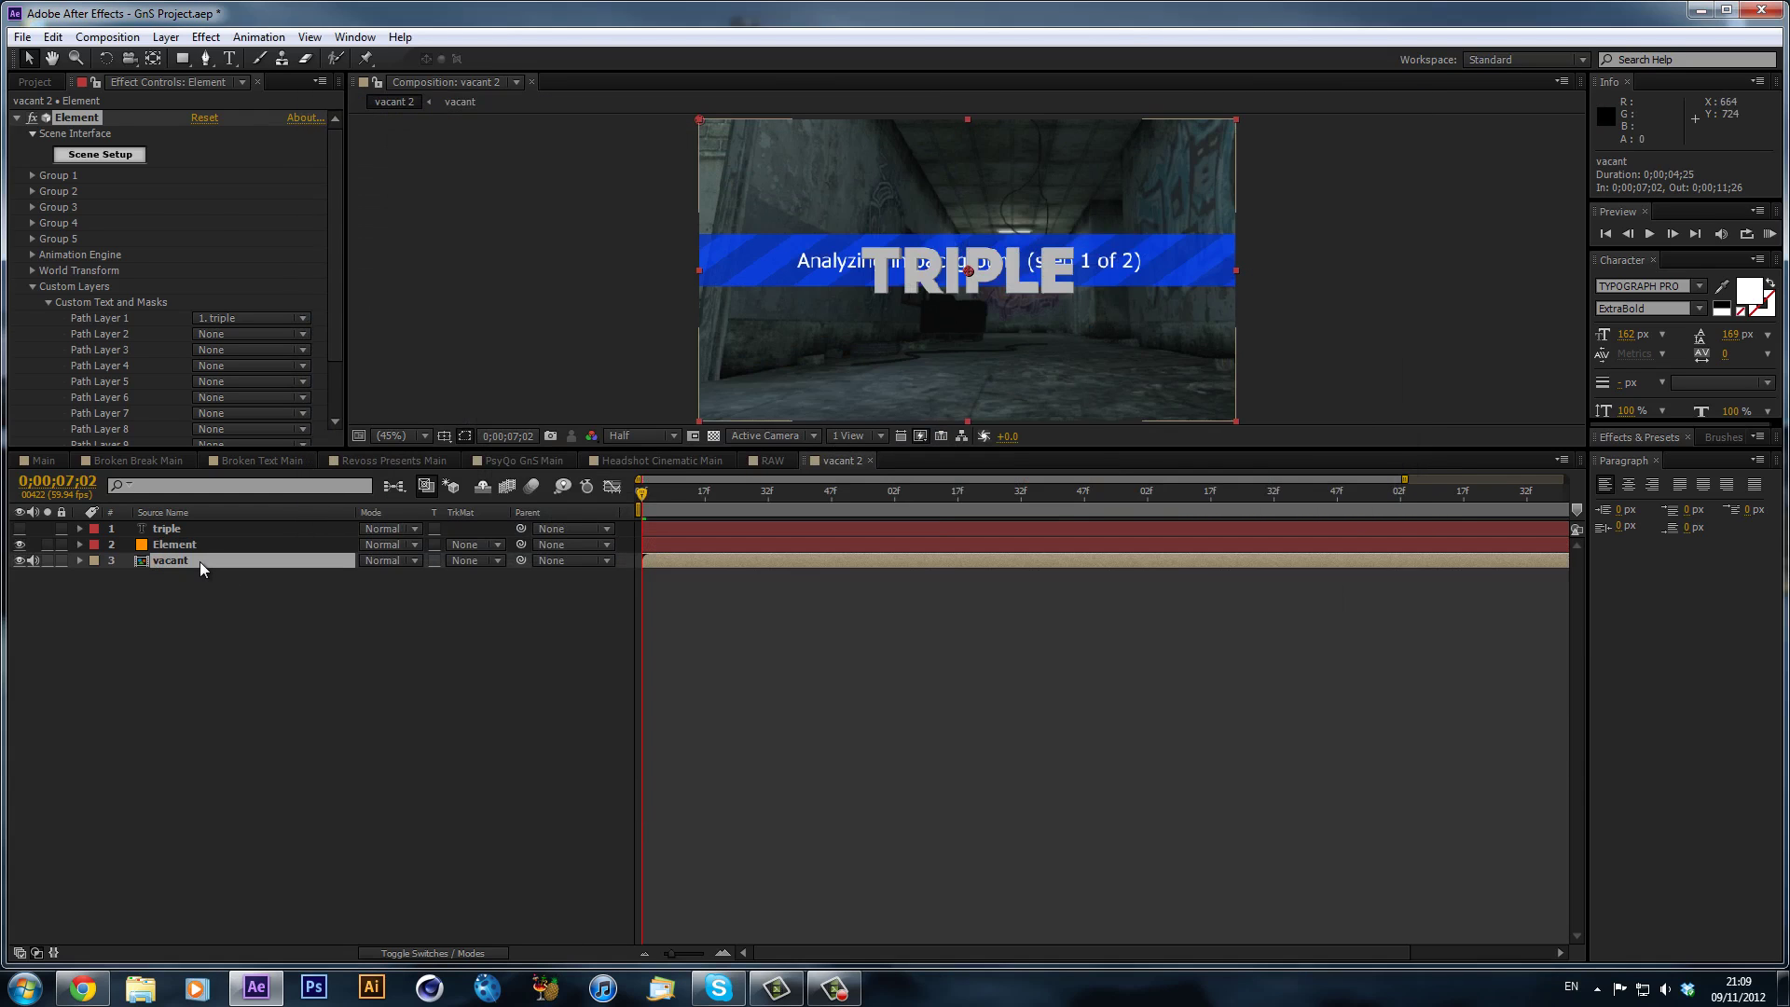
click(34, 83)
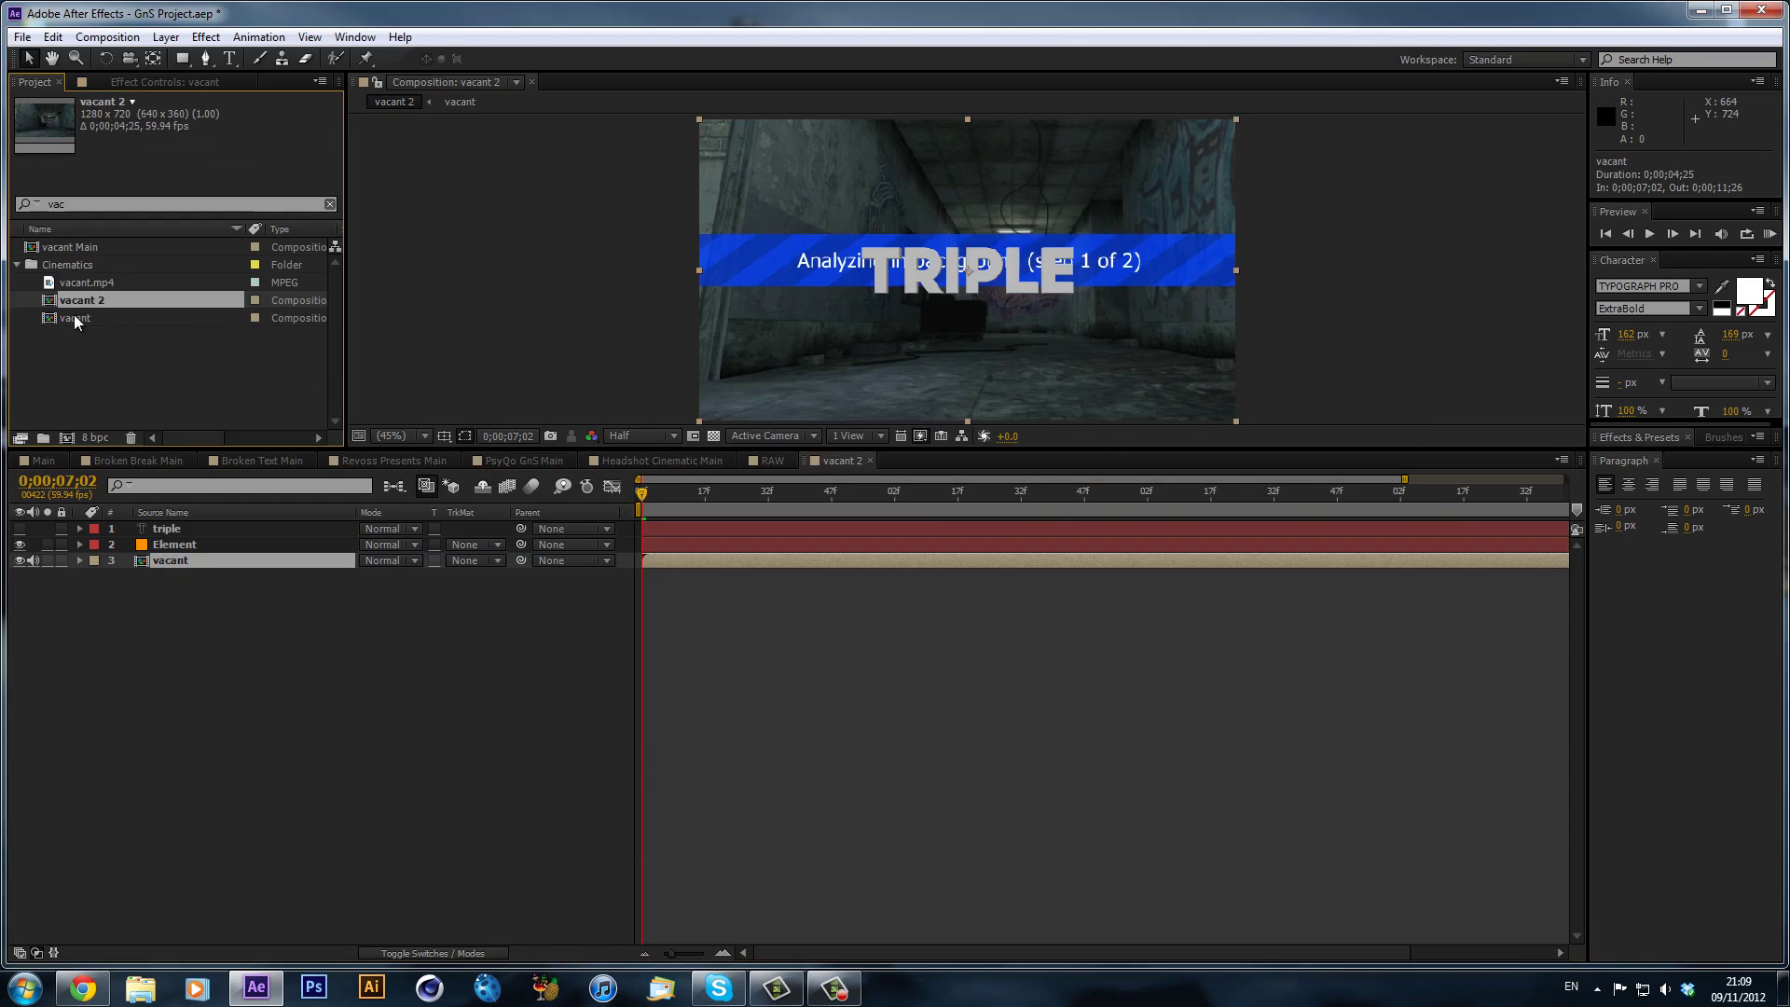
drag(75, 318, 227, 591)
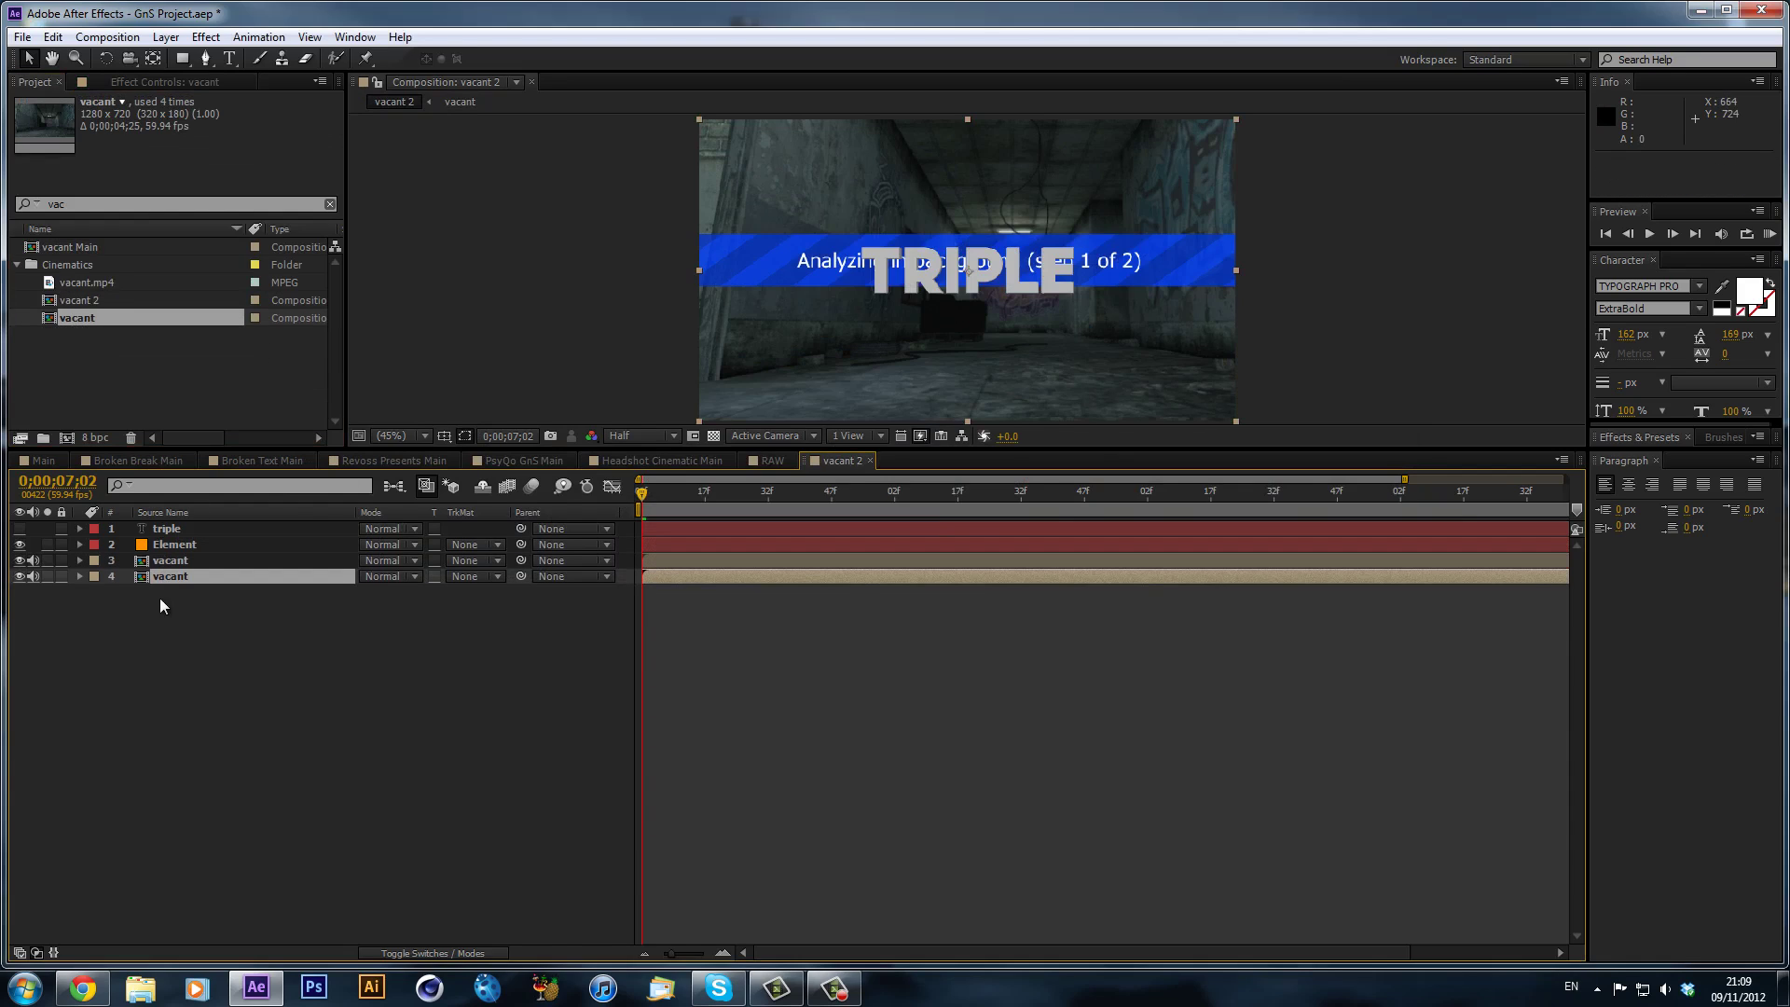
- Mute and hide layer 4, then move the current time to 0;00;08;38
click(32, 576)
click(18, 577)
drag(965, 492, 1039, 576)
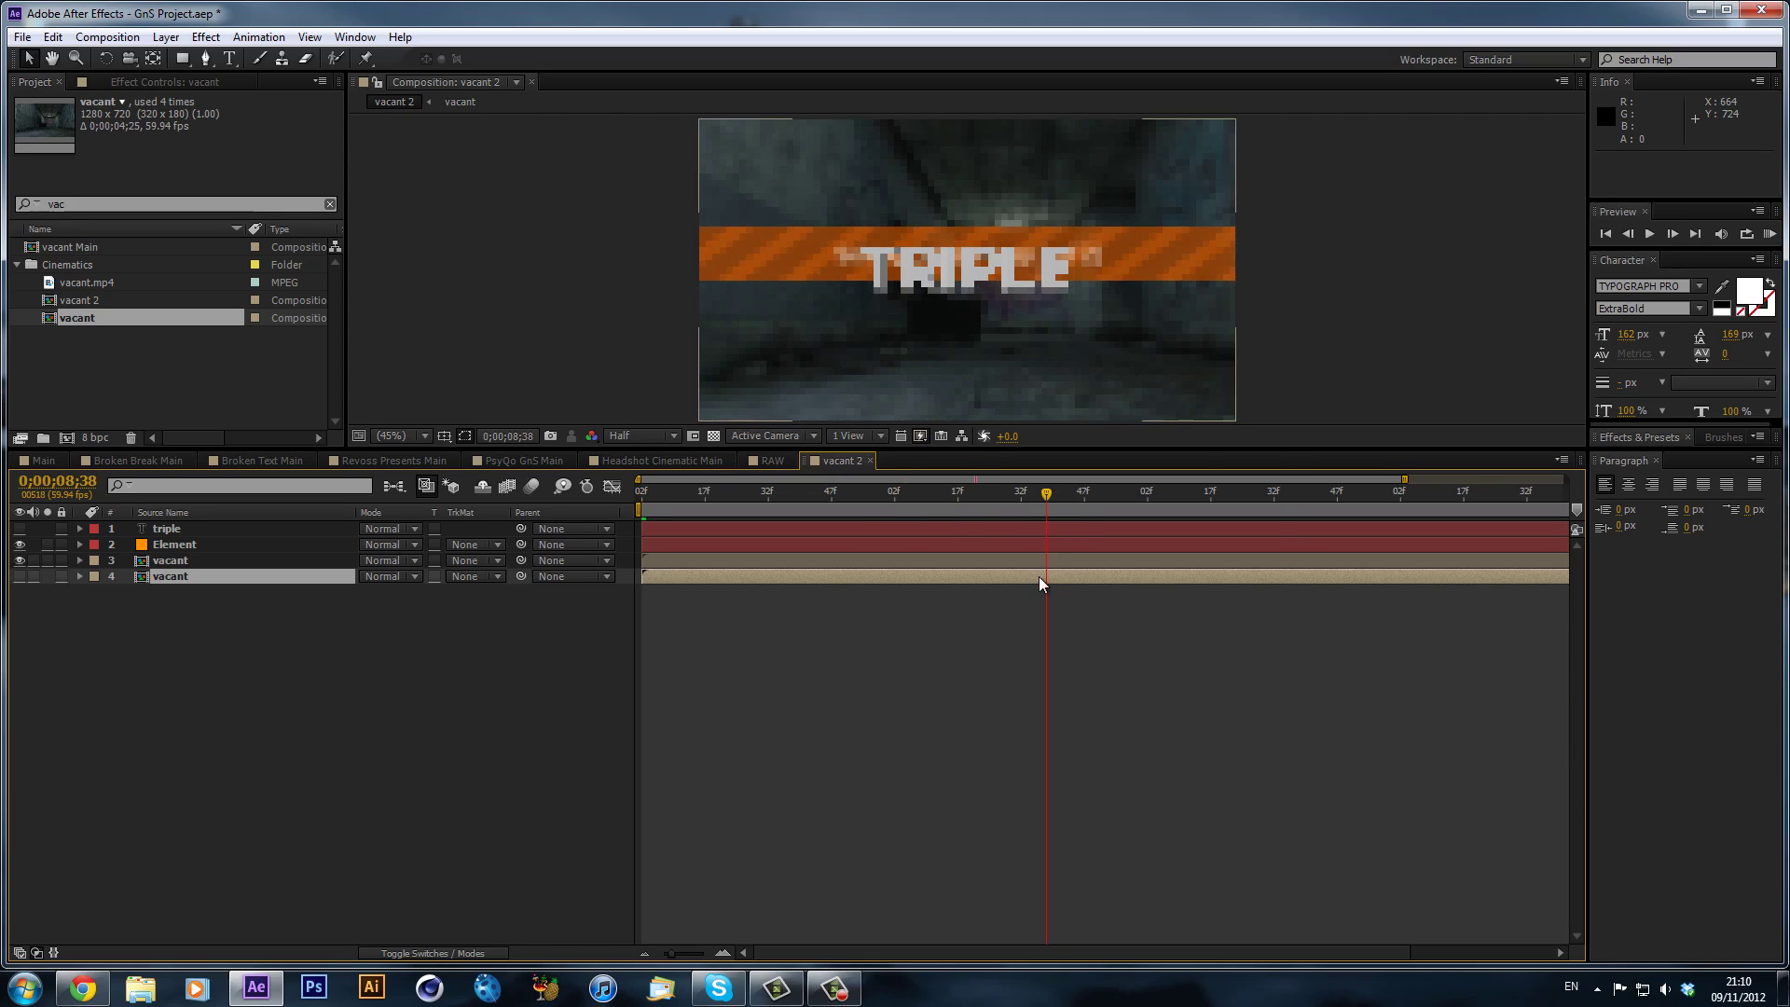
right_click(1038, 576)
- Freeze layer 4 at 0;00;08;38 and set Element's Texture Map Layer 1 to 4. vacant
mouse_move(1105, 386)
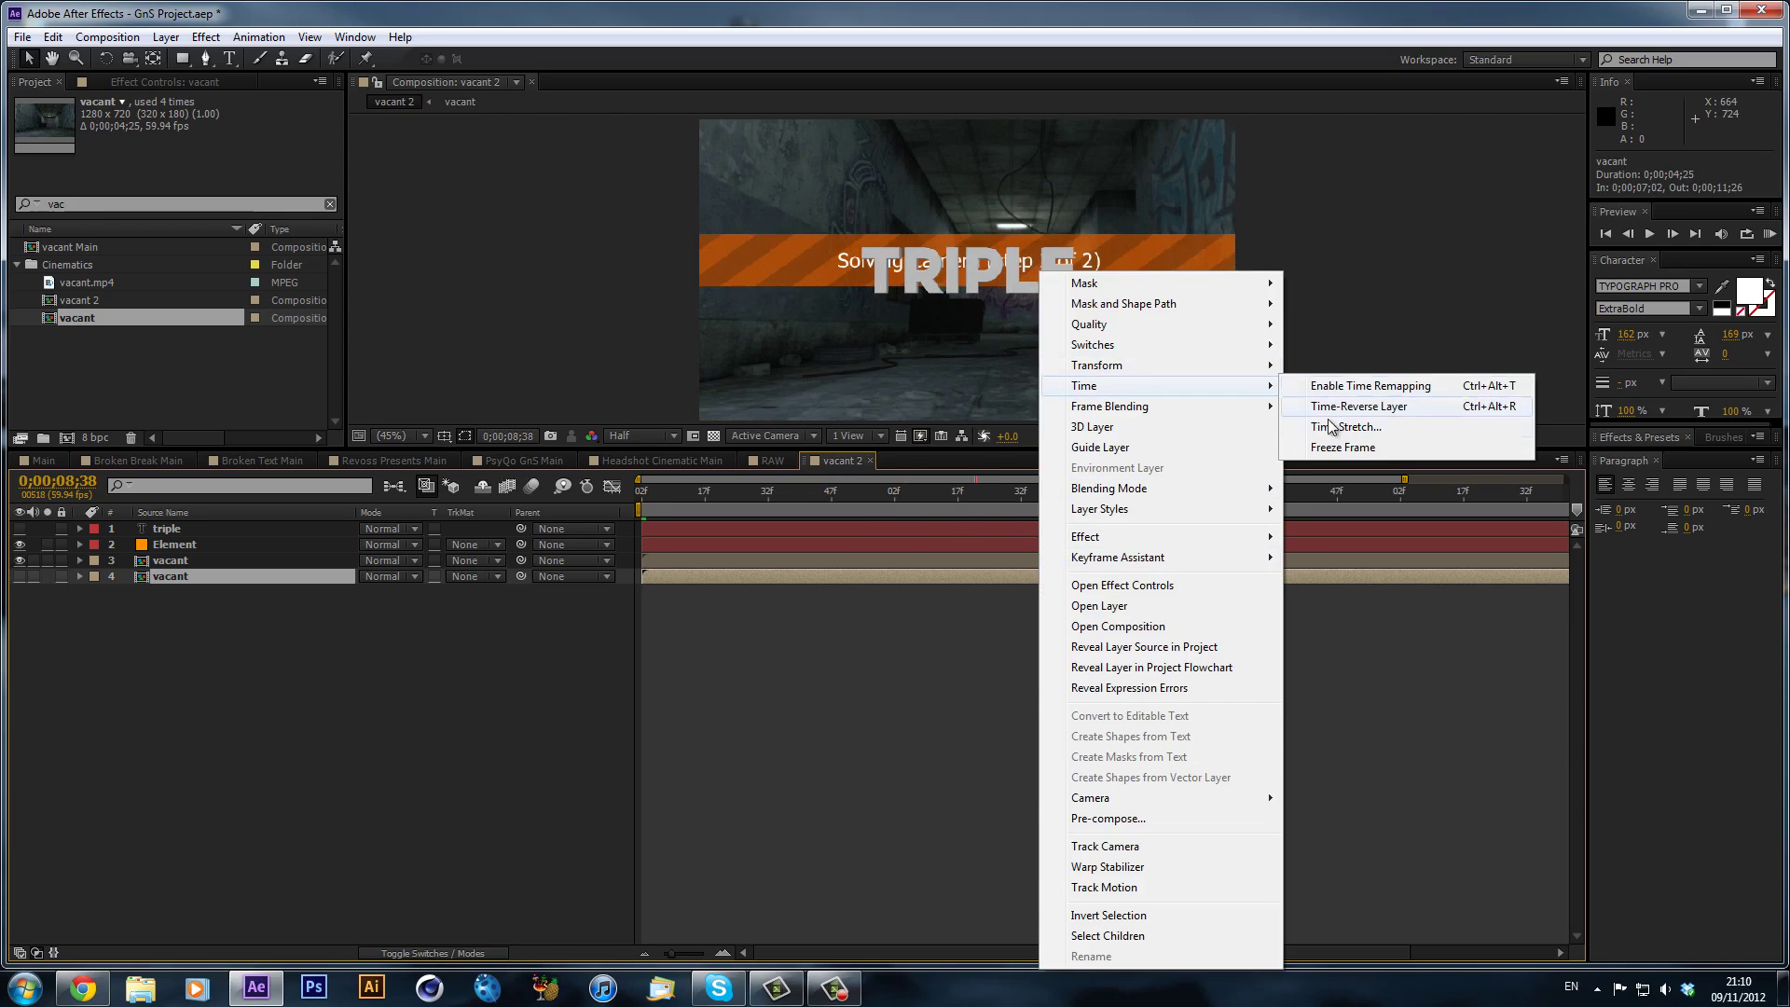
click(1341, 448)
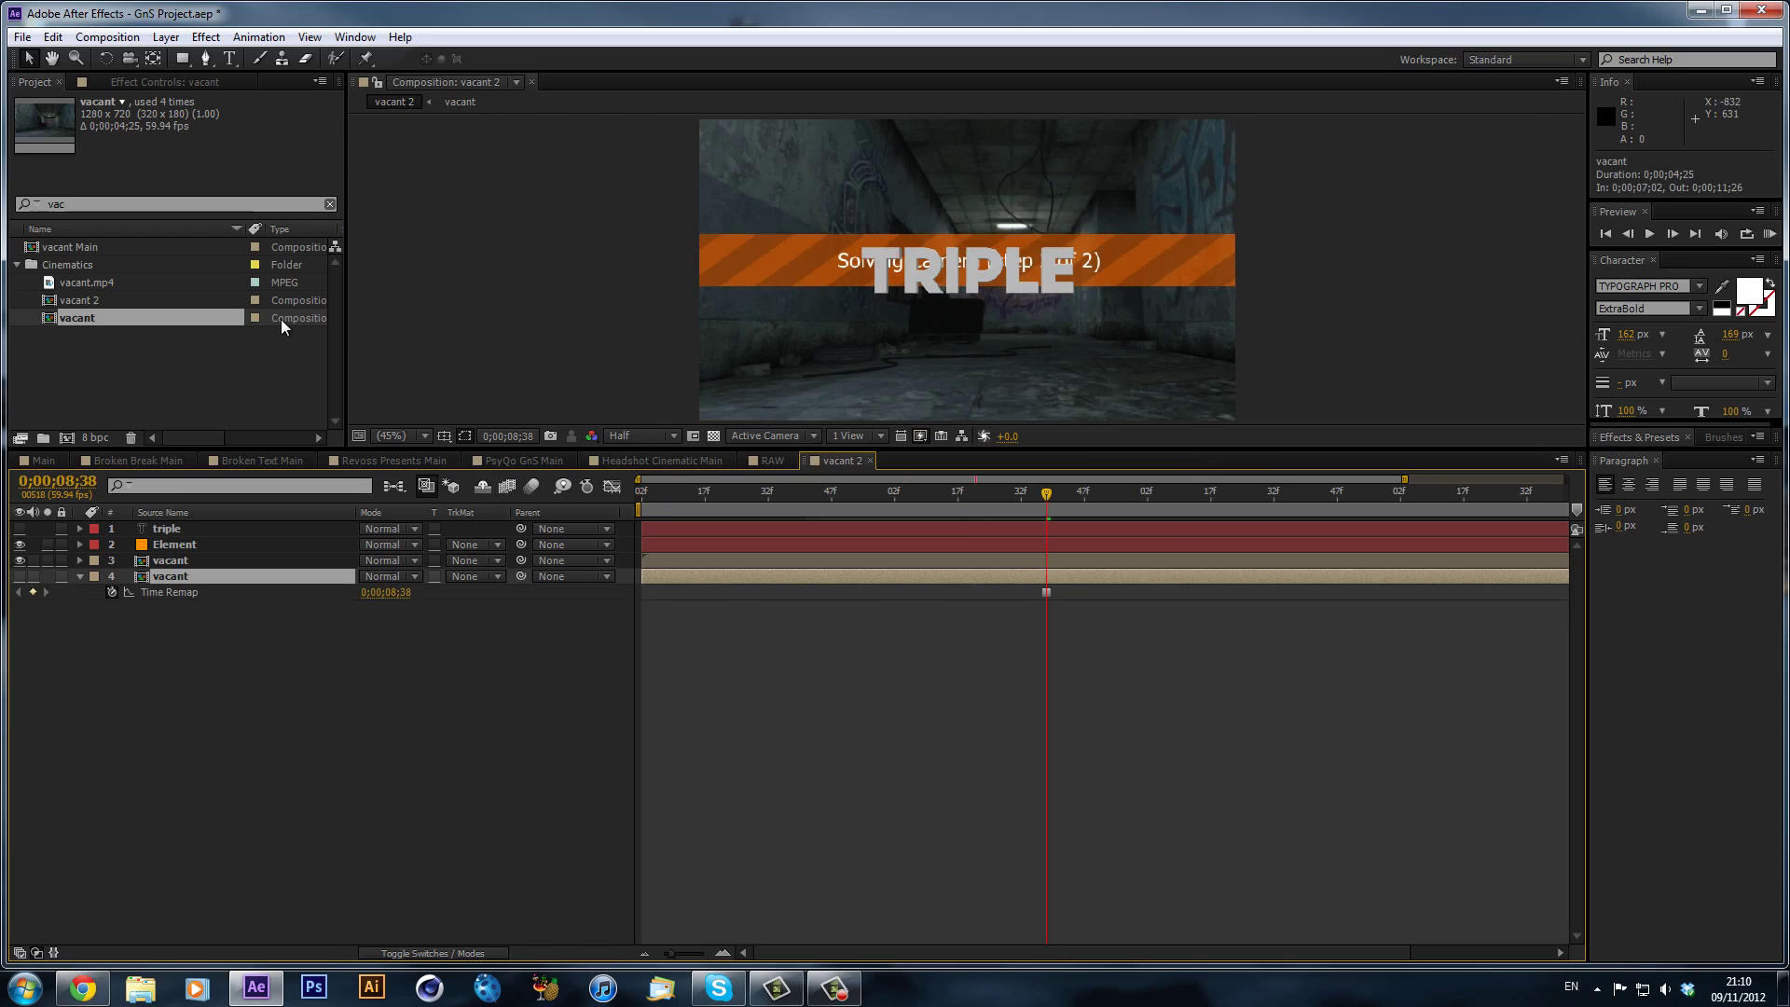
click(180, 550)
click(136, 82)
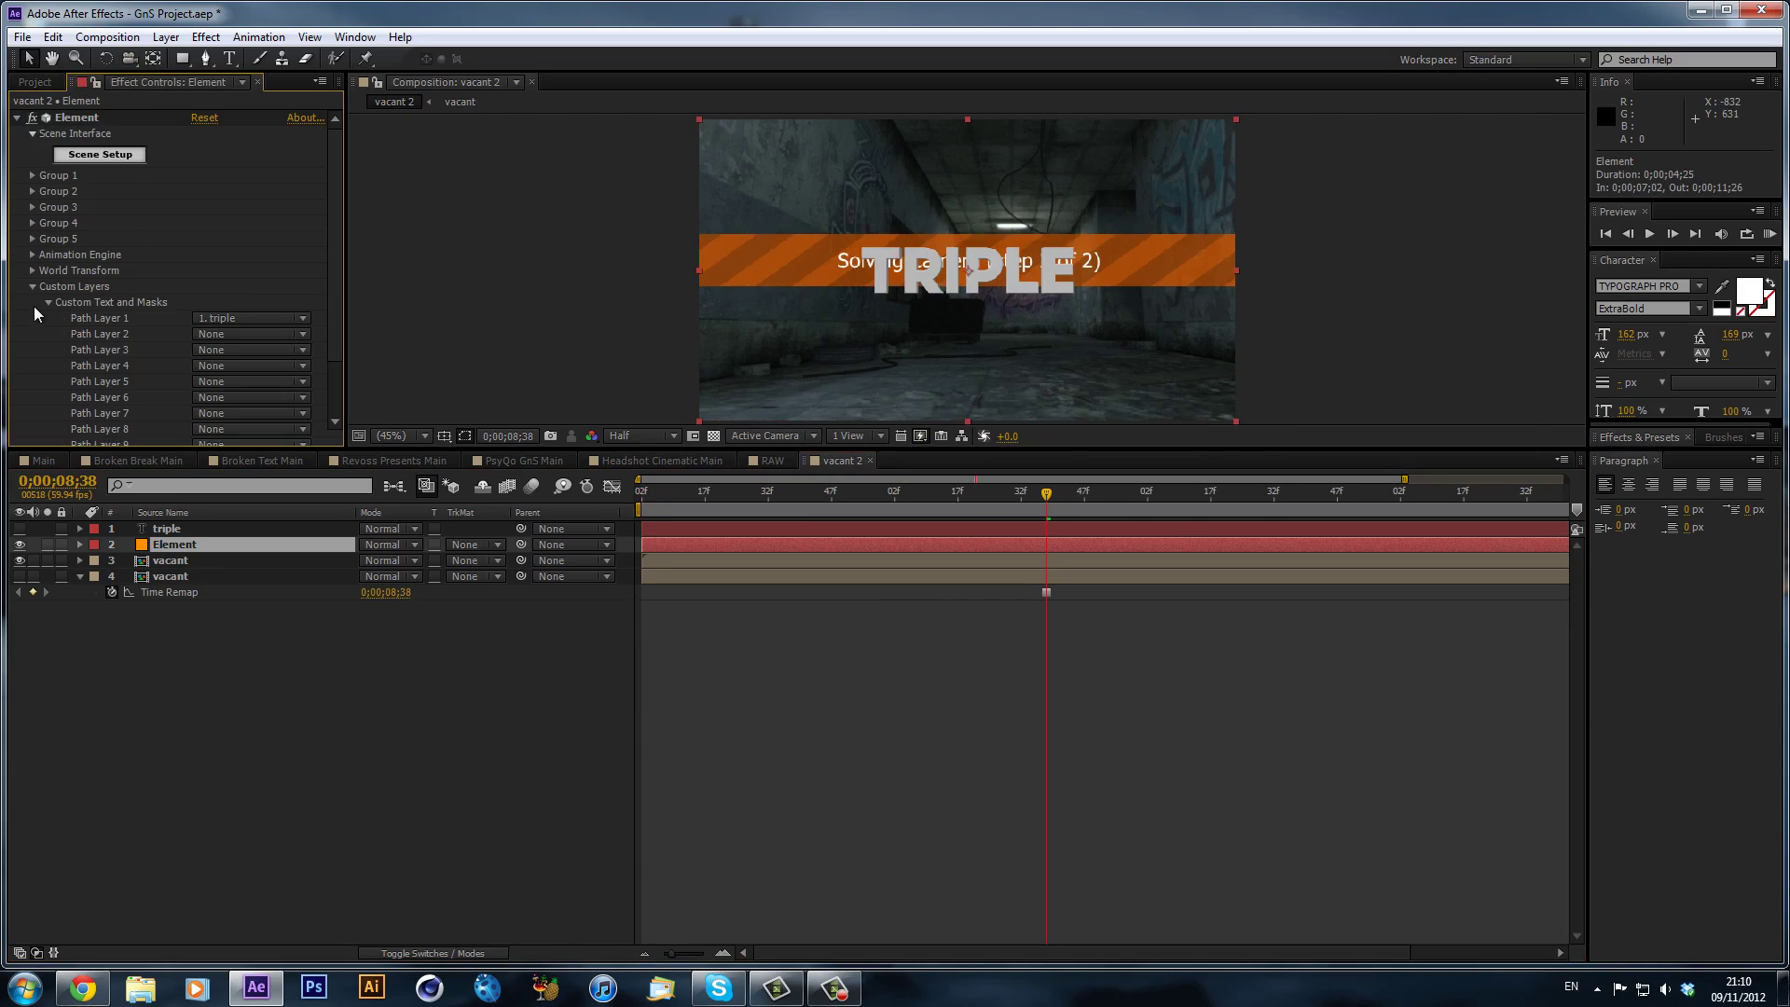
click(47, 302)
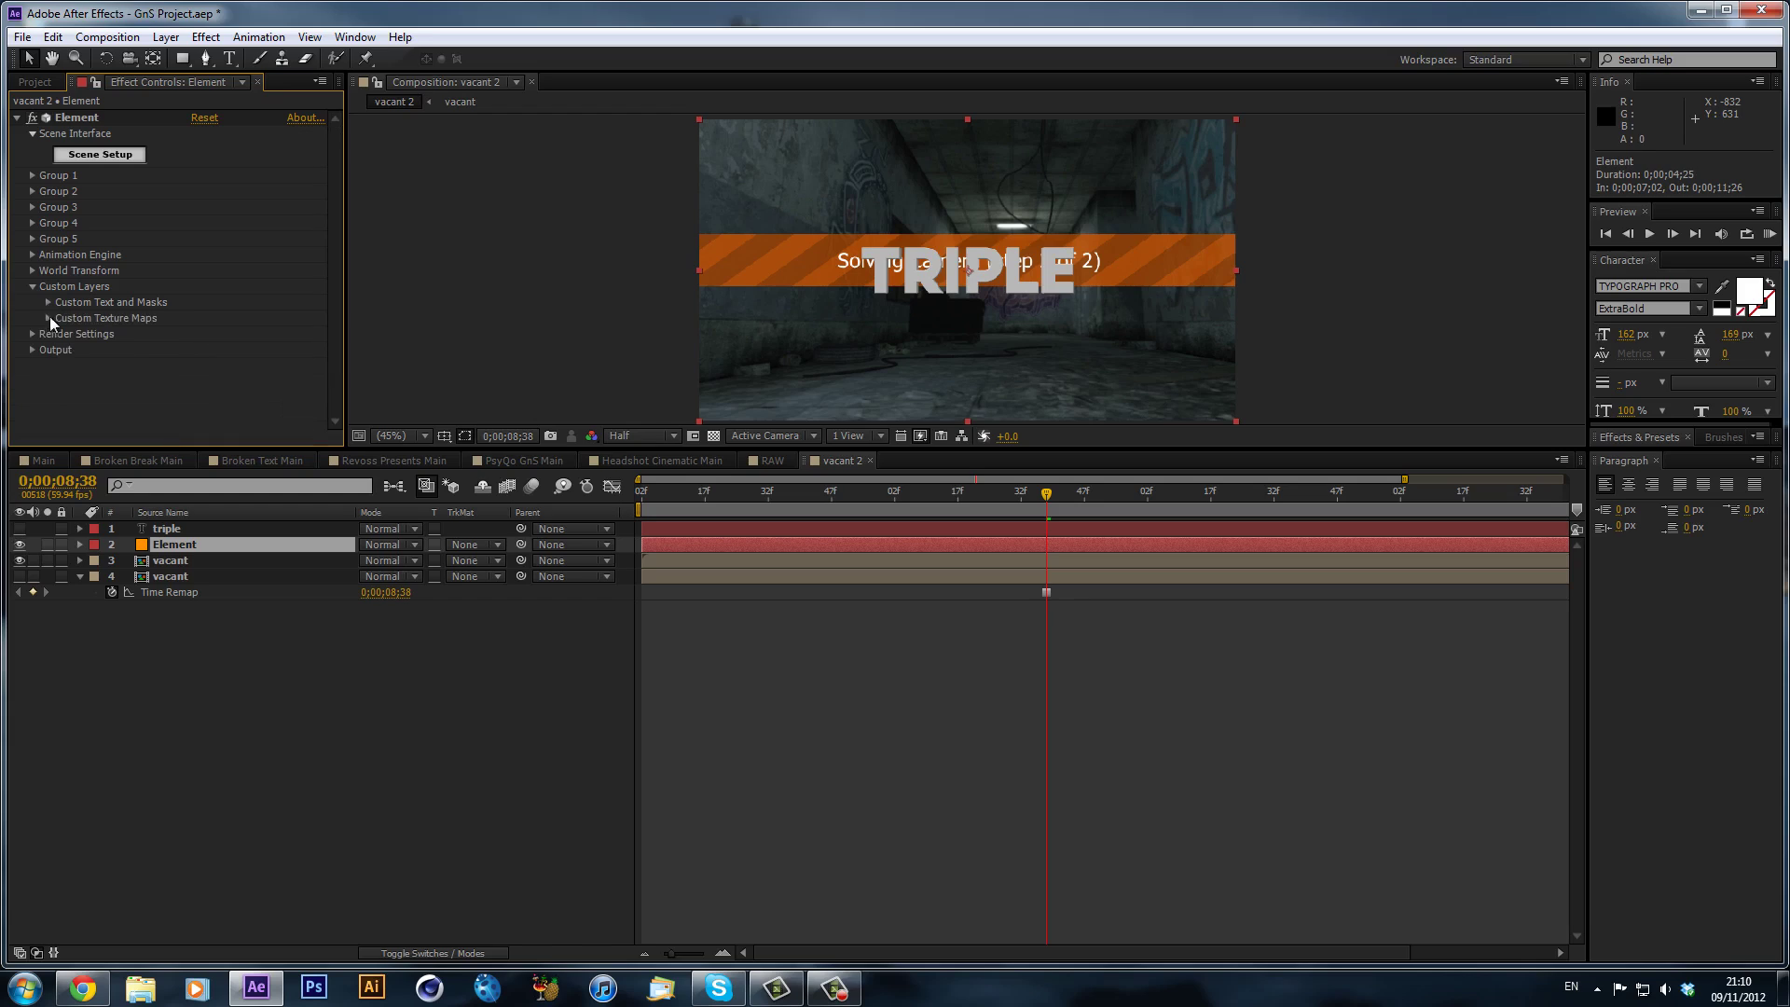
click(48, 318)
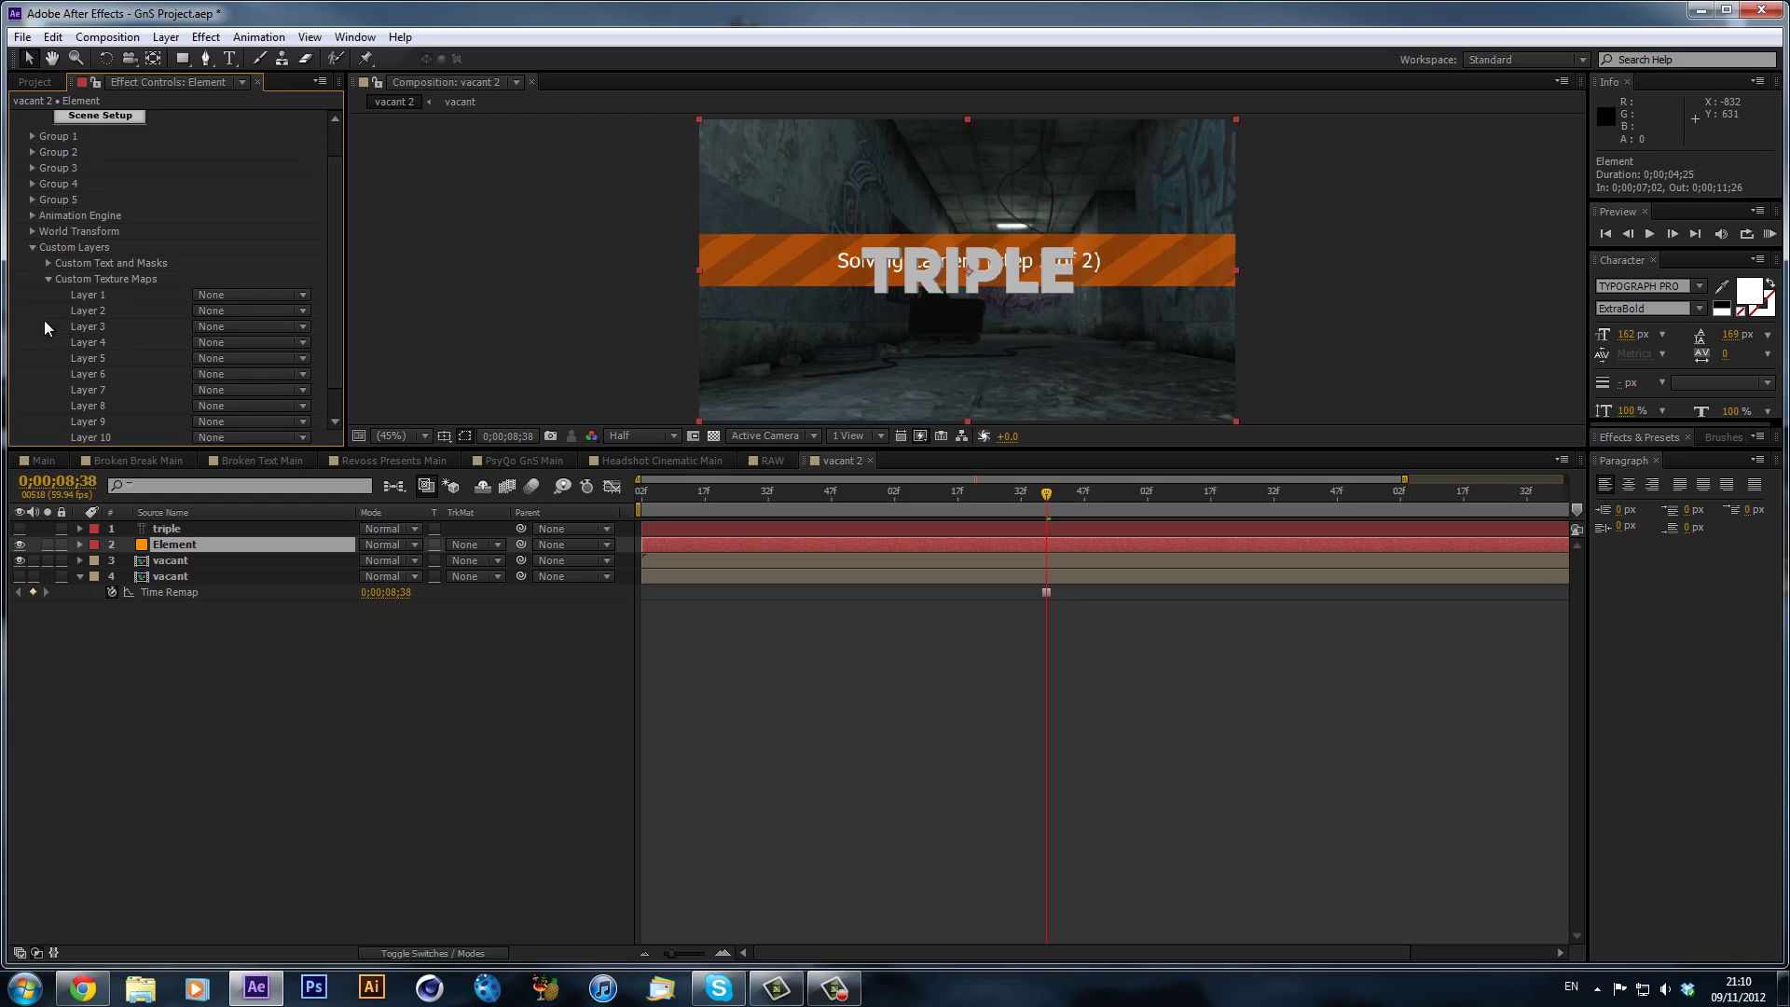
click(223, 292)
click(227, 395)
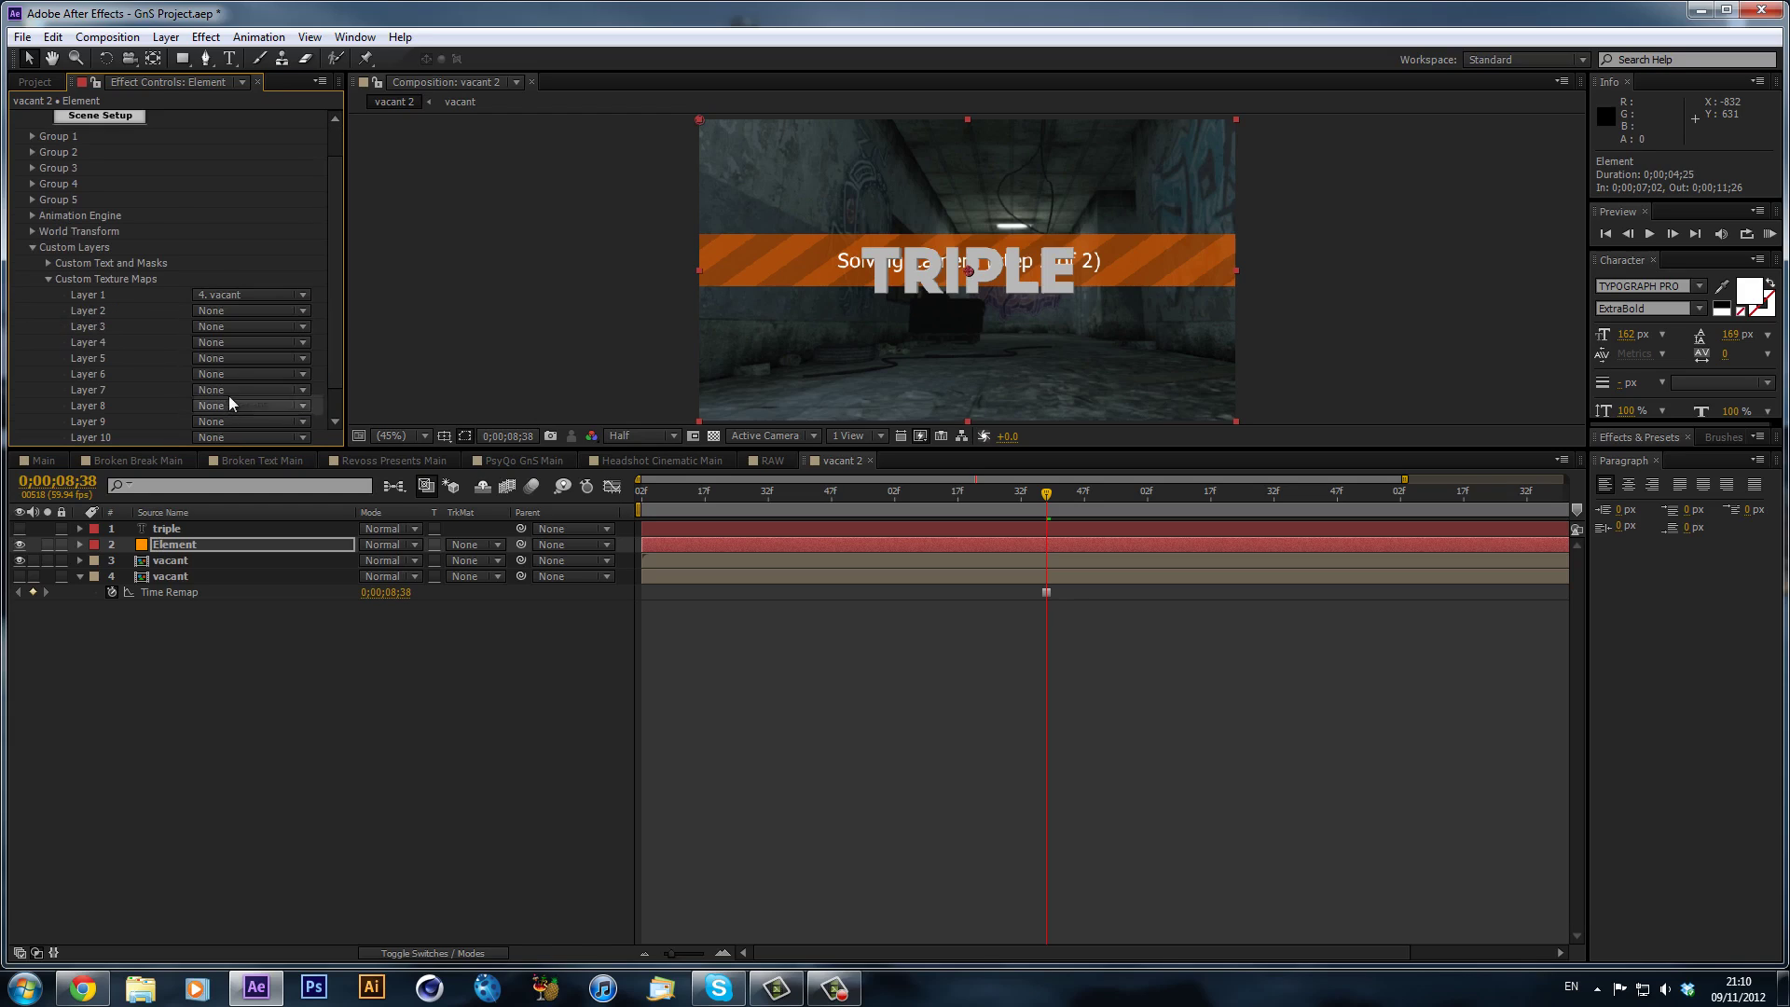
- Set the Scene Setup environment to Custom Layer 1 [vacant] and preview it around the rotated model
click(100, 116)
click(904, 179)
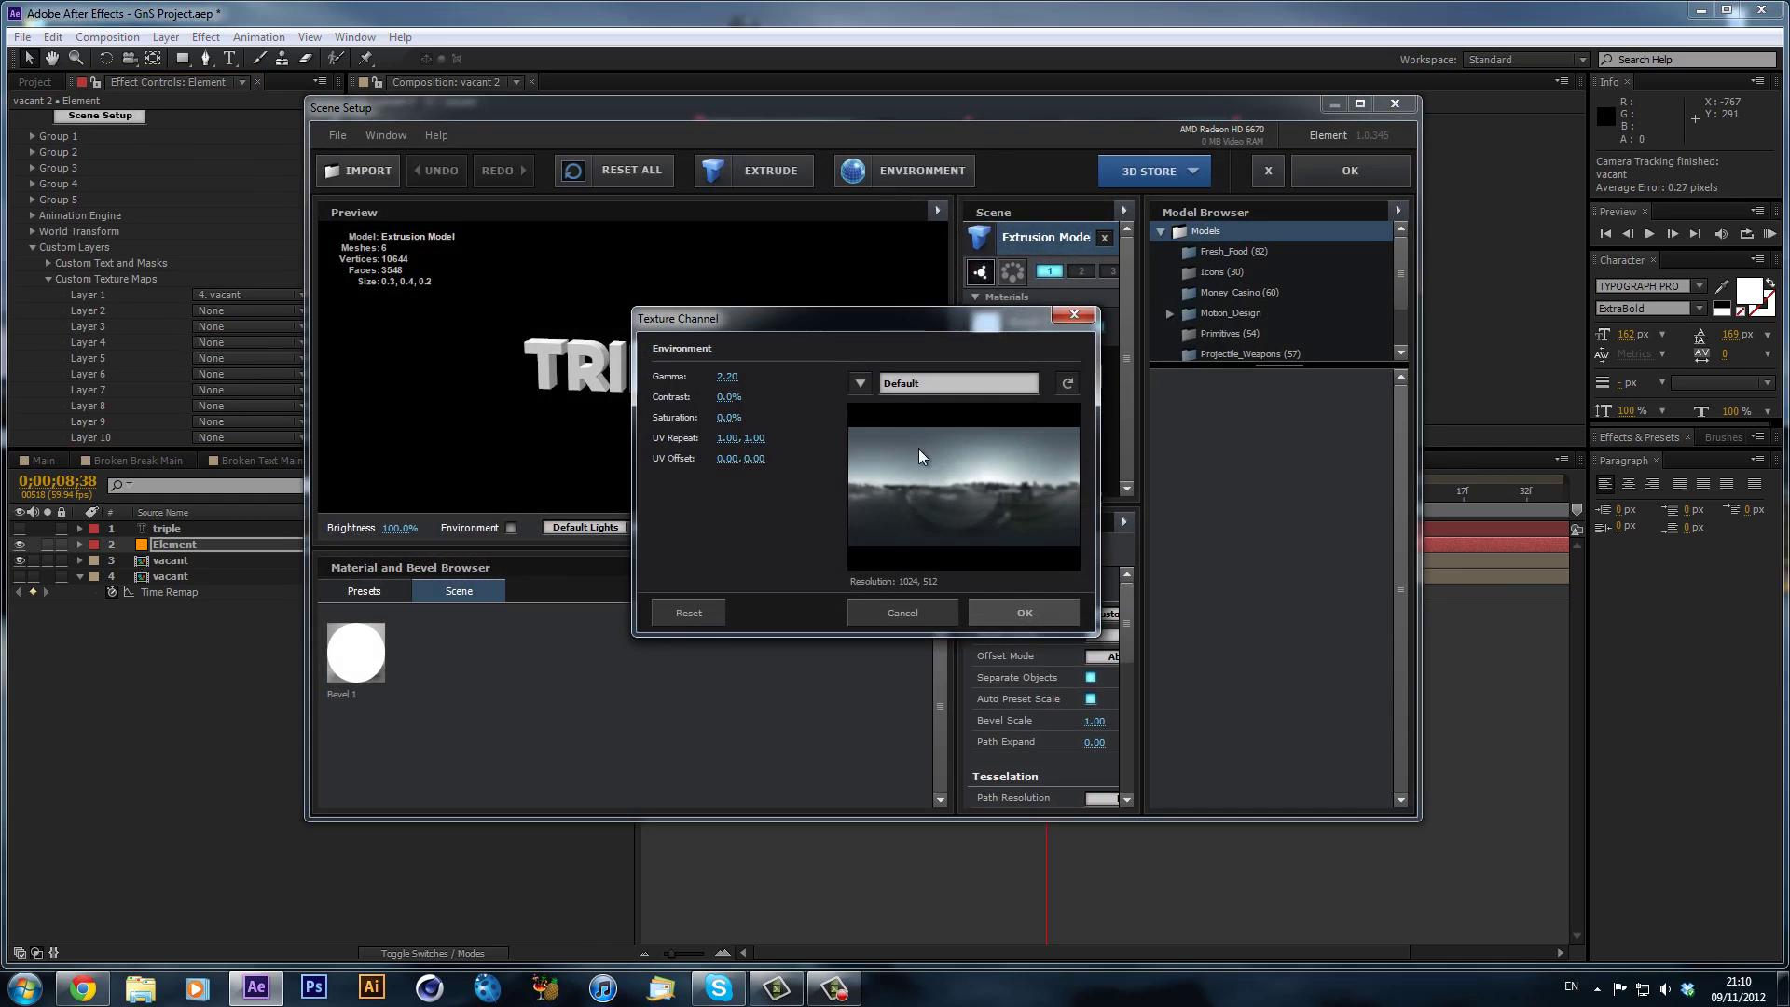
click(928, 363)
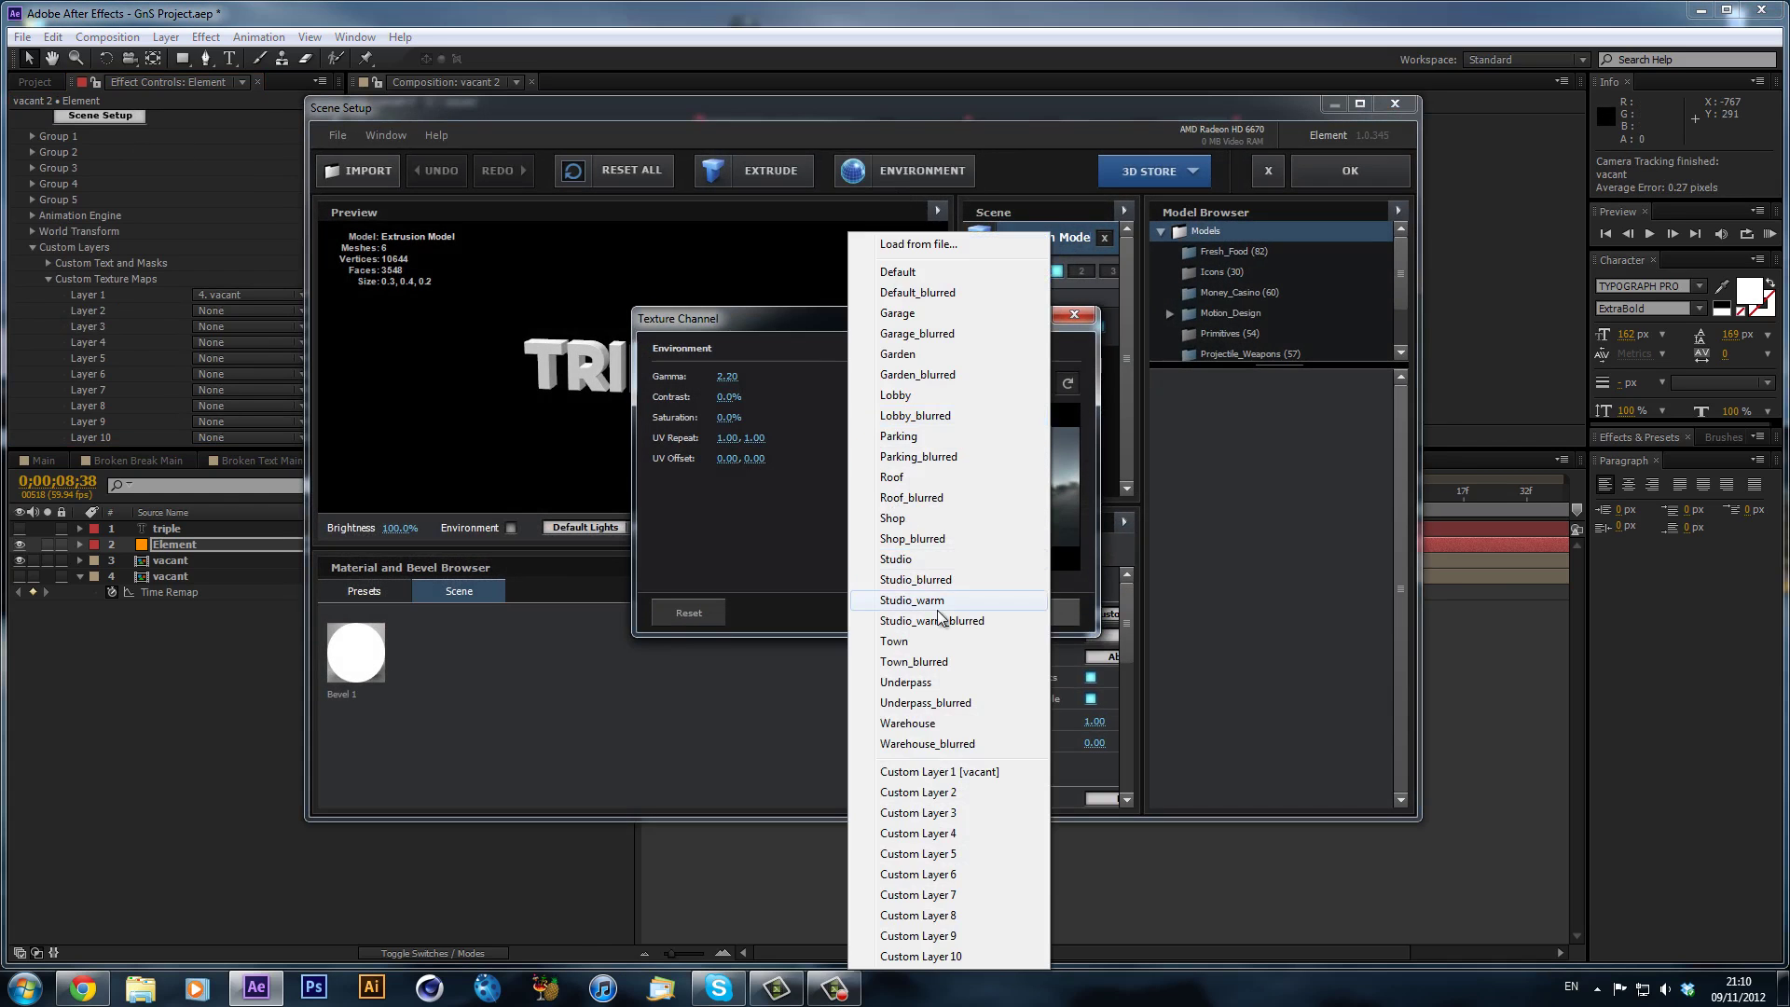
click(951, 772)
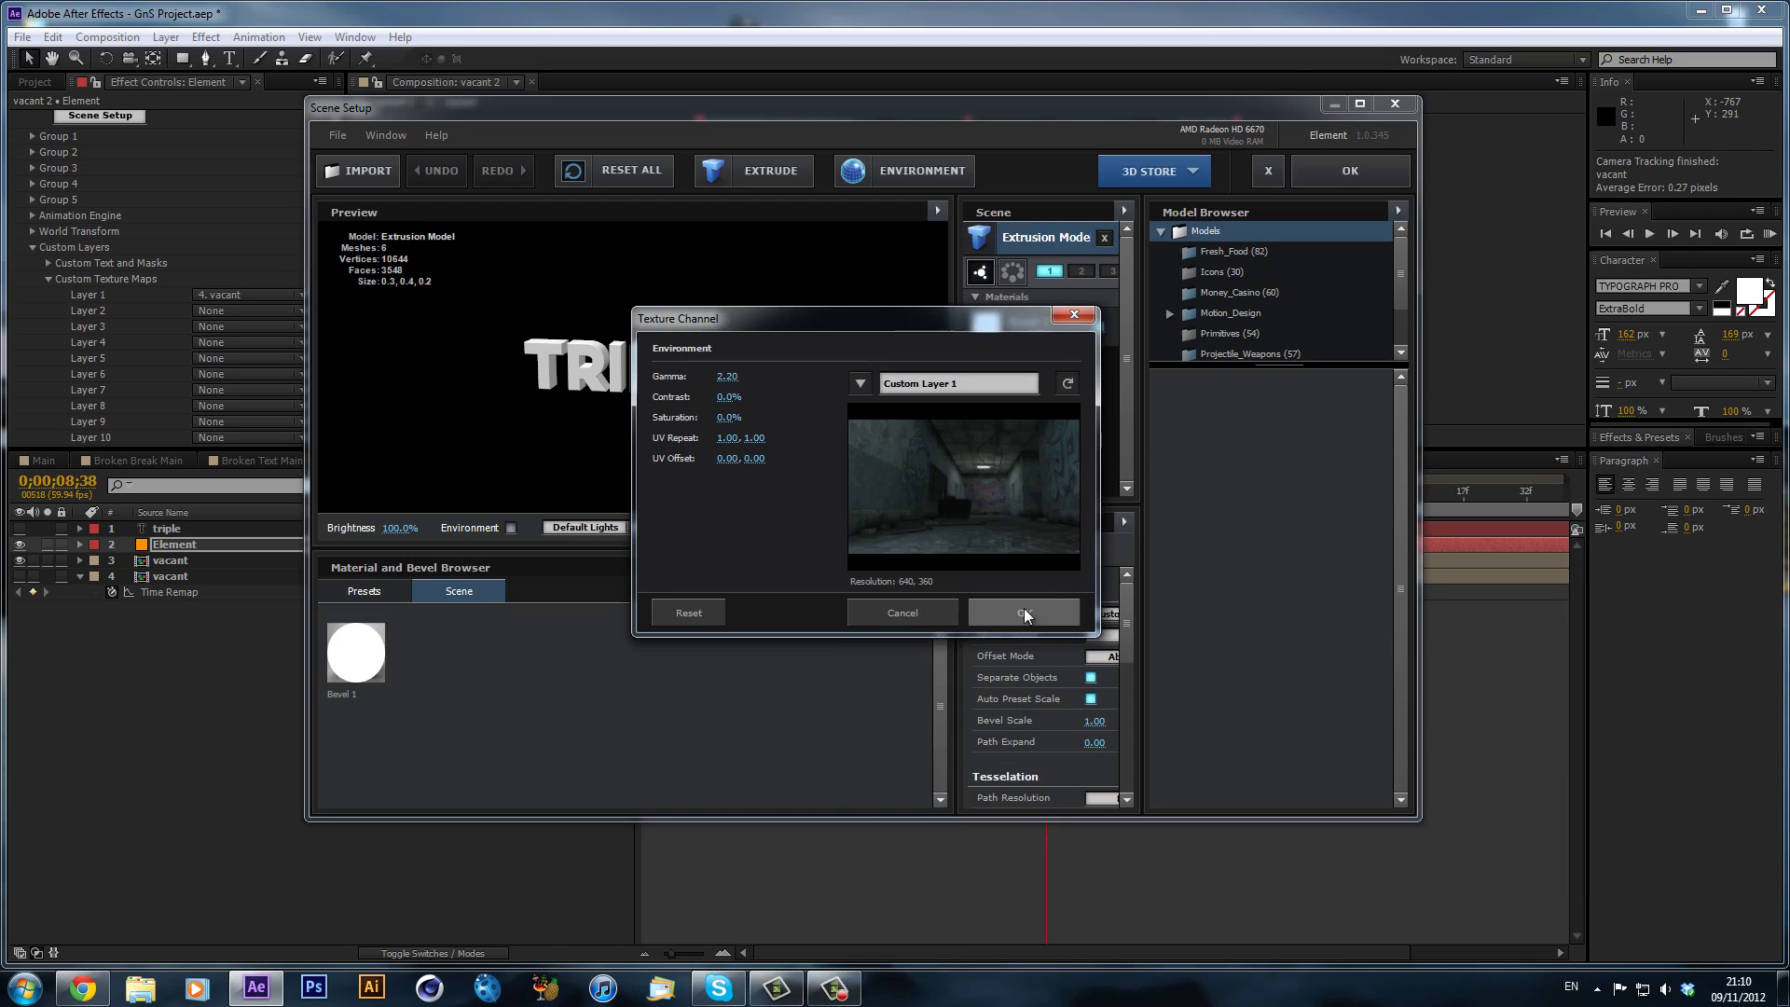
click(1024, 612)
drag(678, 341, 493, 539)
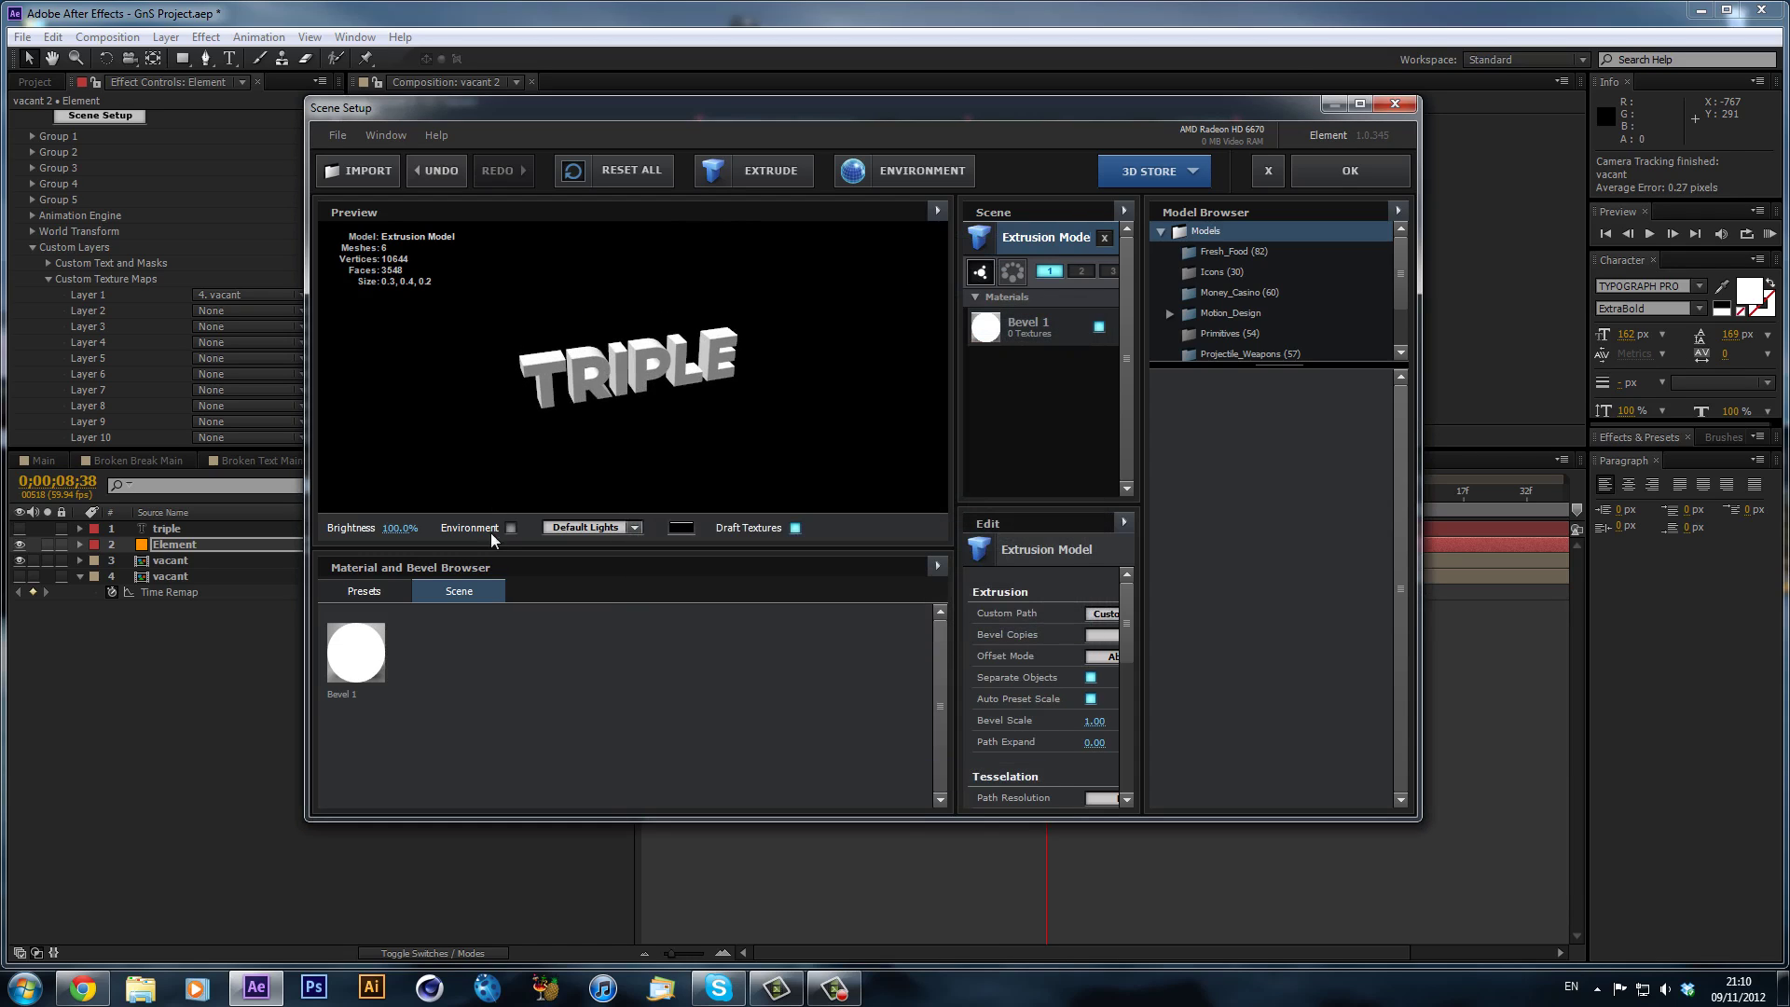
click(511, 527)
drag(614, 465, 771, 360)
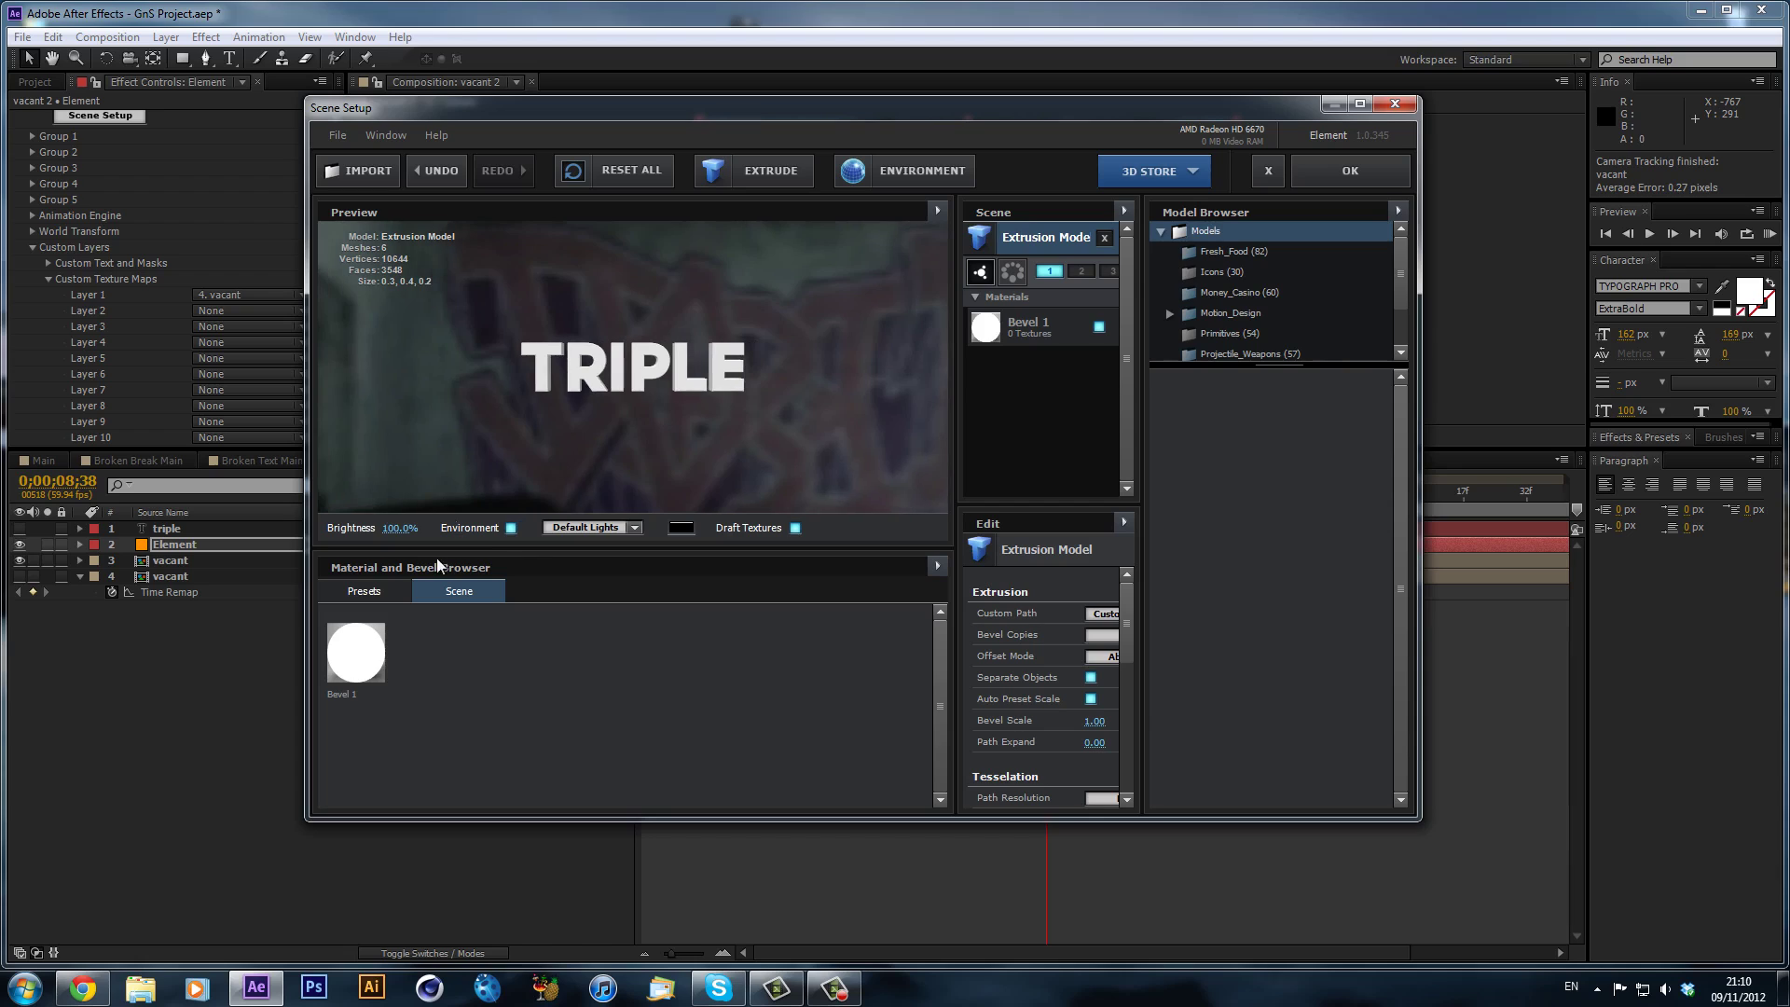
click(511, 528)
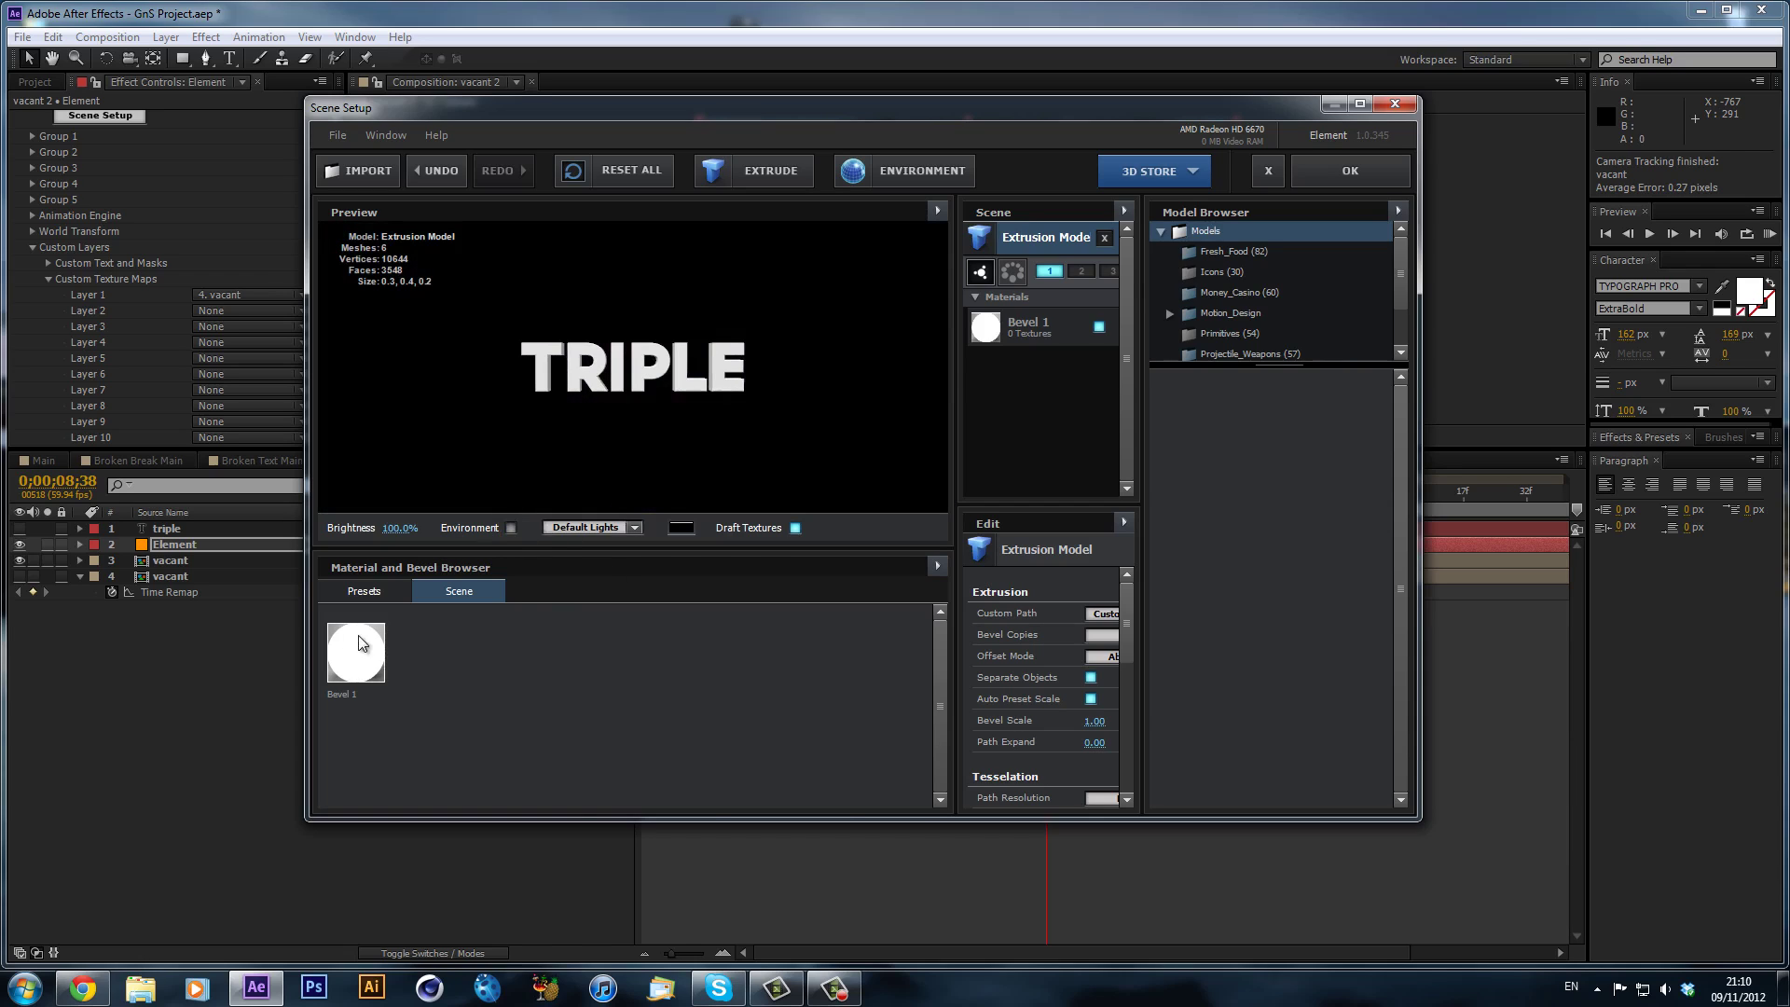
- Apply the Pro_Shaders Metal gold_grunge material to TRIPLE and spin it to check the lighting
click(378, 592)
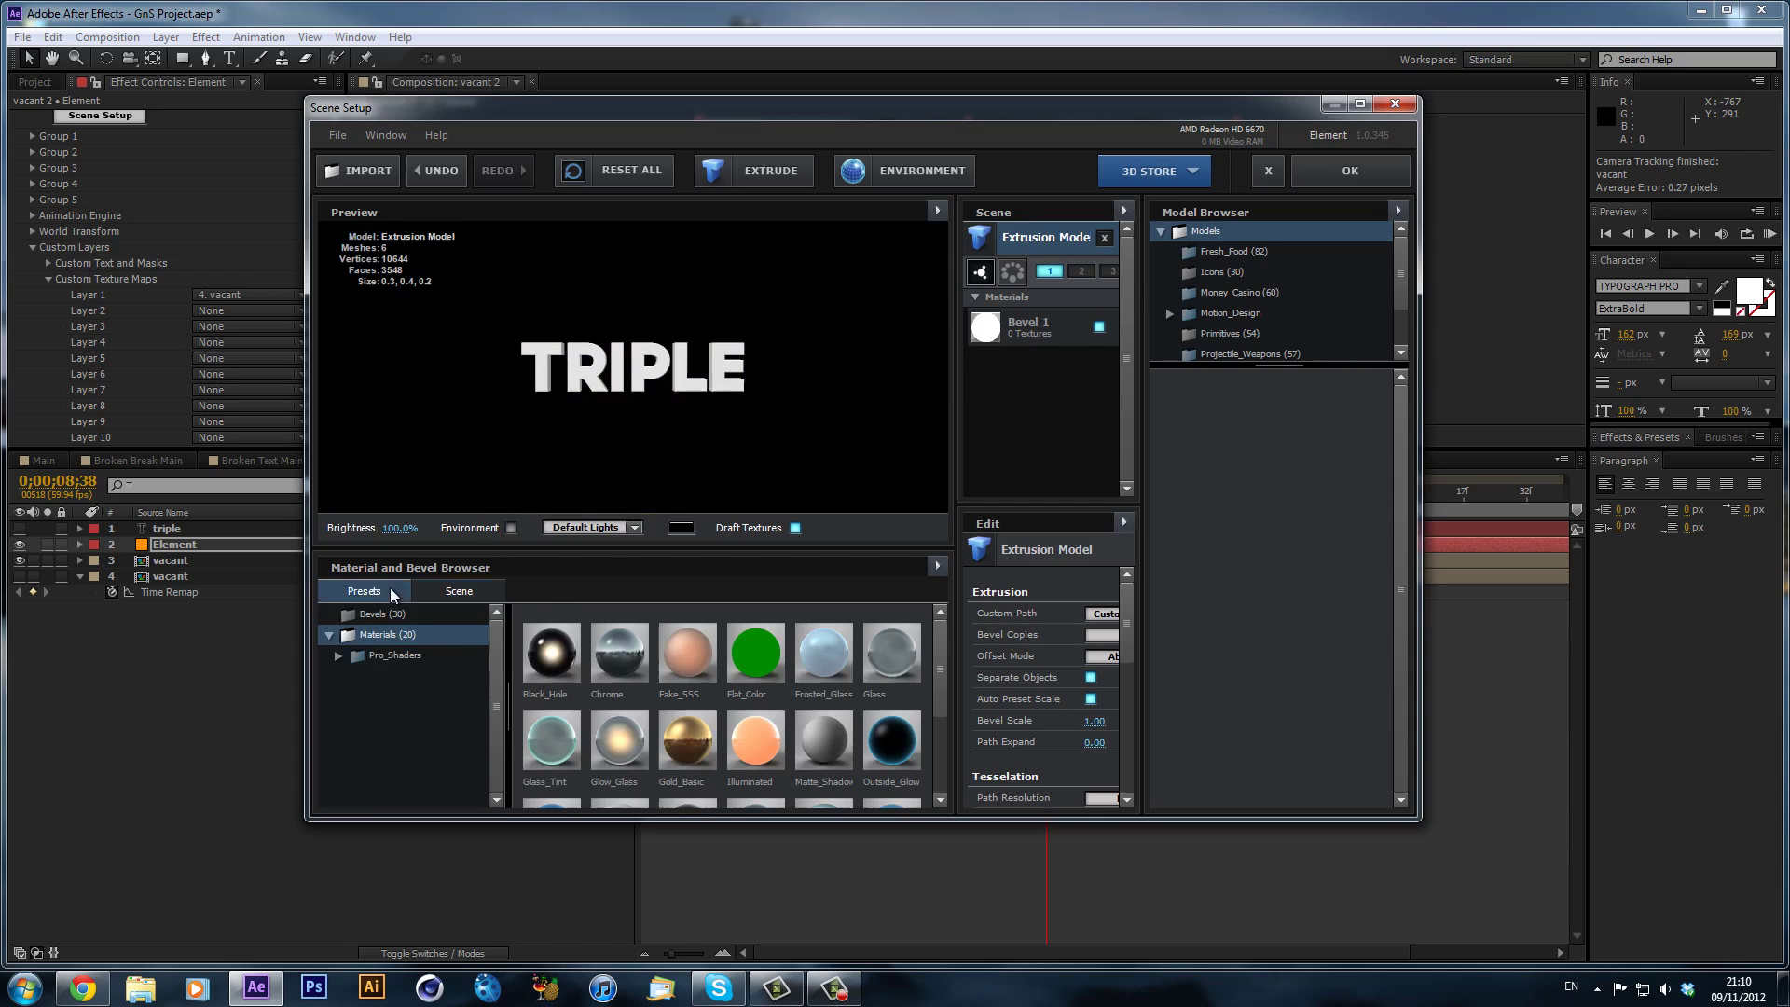
double_click(399, 655)
scroll(456, 709, down, 1)
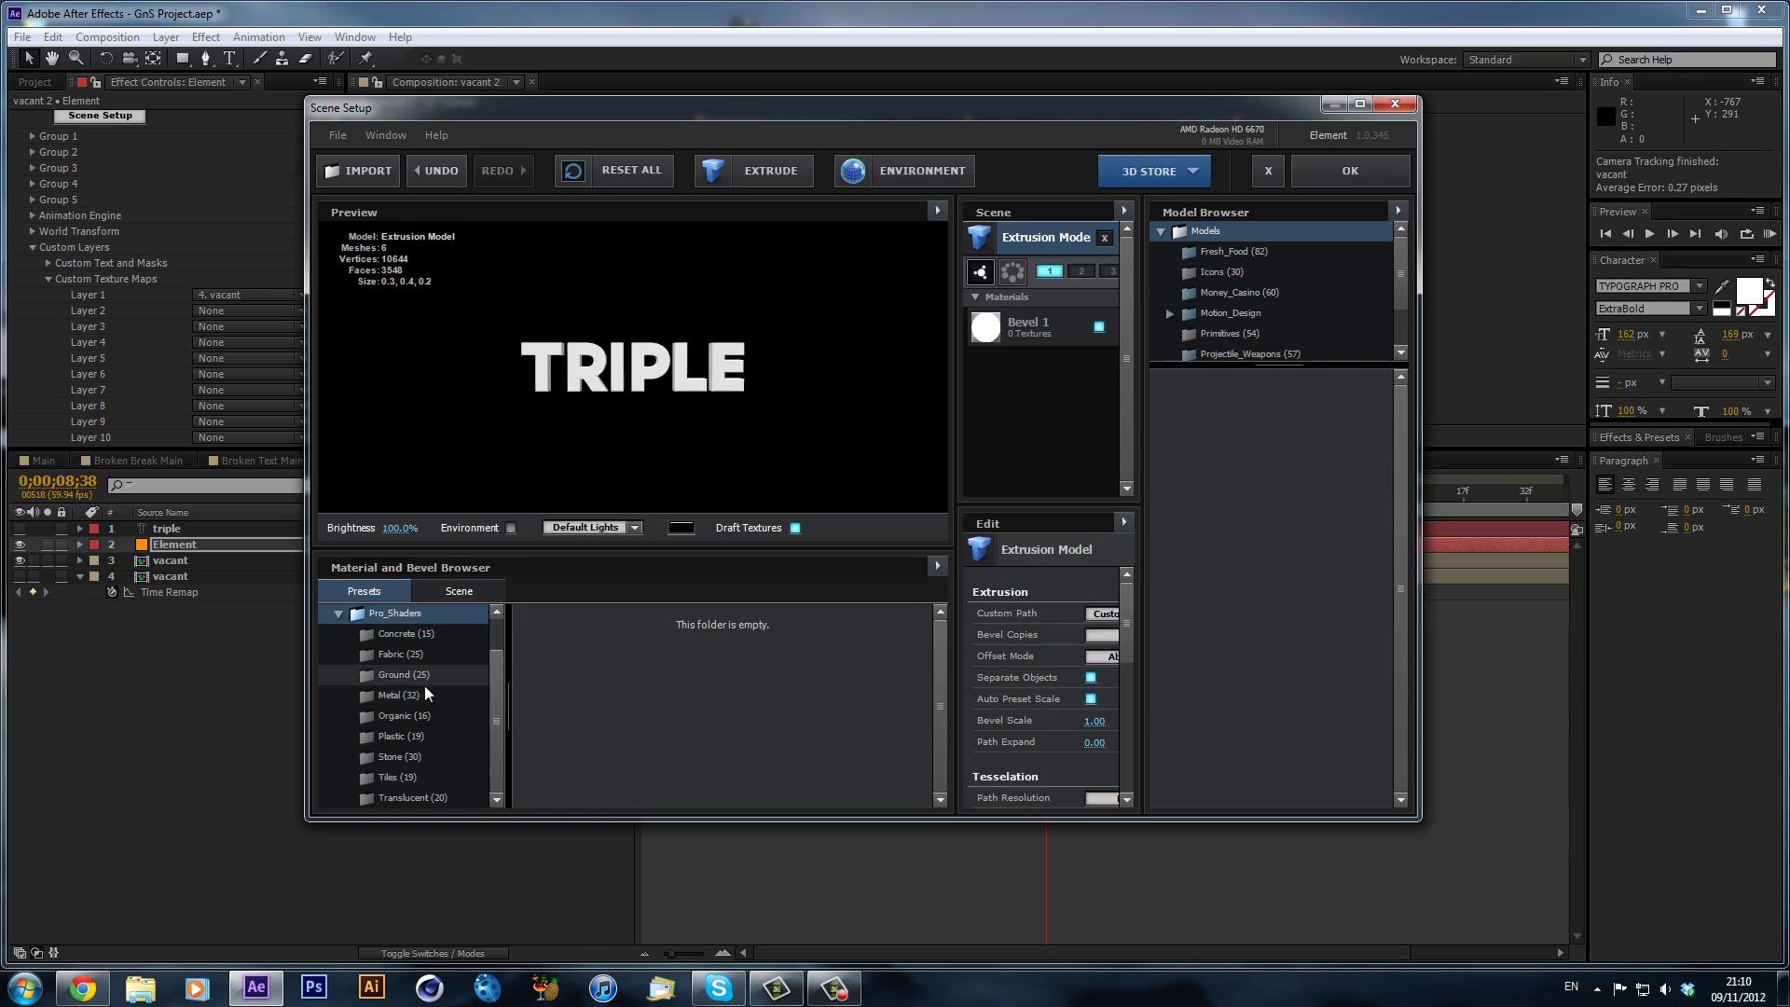
click(428, 693)
click(629, 710)
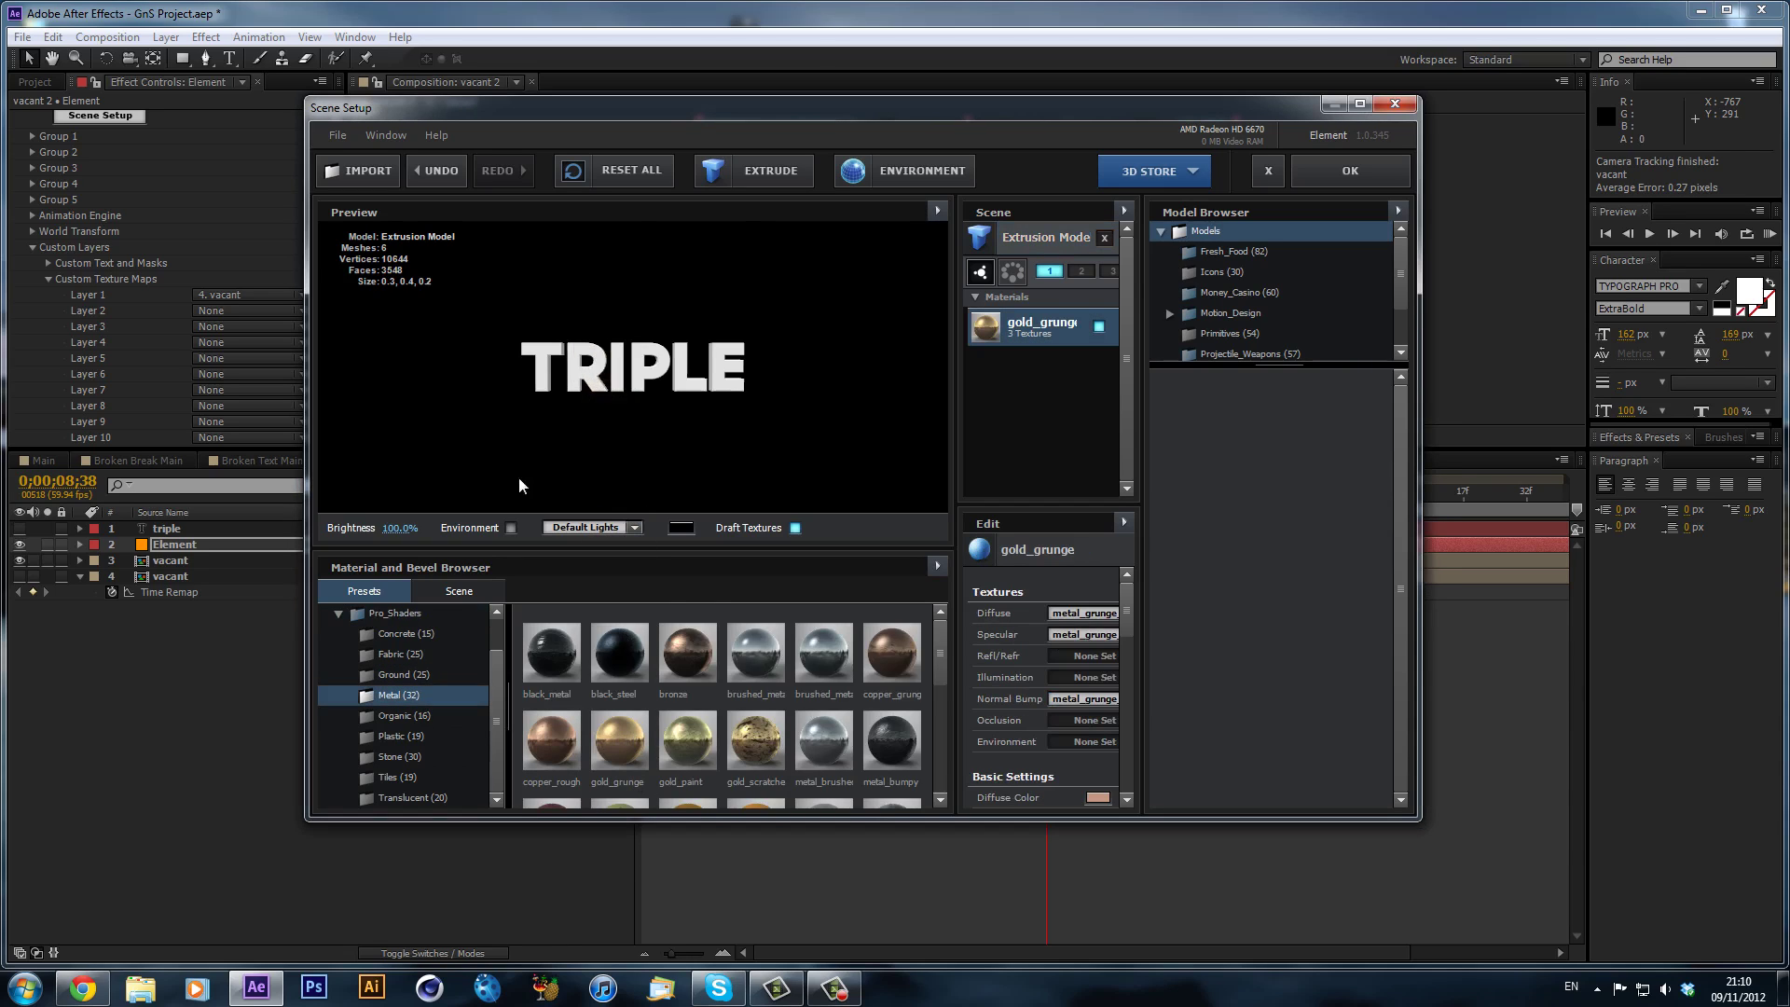
scroll(633, 380, up, 10)
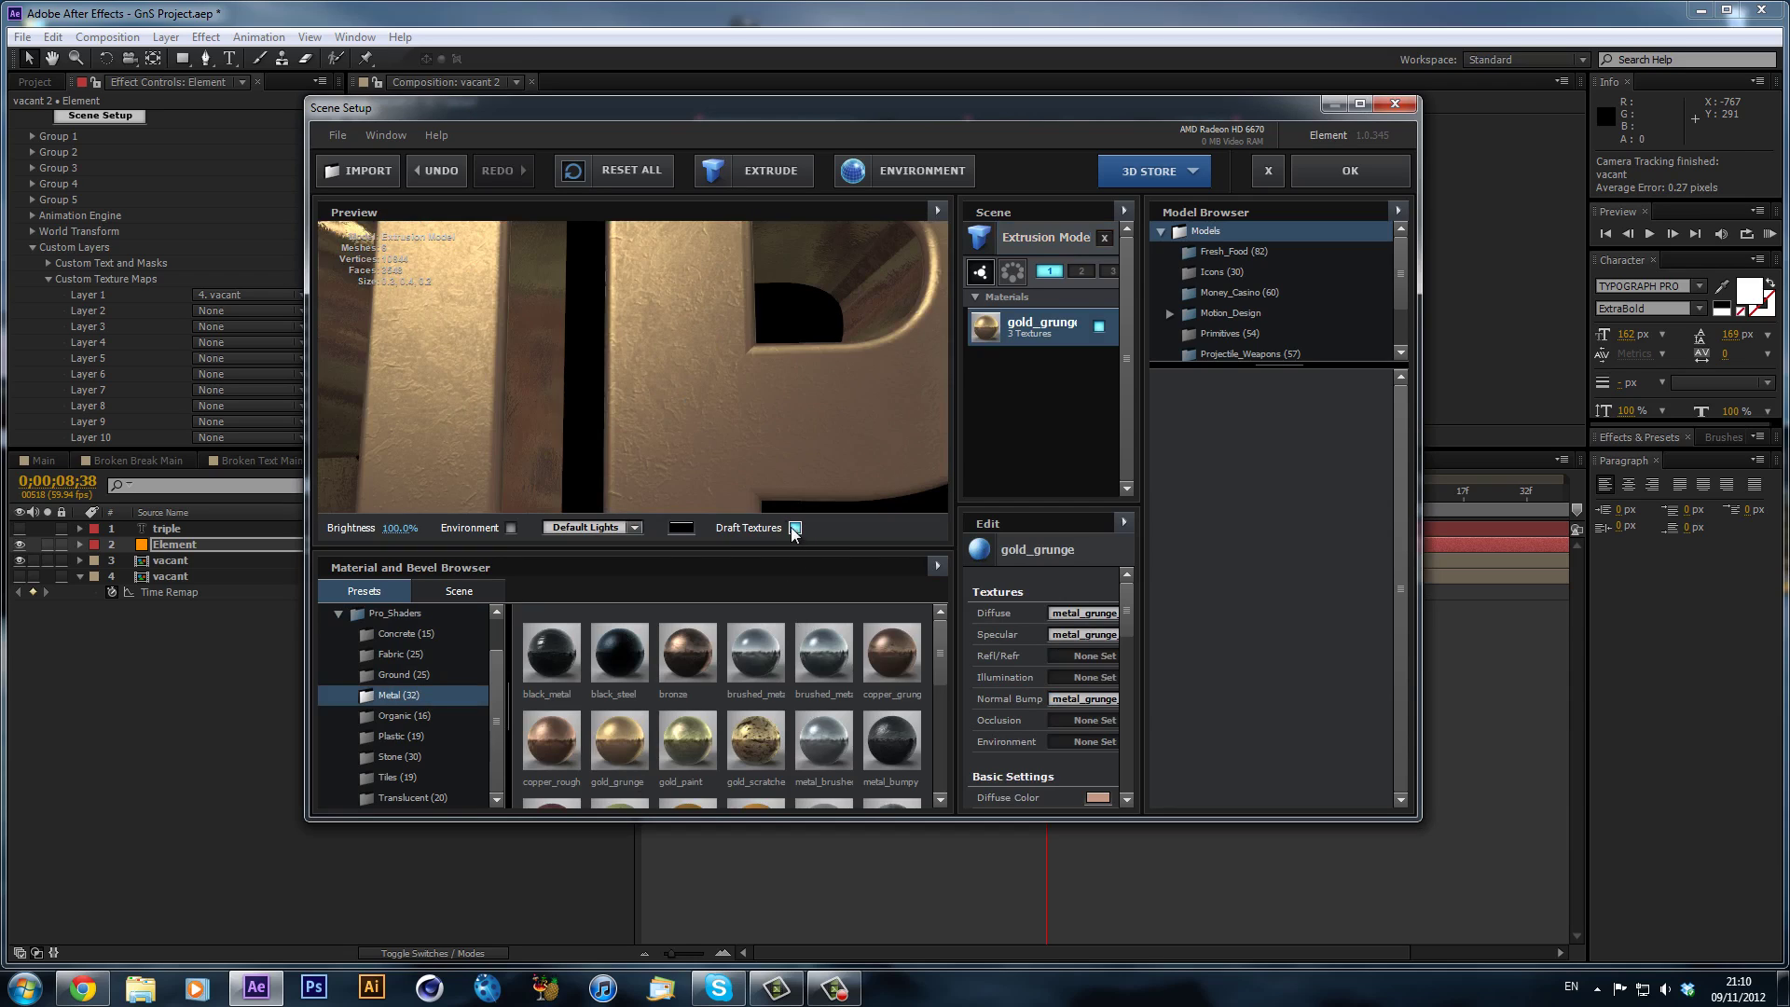
scroll(731, 367, down, 5)
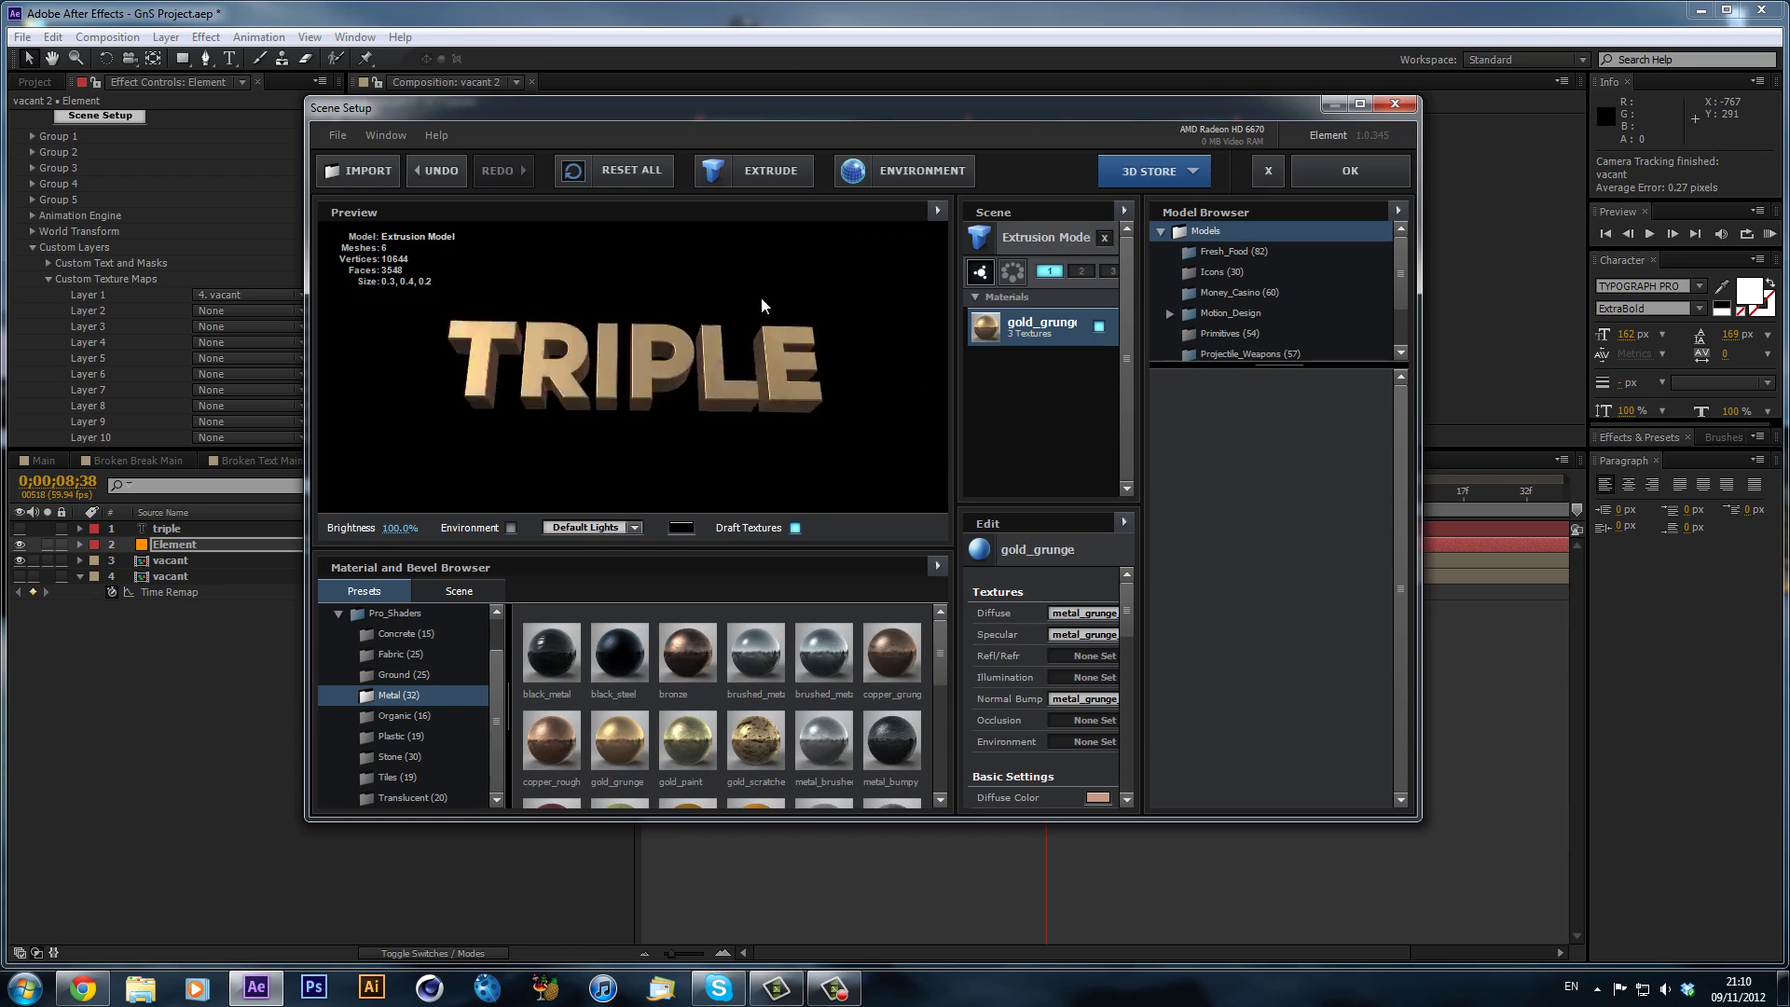
drag(761, 305, 813, 341)
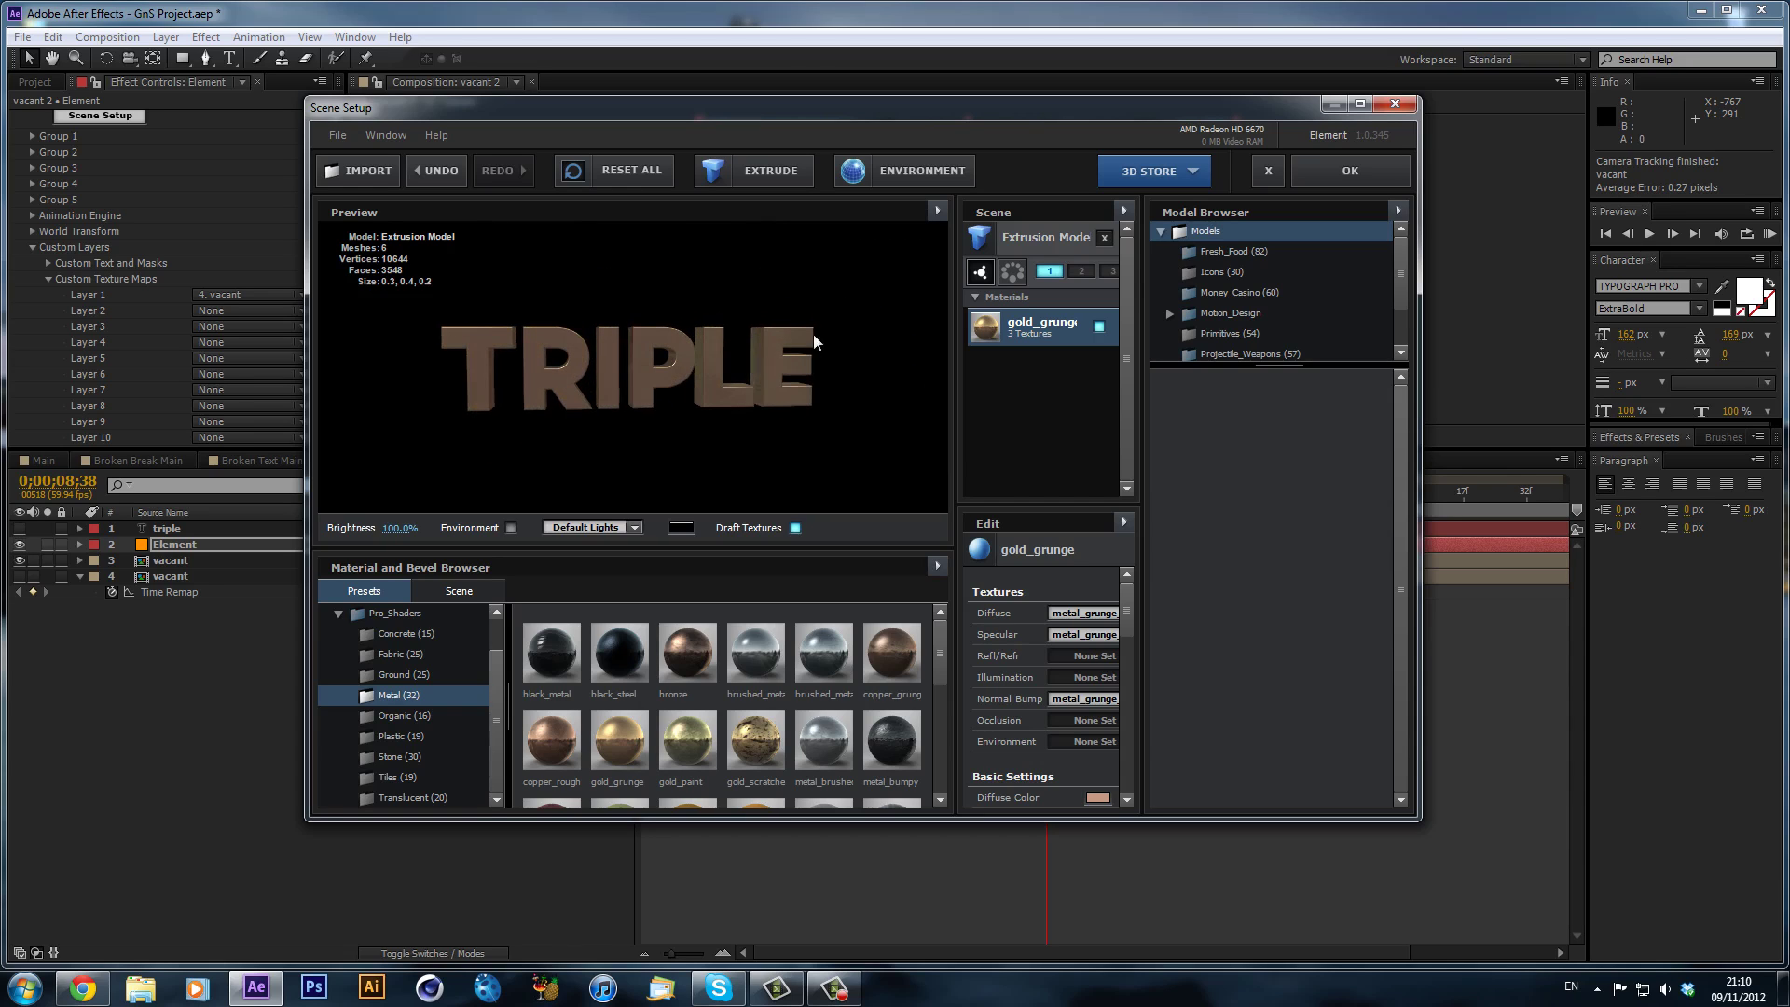
- Hide Element and create a tracker camera from the lassoed floor points, deleting the extra null
click(1363, 175)
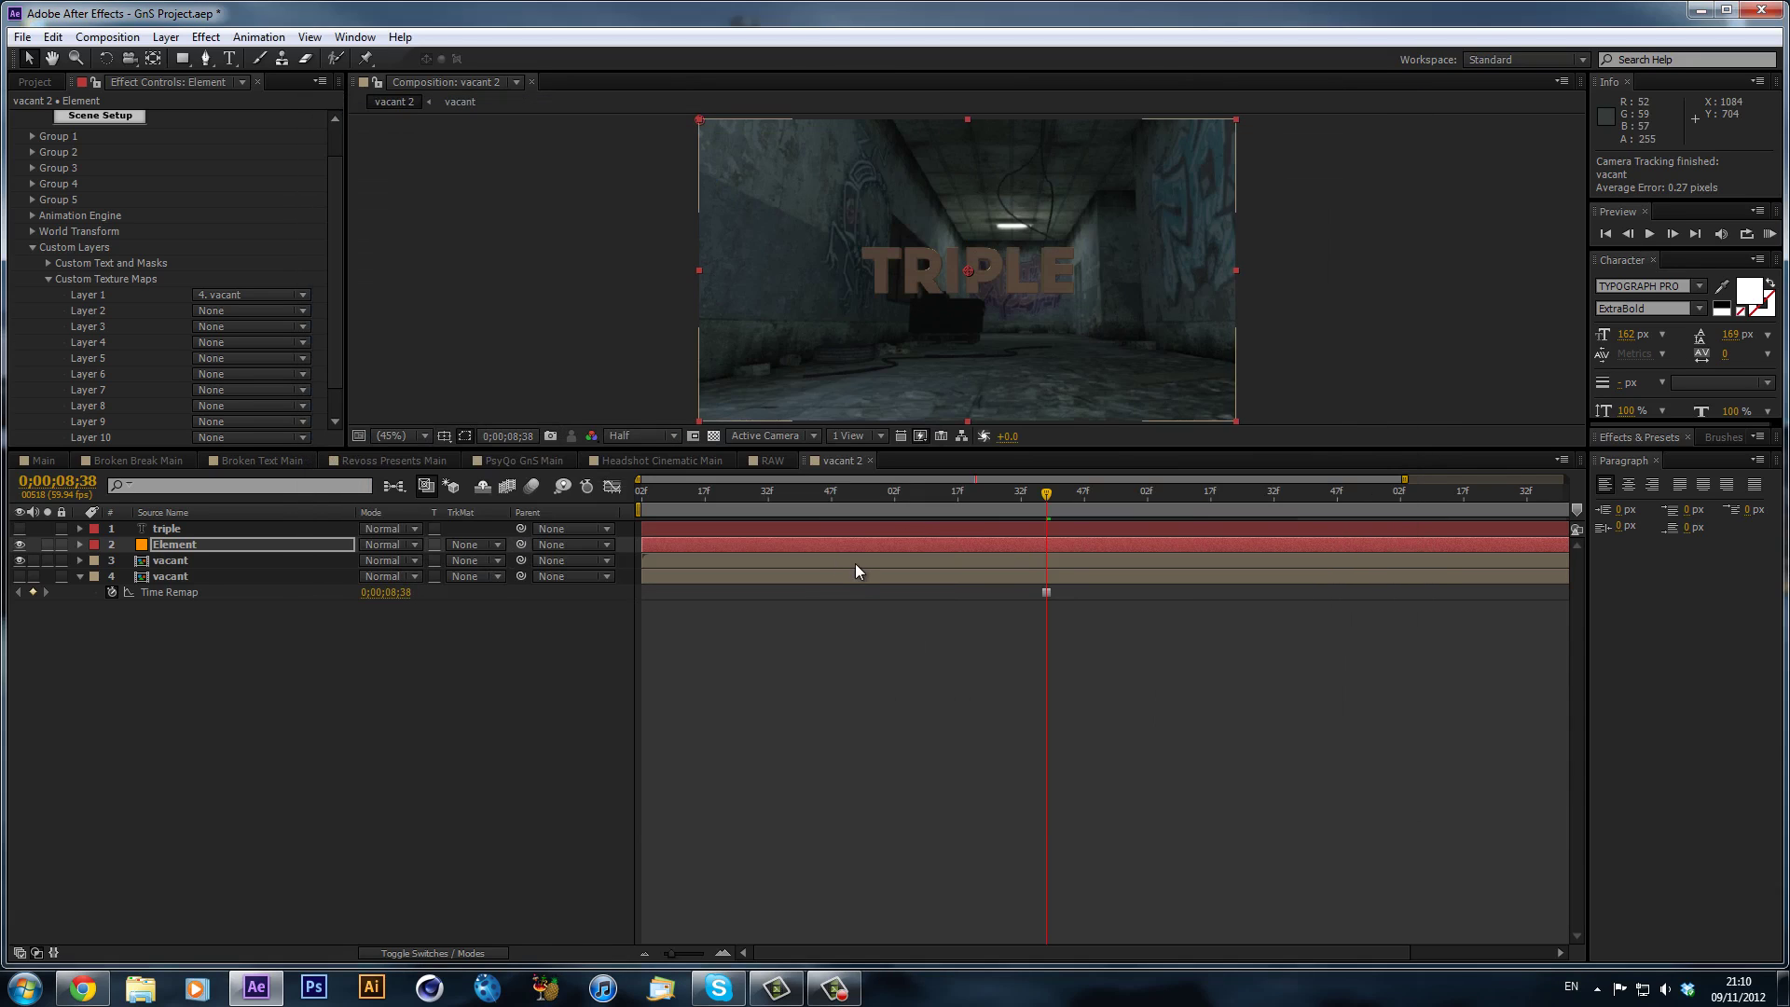
click(19, 545)
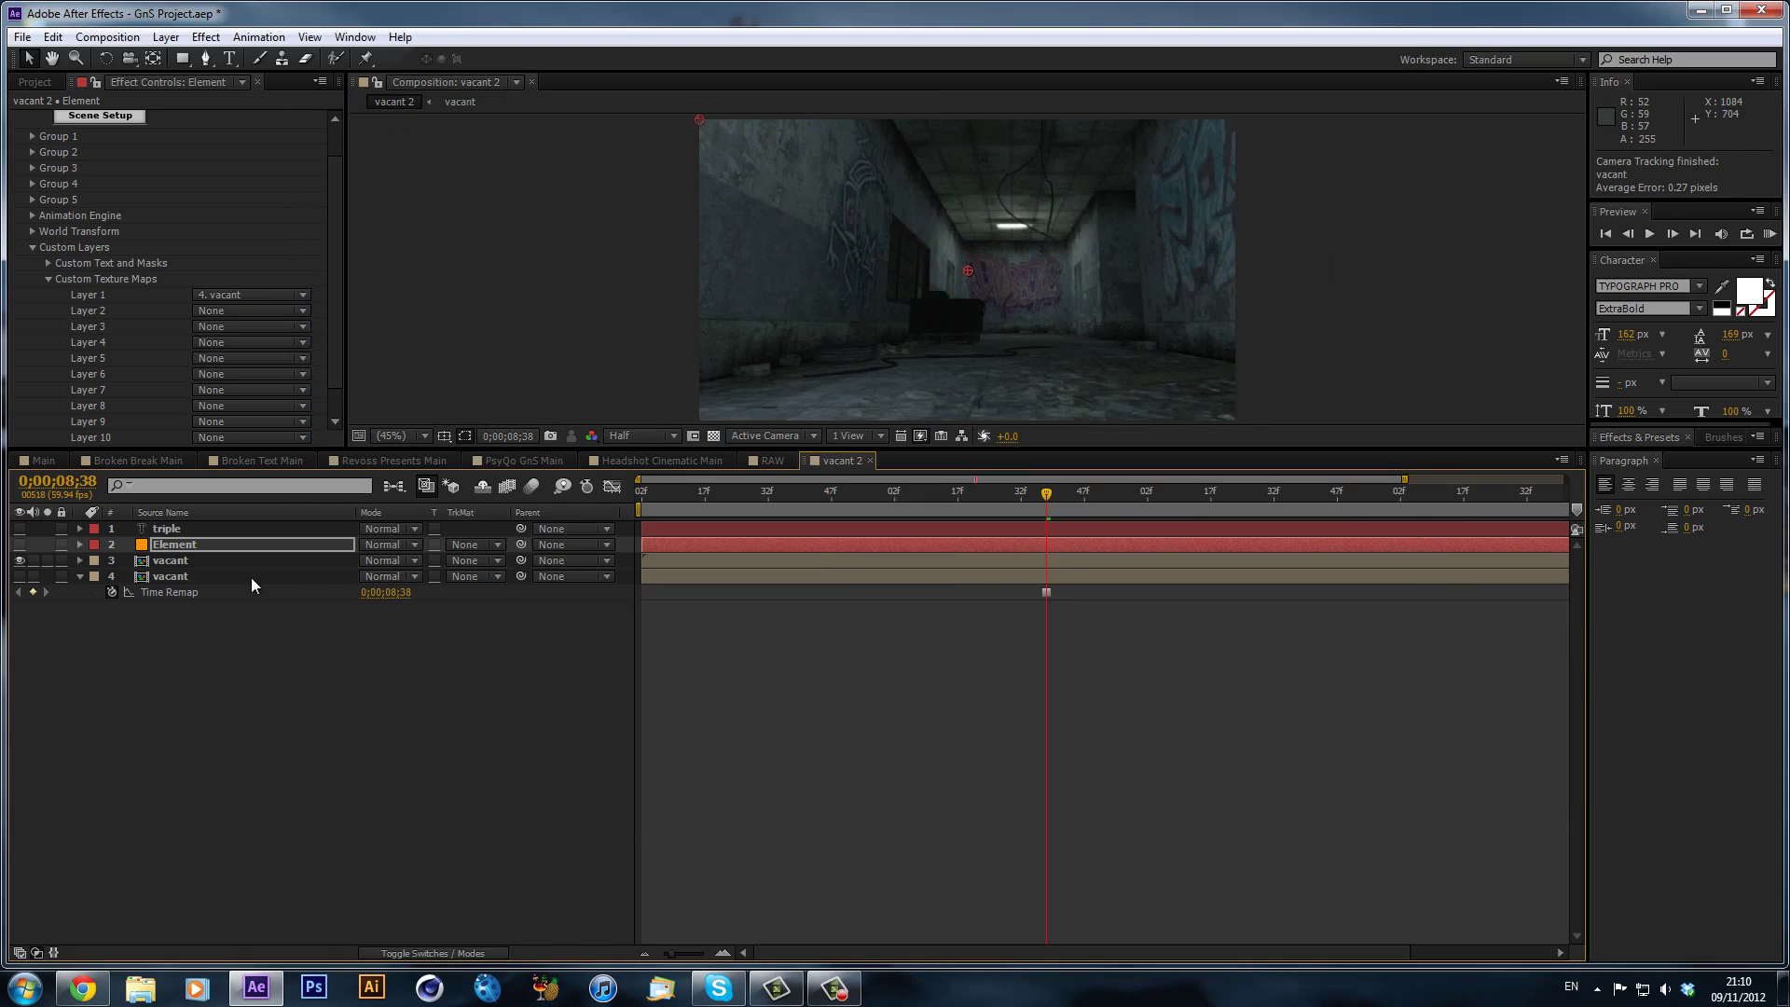
click(228, 562)
click(102, 118)
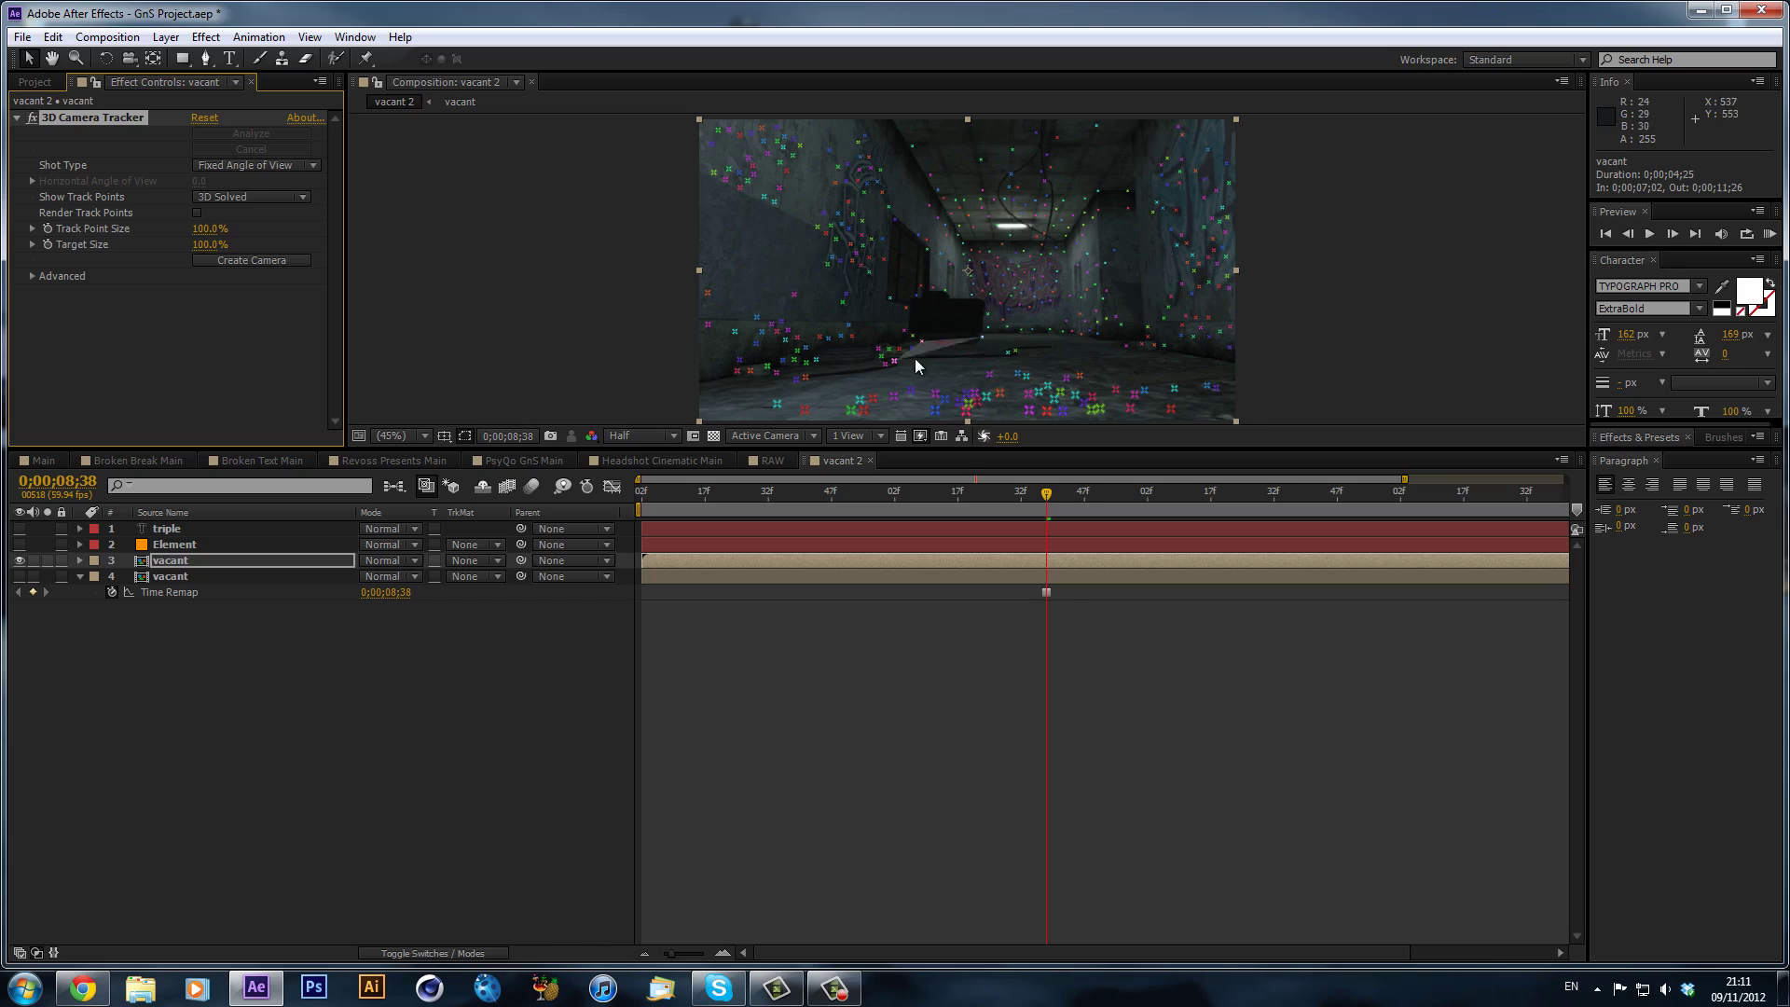
mouse_move(931, 357)
mouse_down()
mouse_move(1139, 385)
mouse_move(1162, 435)
mouse_move(932, 415)
mouse_up()
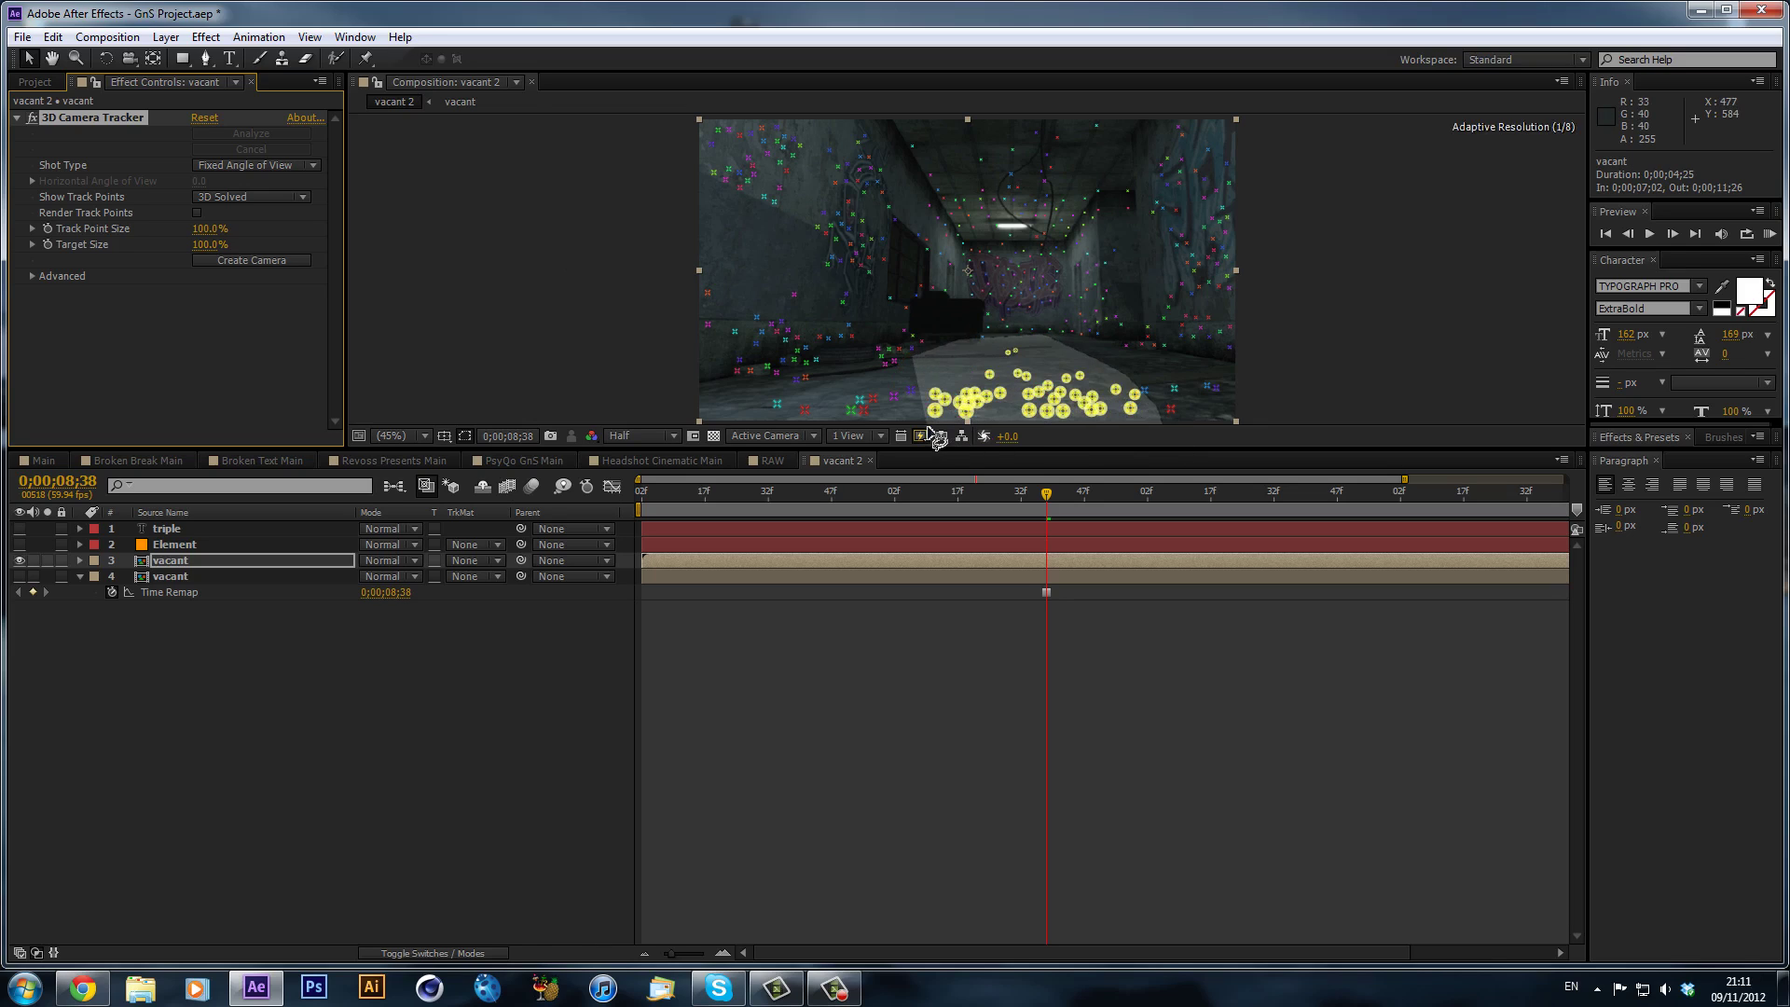
right_click(1022, 396)
click(1101, 446)
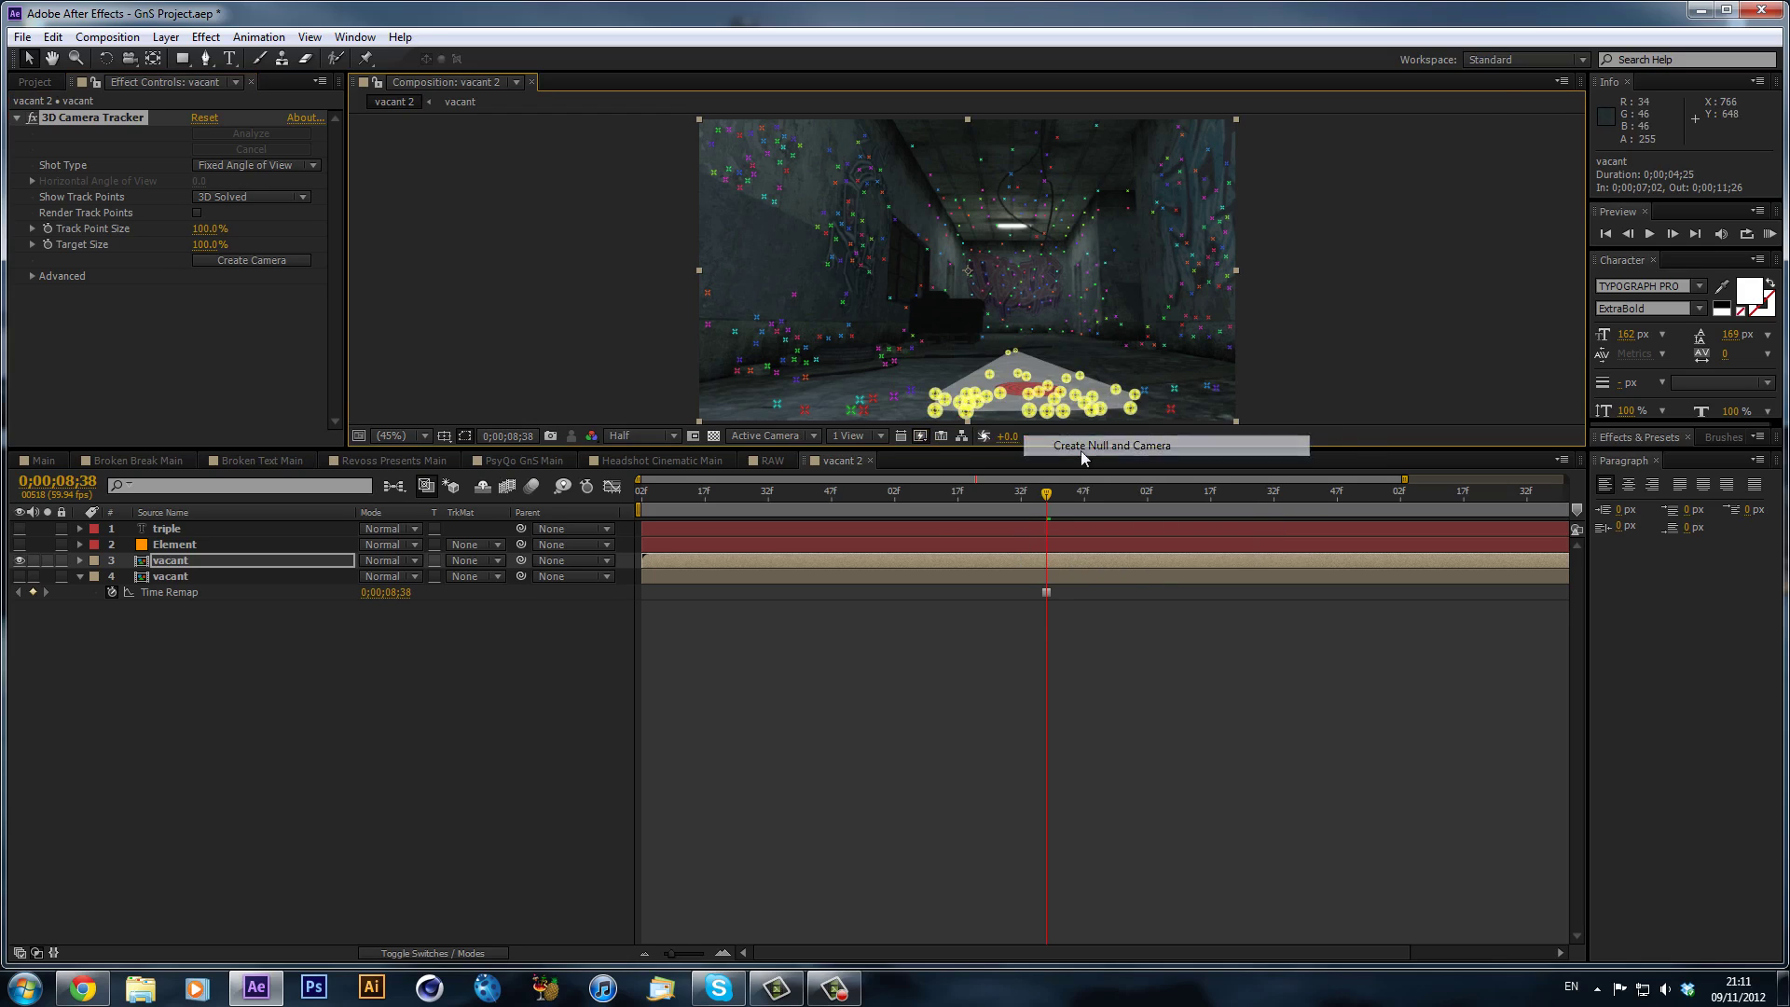
click(250, 528)
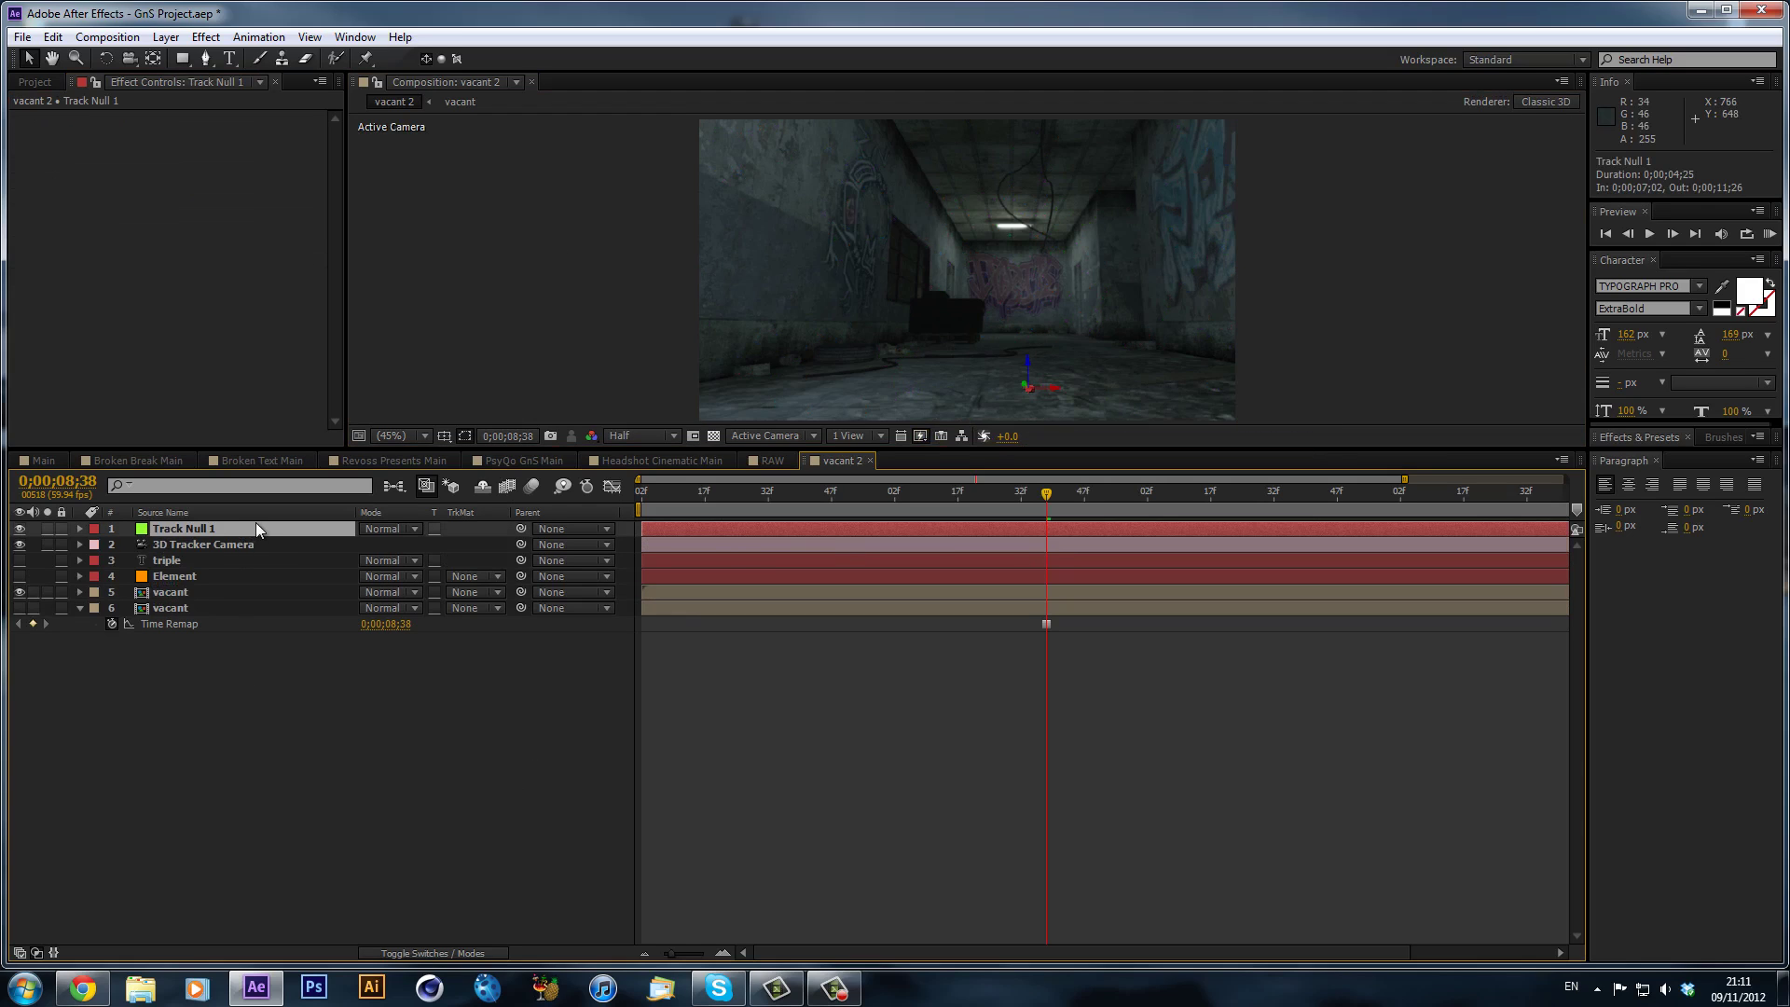
key(Delete)
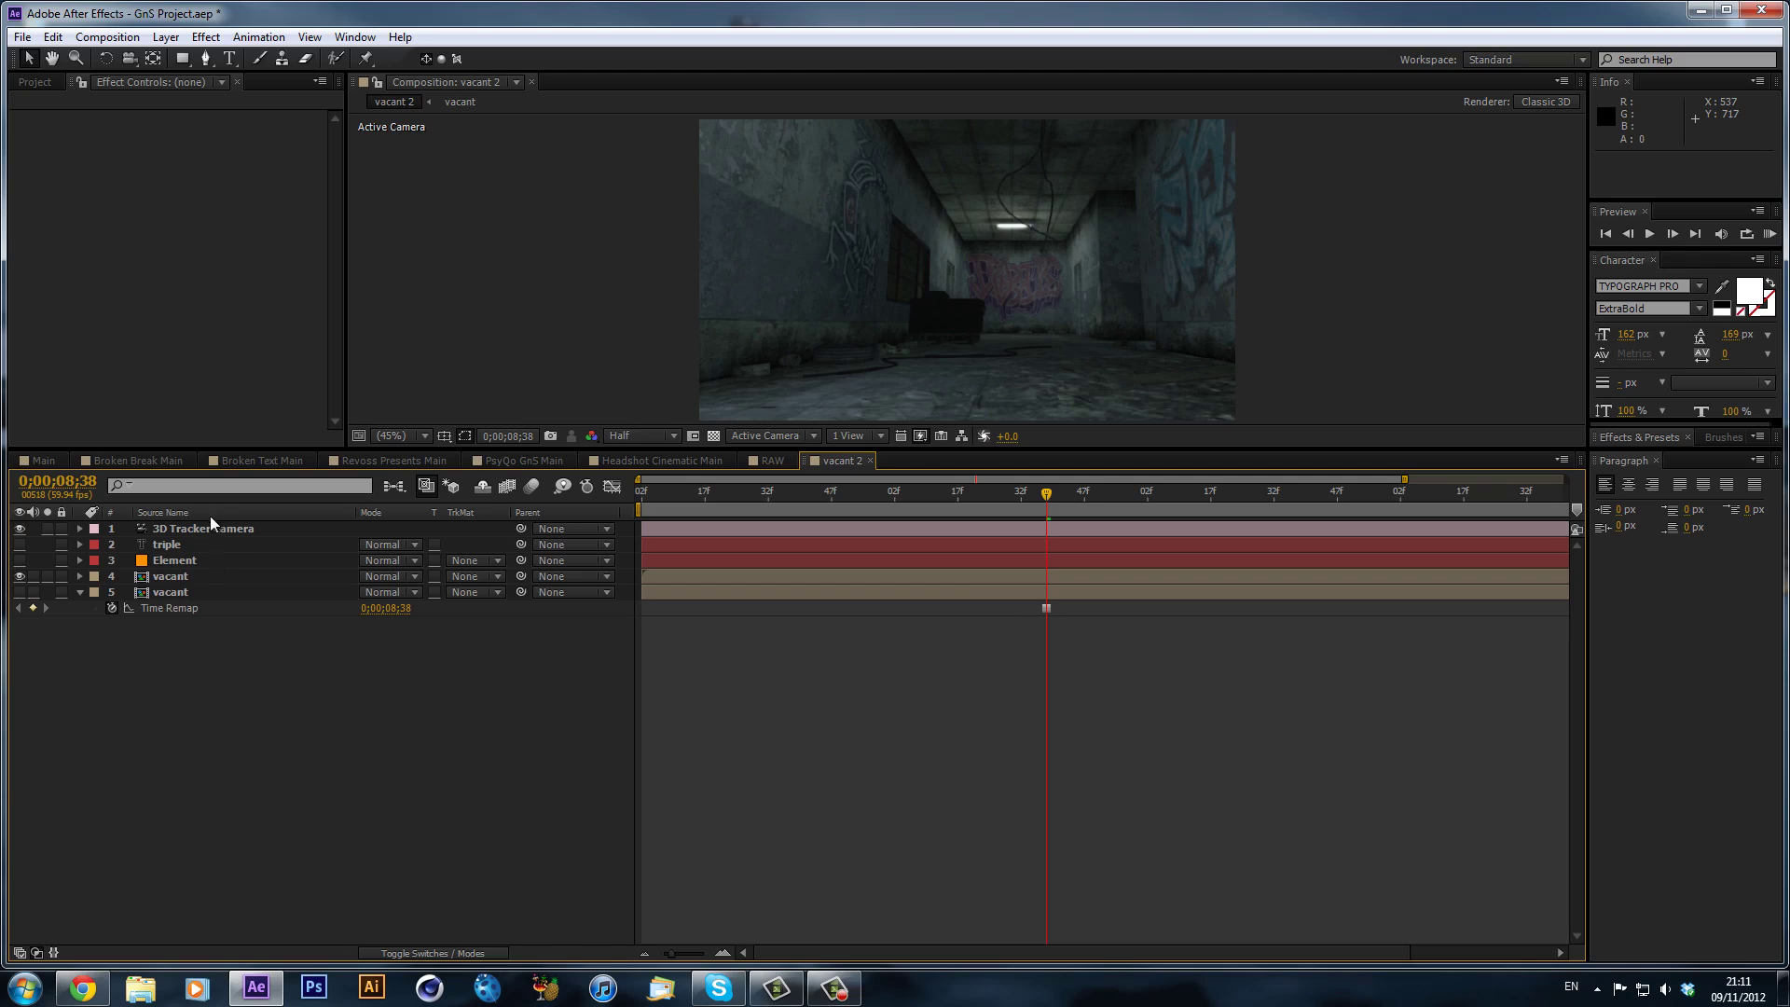
- Create Track Null 1 from the corridor floor track points
click(174, 576)
click(138, 118)
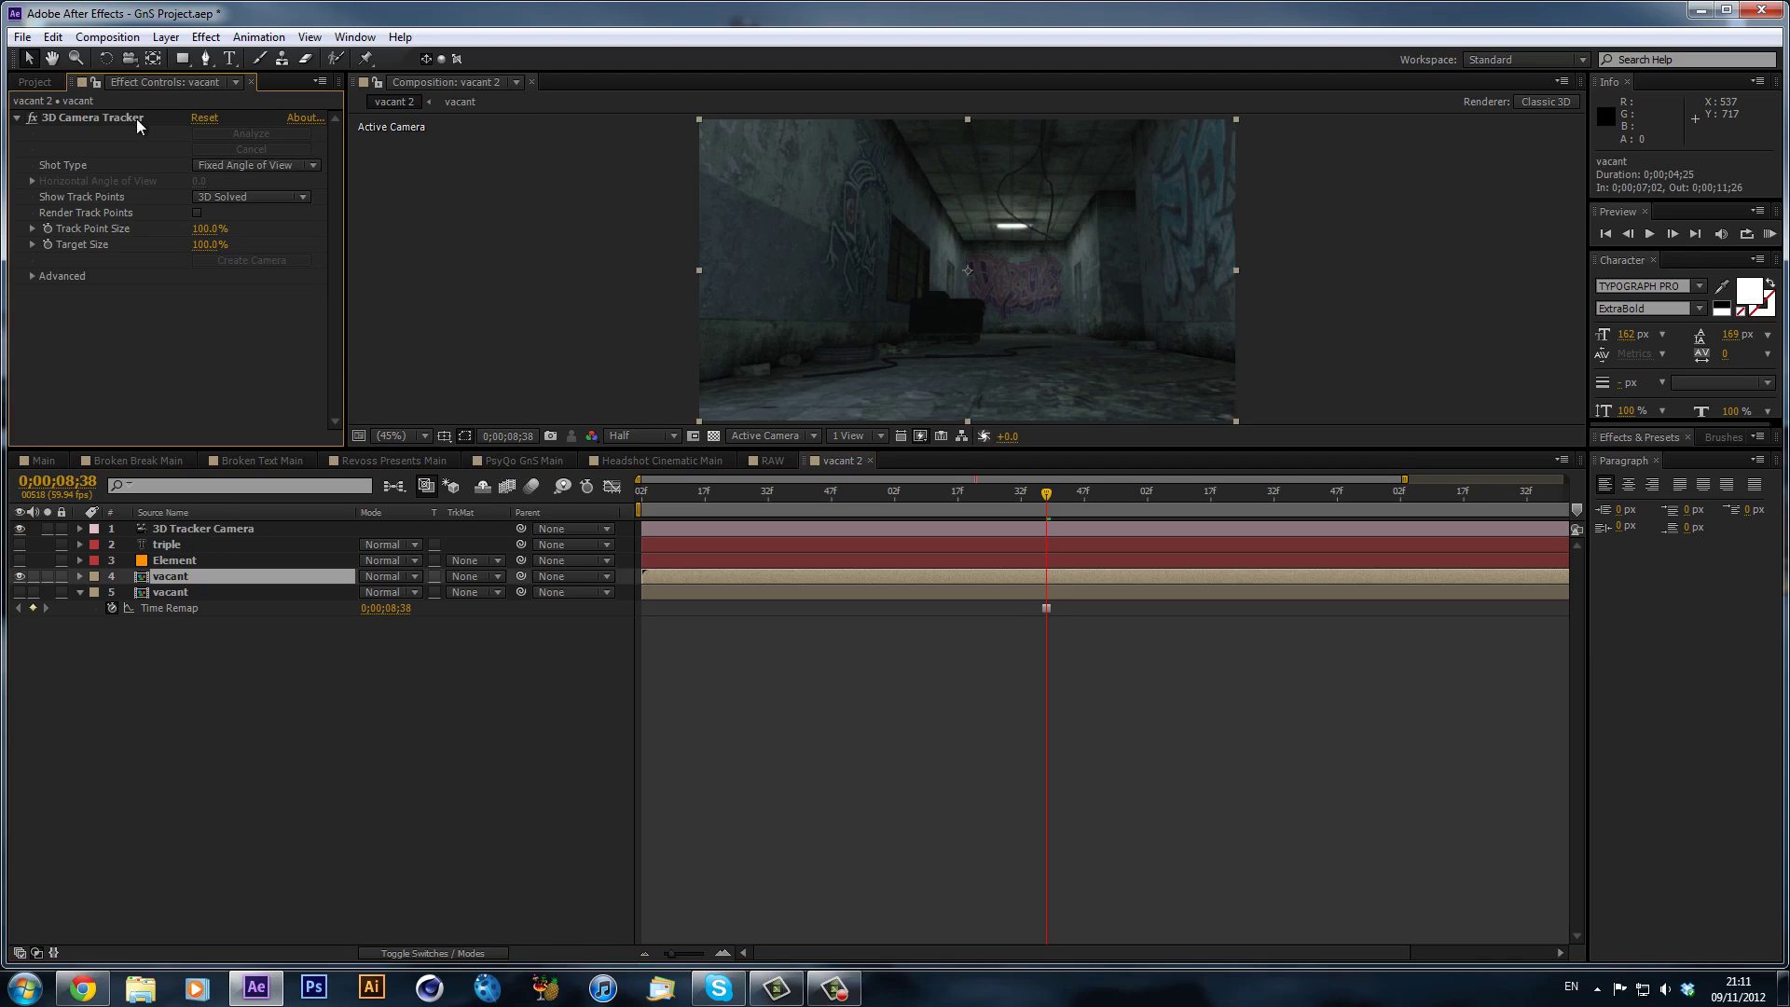
scroll(948, 282, up, 1)
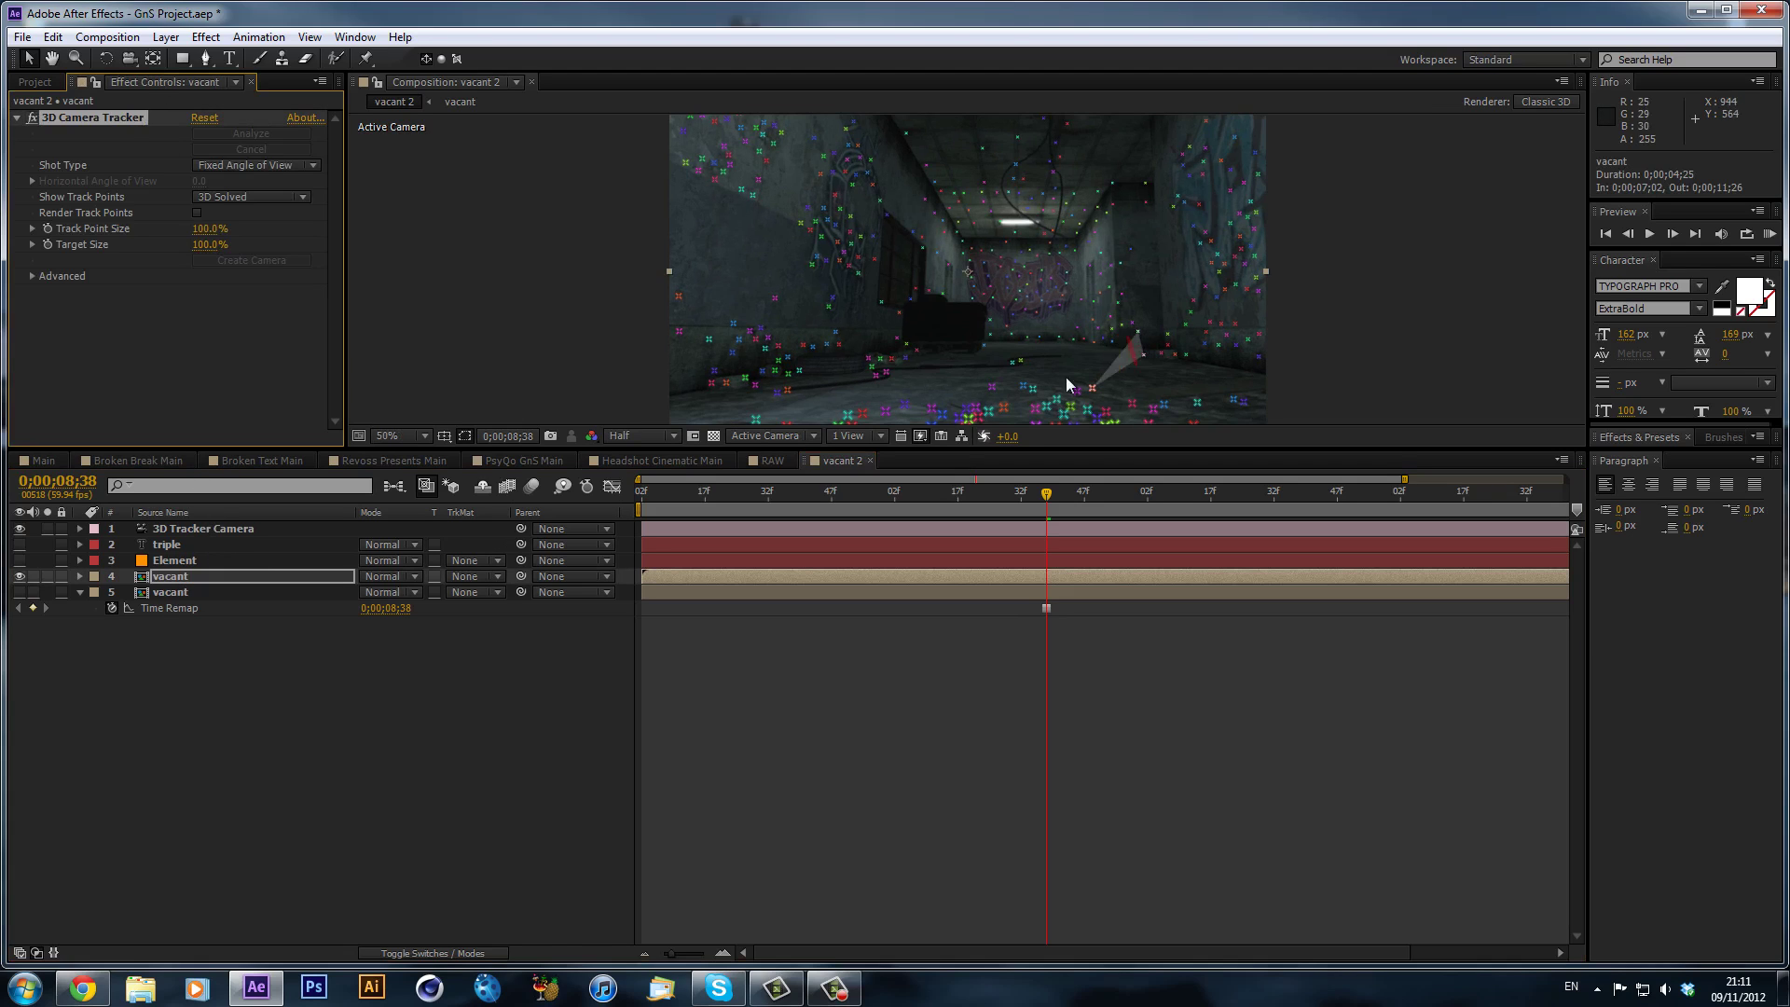
right_click(1020, 360)
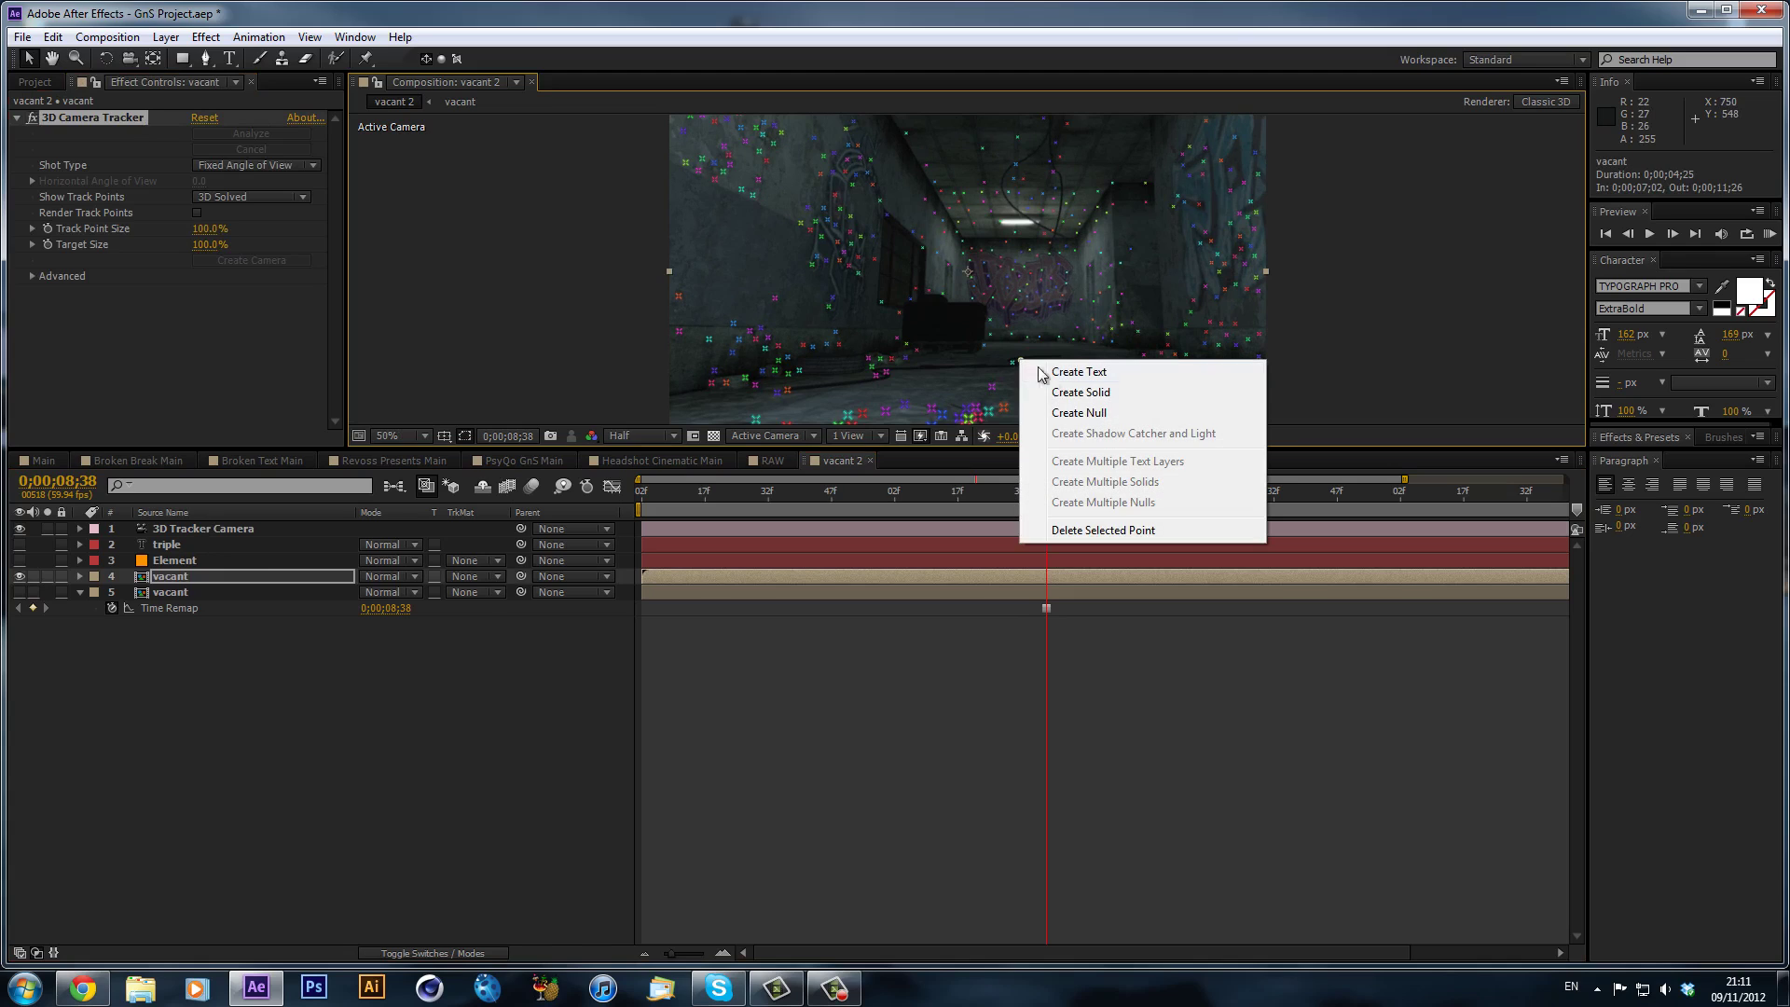
click(1084, 414)
click(243, 530)
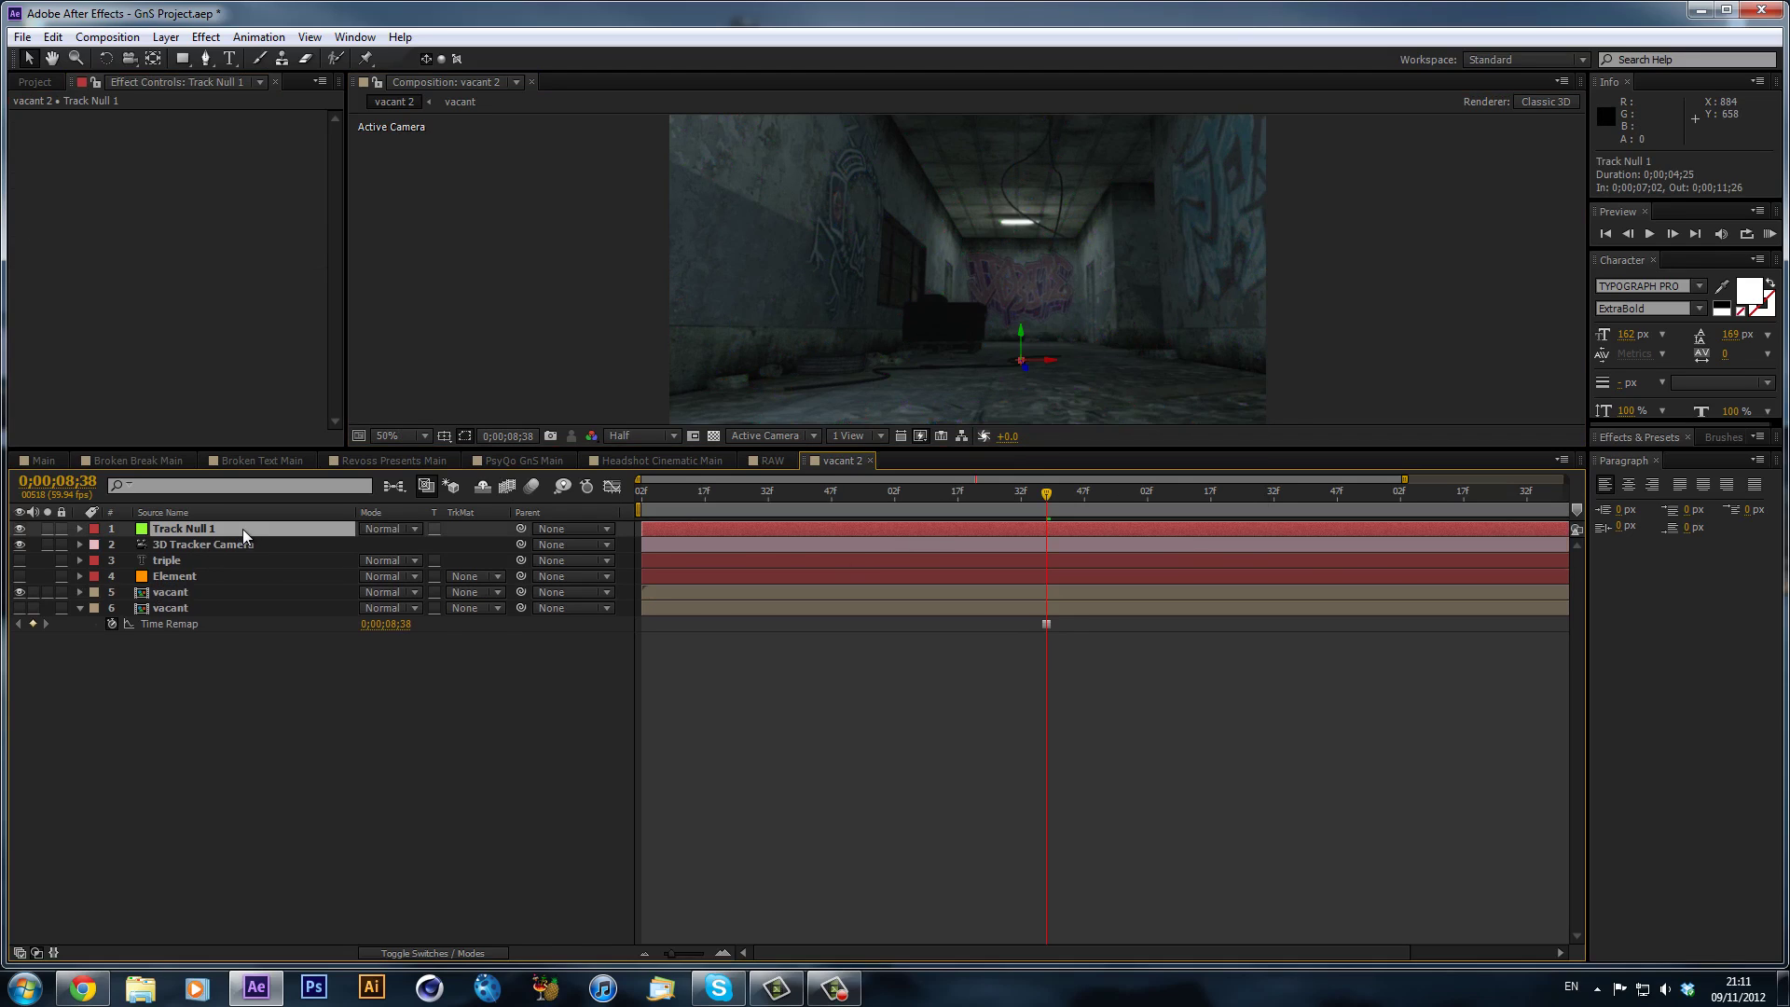
- Reveal Track Null 1's Position, make the Element layer visible and fit the comp in the viewer
key(p)
click(180, 594)
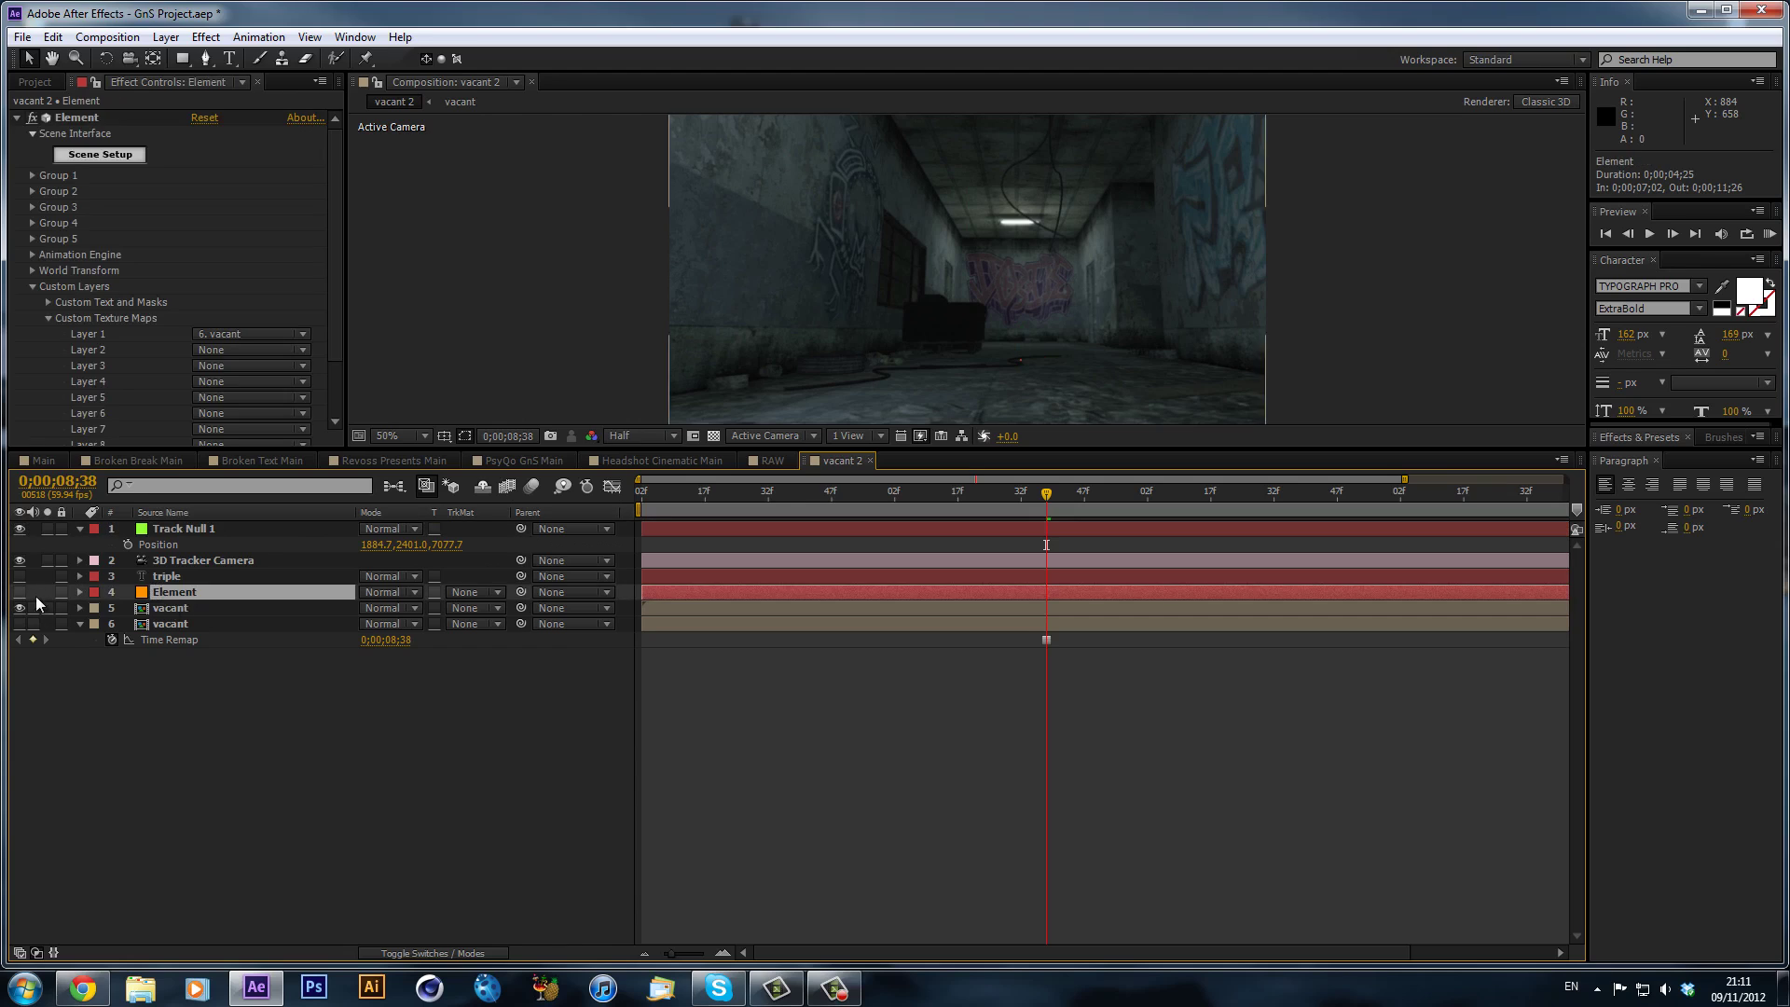
click(19, 593)
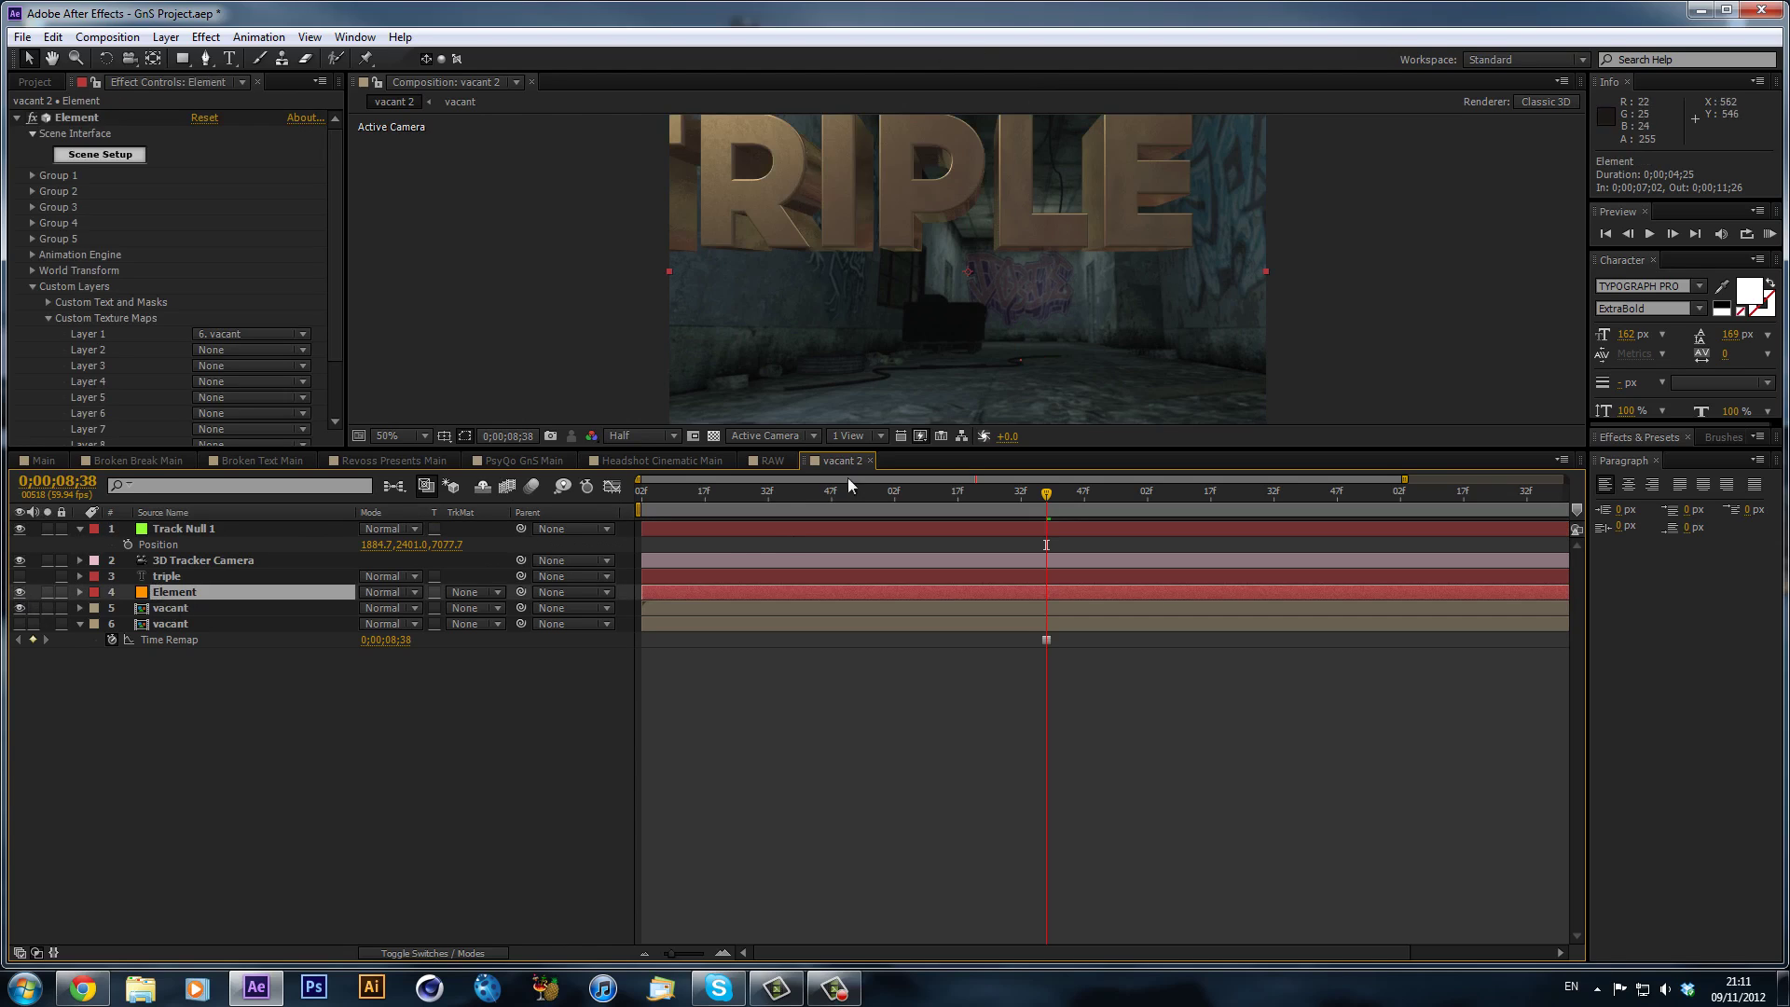
click(393, 436)
click(411, 472)
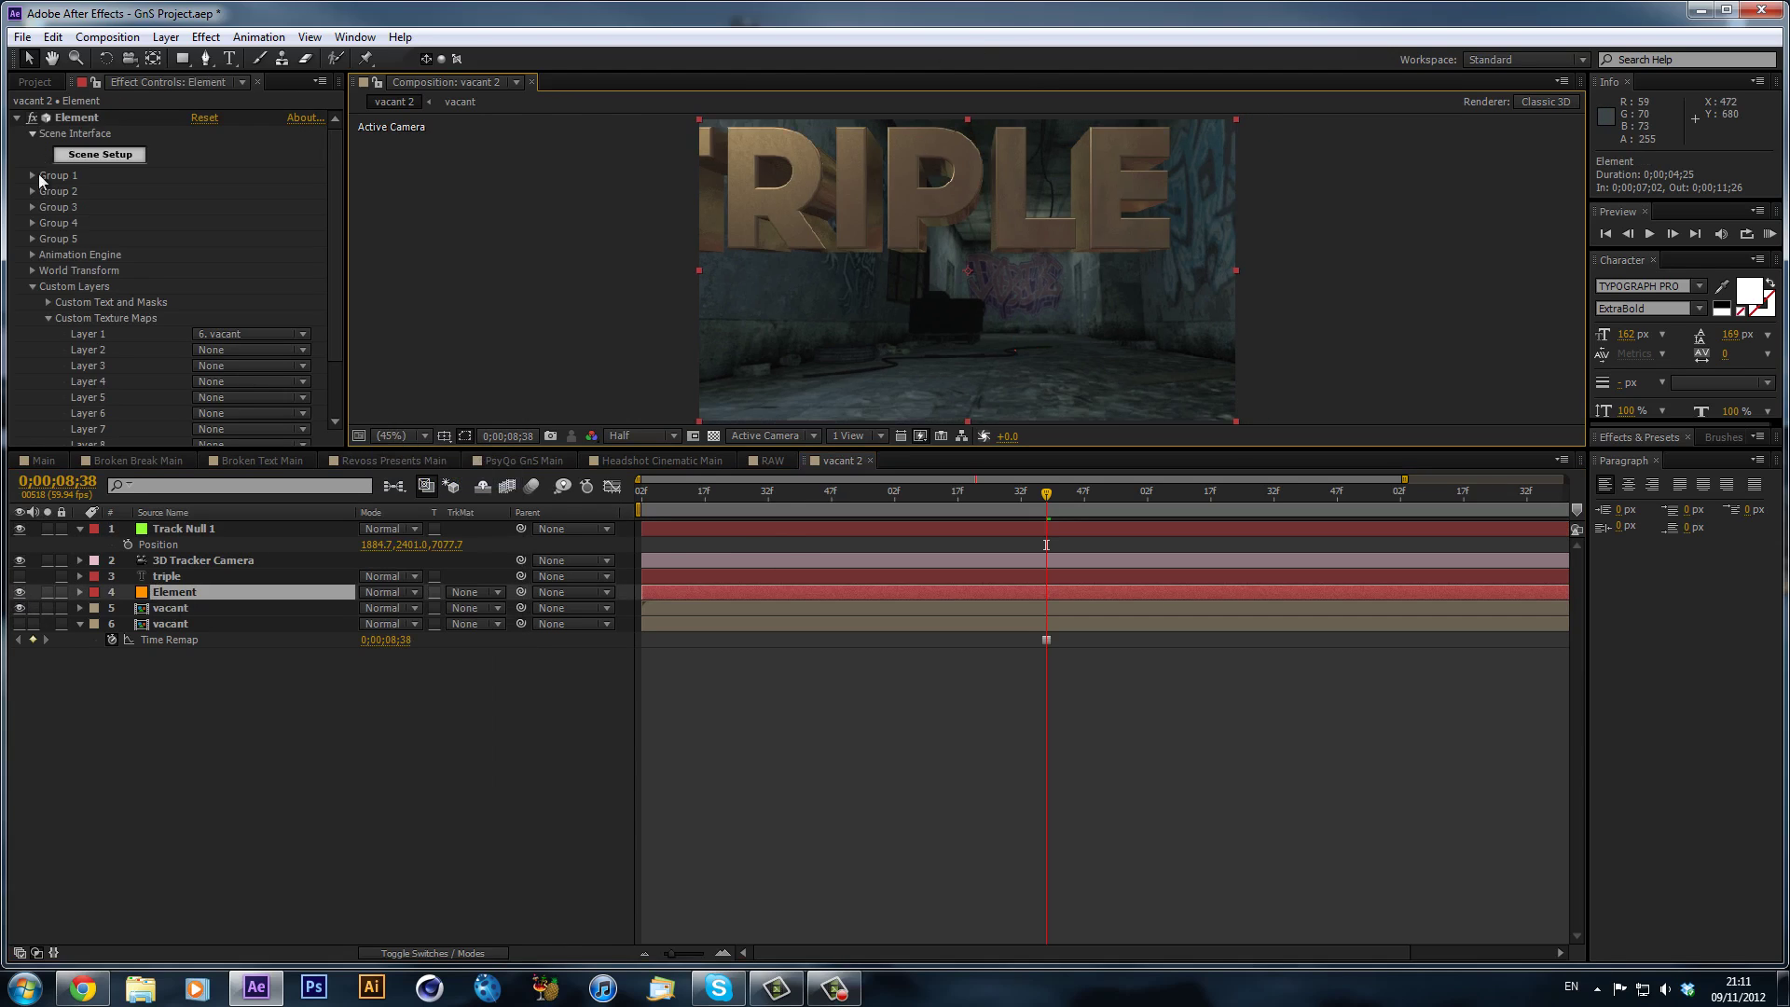
- Set Element's Group 1 Particle Replicator Position Z to 7077
click(31, 175)
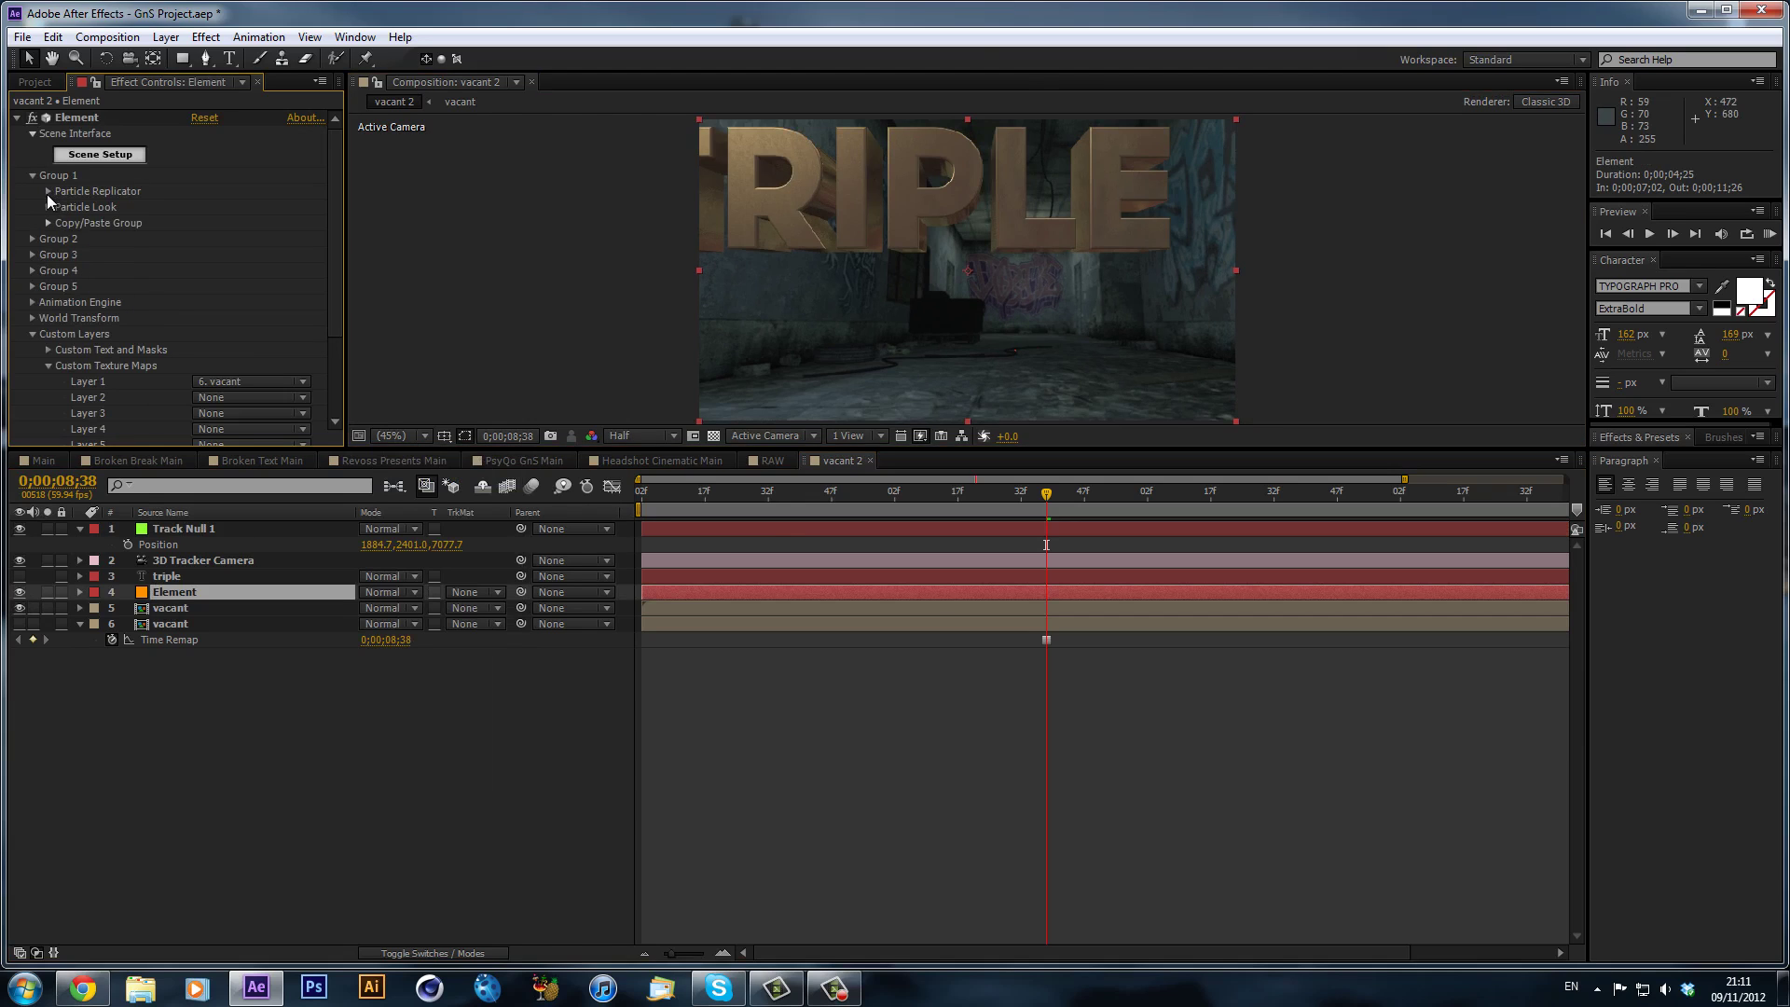
click(47, 192)
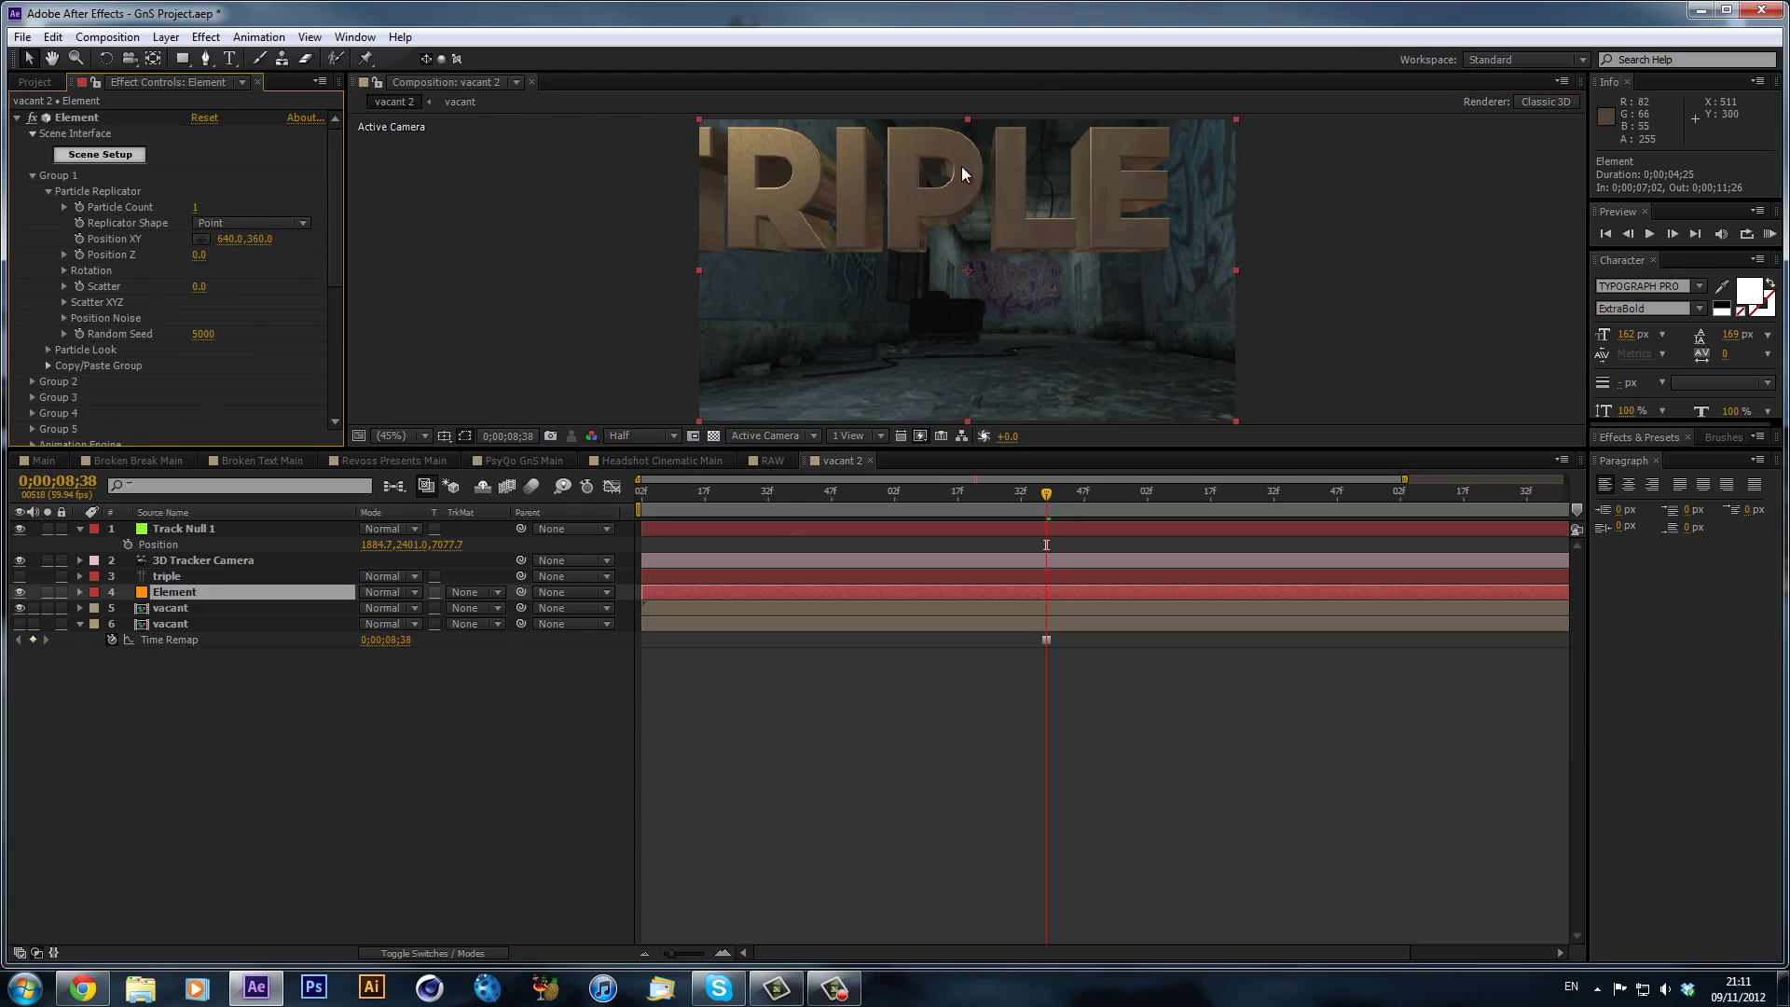
click(88, 154)
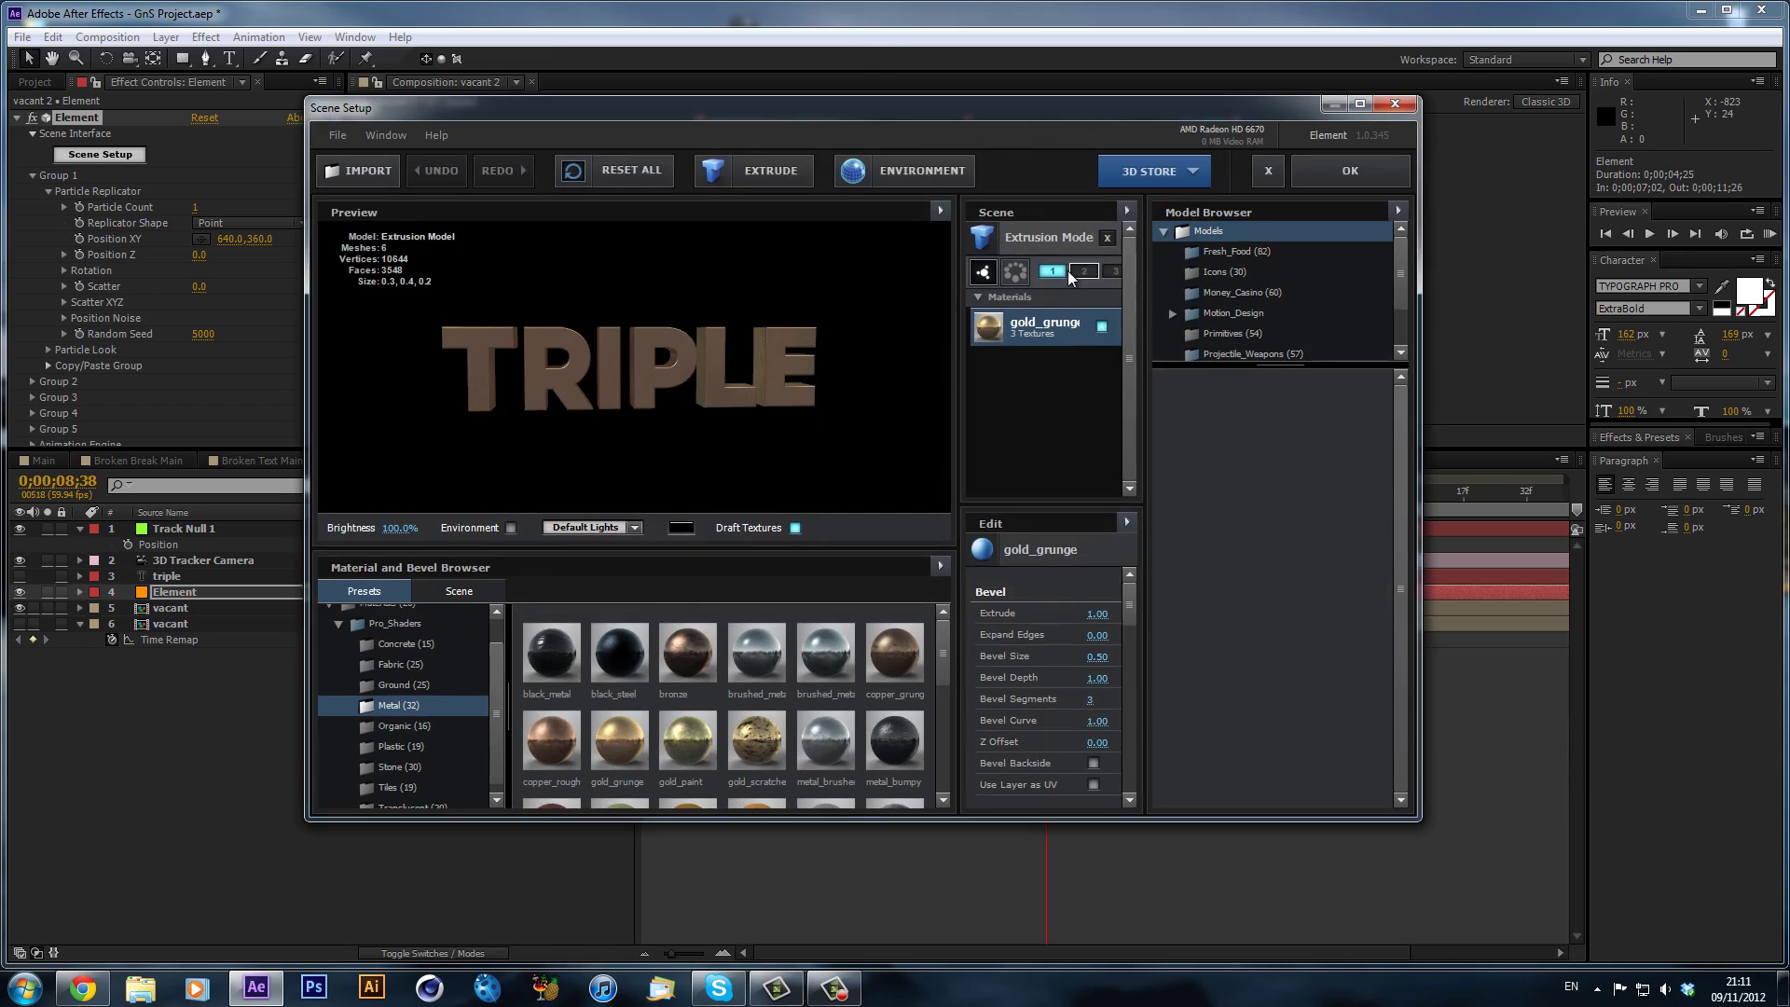
click(1350, 171)
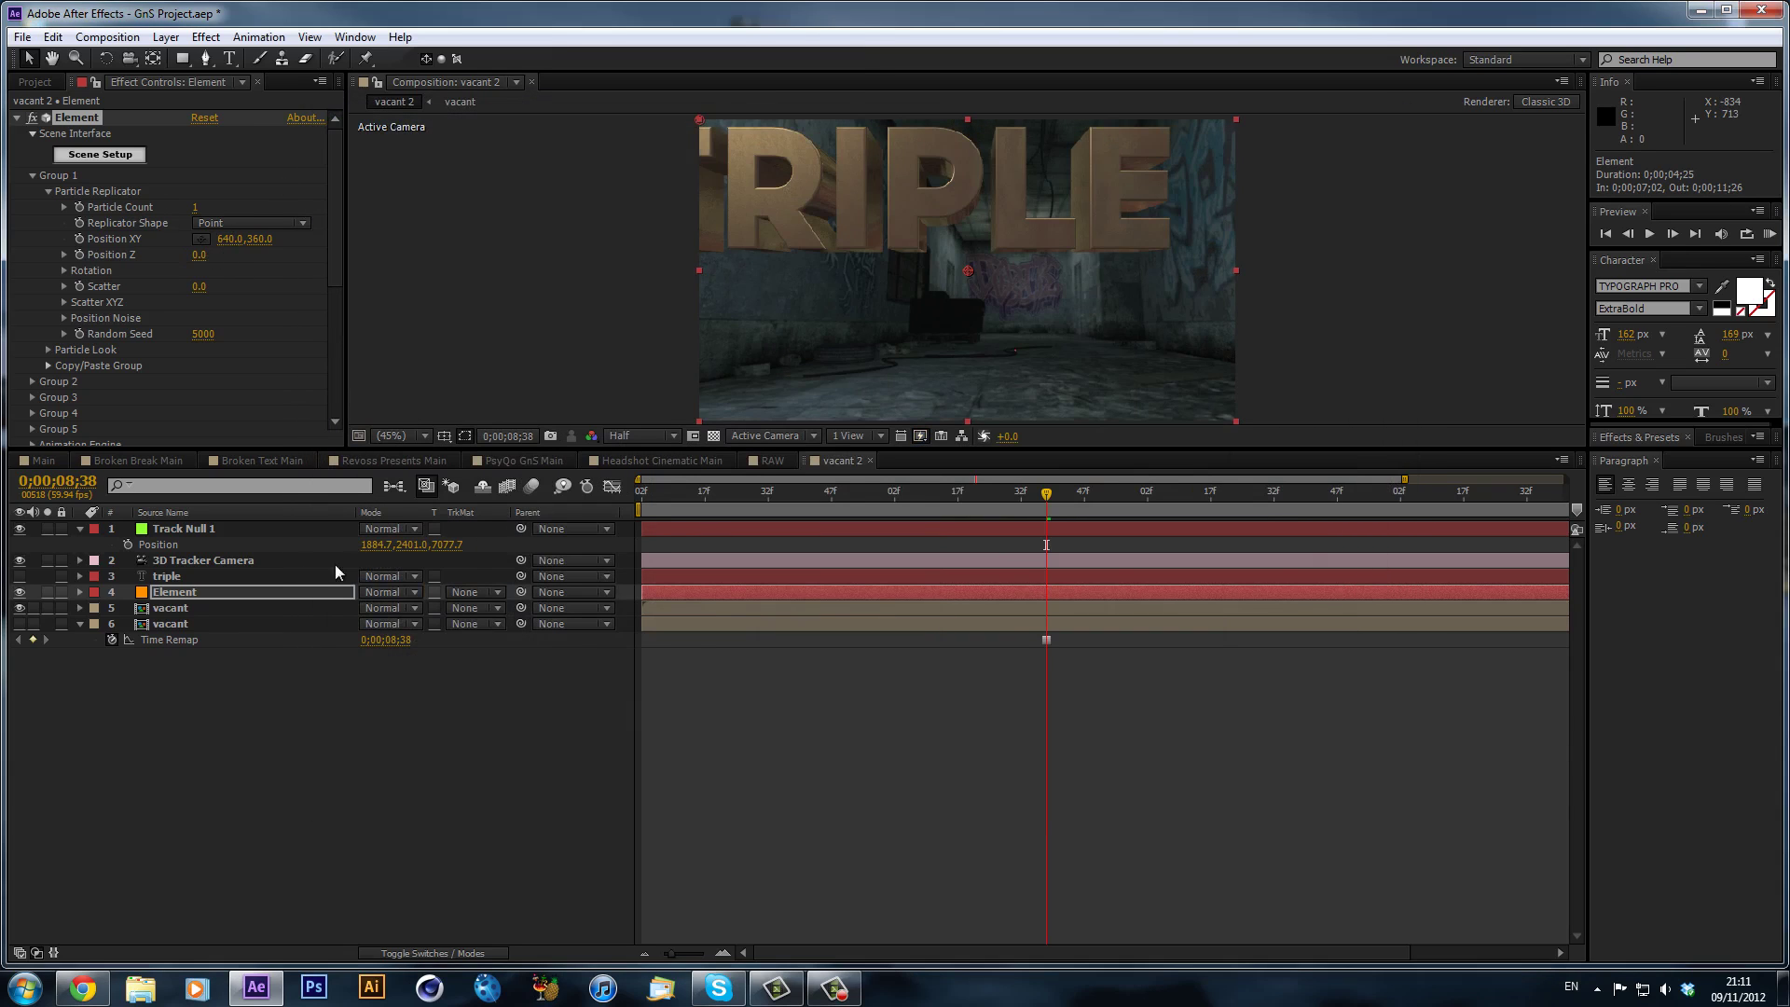
click(198, 255)
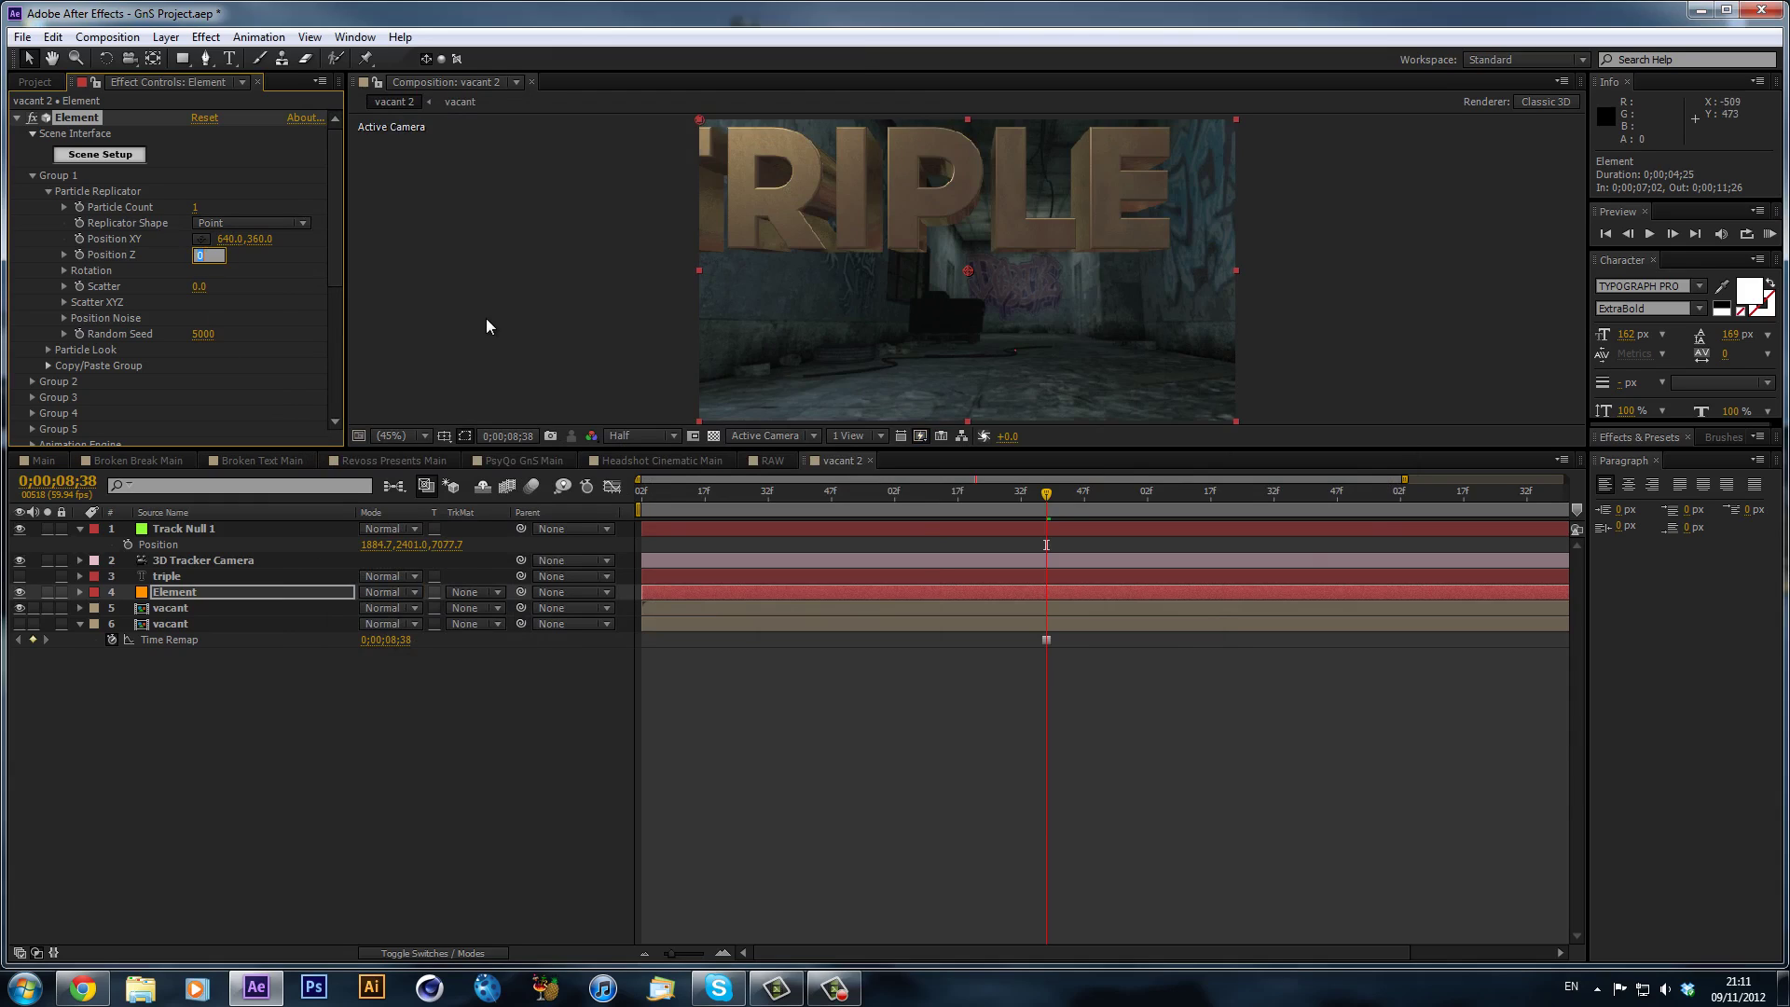
text(7077)
key(Return)
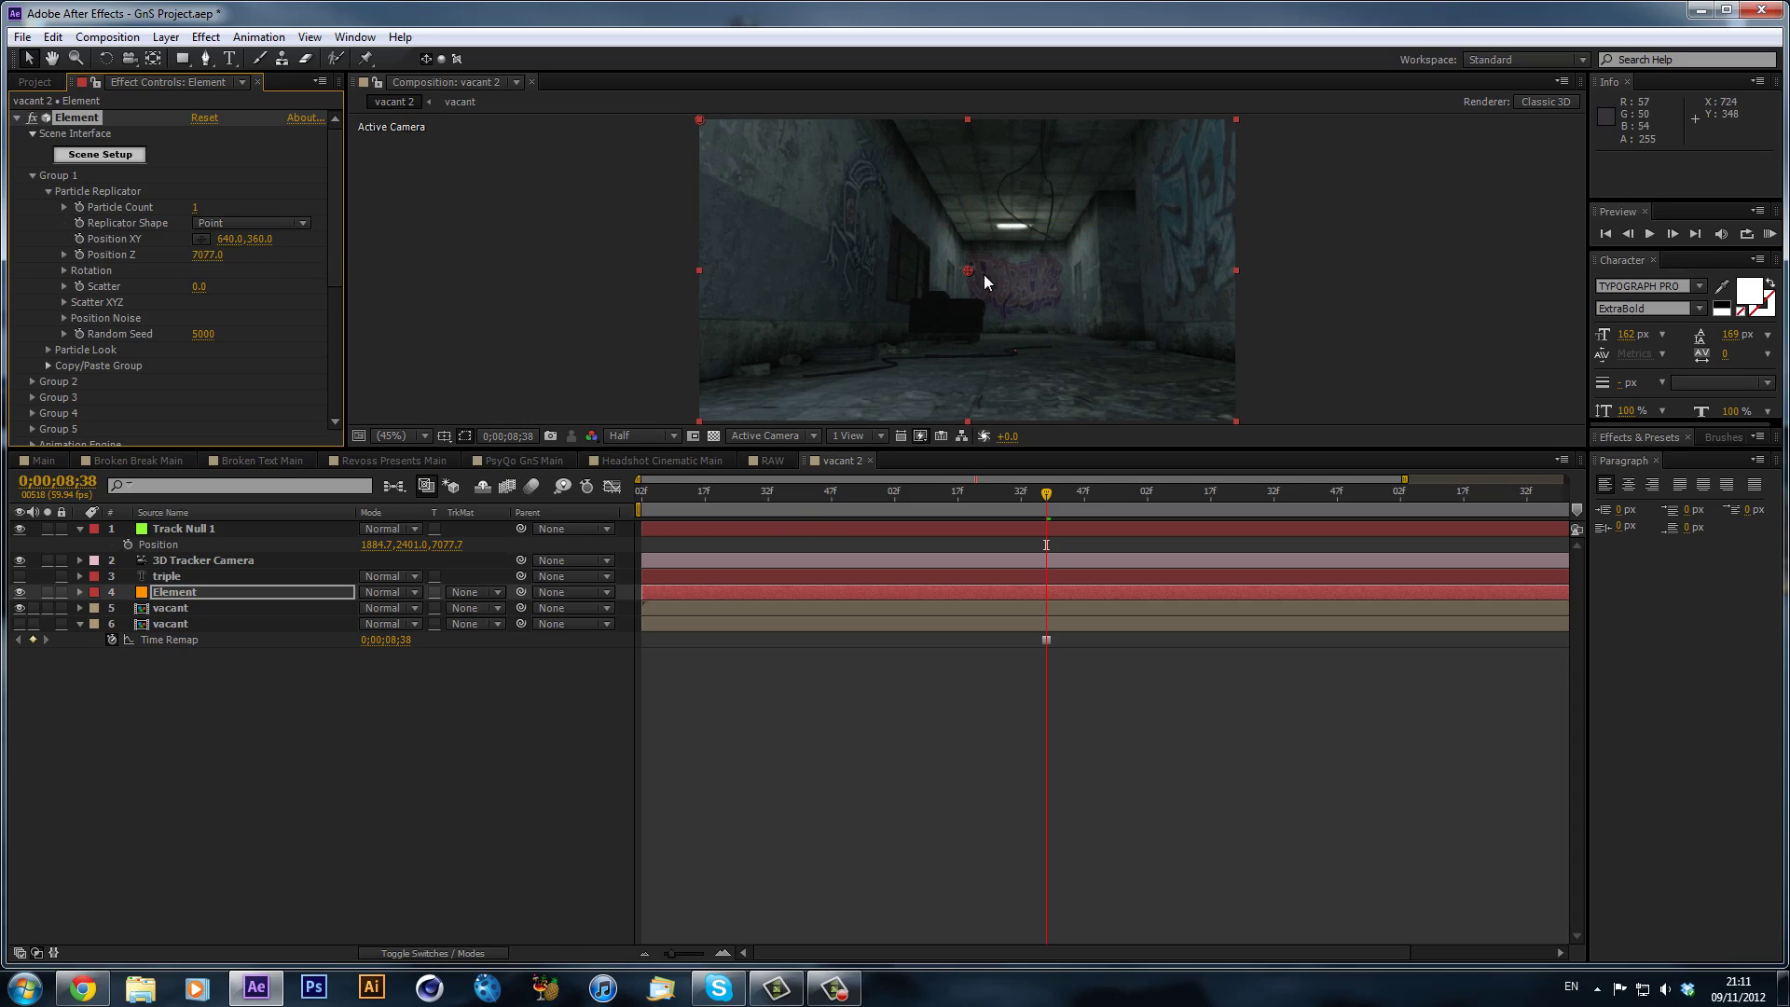
- Set the Particle Look size to 117.60 and the Position XY Y value to 352
scroll(979, 274, up, 5)
scroll(988, 283, down, 5)
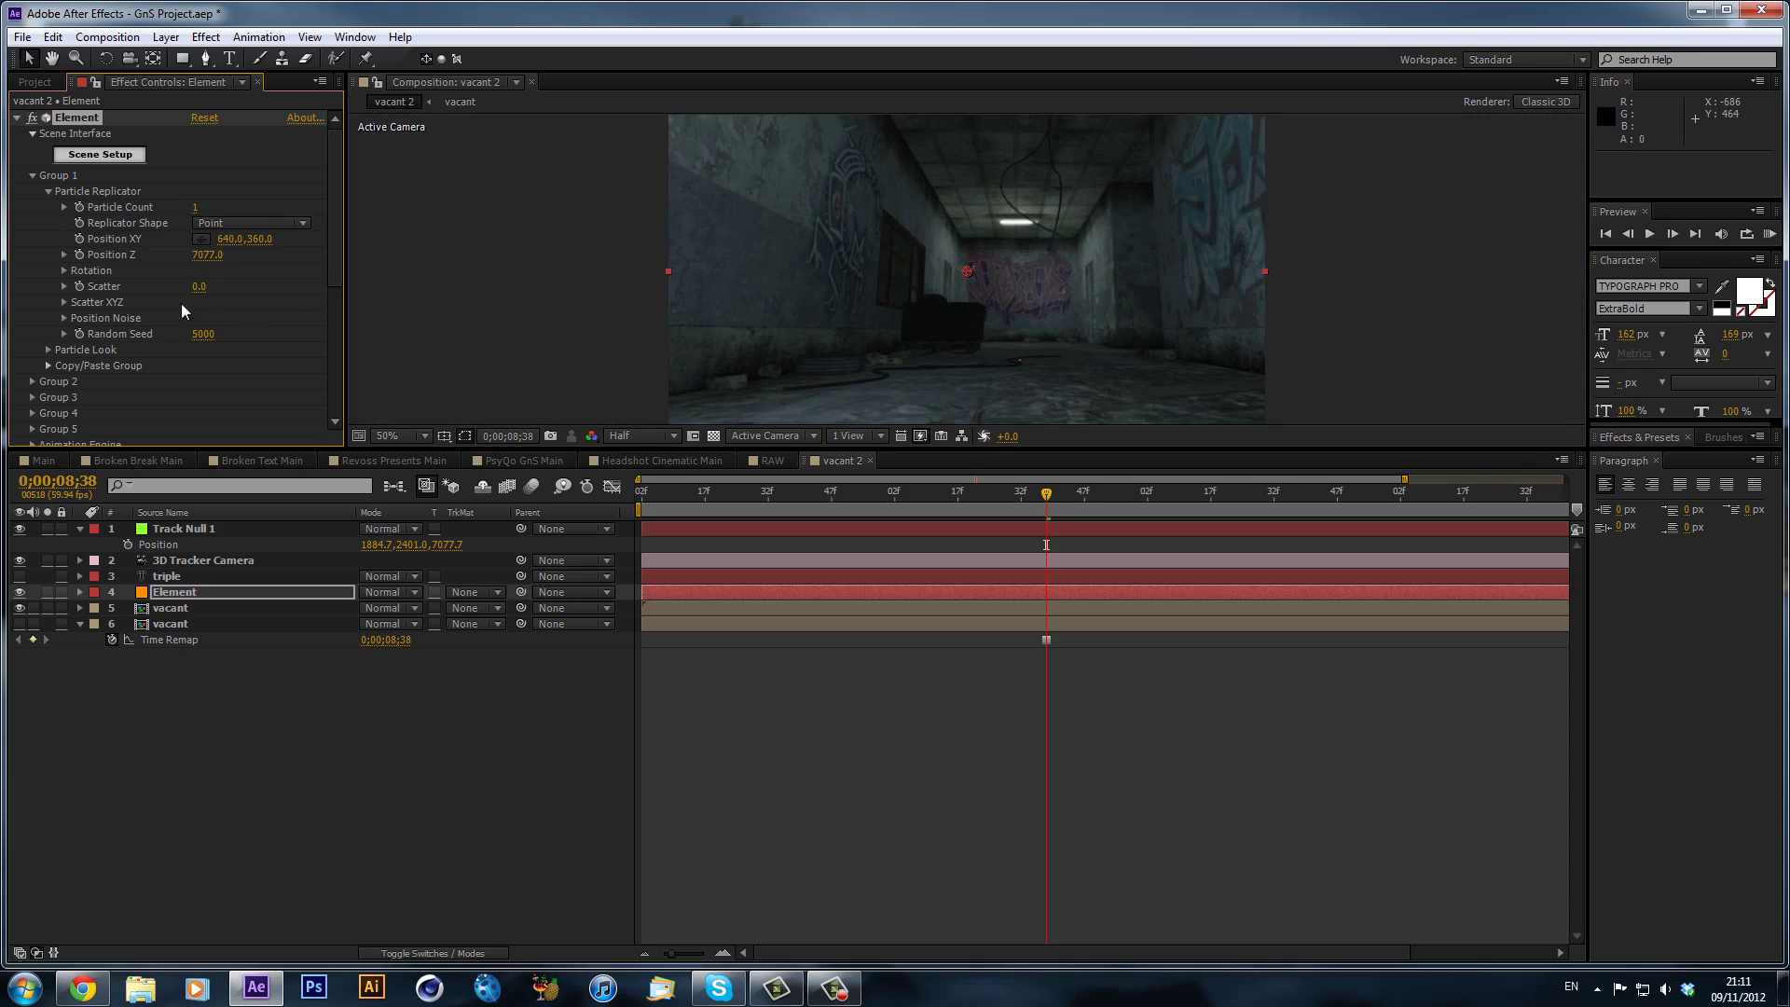
click(49, 348)
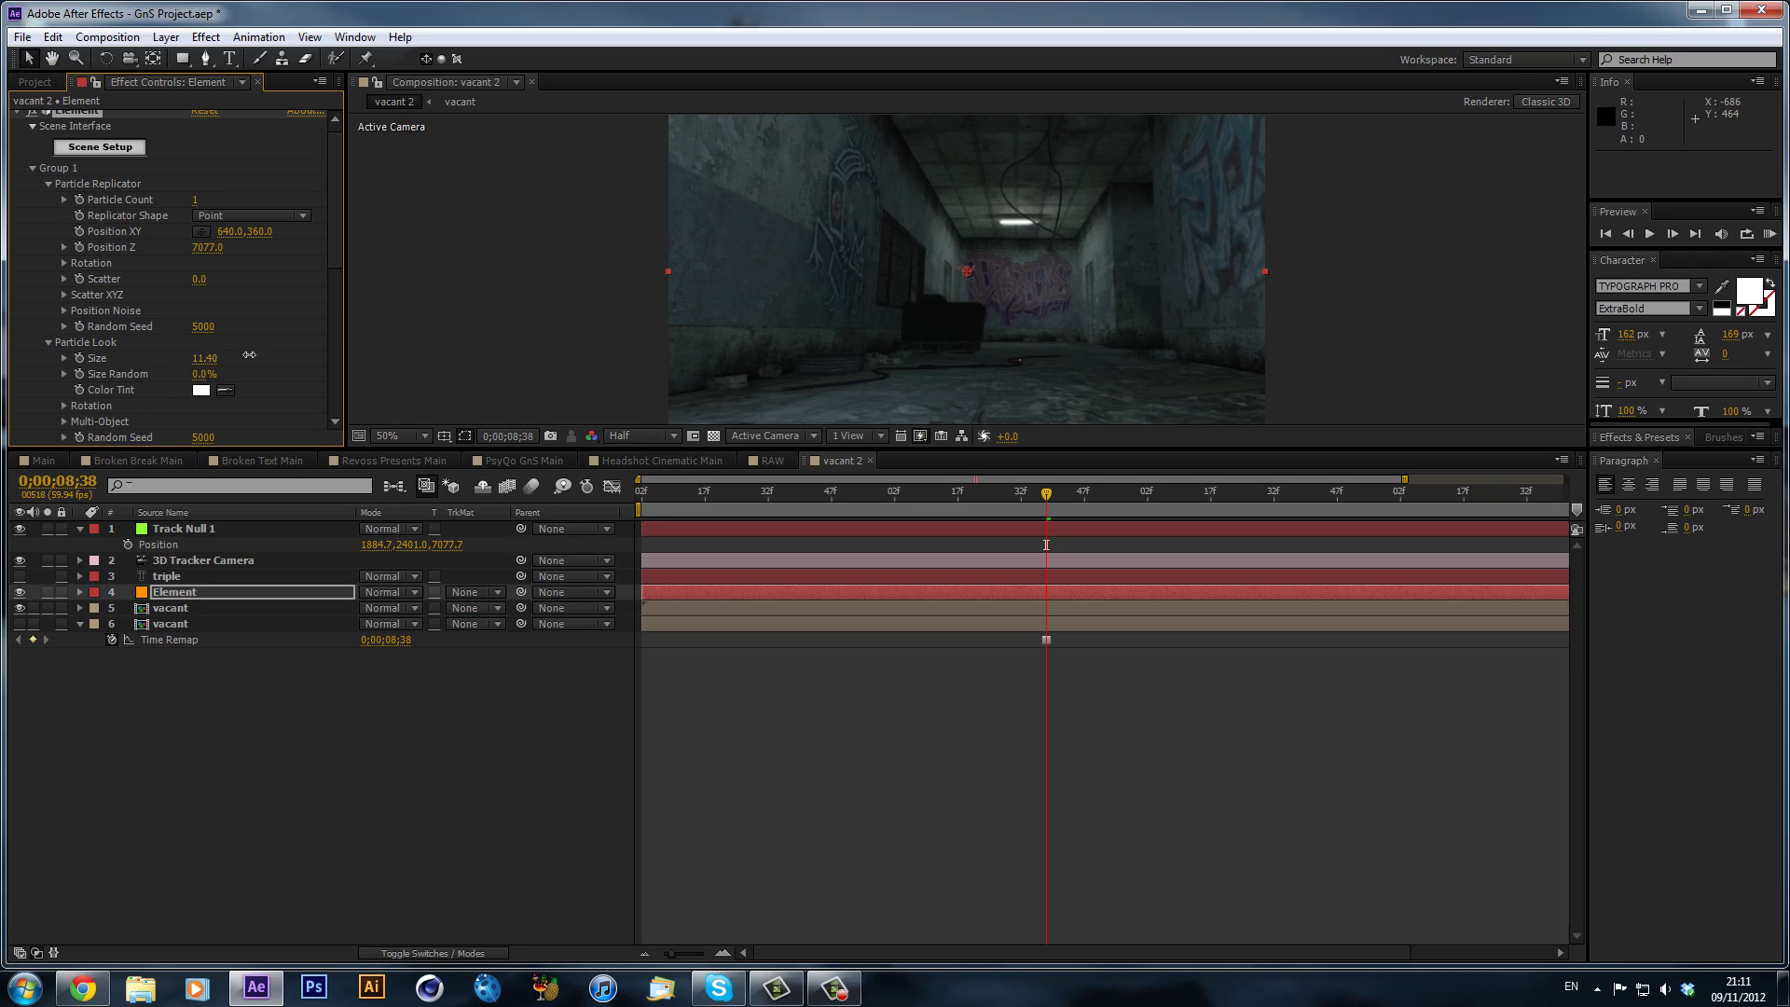
drag(249, 354, 1185, 322)
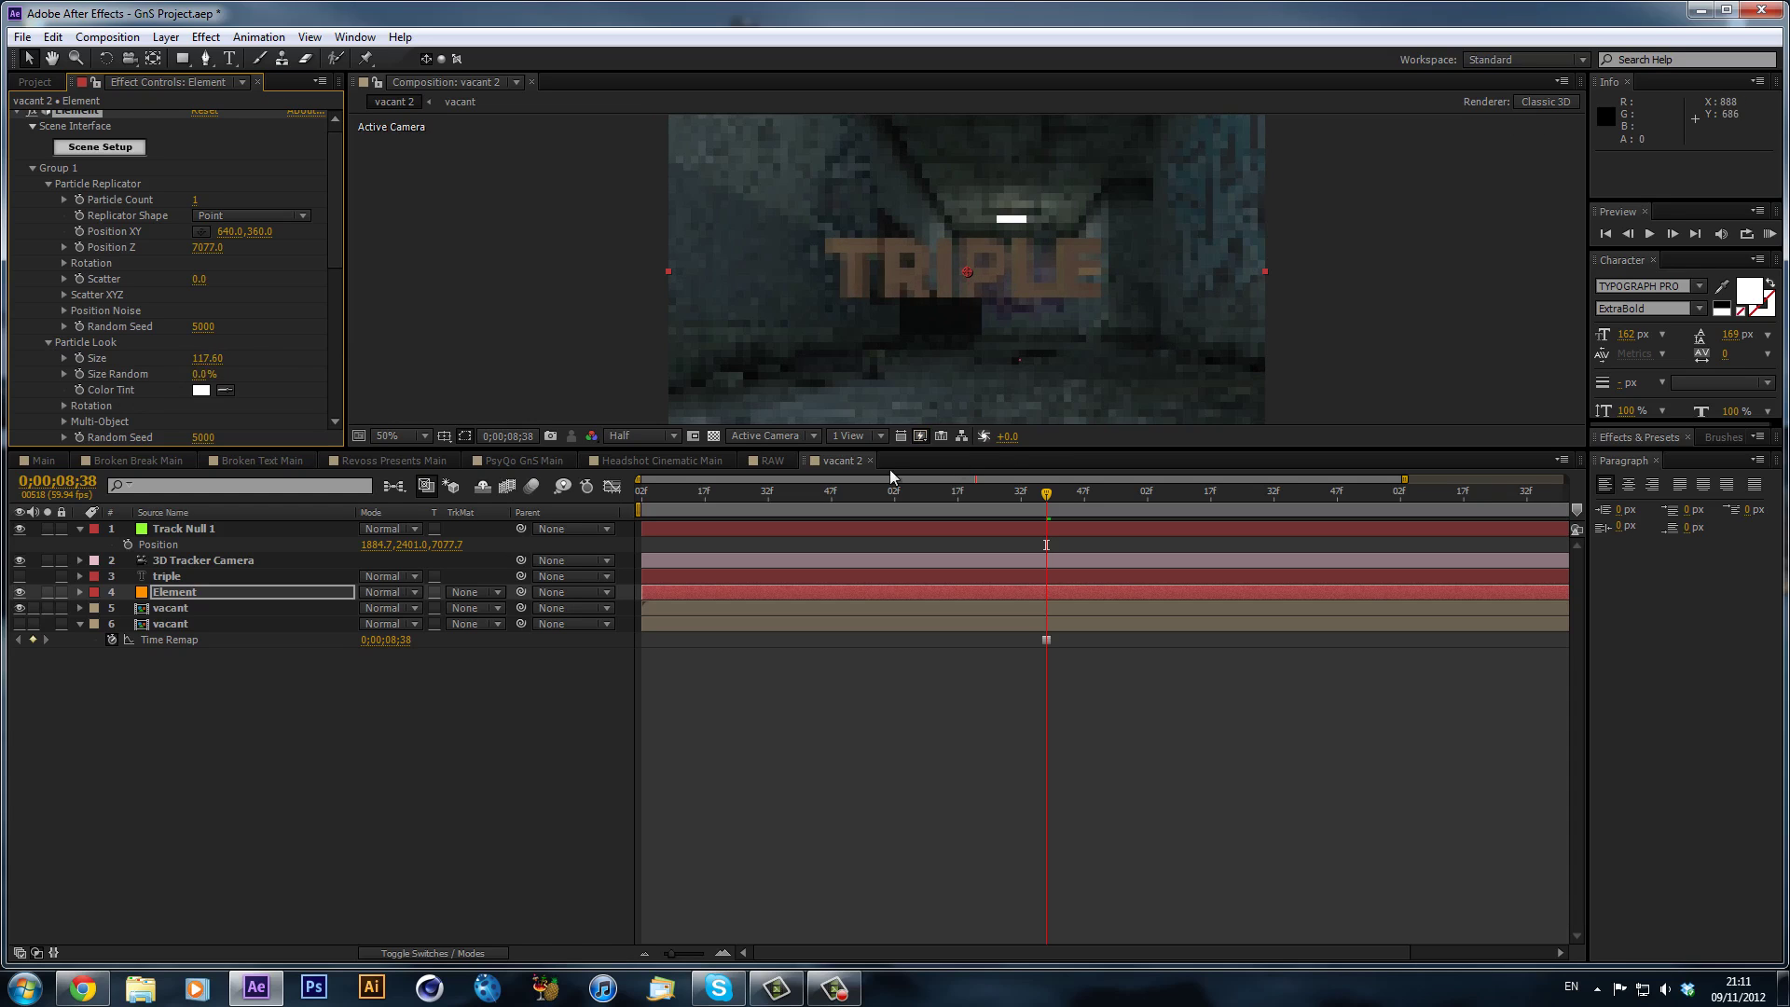
drag(1096, 495, 1428, 493)
drag(1015, 491, 976, 519)
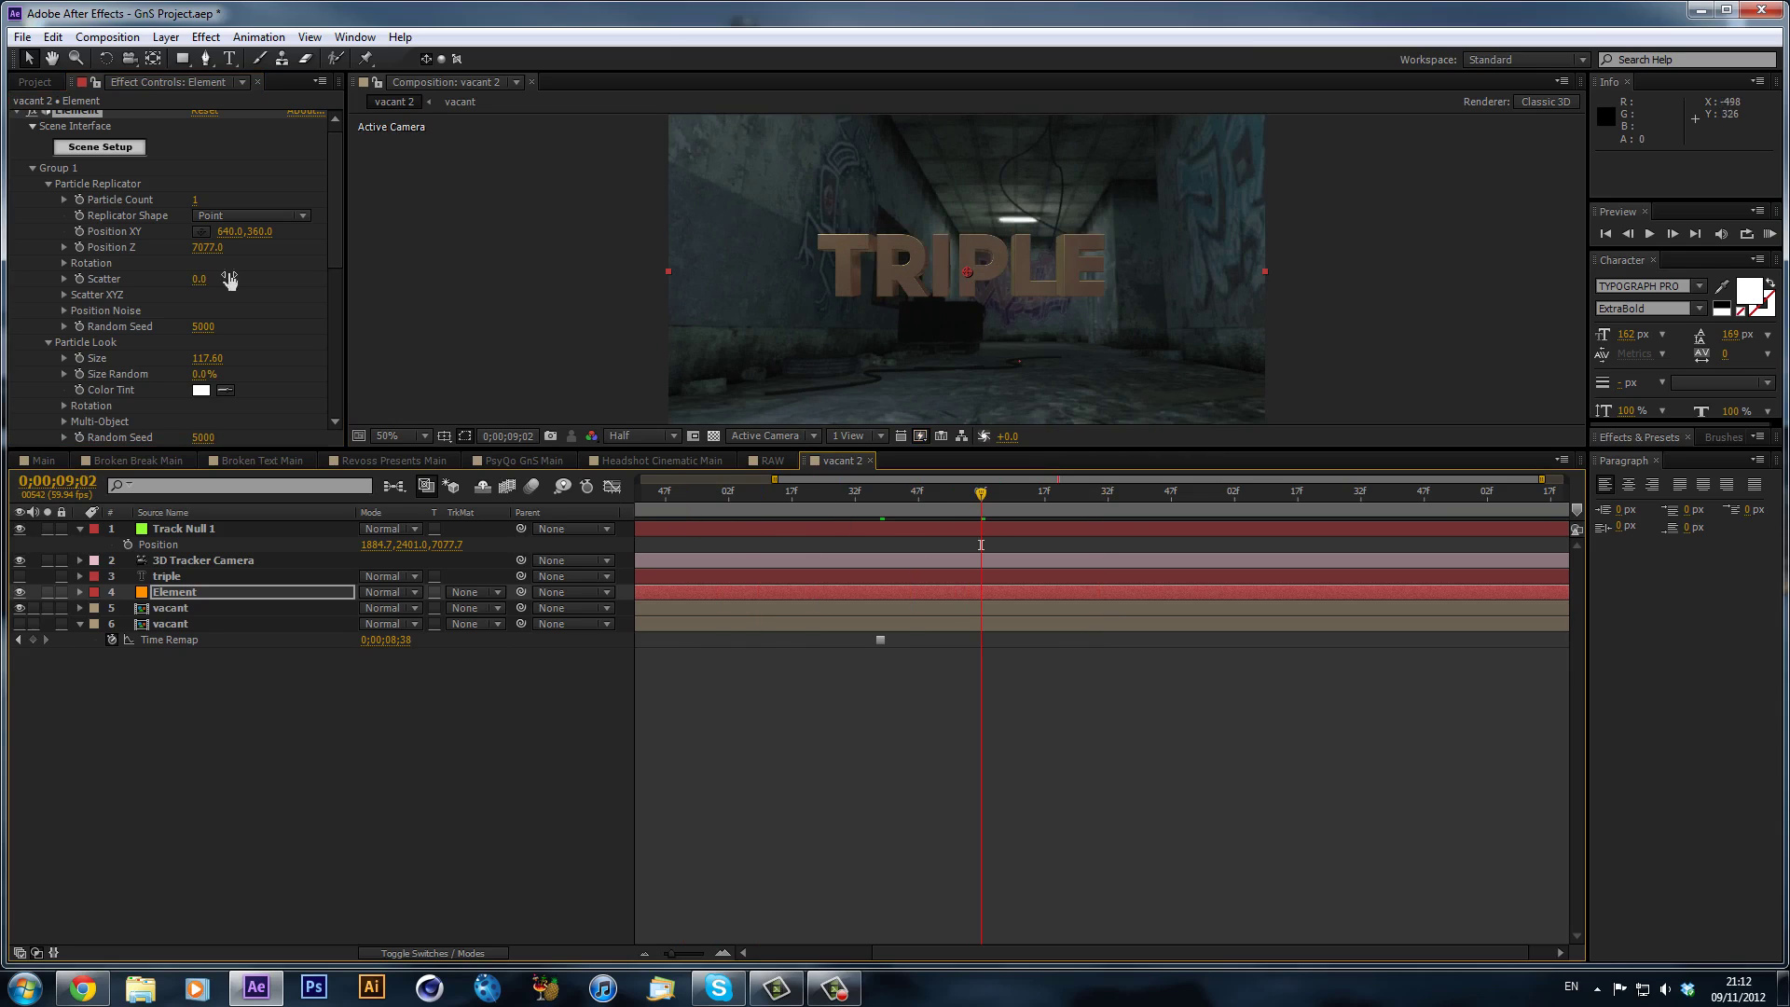
drag(259, 231, 737, 237)
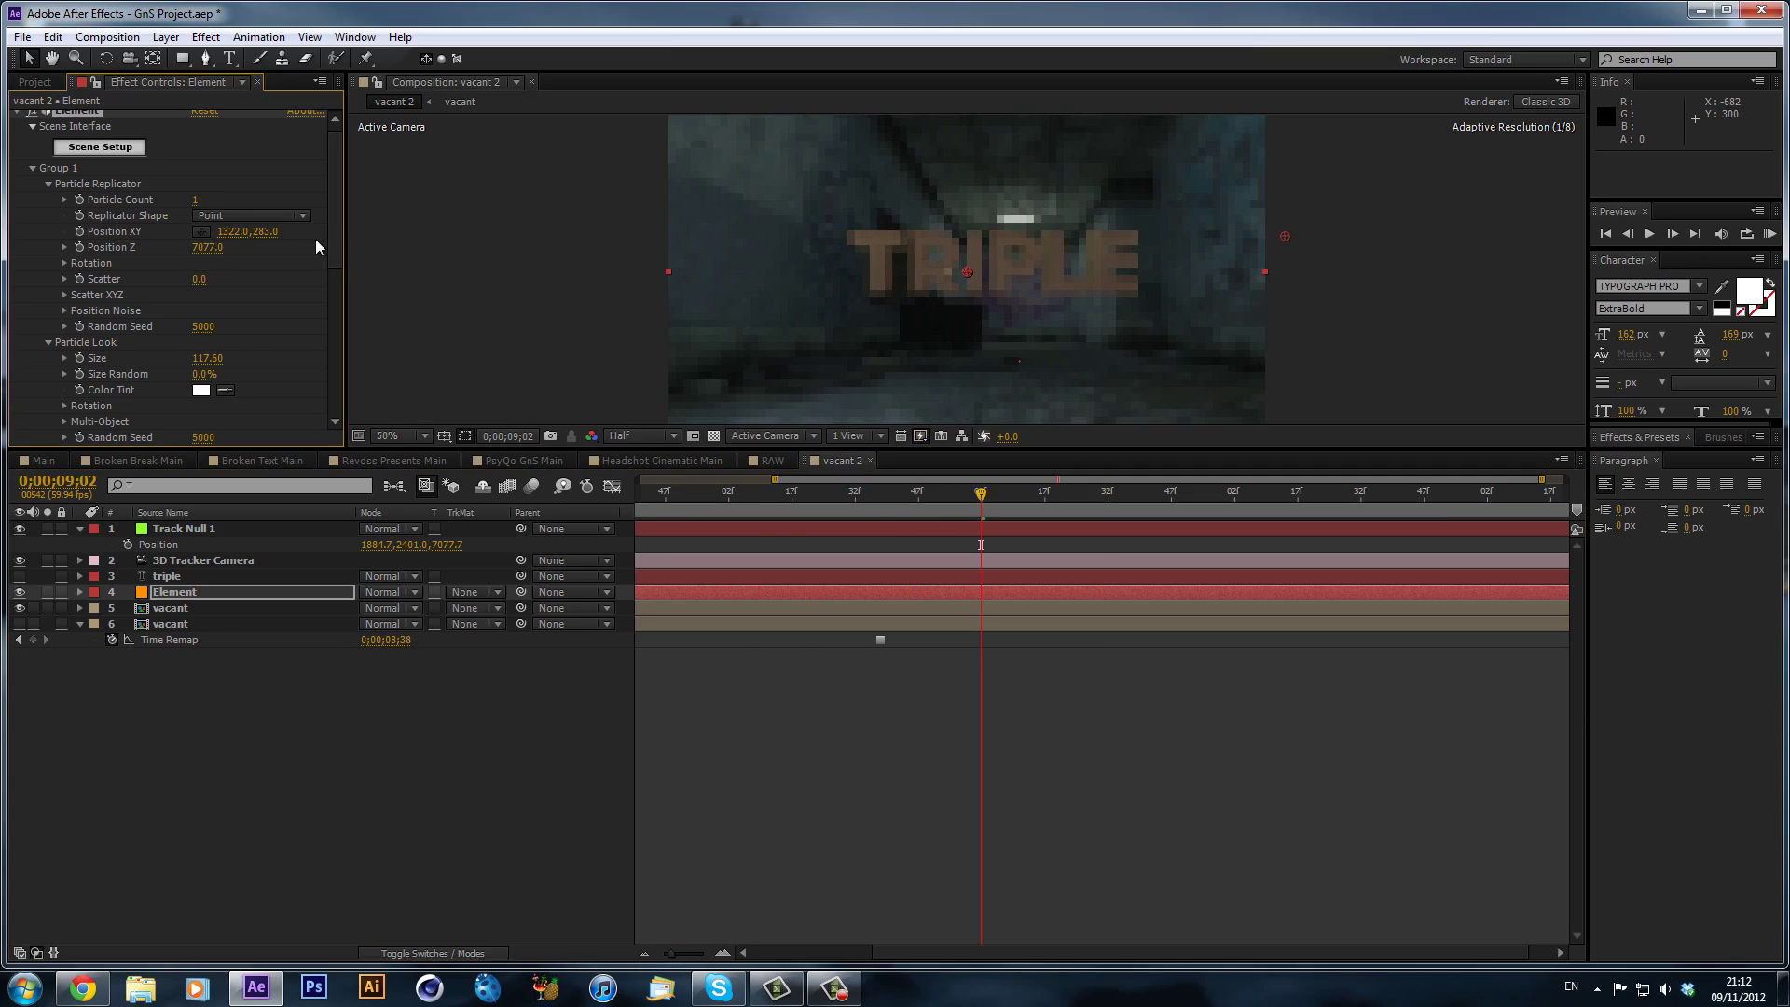
drag(269, 232, 383, 239)
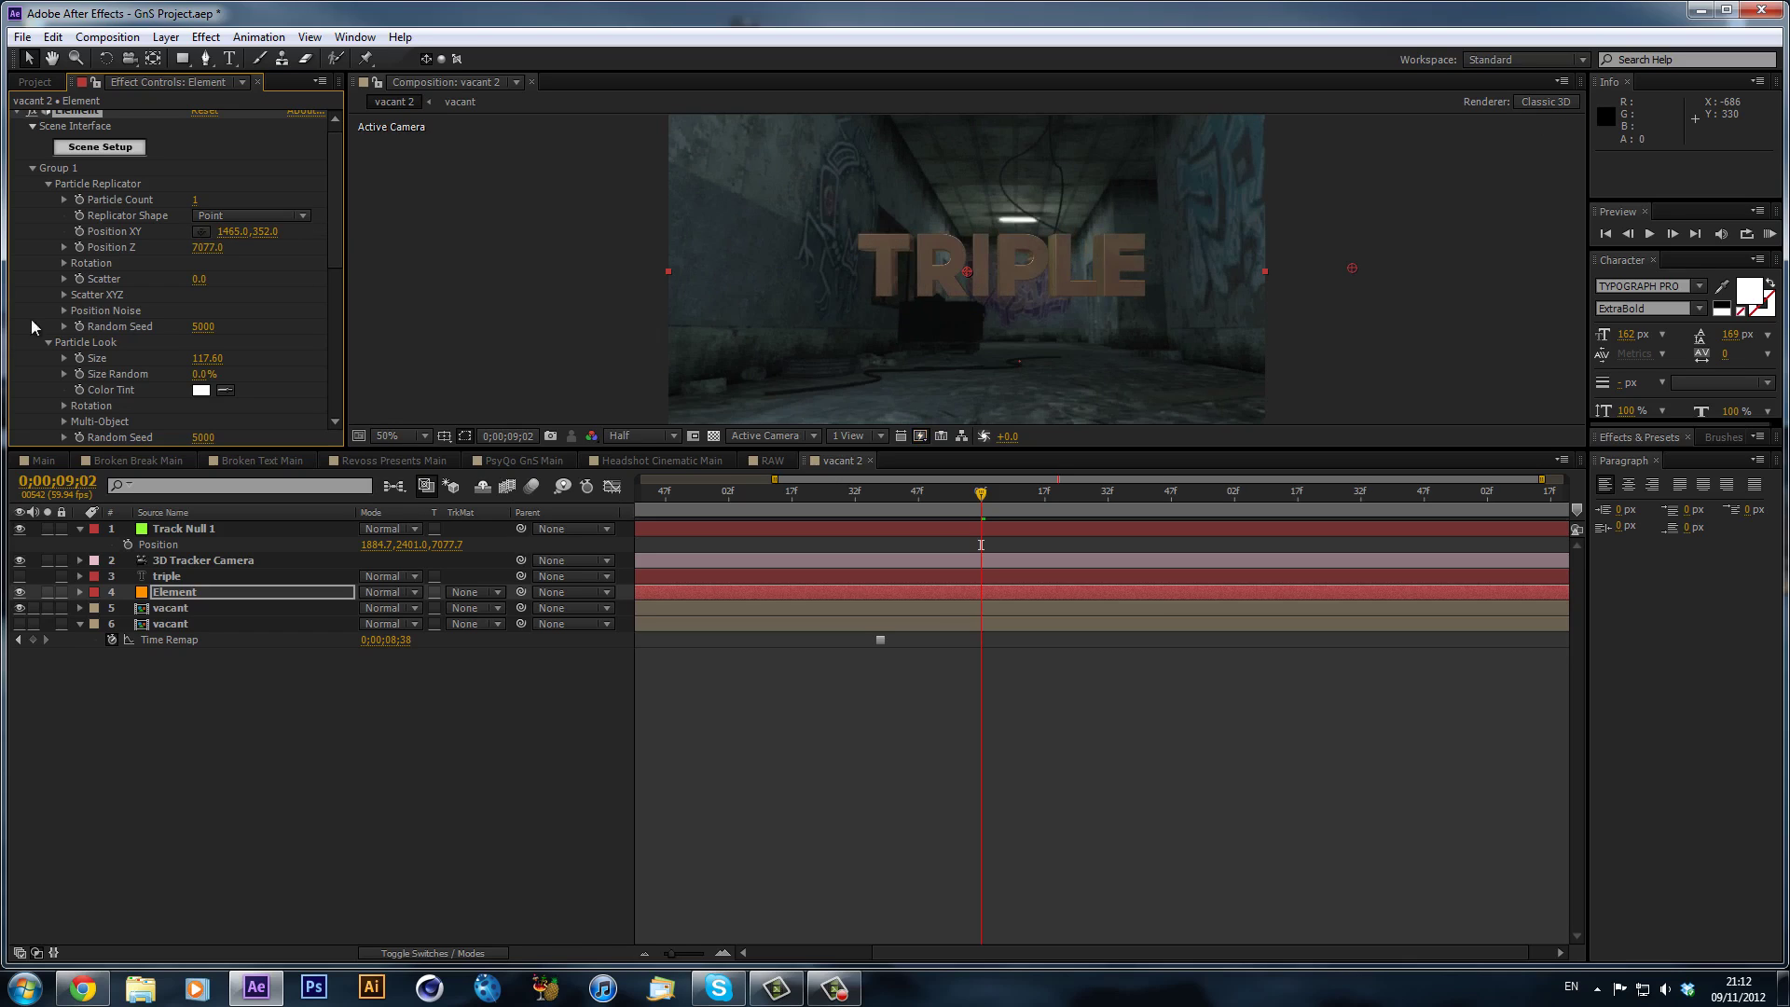
- Rotate TRIPLE to X -8° and Y 5°, then scrub the timeline to check the tracking
click(63, 262)
drag(225, 298, 236, 304)
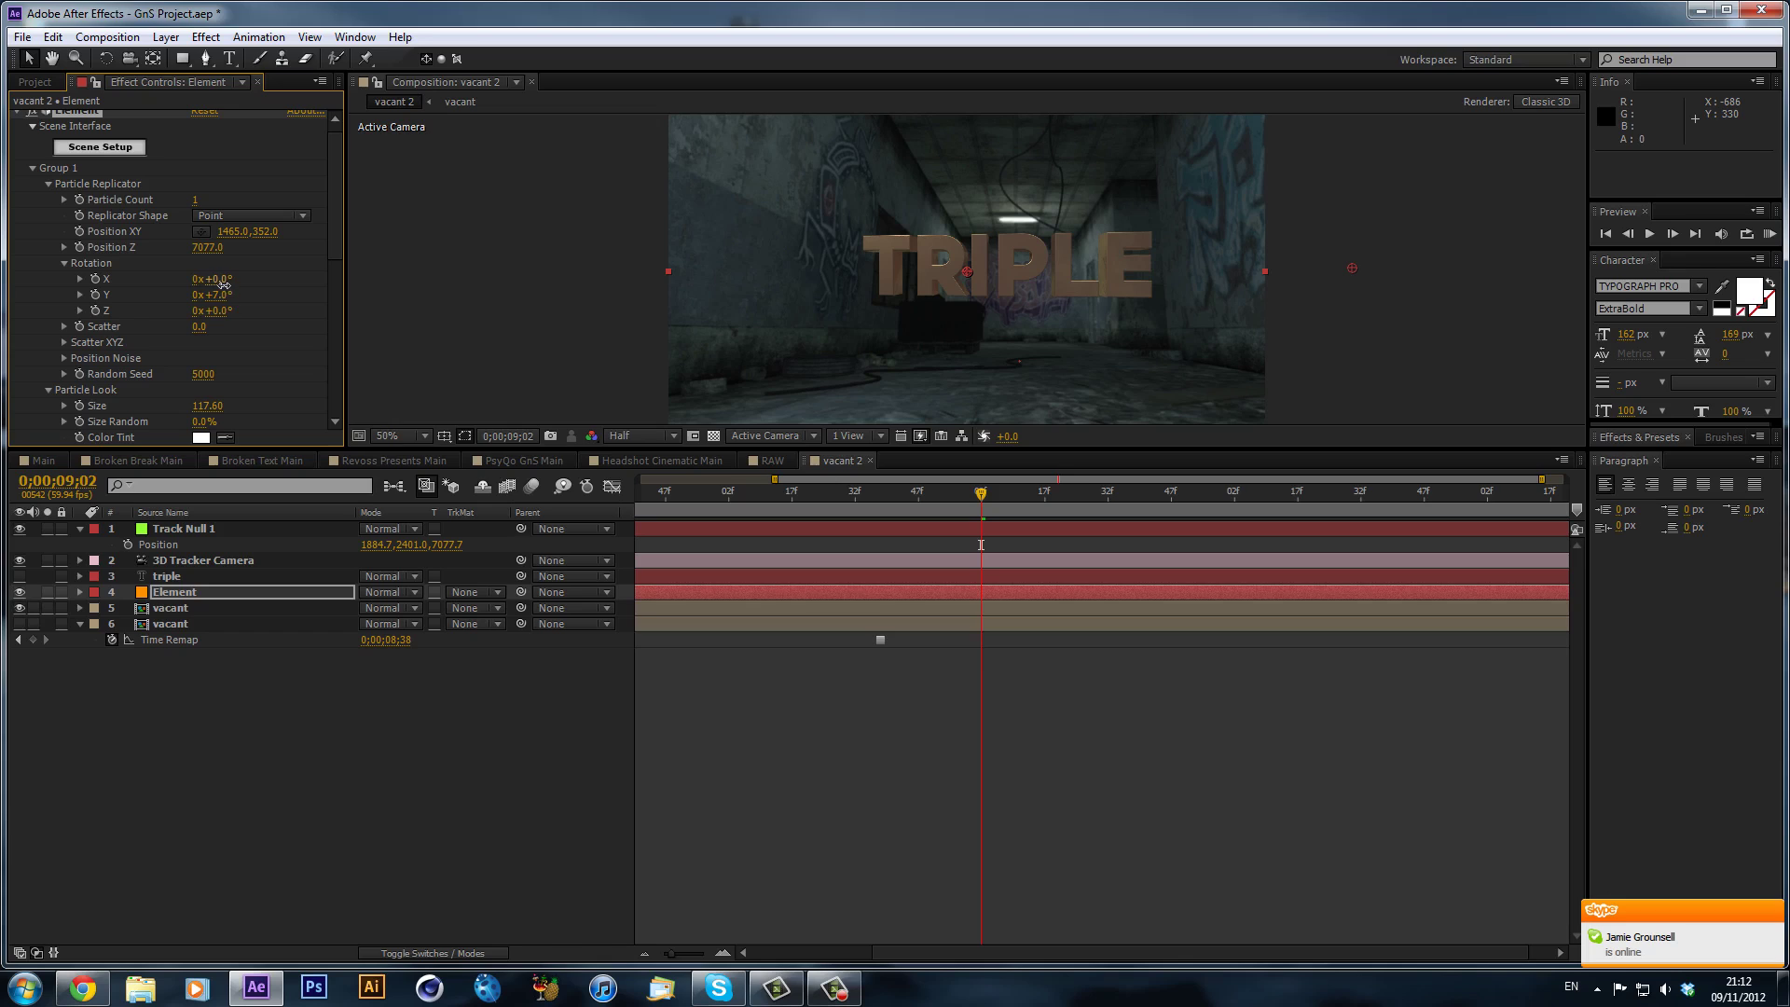
drag(222, 280, 212, 280)
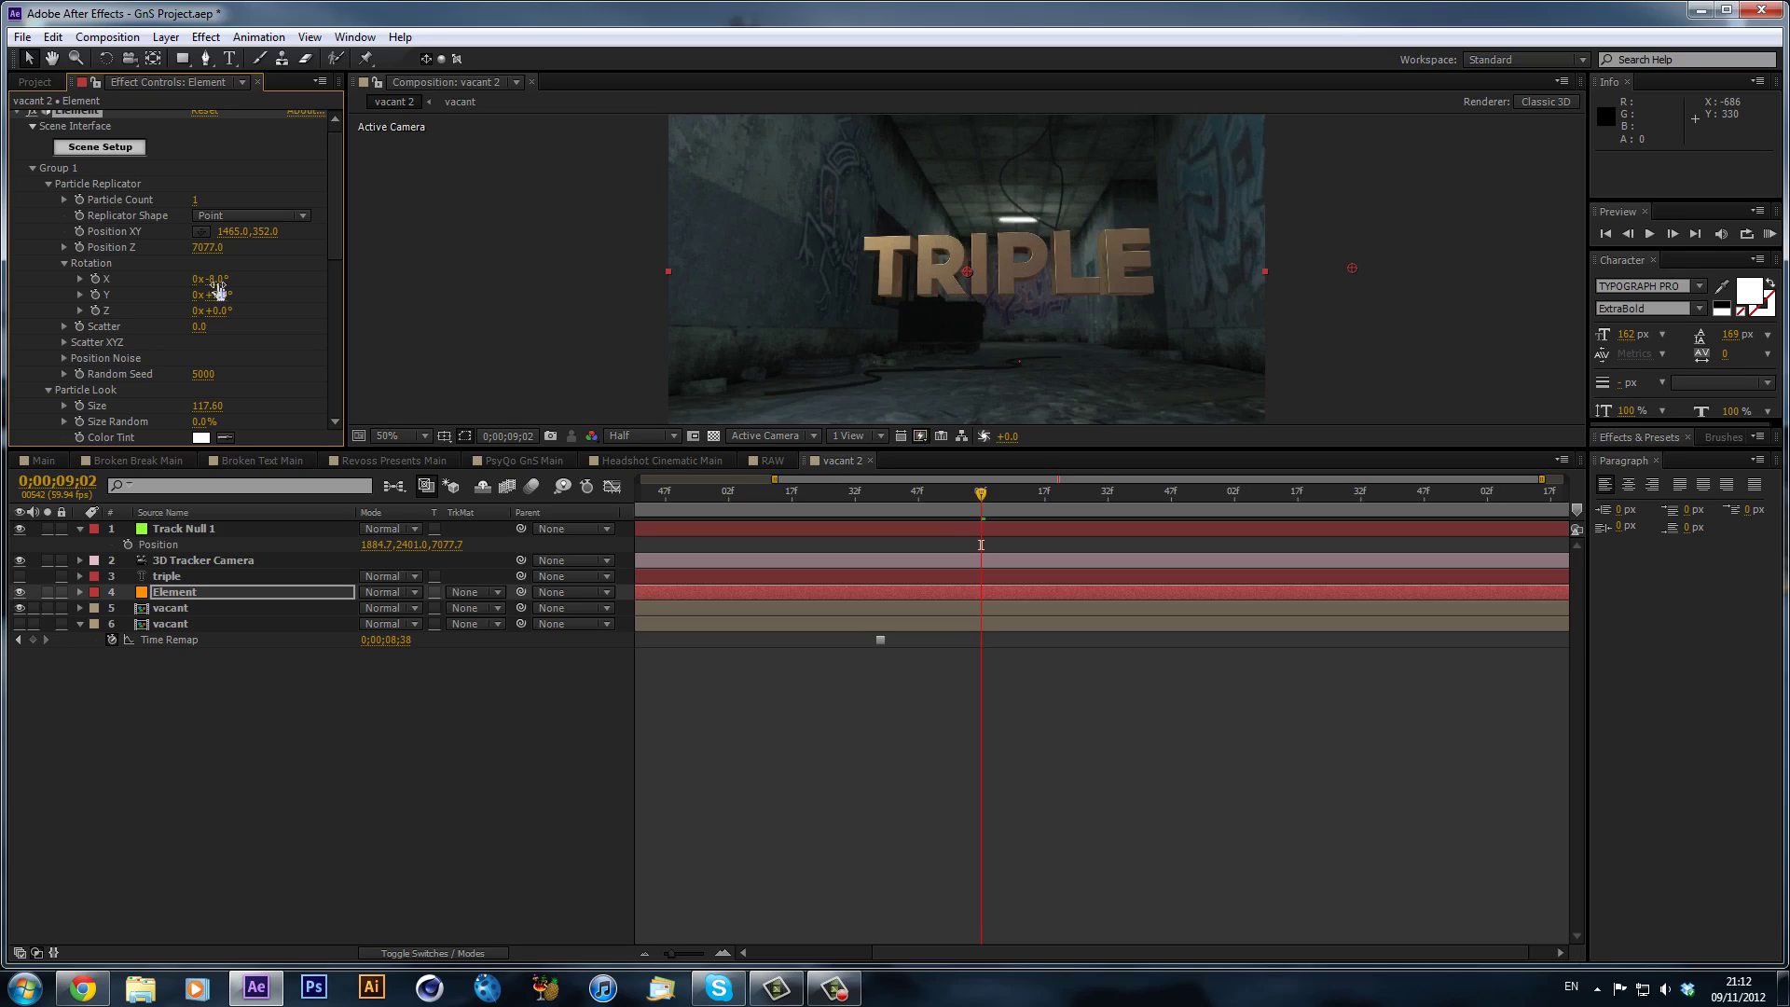
drag(228, 296, 220, 304)
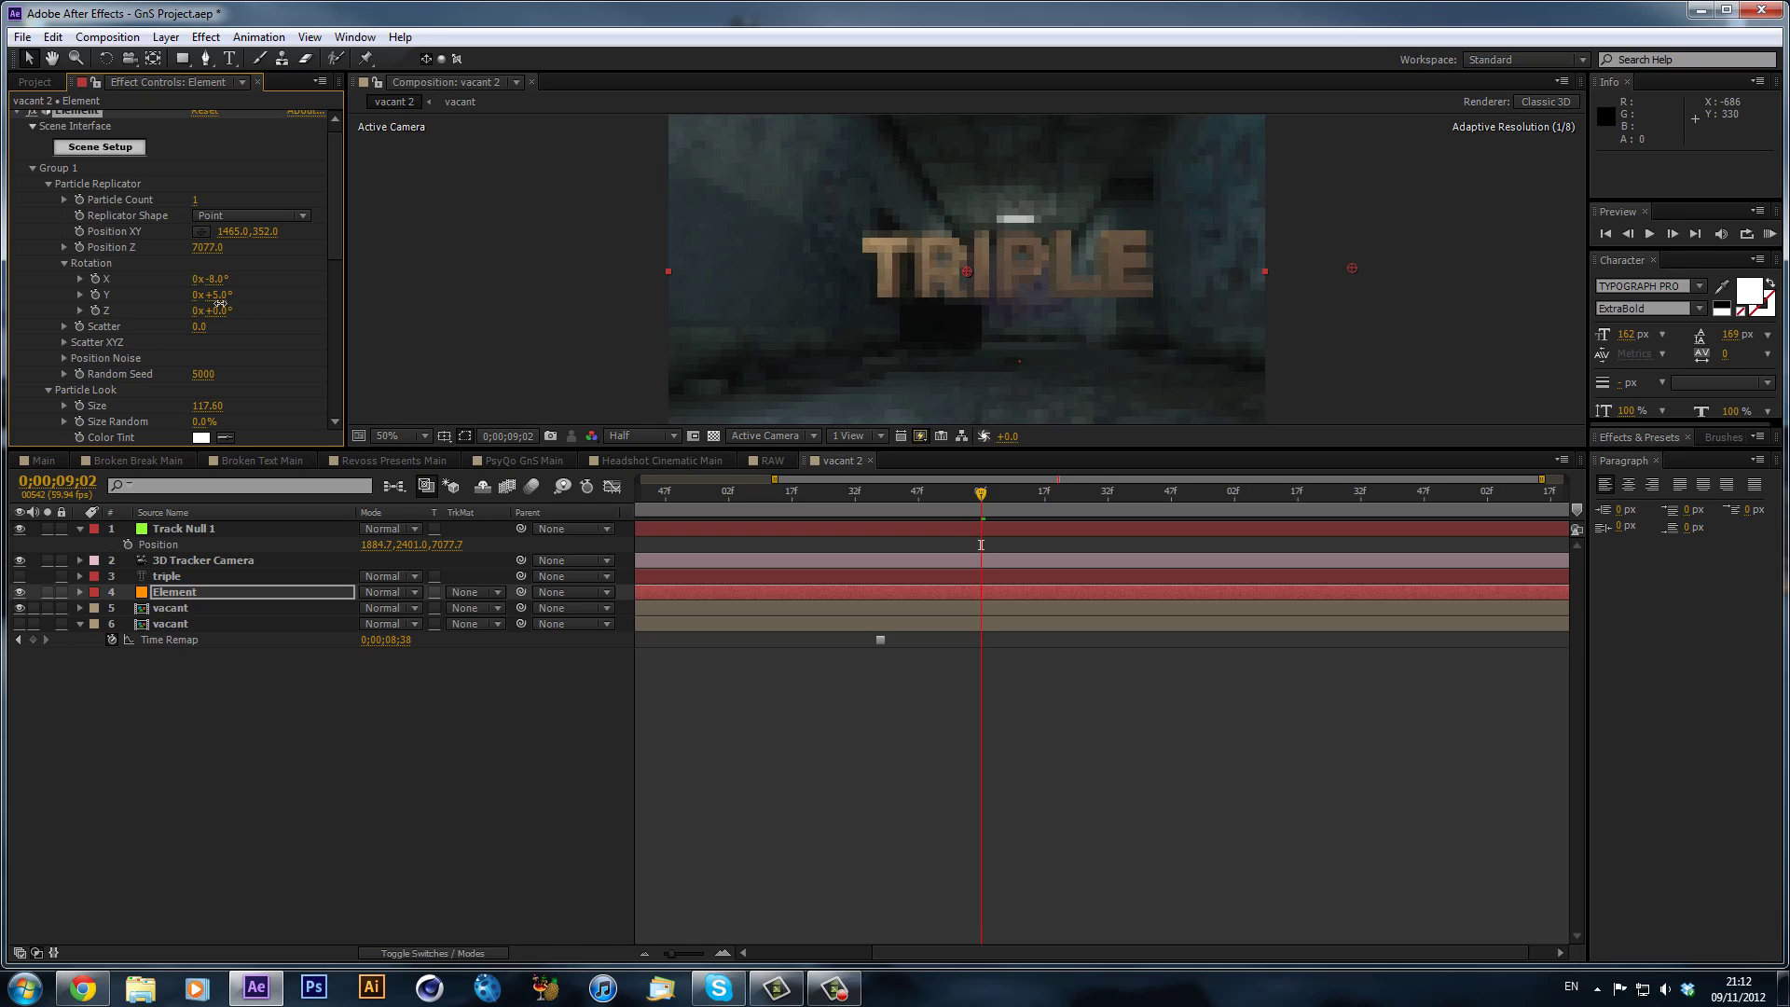
click(944, 741)
drag(1016, 512, 1123, 550)
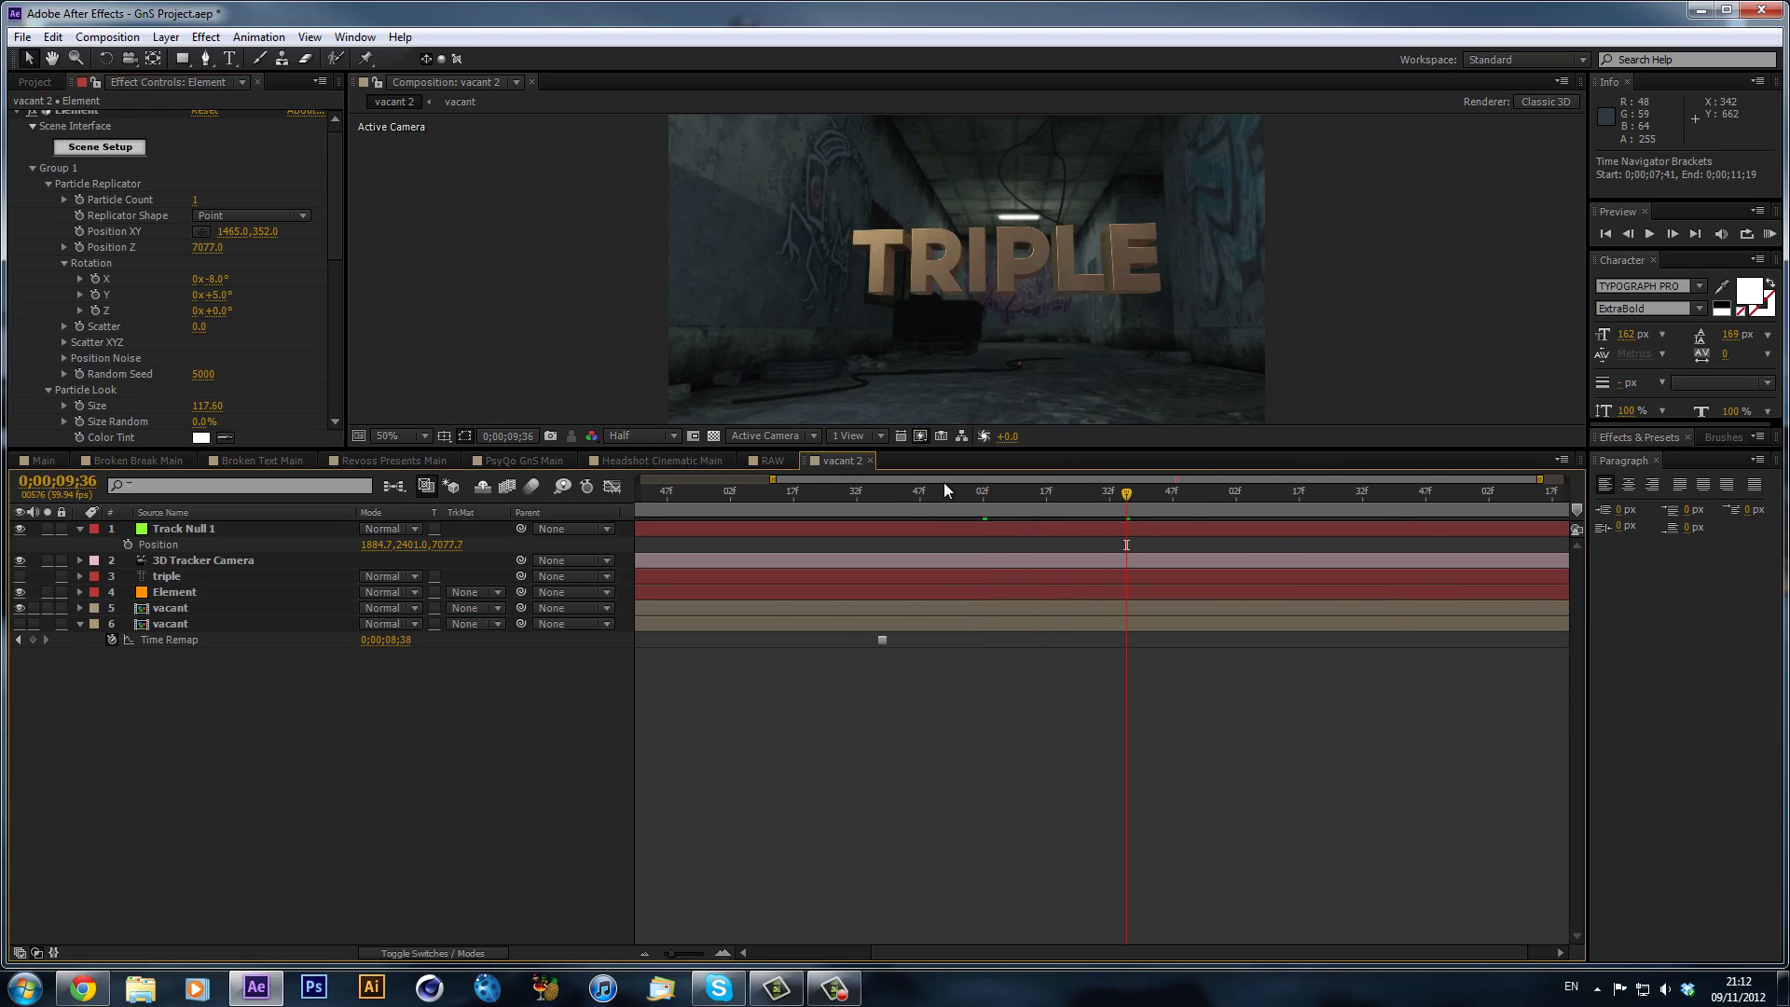
drag(921, 504, 799, 535)
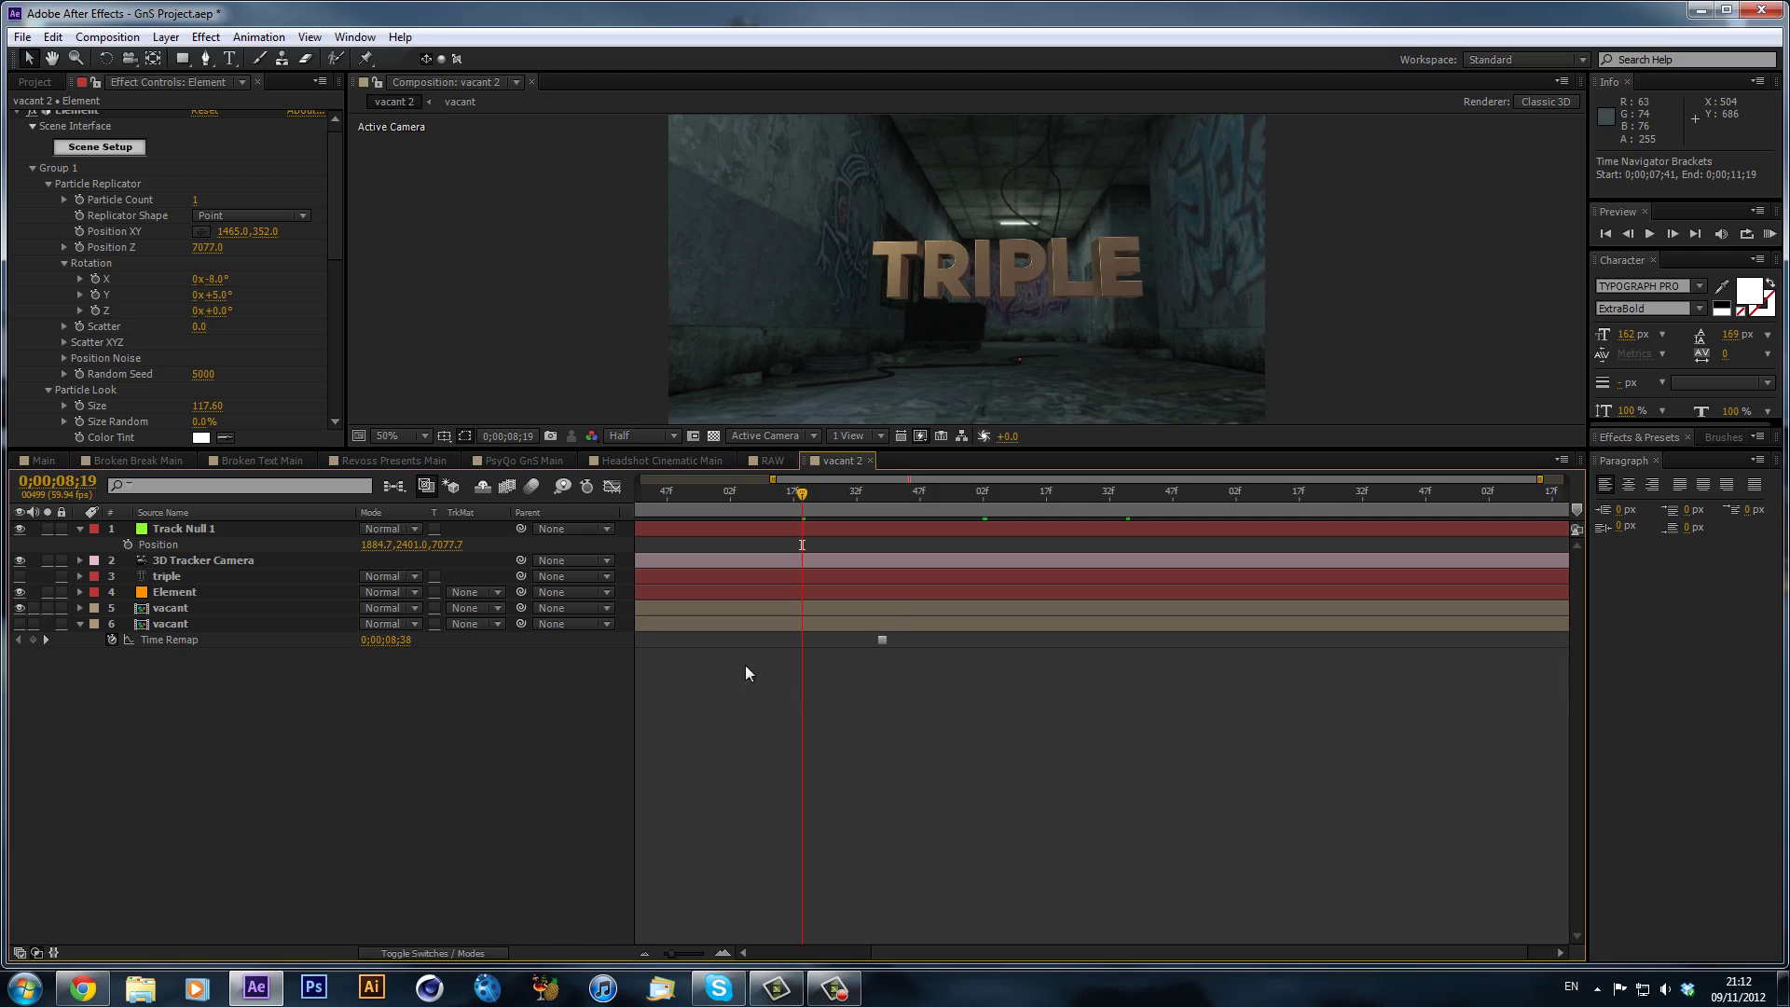
- Apply a Curves effect to the Element text layer
click(179, 591)
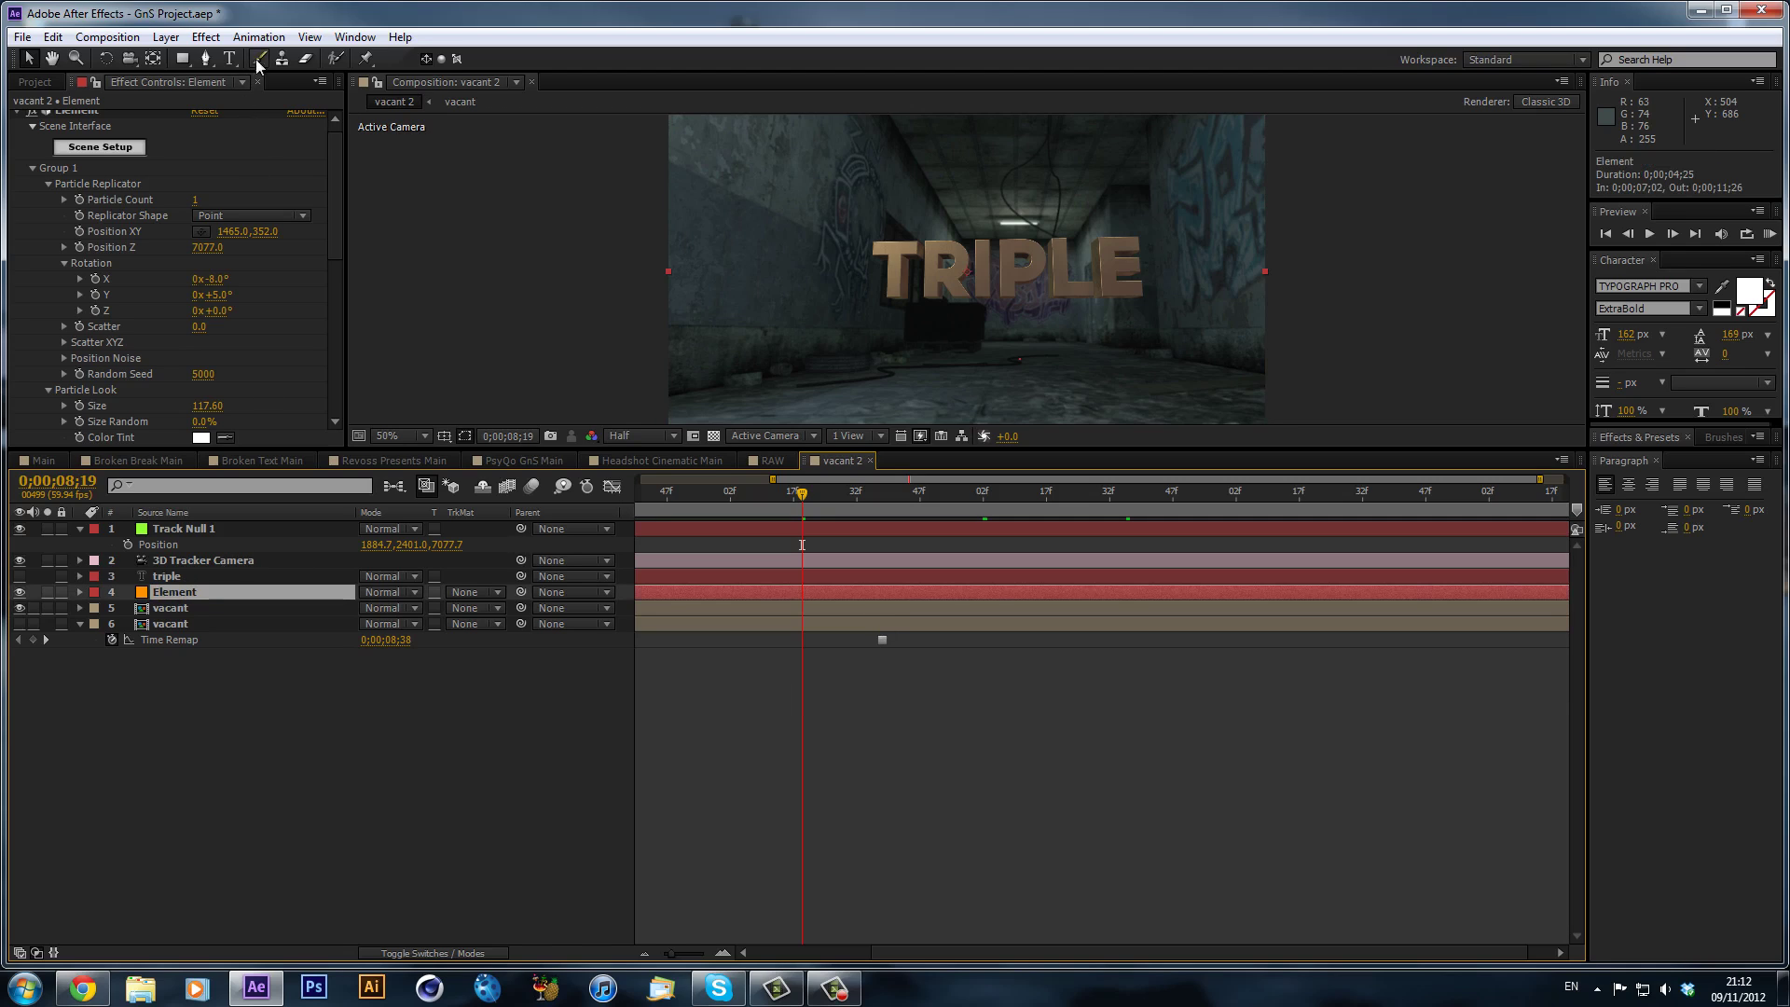
click(1651, 260)
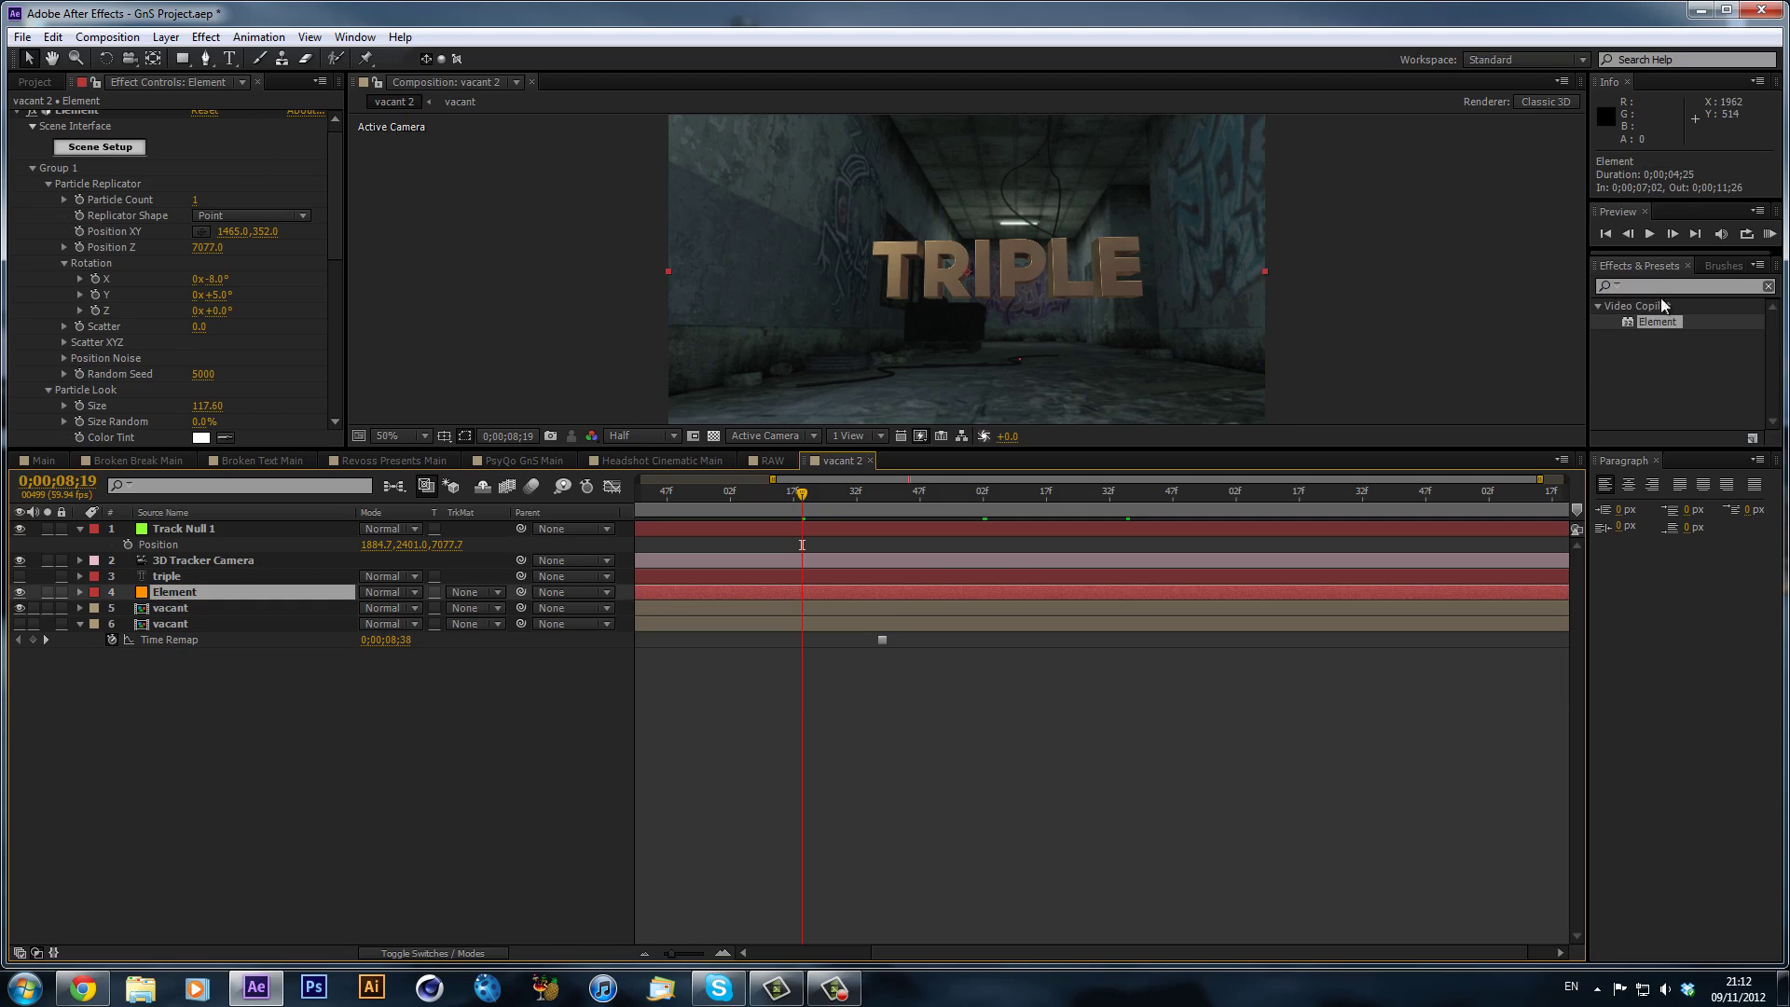
click(1680, 285)
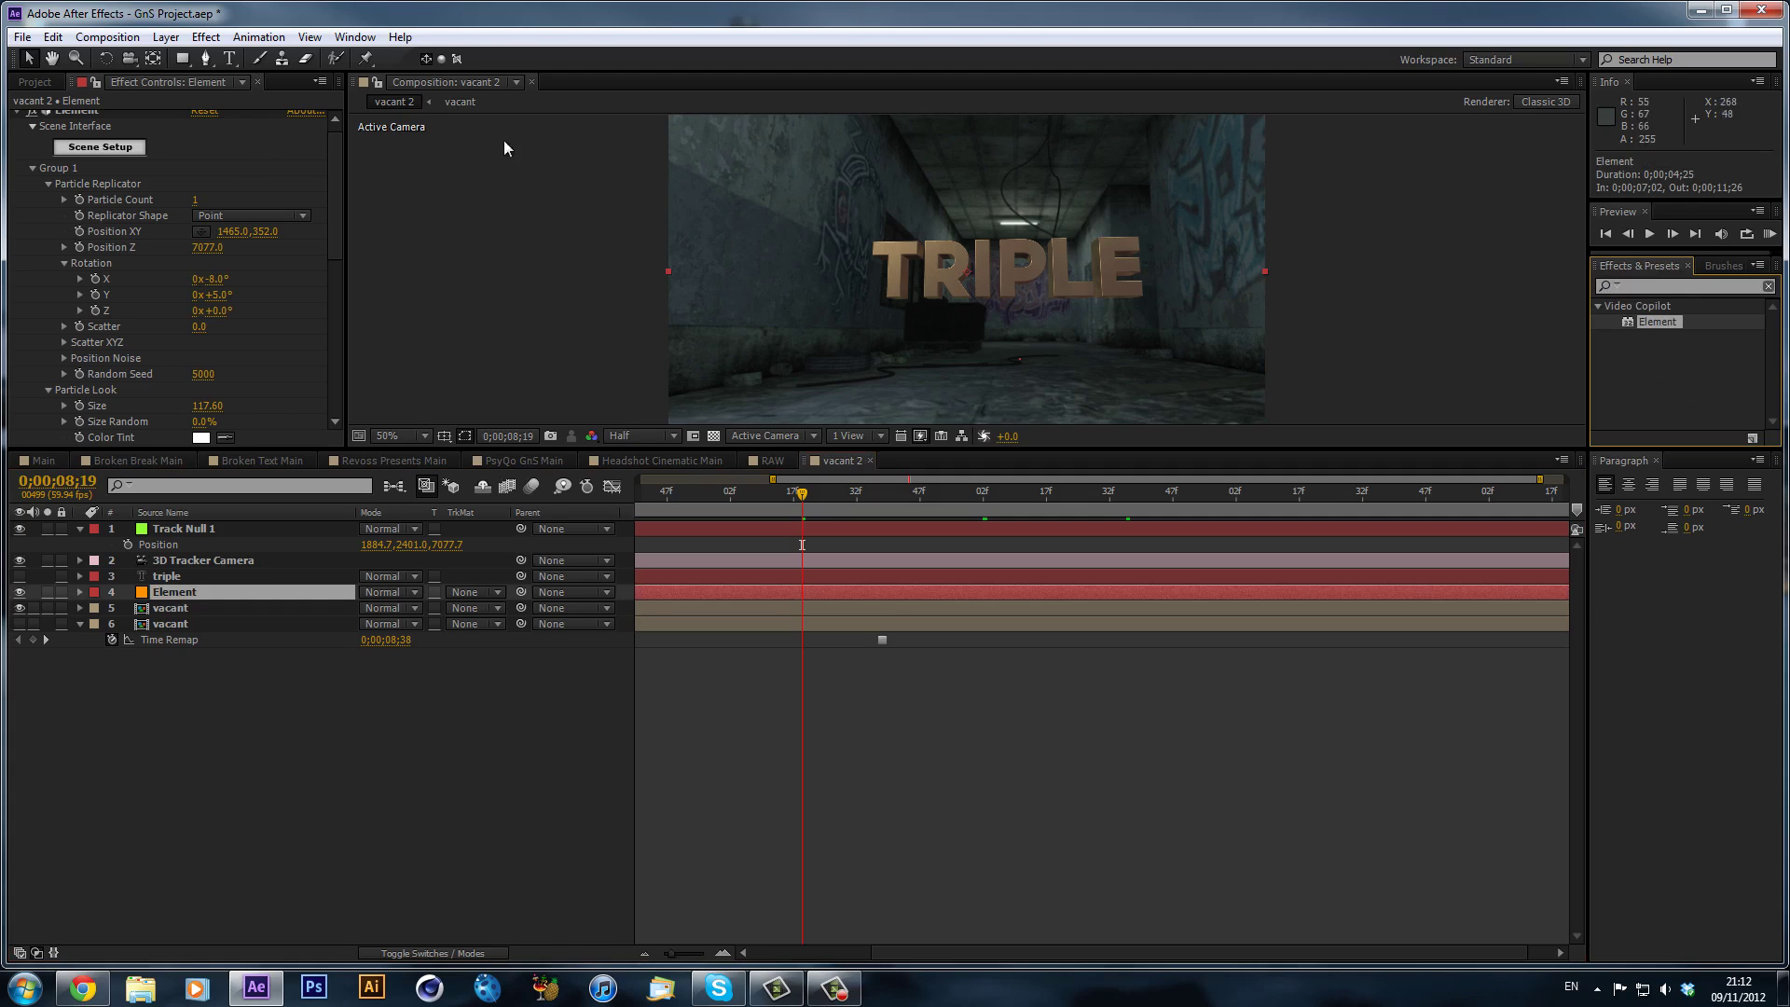
click(182, 593)
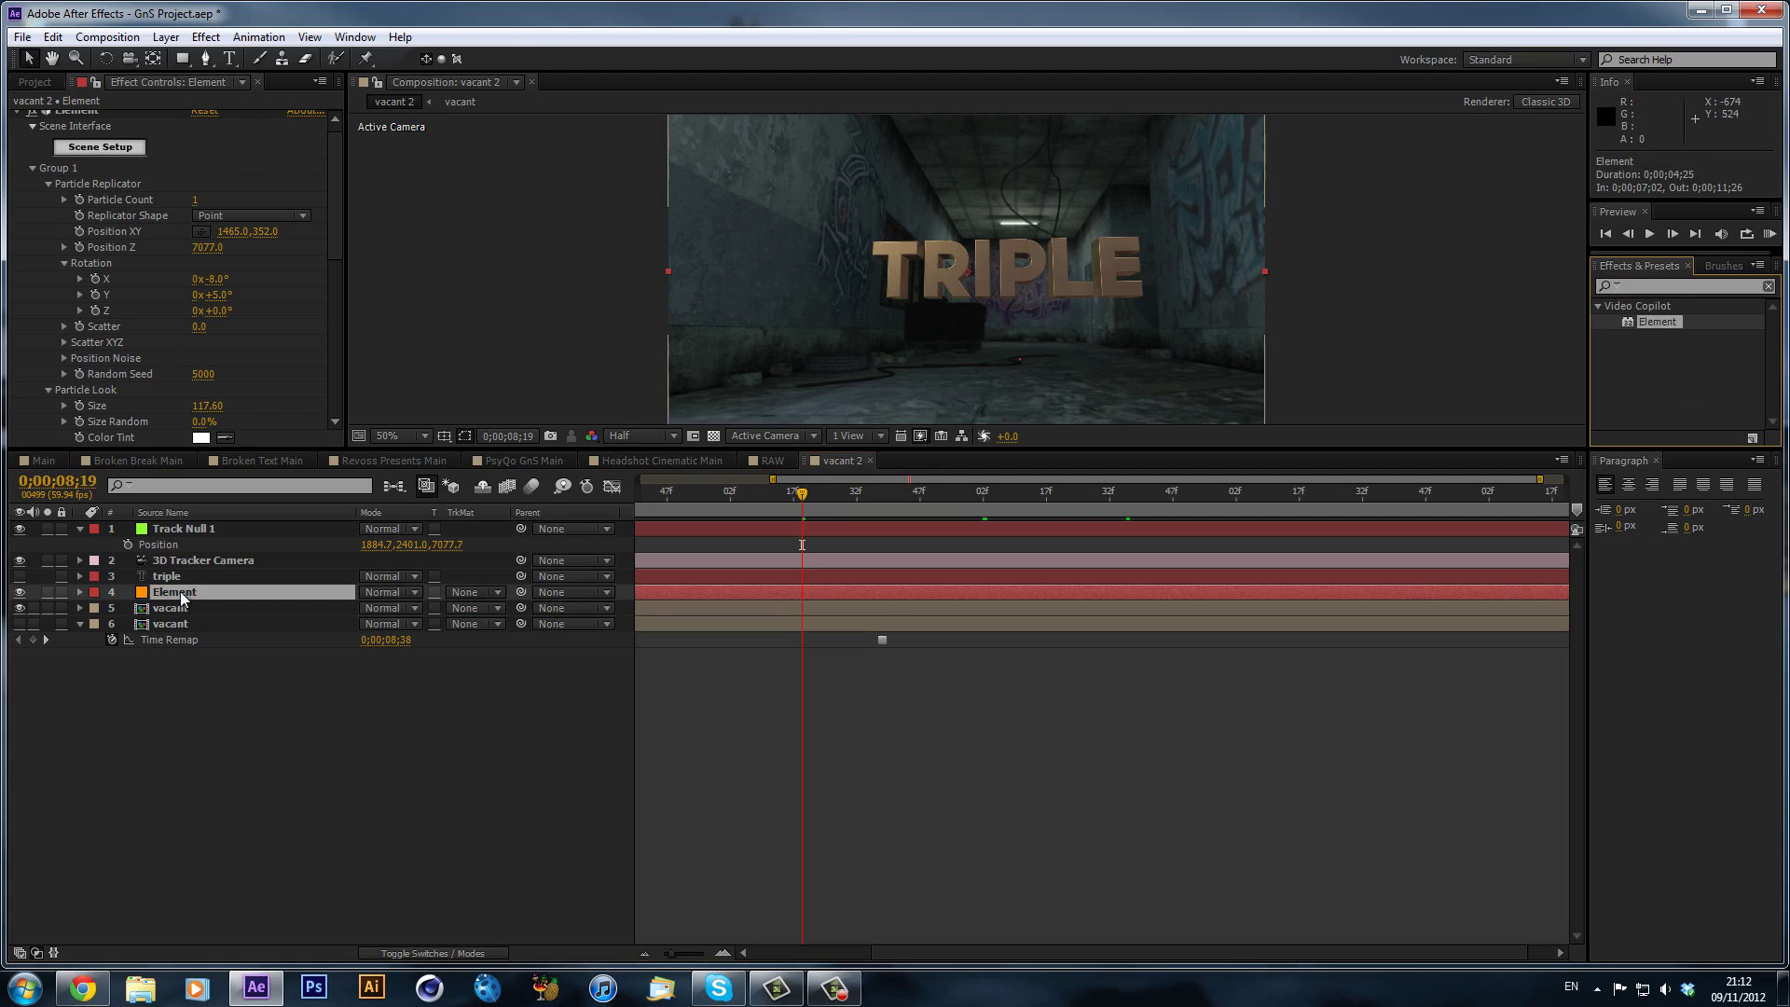
click(206, 36)
mouse_move(279, 209)
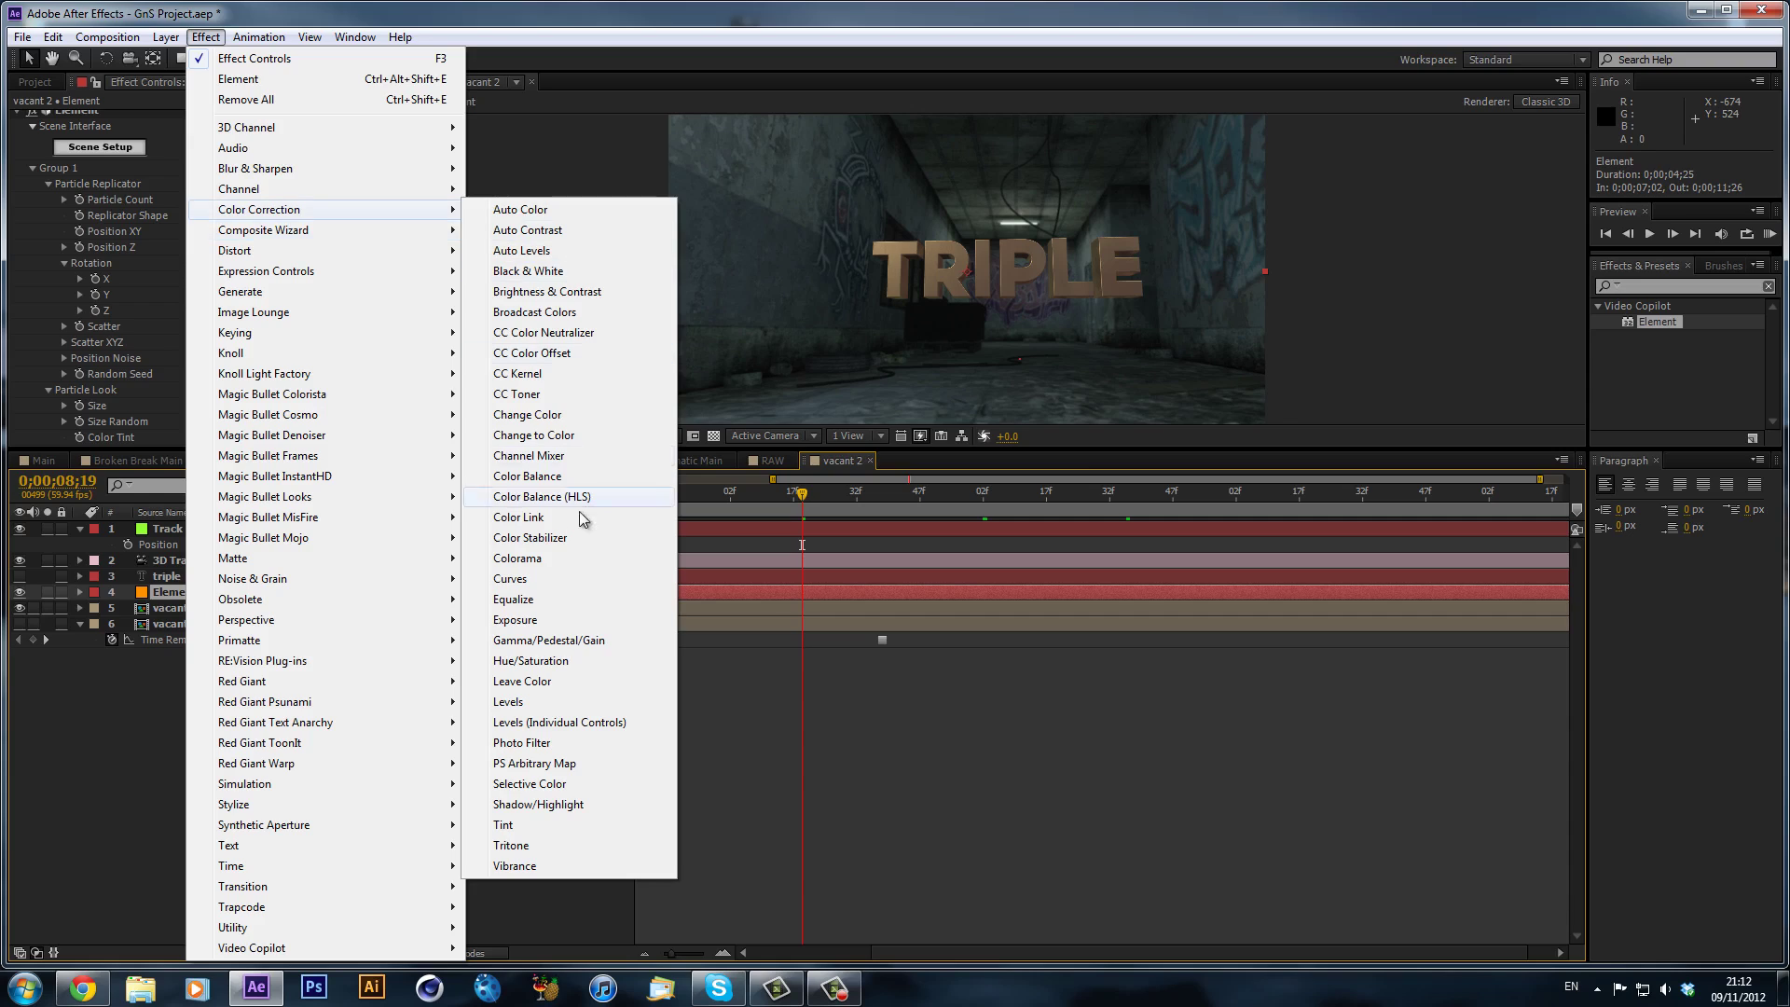
click(522, 582)
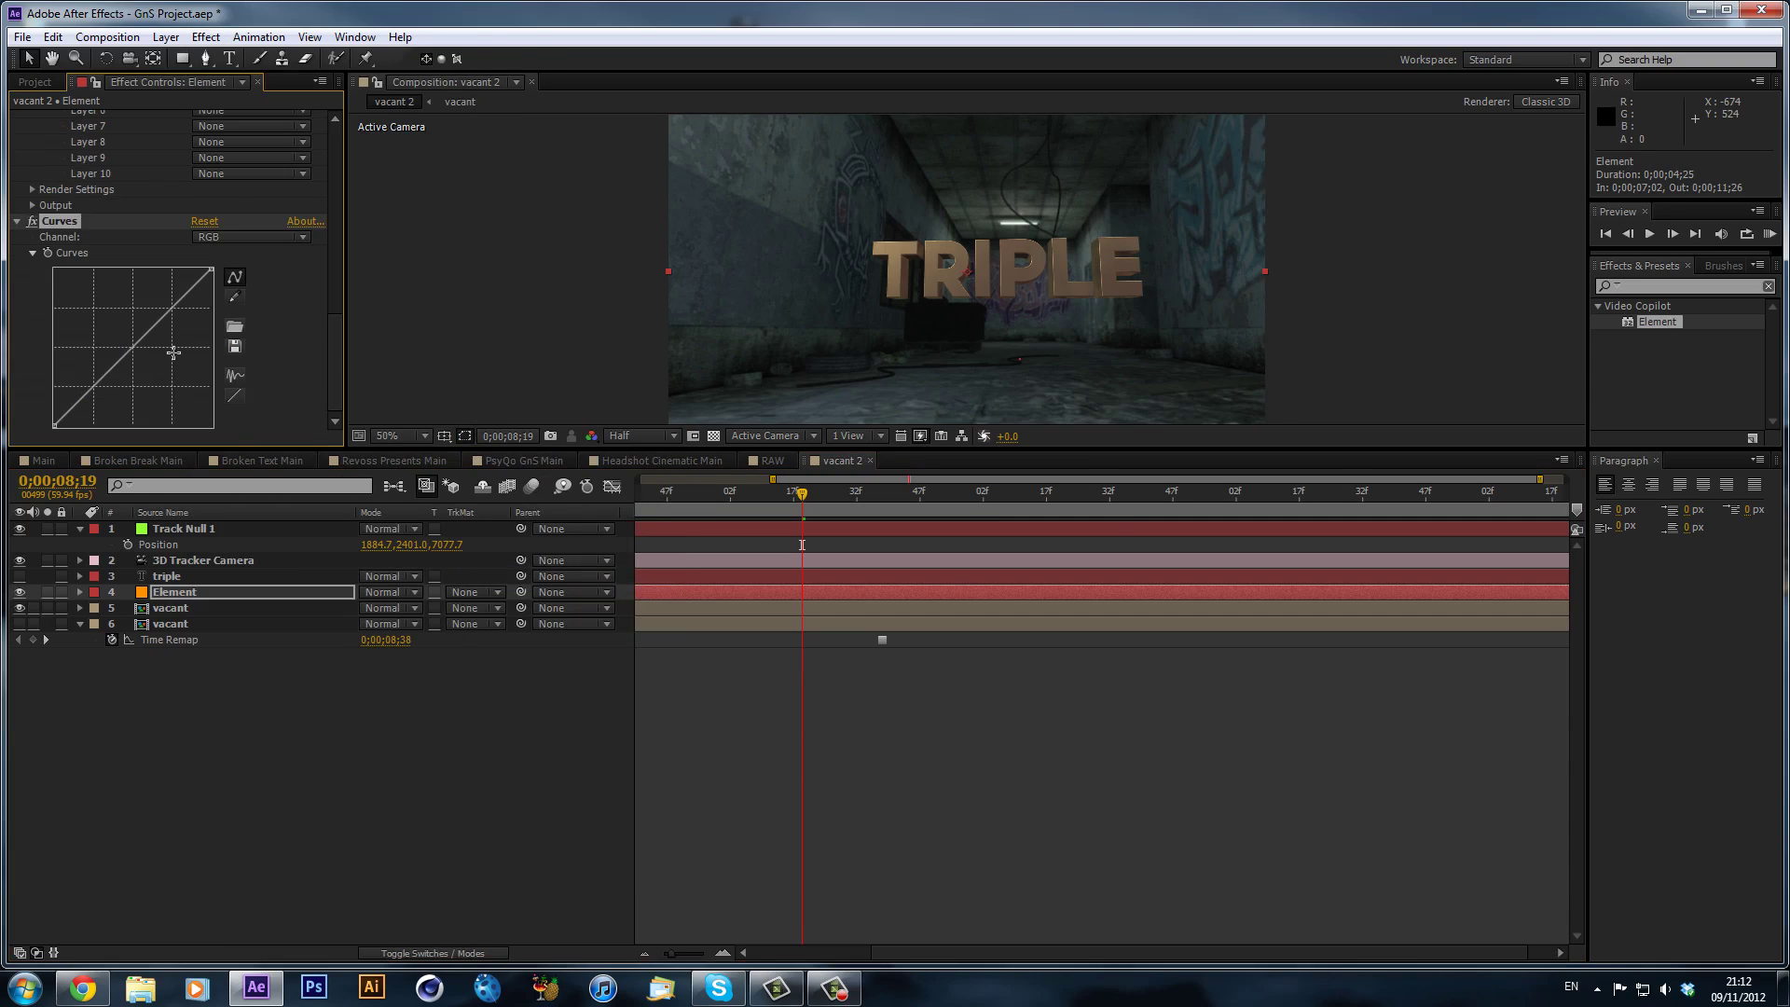
- Lift the RGB curve slightly and pull the Red, Green and Blue curves down
drag(169, 315, 120, 366)
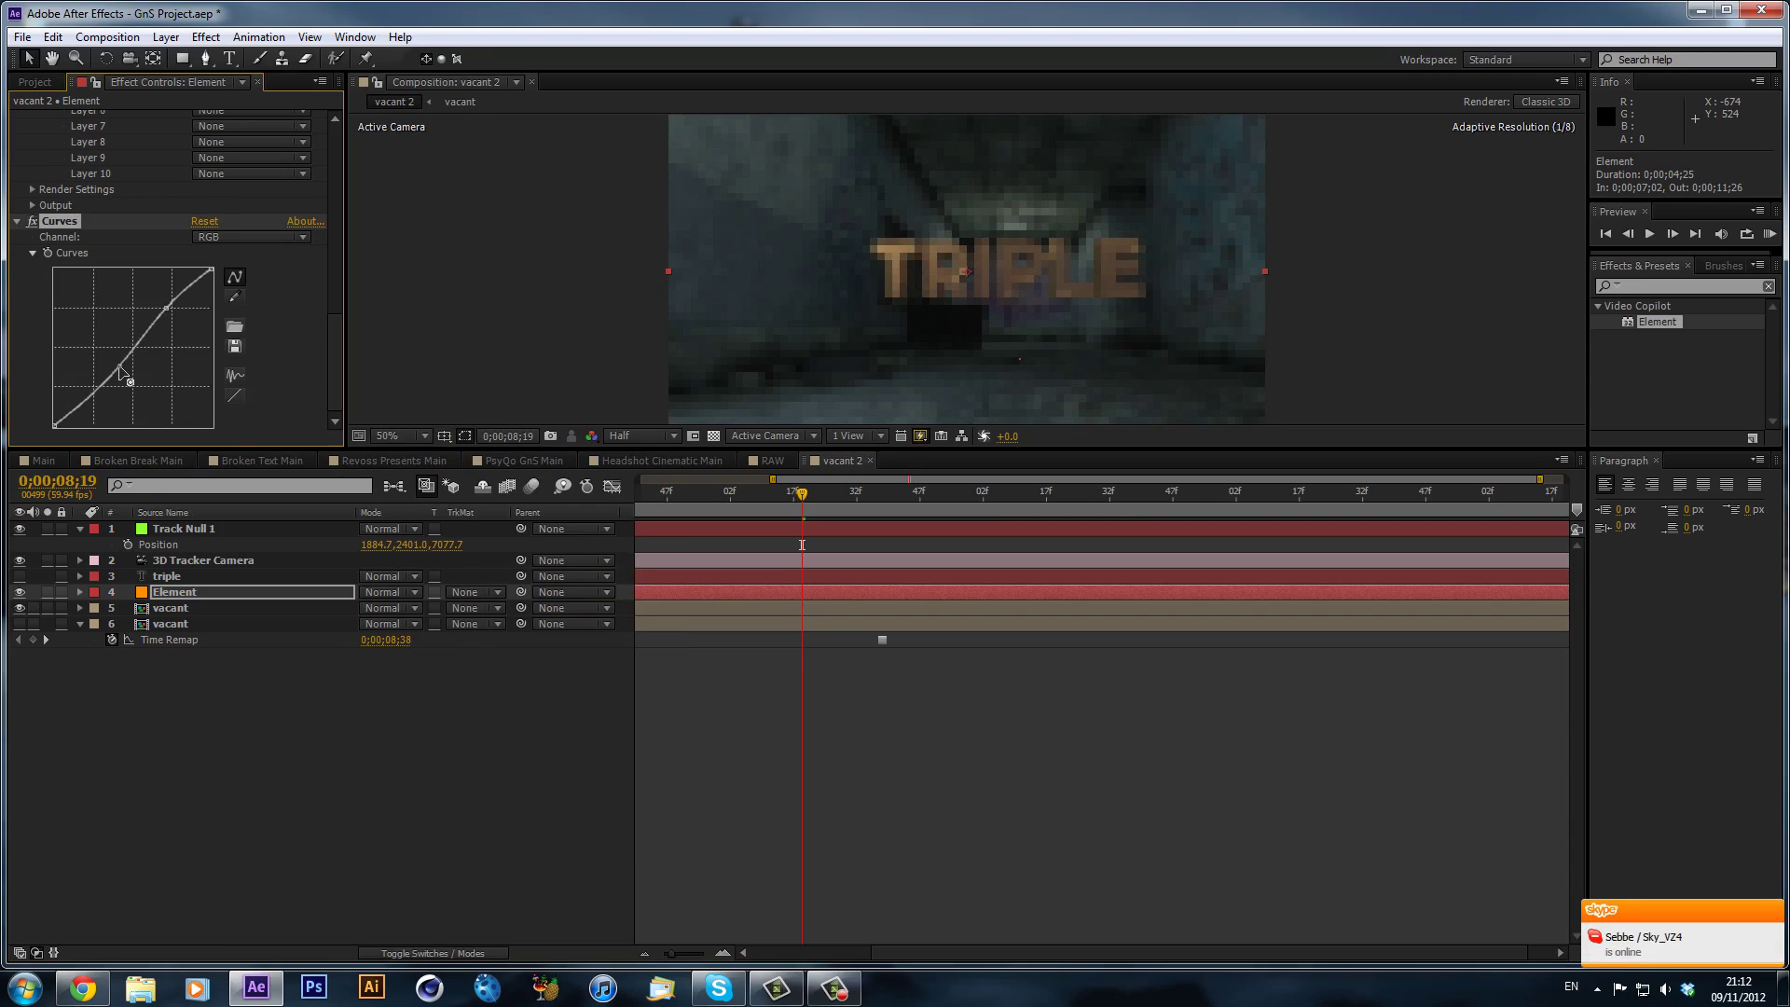
click(239, 237)
click(248, 278)
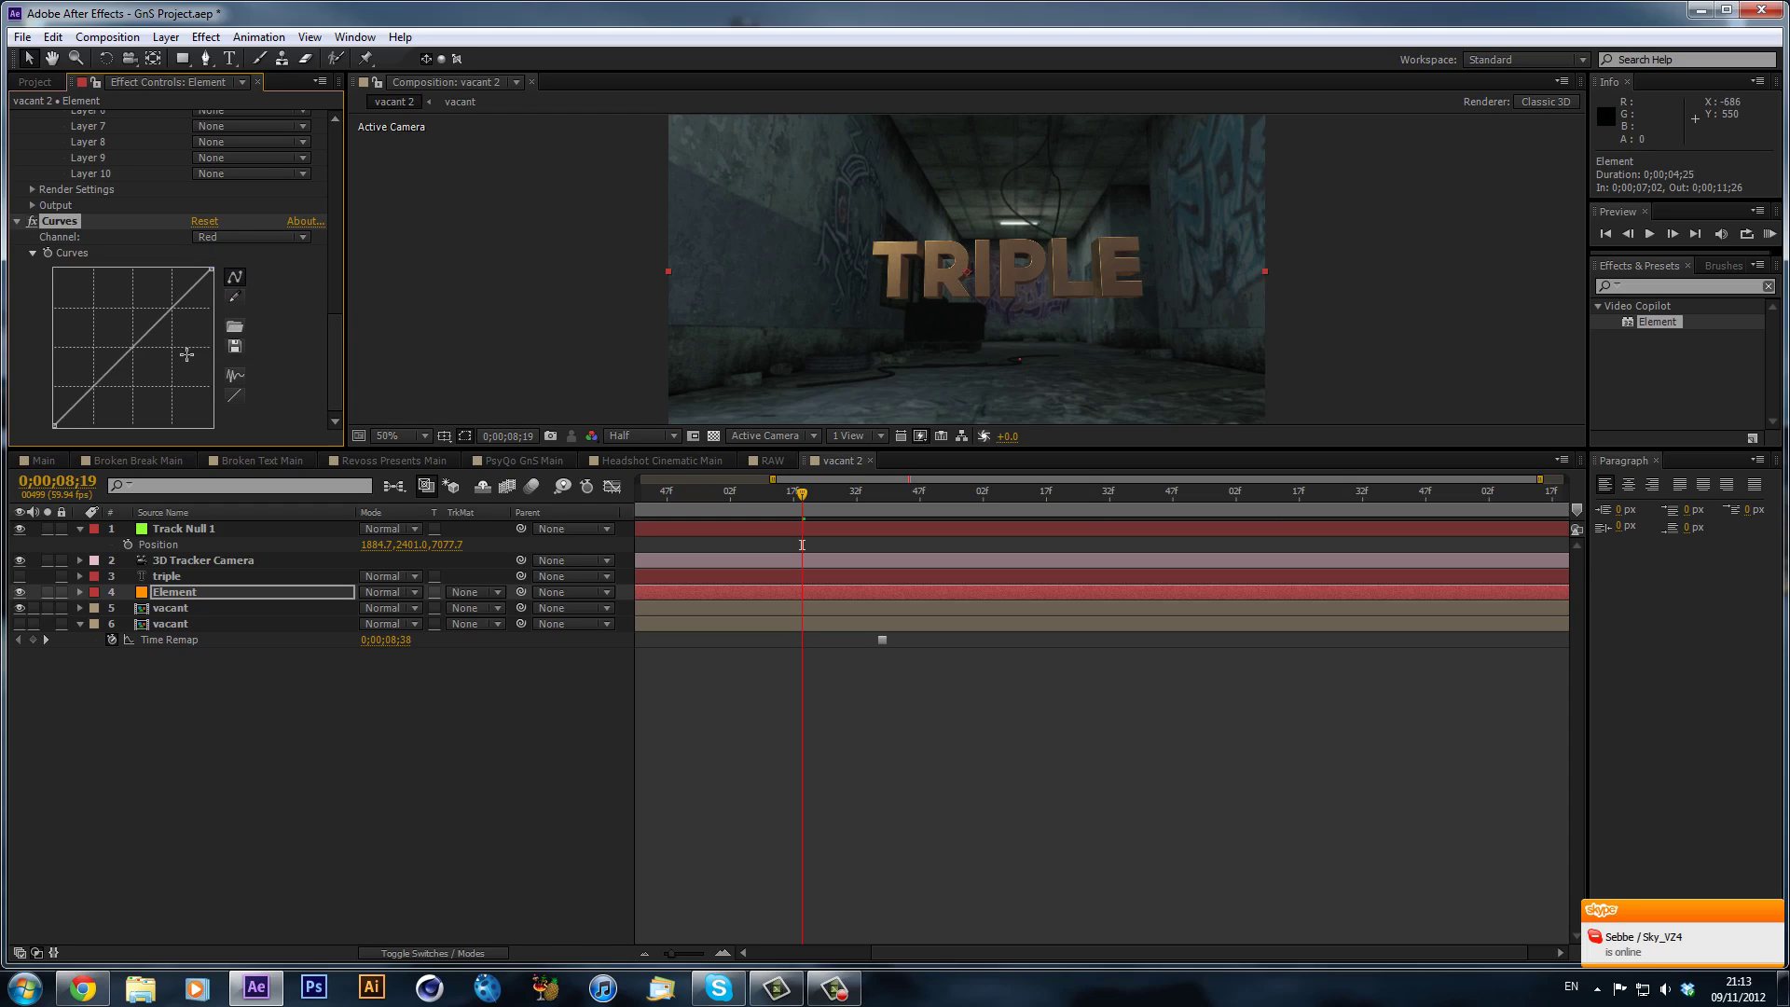
drag(145, 339, 145, 343)
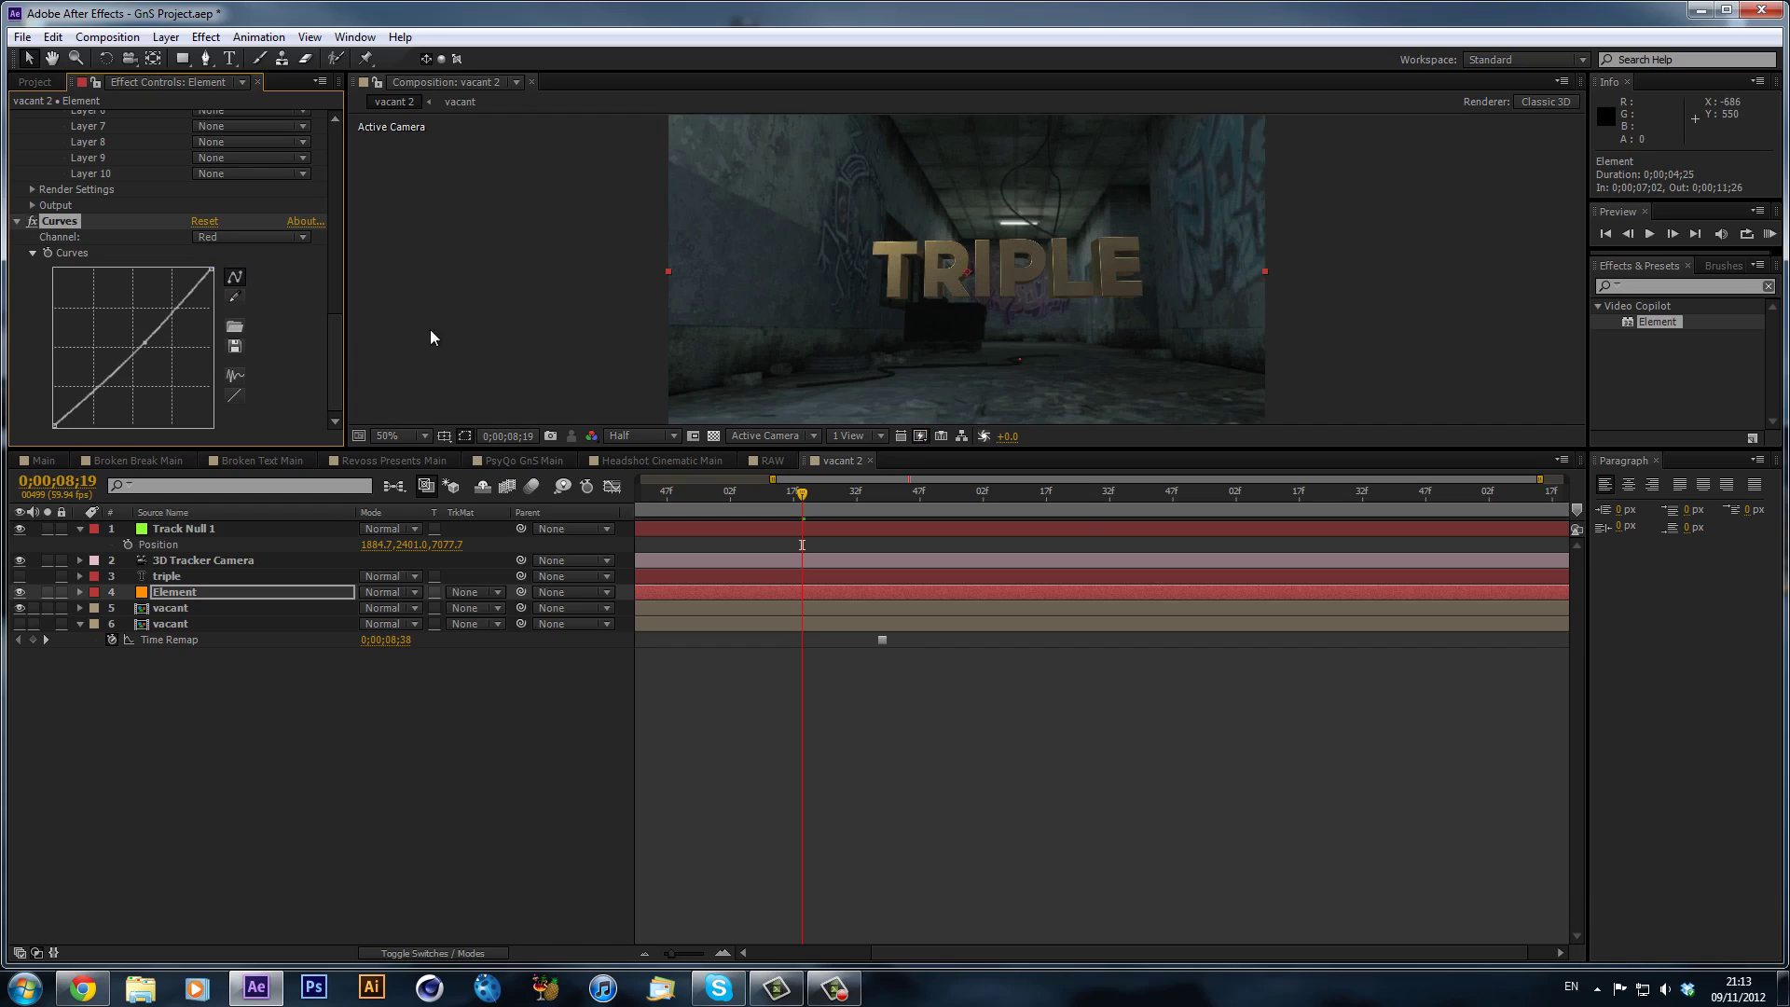
click(237, 233)
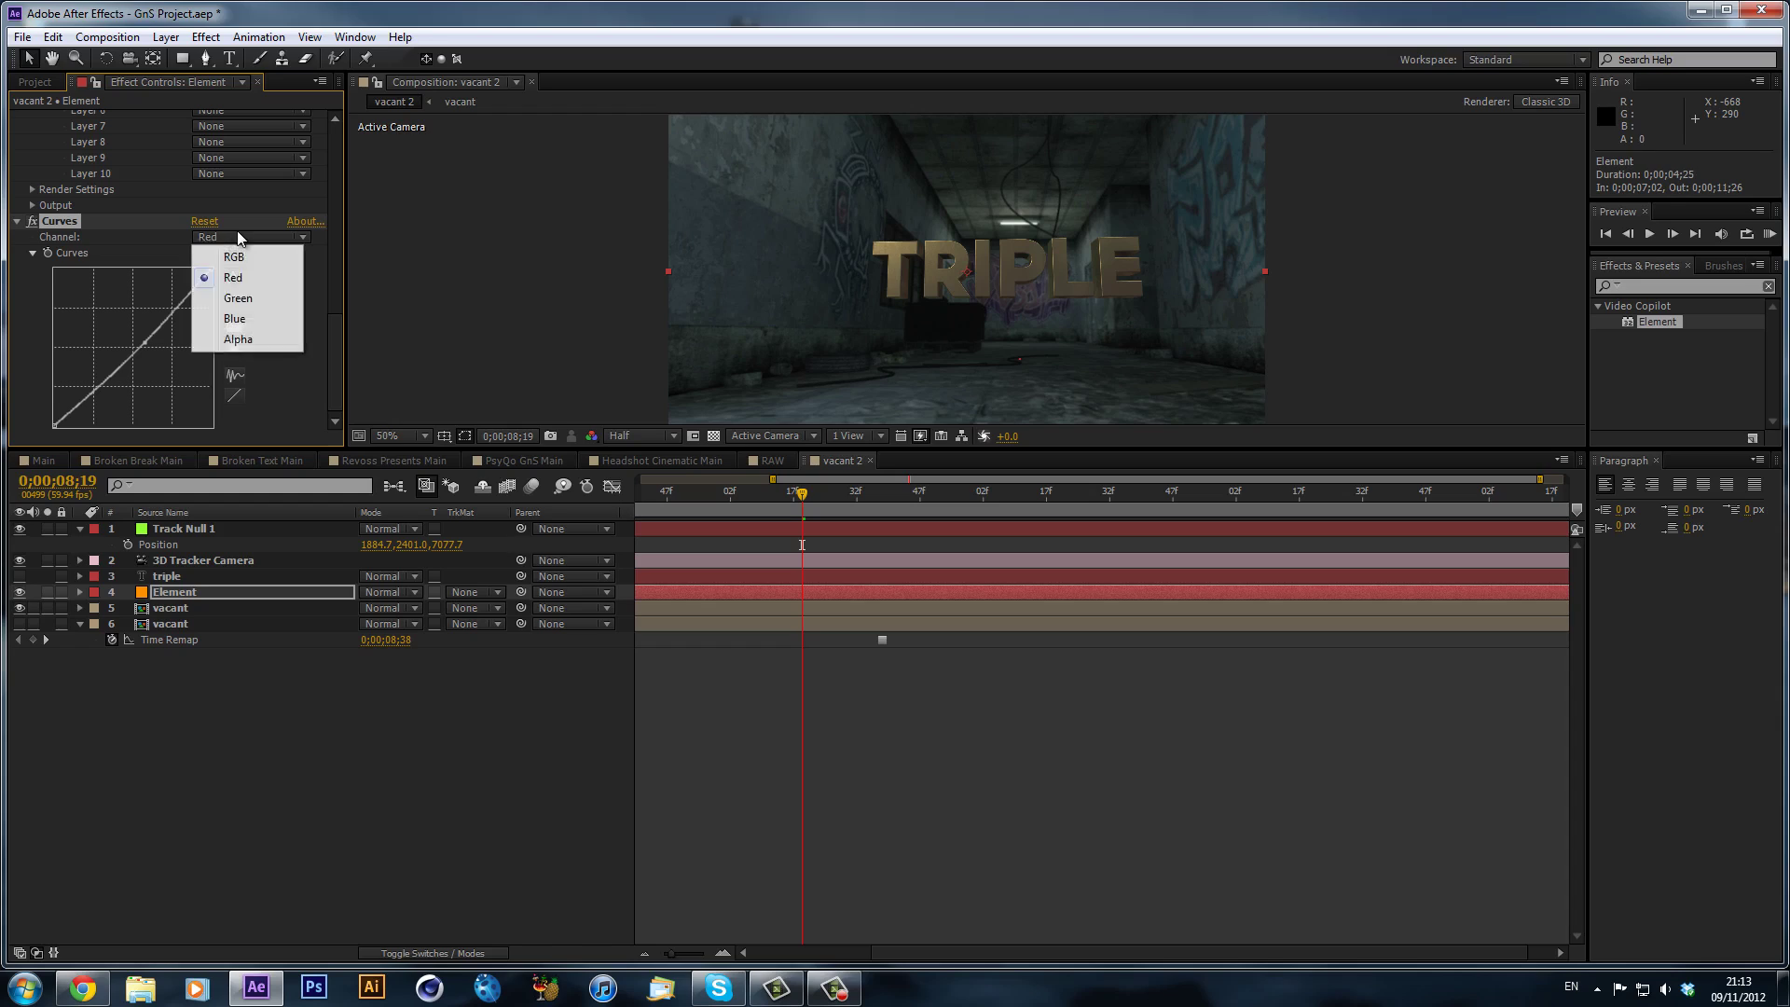
click(238, 298)
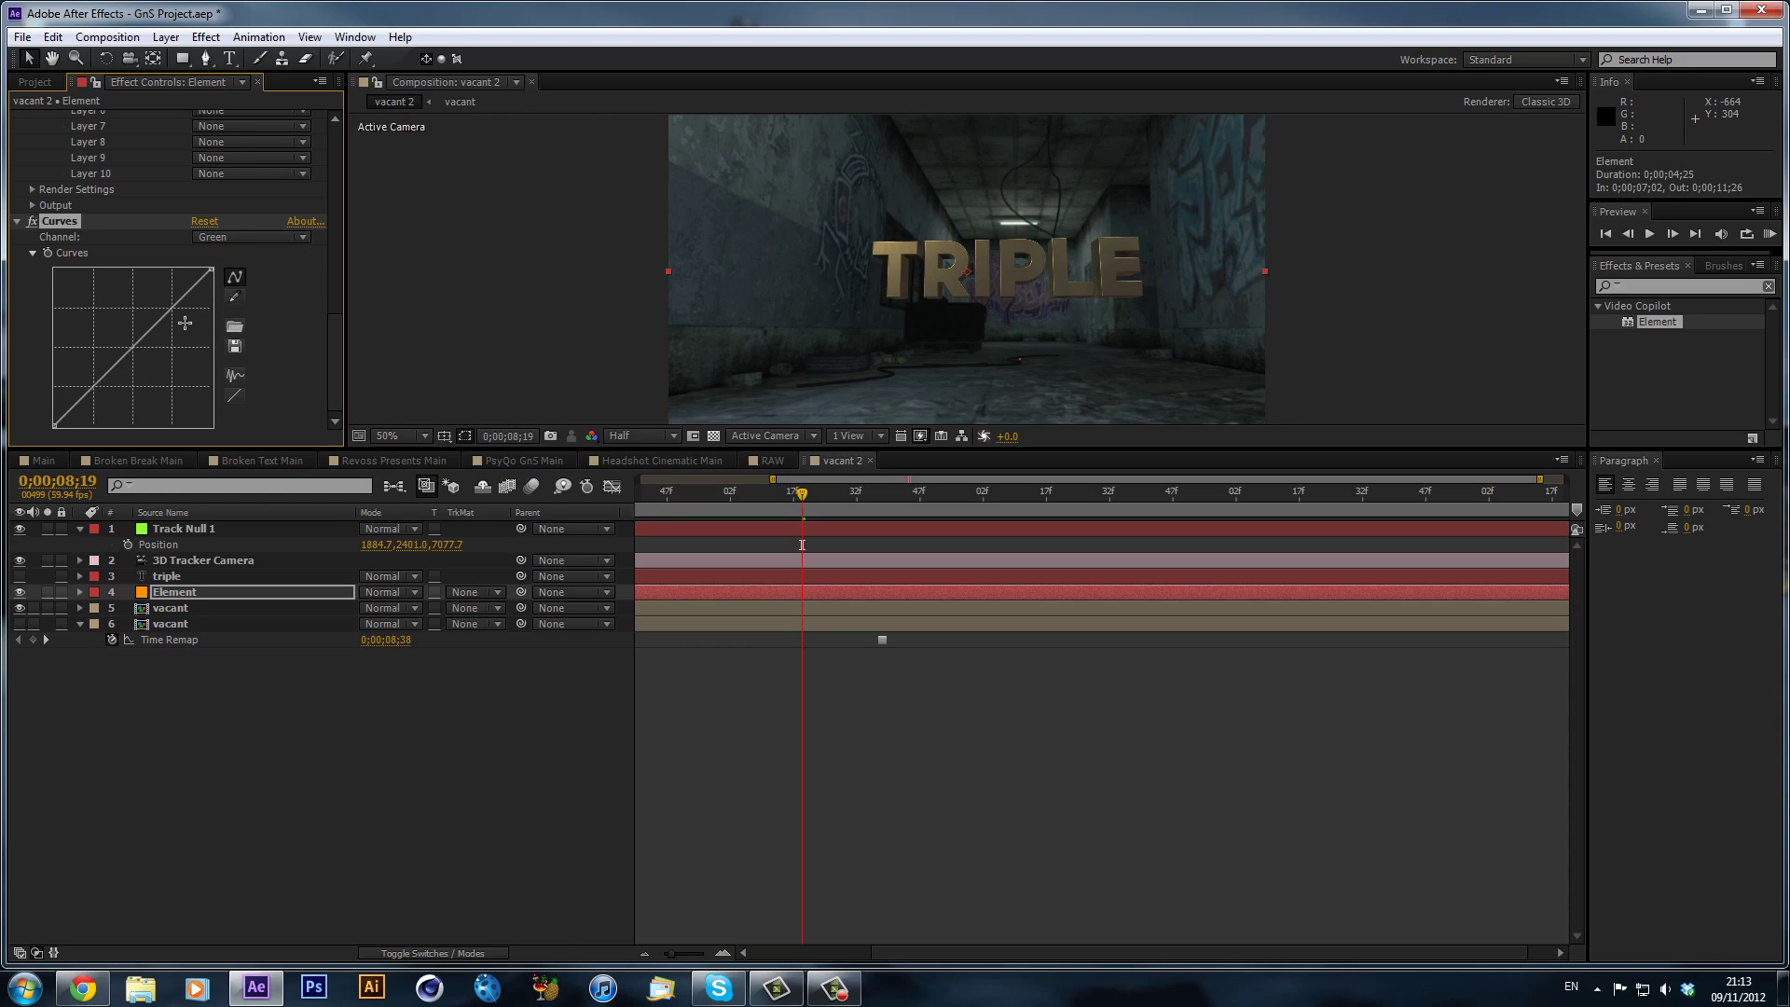
drag(161, 312, 122, 357)
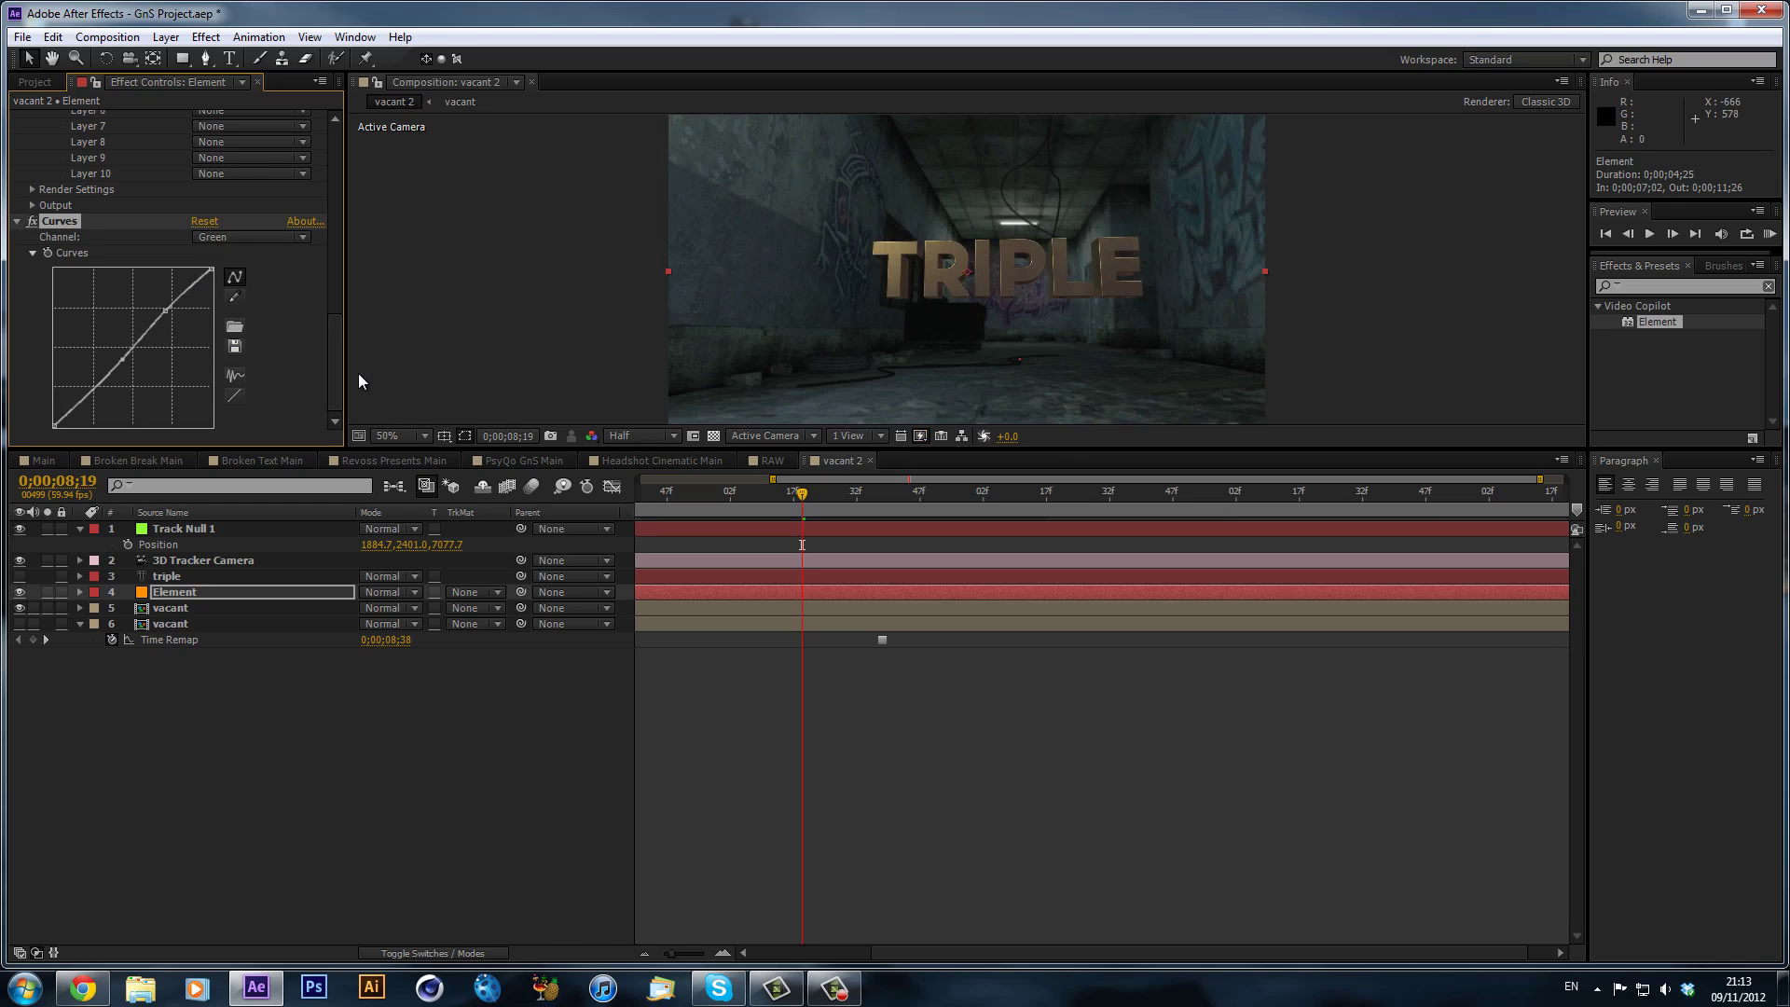
click(270, 241)
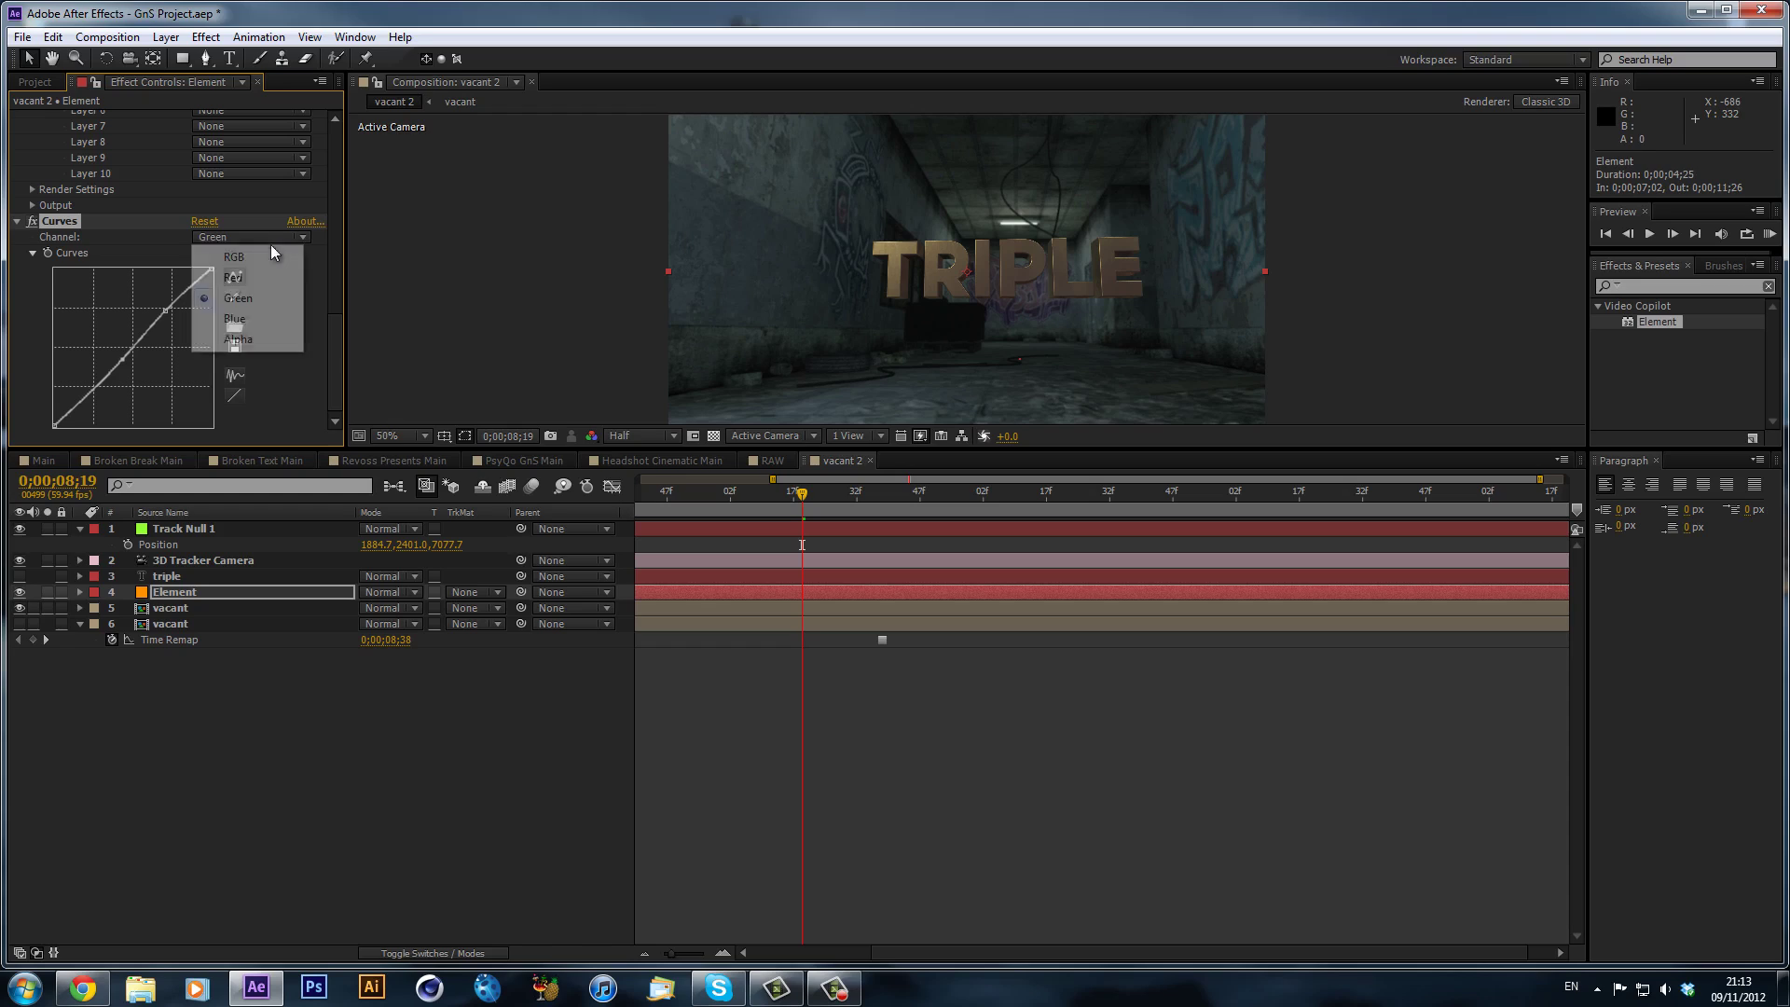
click(273, 327)
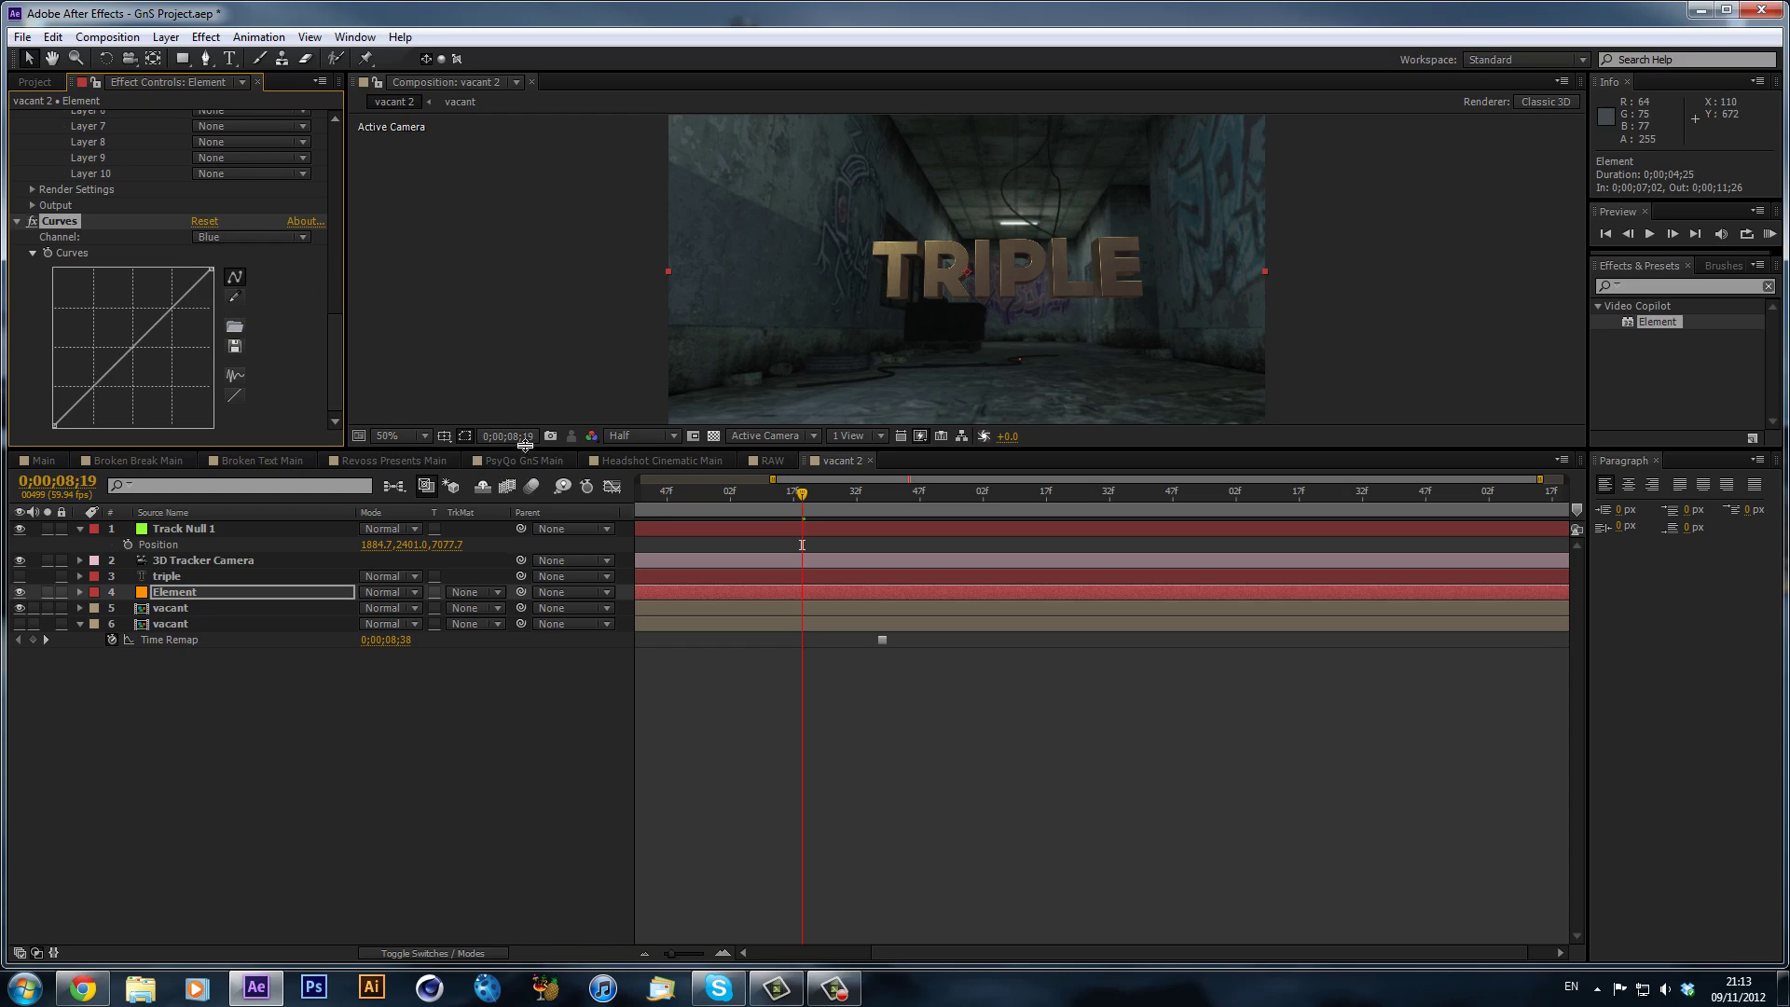
drag(177, 306, 126, 352)
- Compare the grade at 0;00;09;18, fine-tune the Blue curve, then return to 0;00;08;01
click(659, 673)
drag(804, 493, 873, 537)
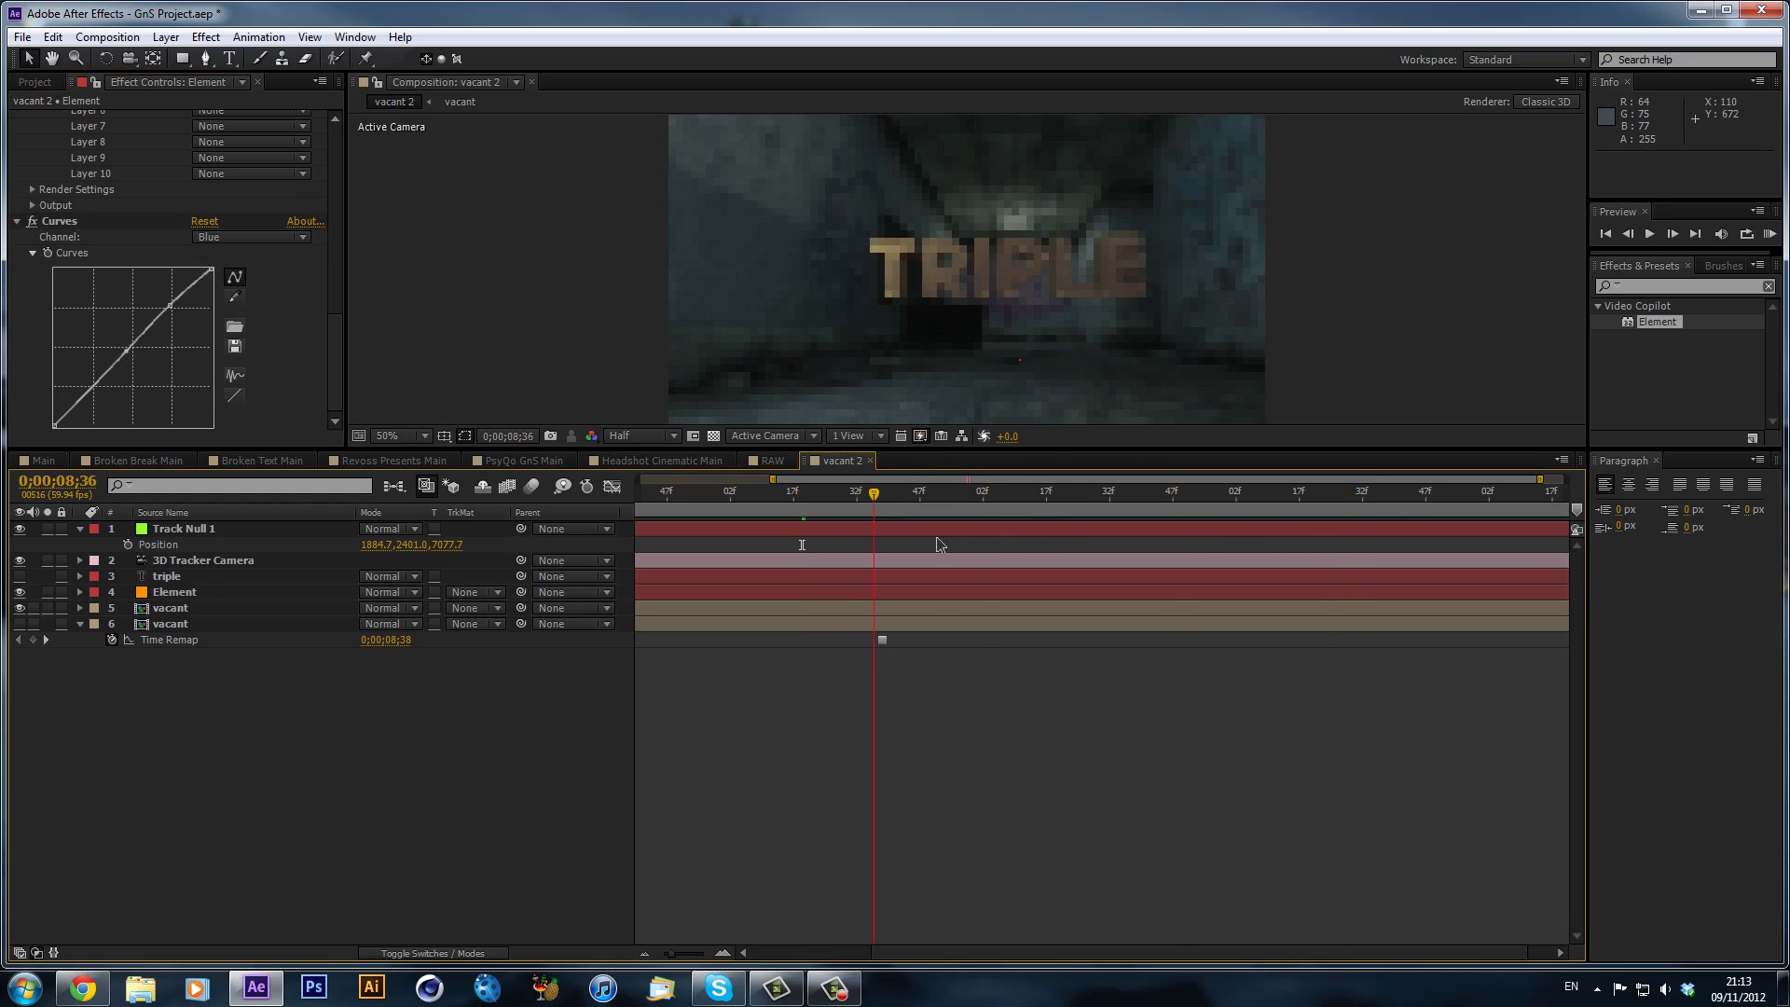
click(1049, 499)
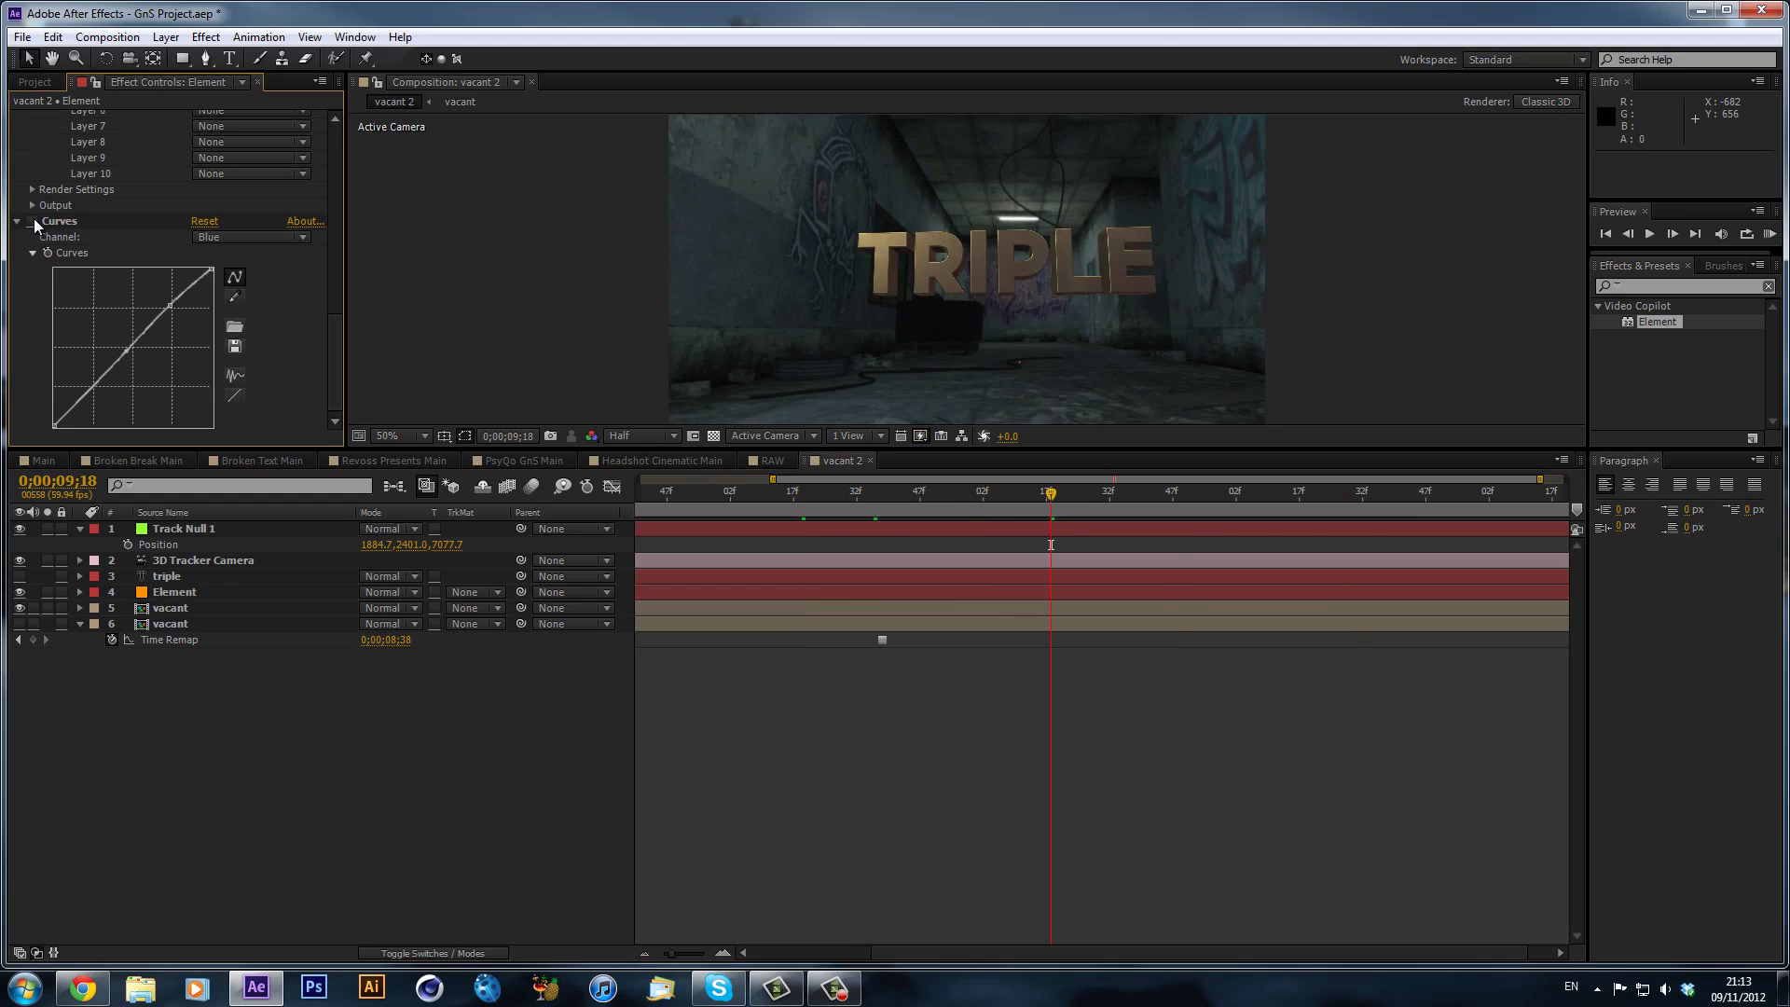
click(34, 221)
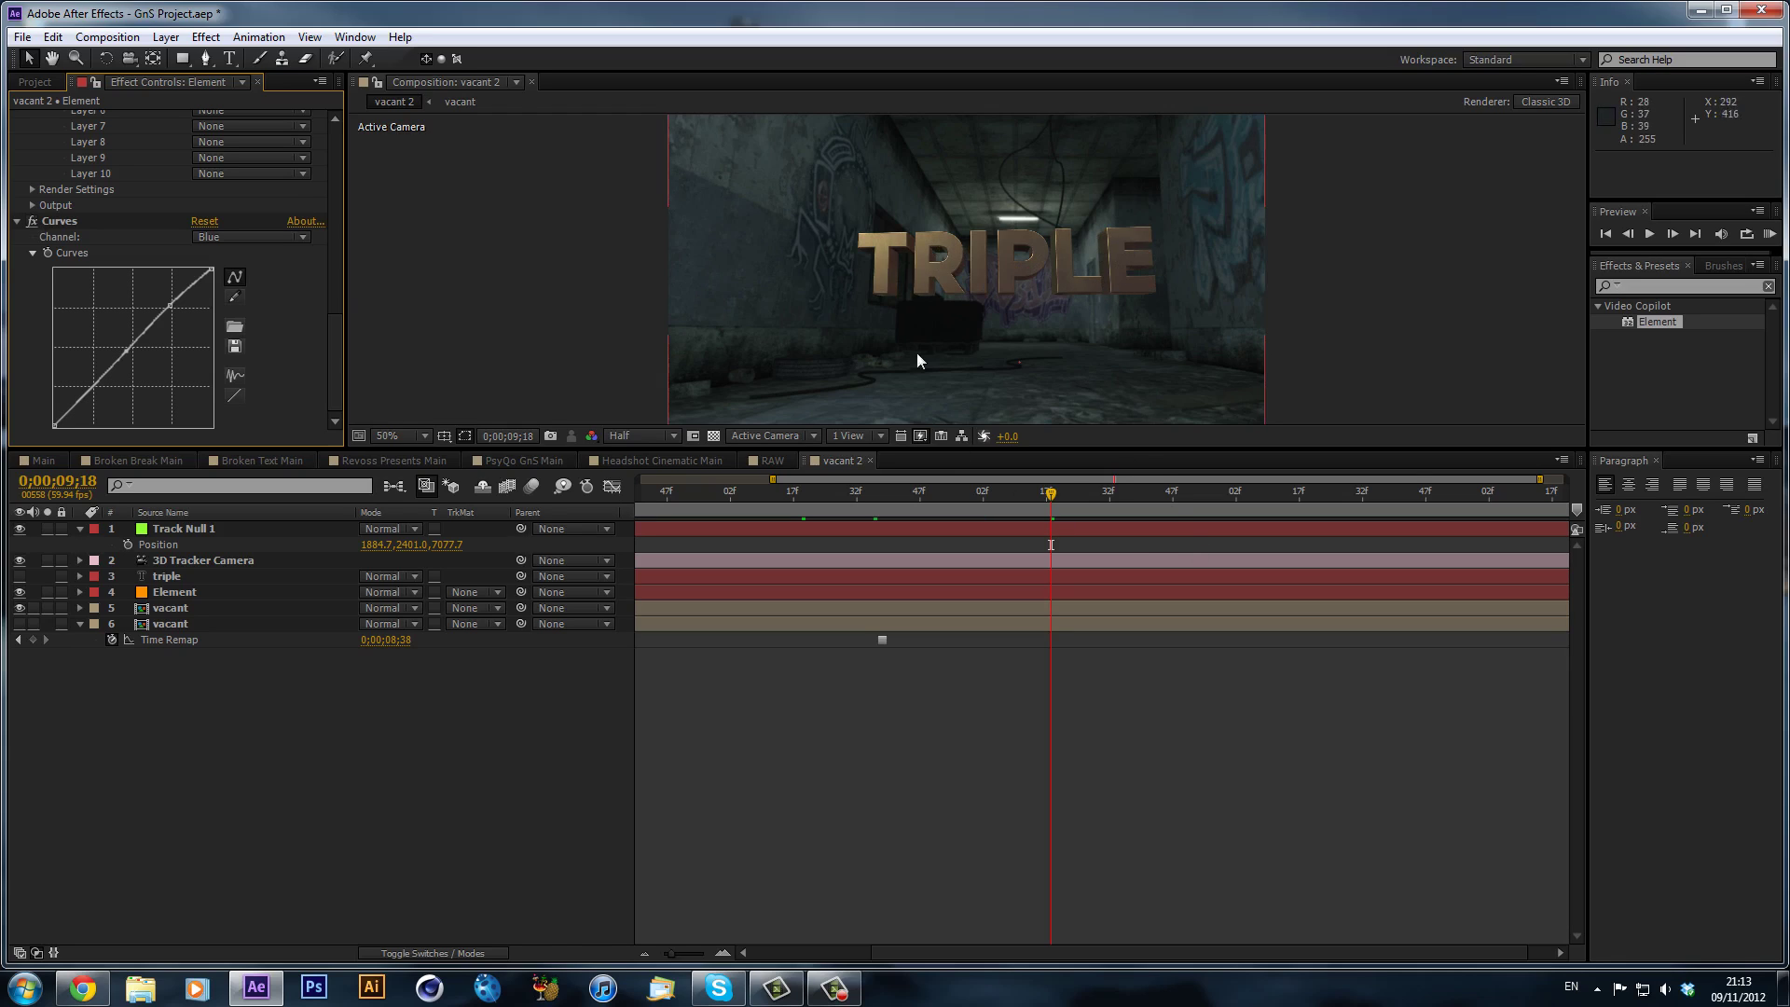
click(248, 235)
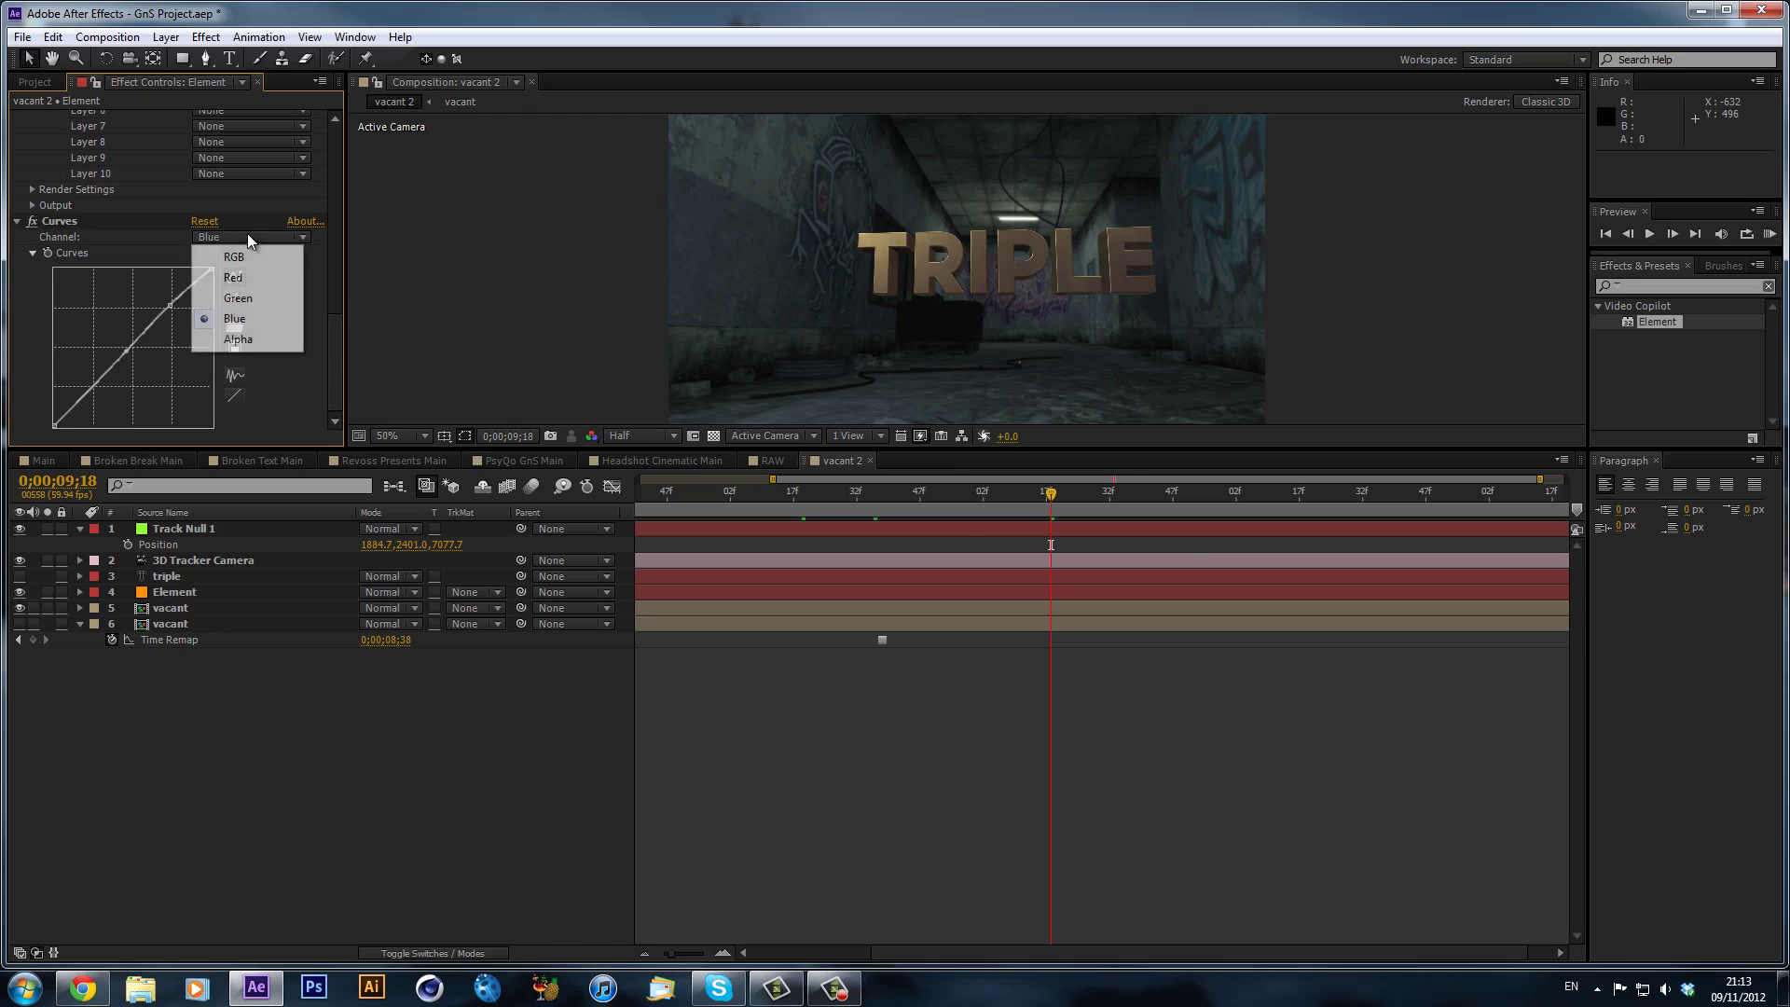
click(238, 298)
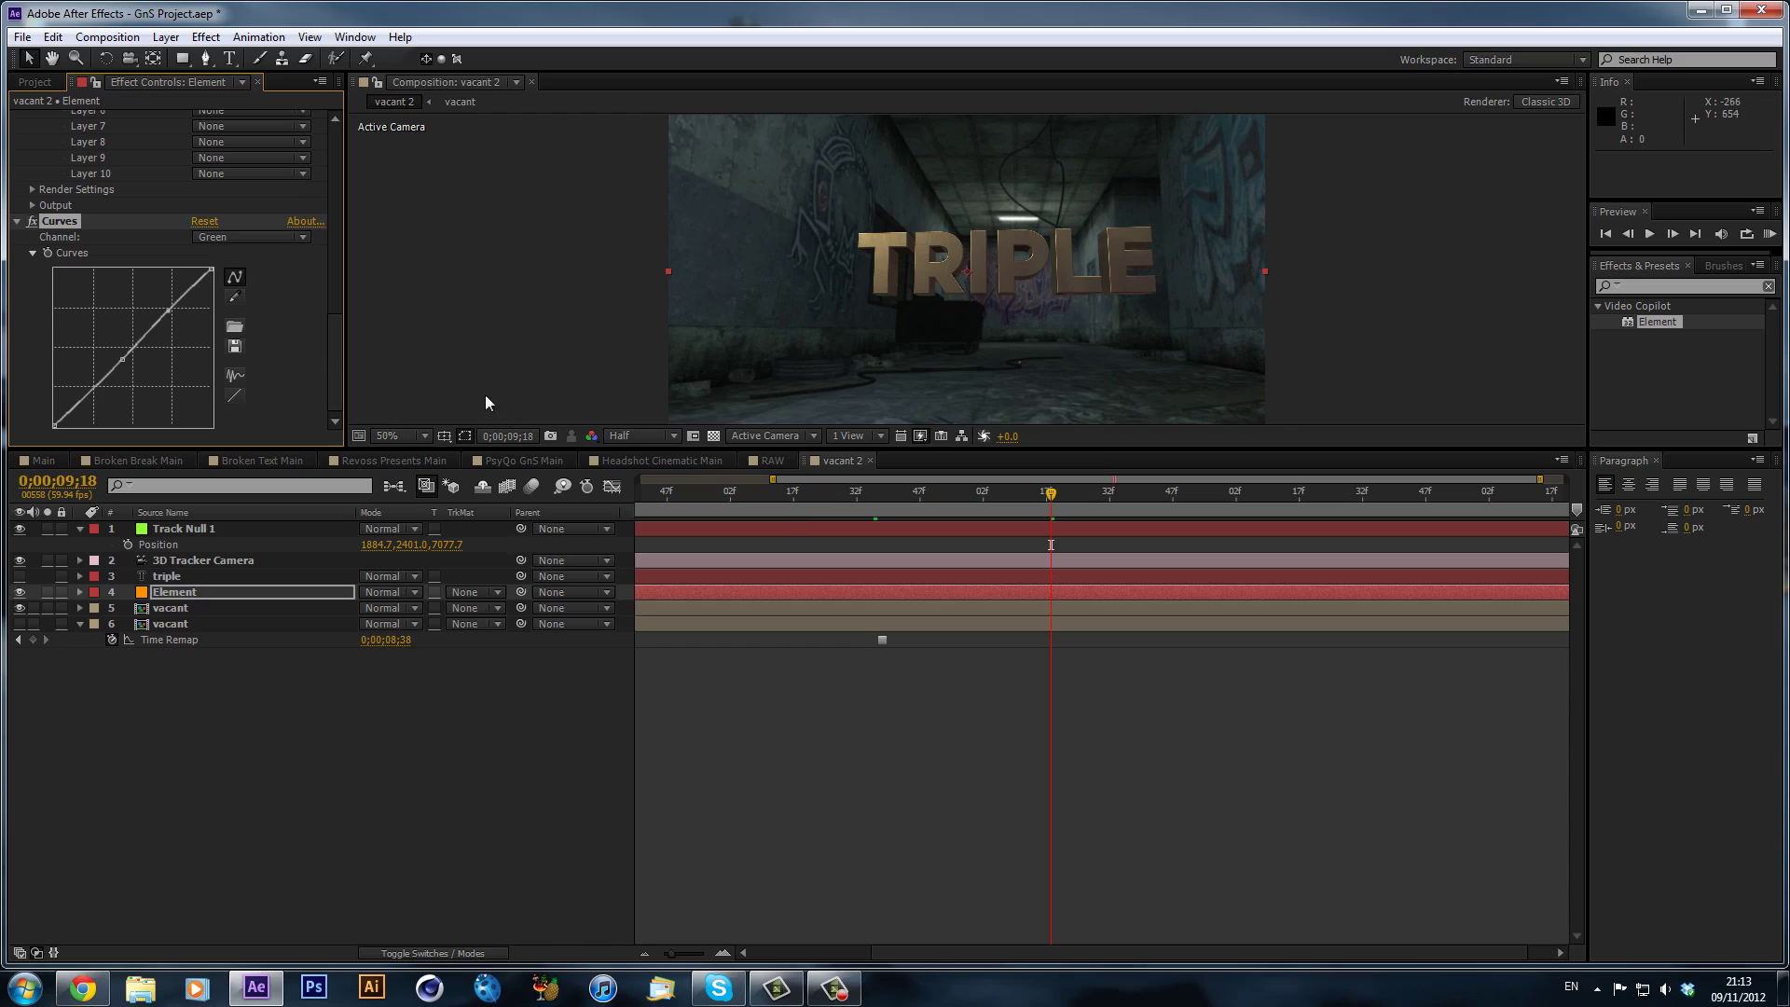
click(275, 237)
click(254, 317)
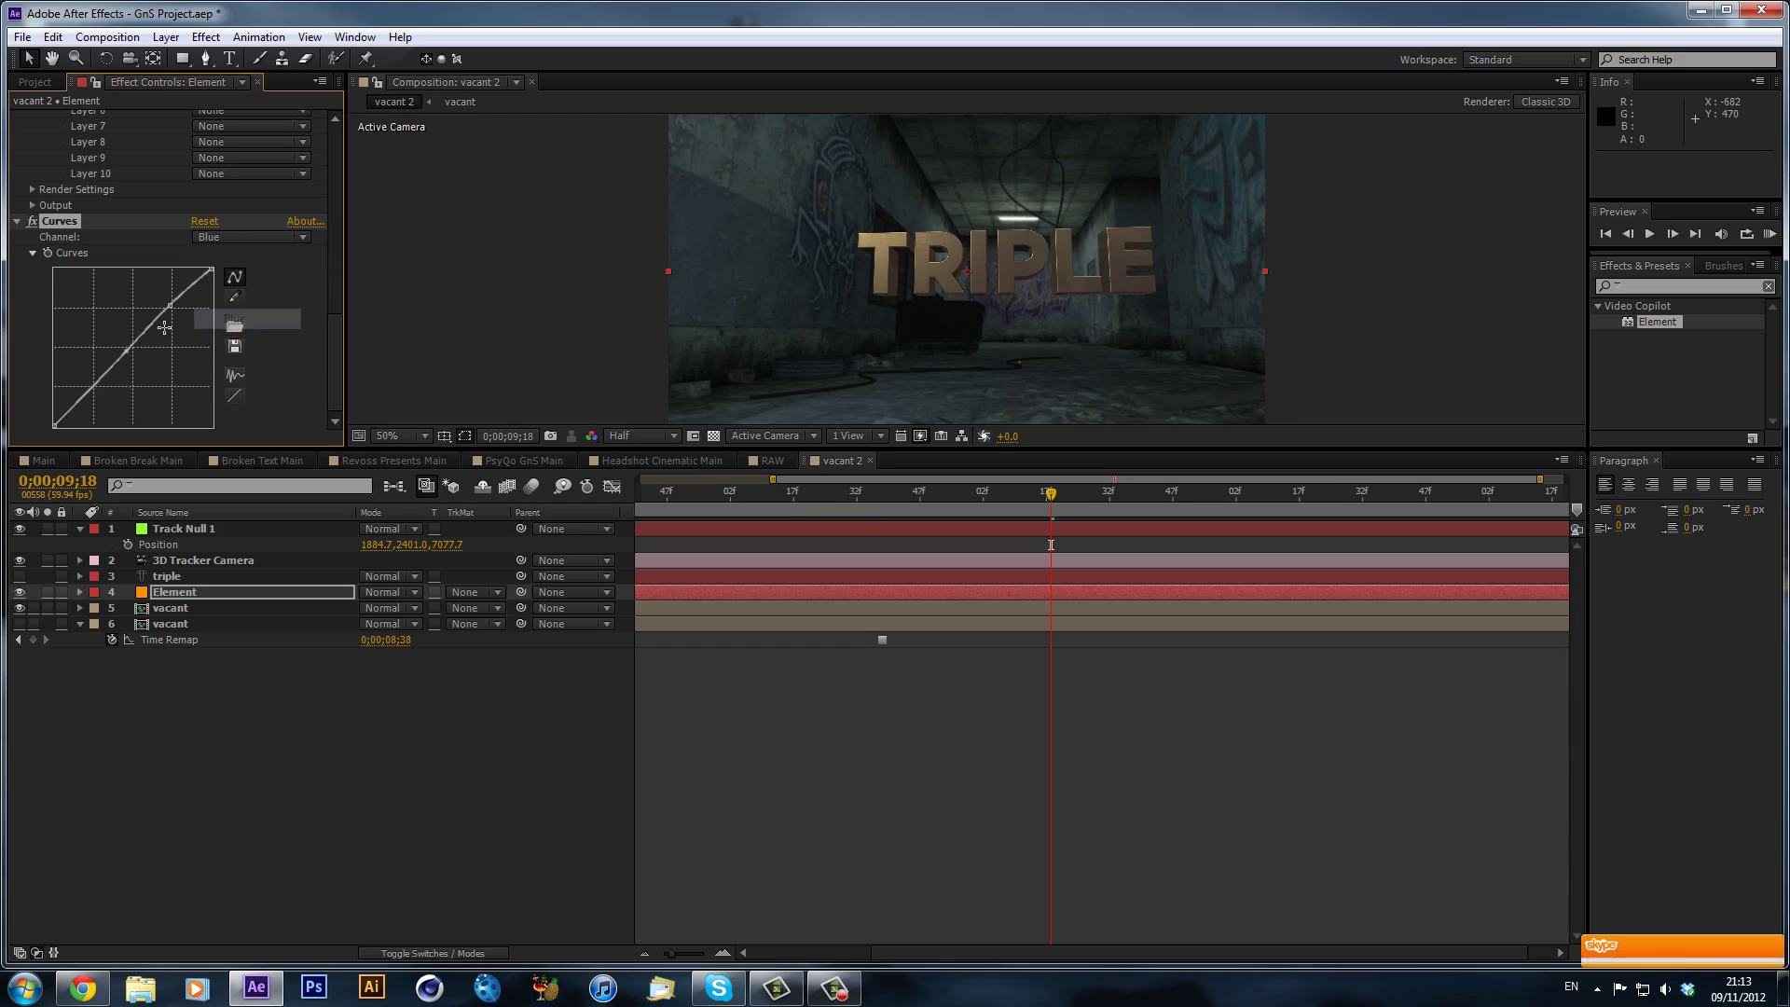
drag(169, 310, 167, 306)
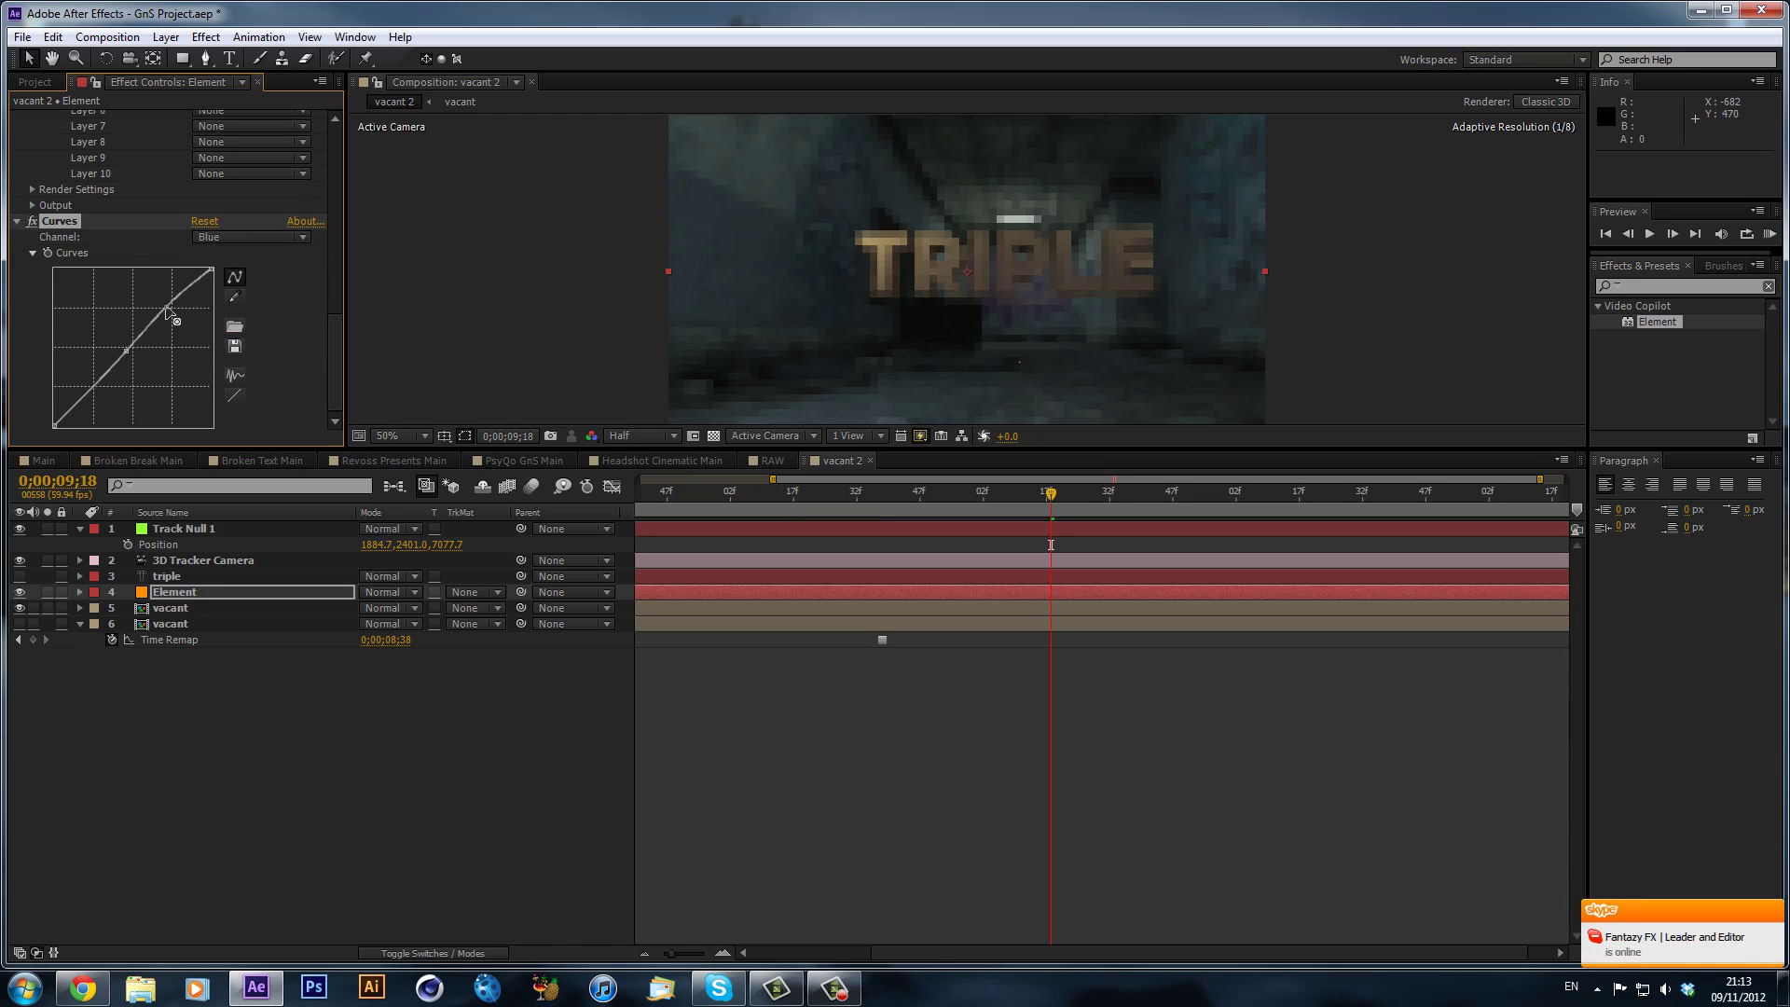
click(1019, 739)
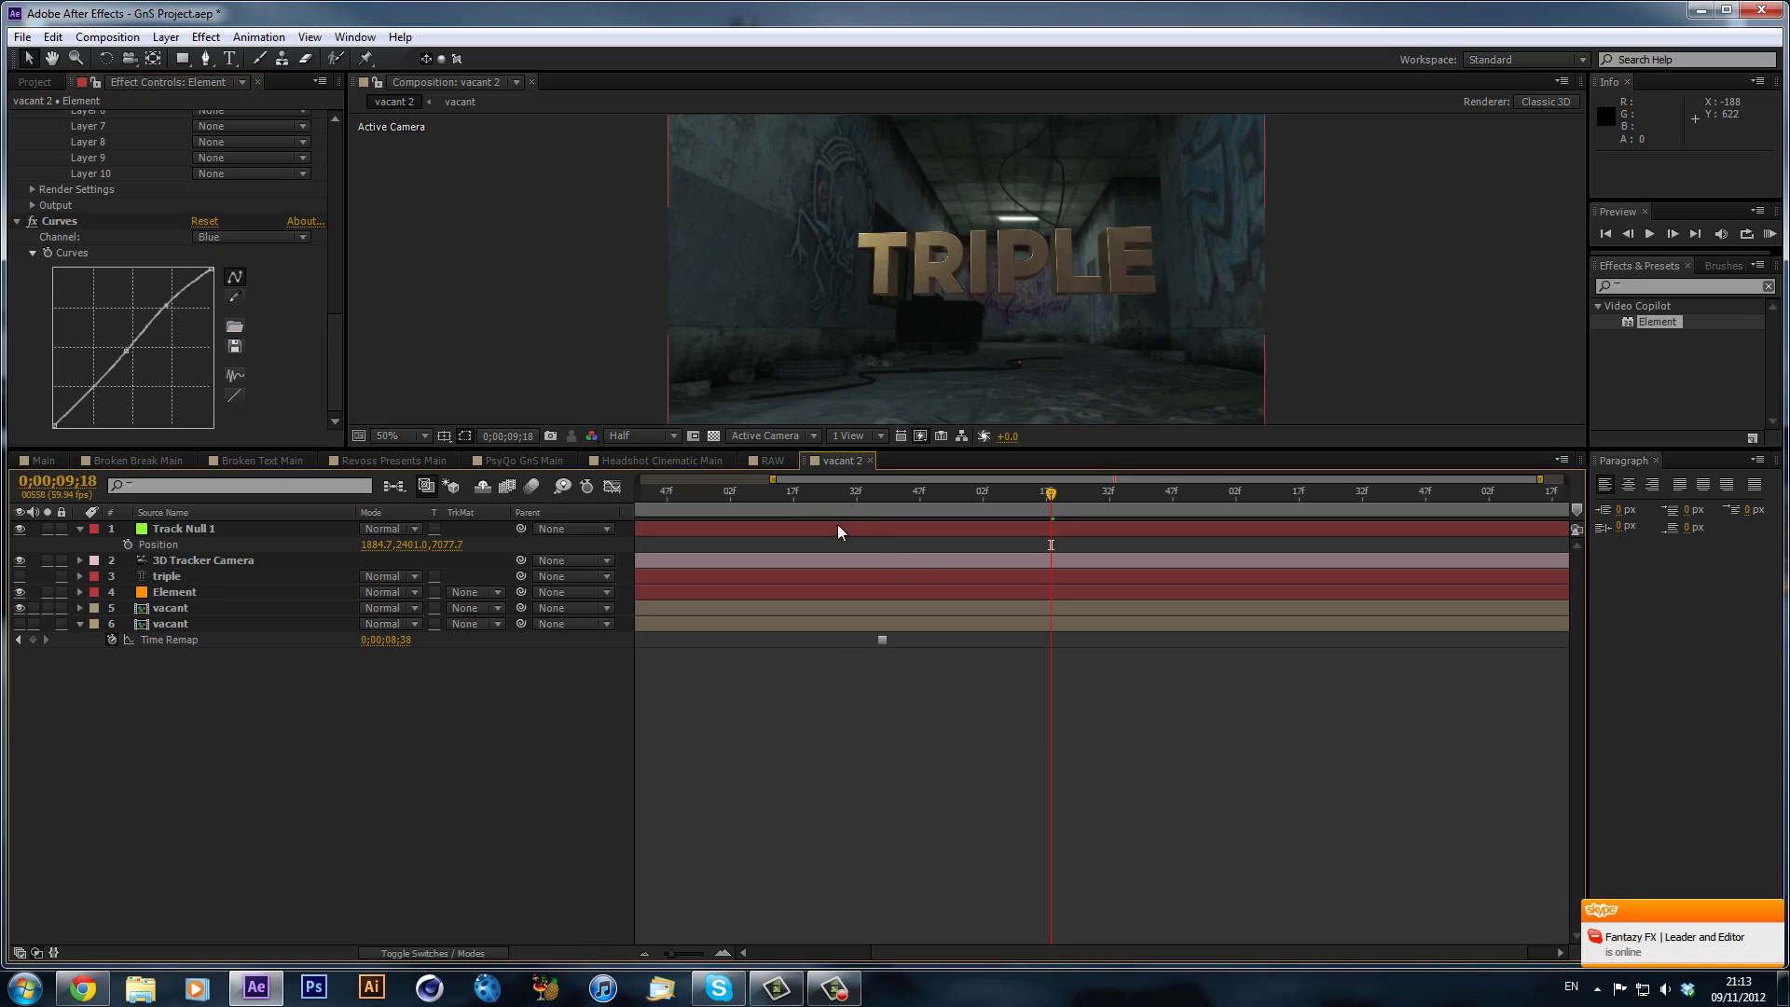
key(Page_Up)
key(Page_Up)
key(Page_Up)
key(Page_Up)
key(Page_Up)
key(Page_Up)
key(Page_Up)
click(725, 542)
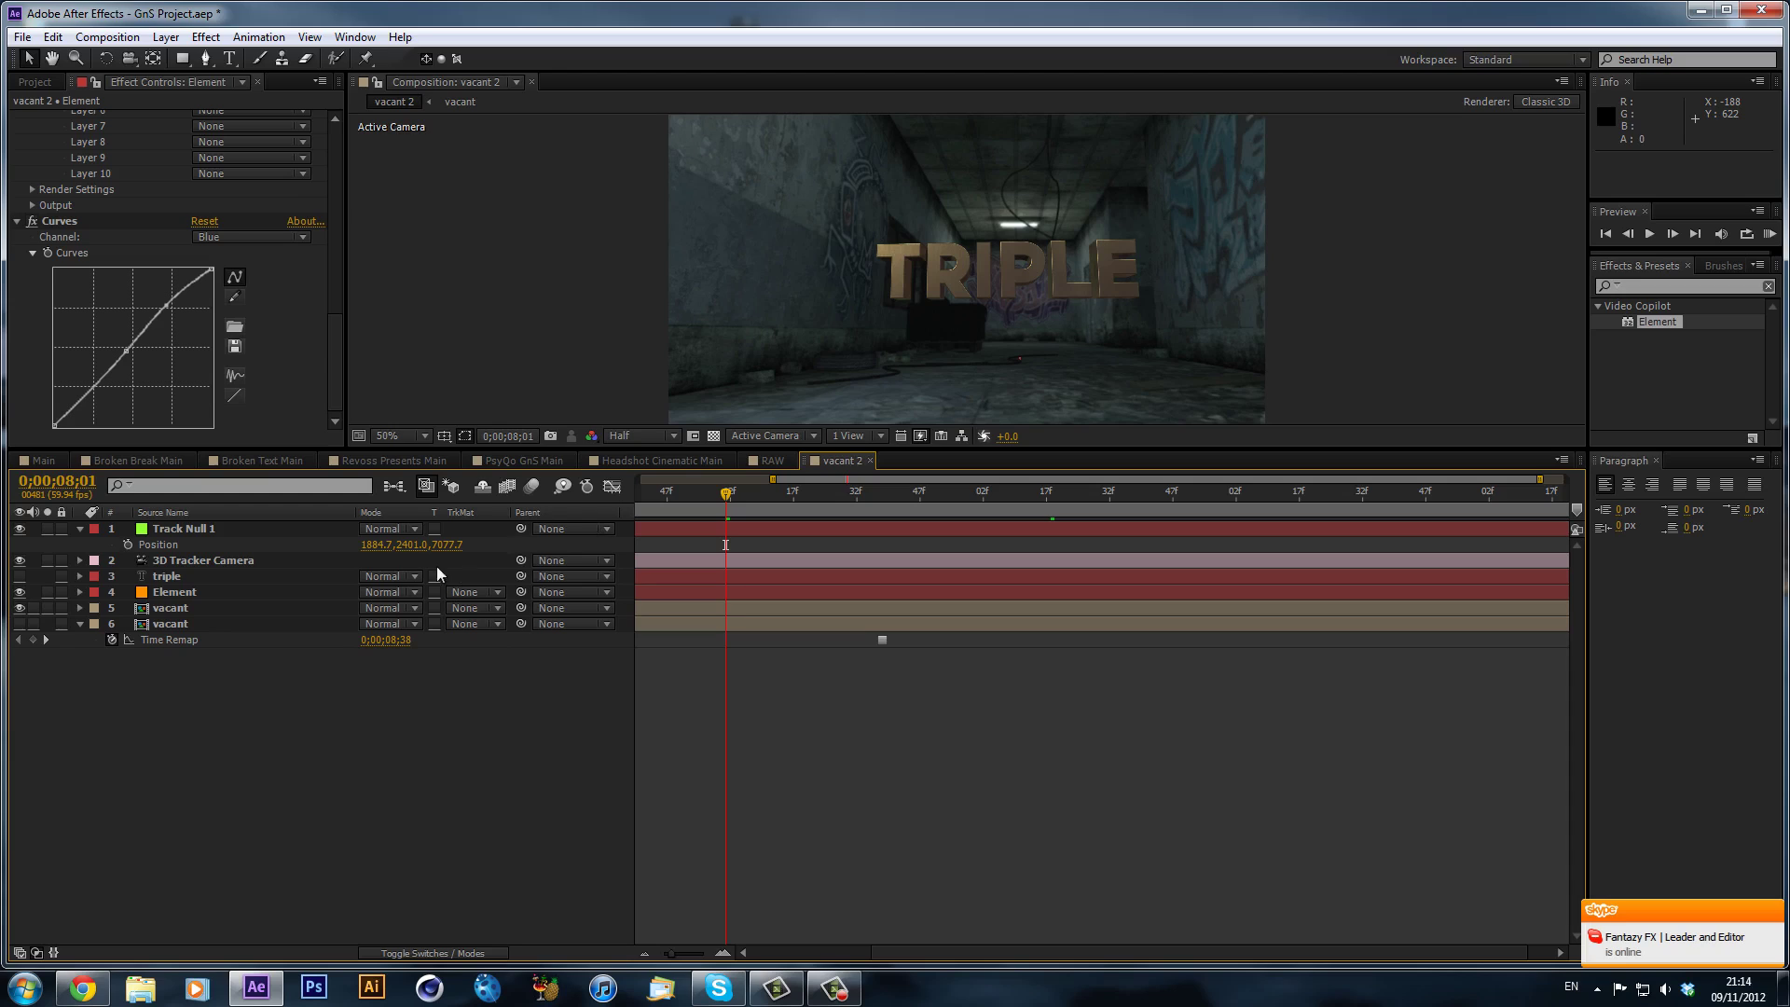
- Create a Track Null from the ceiling-lamp track point and reveal its Position
click(241, 528)
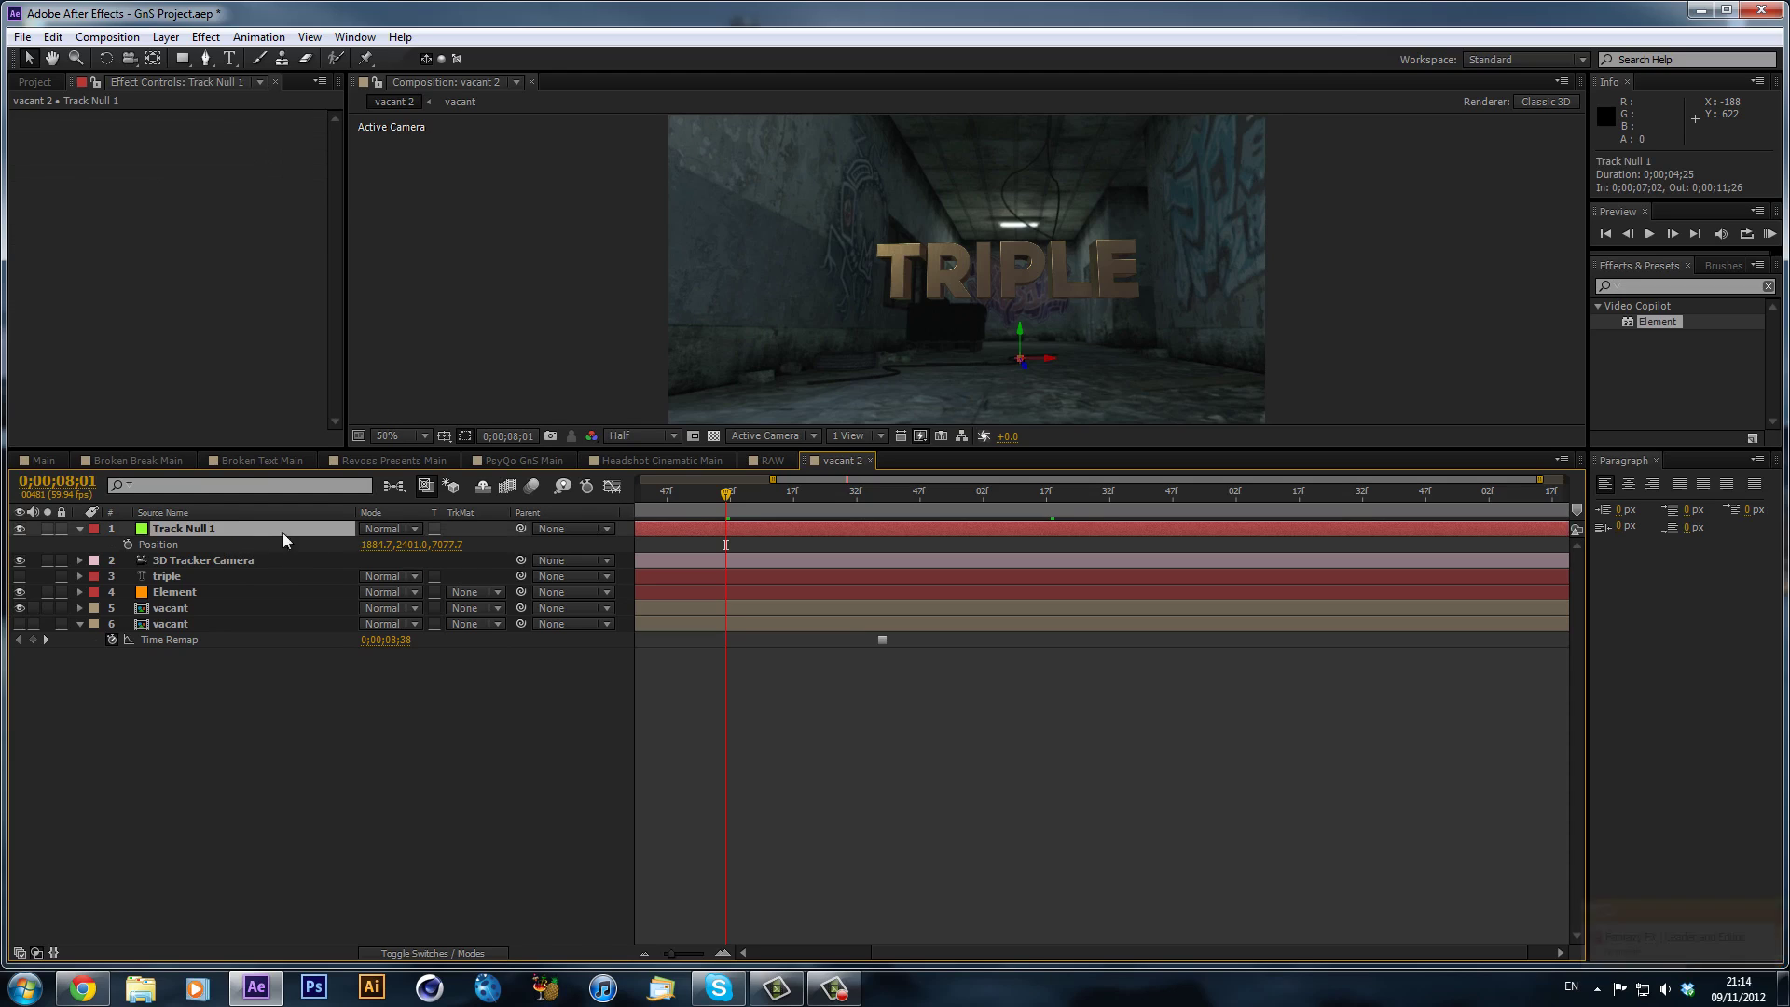
click(178, 608)
click(138, 119)
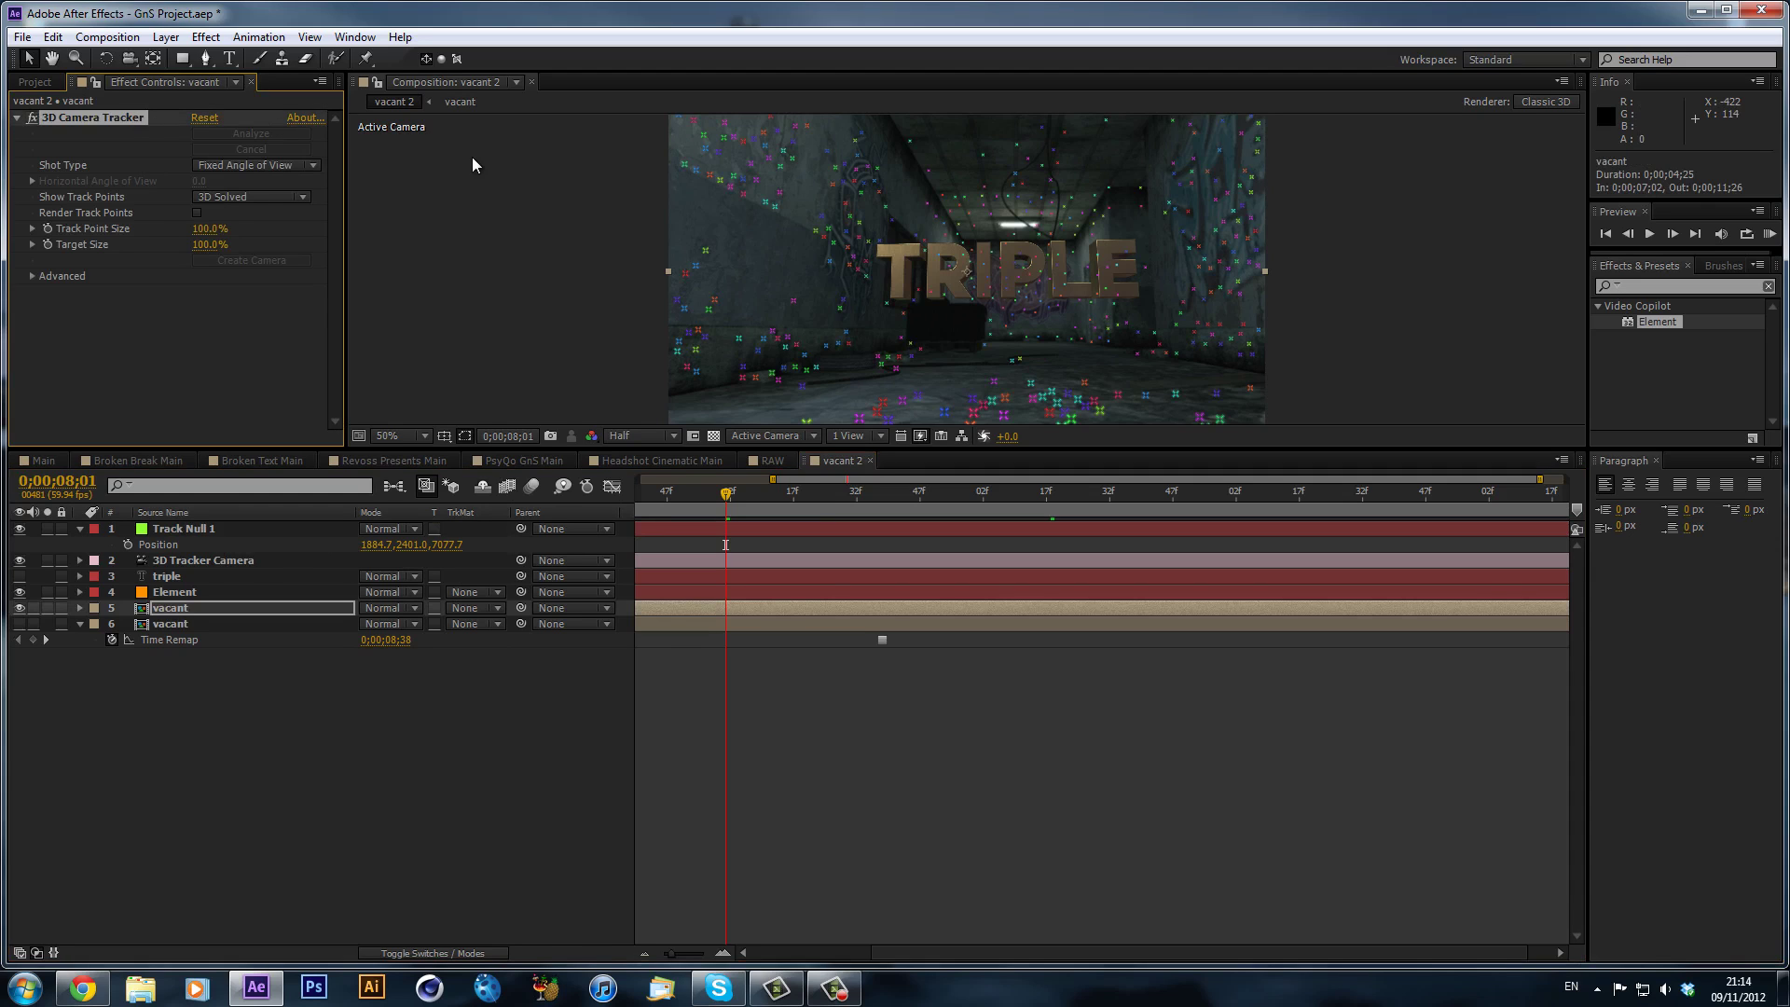
scroll(1004, 259, up, 3)
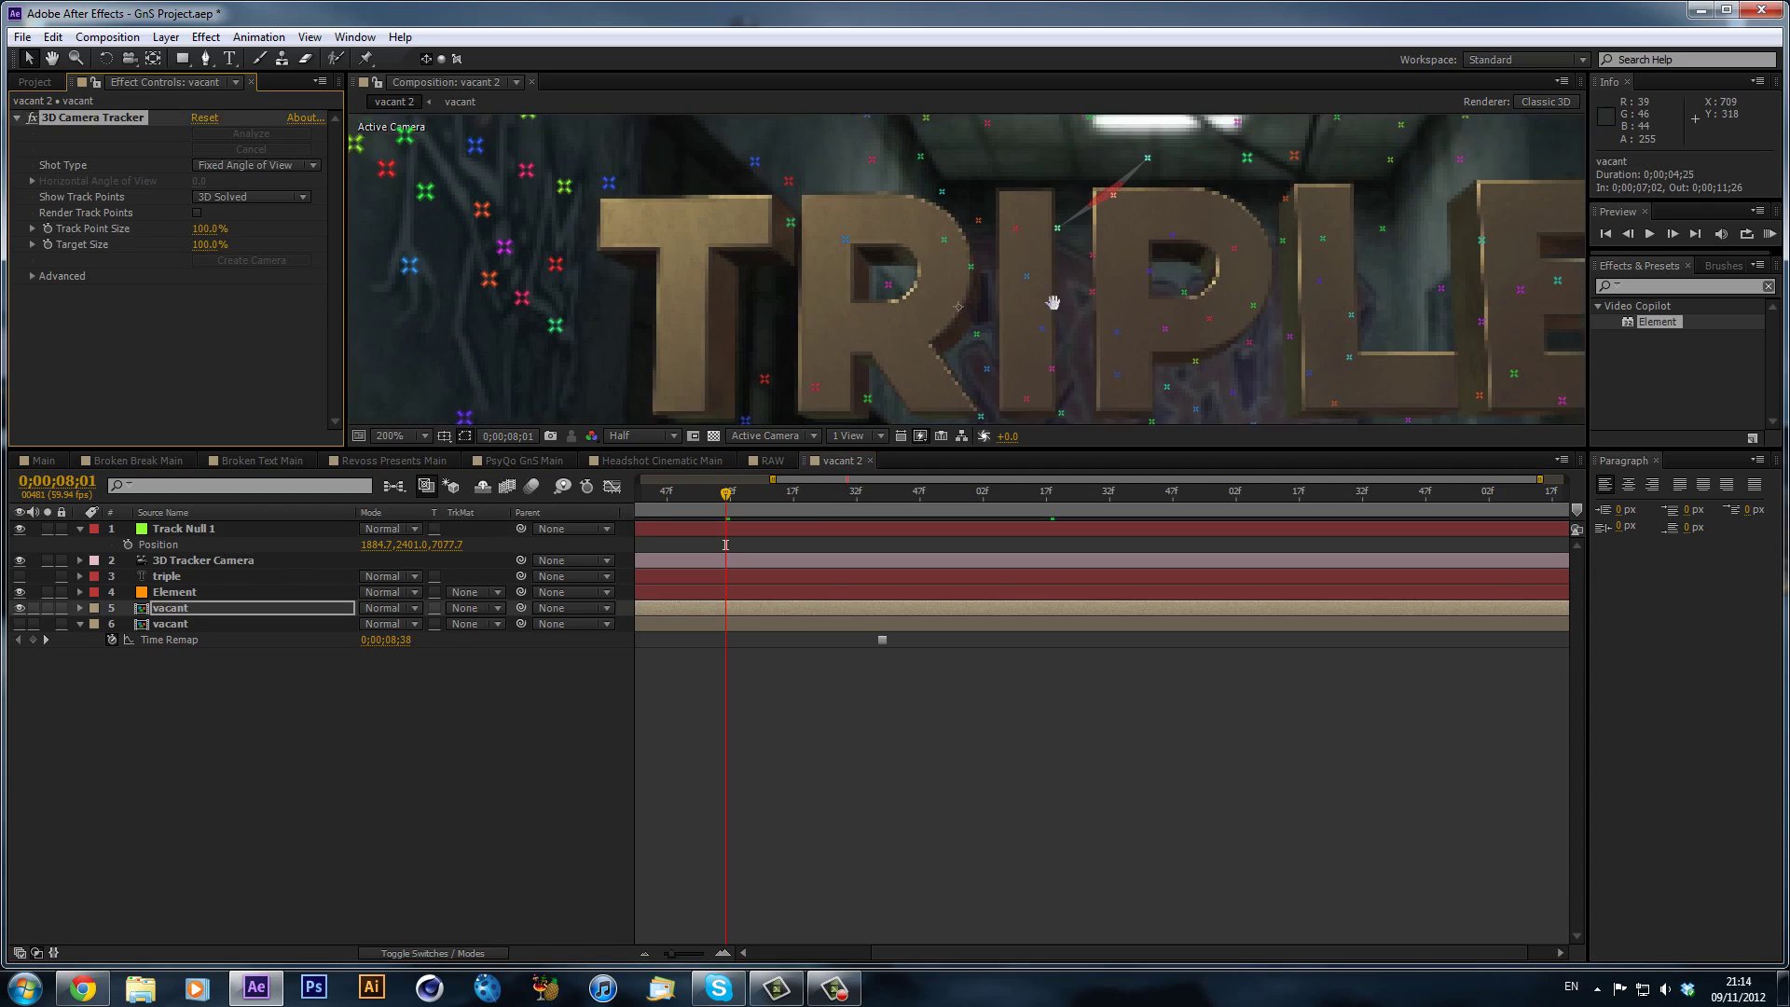
drag(1053, 302, 969, 488)
right_click(1150, 314)
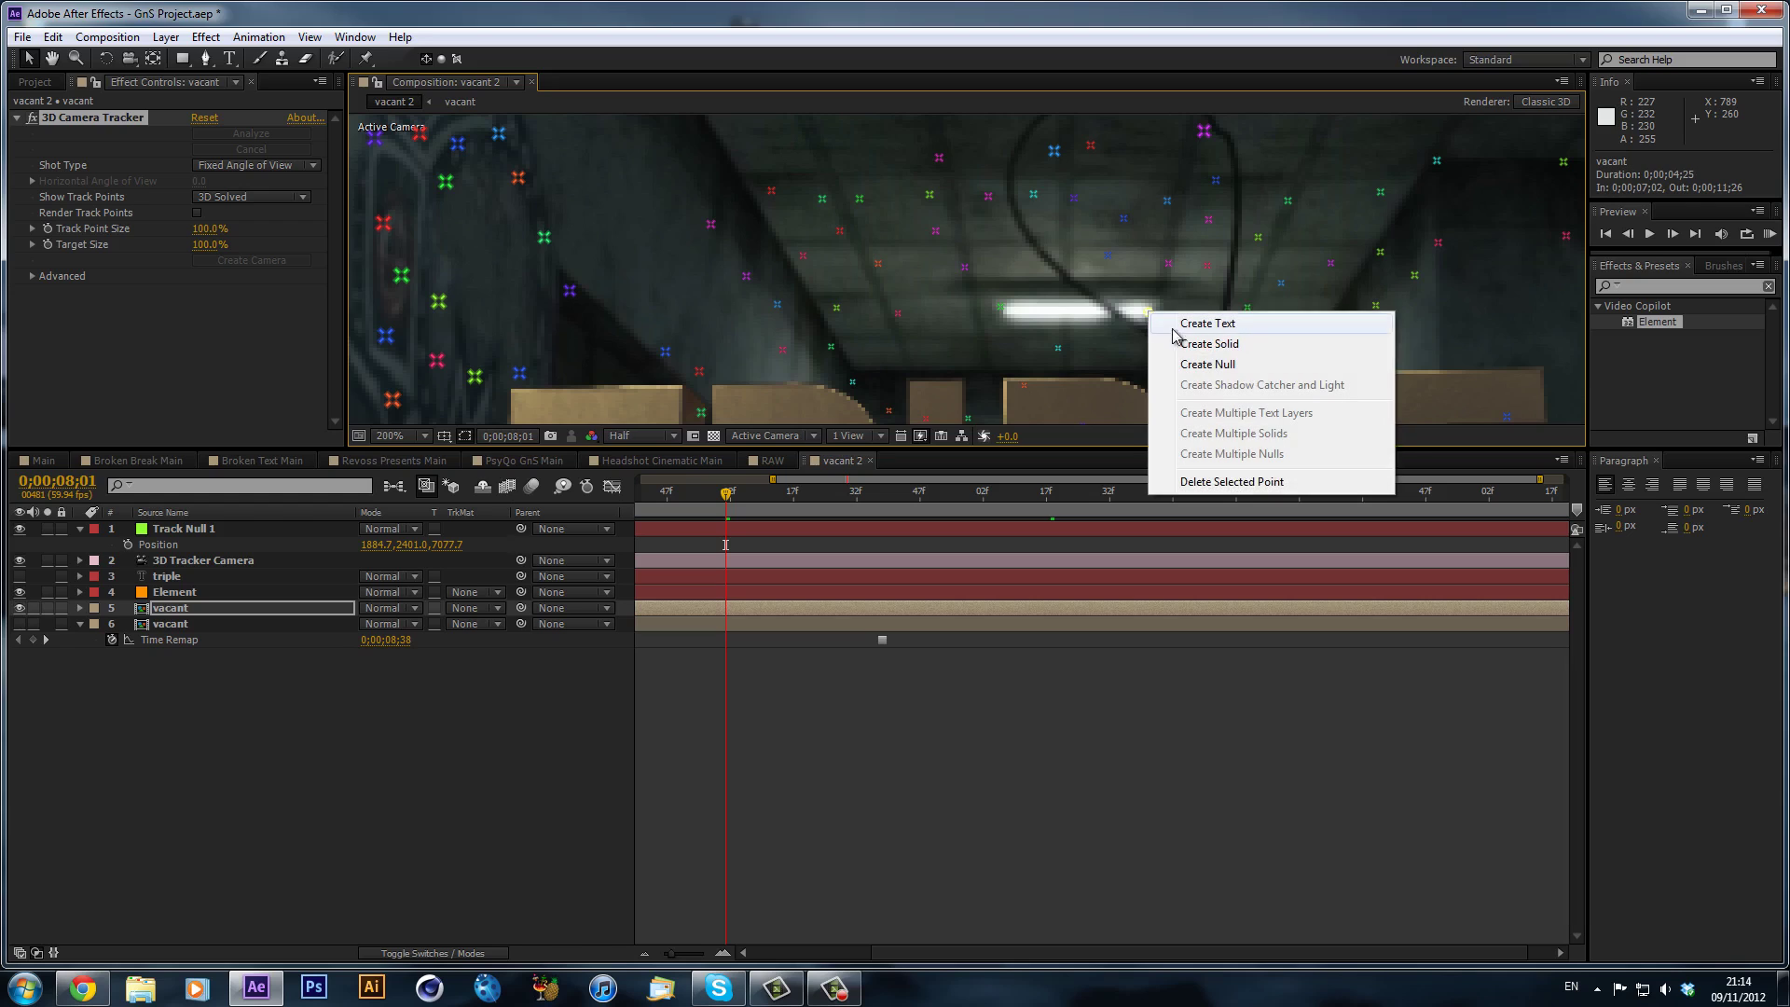
click(1208, 363)
click(187, 529)
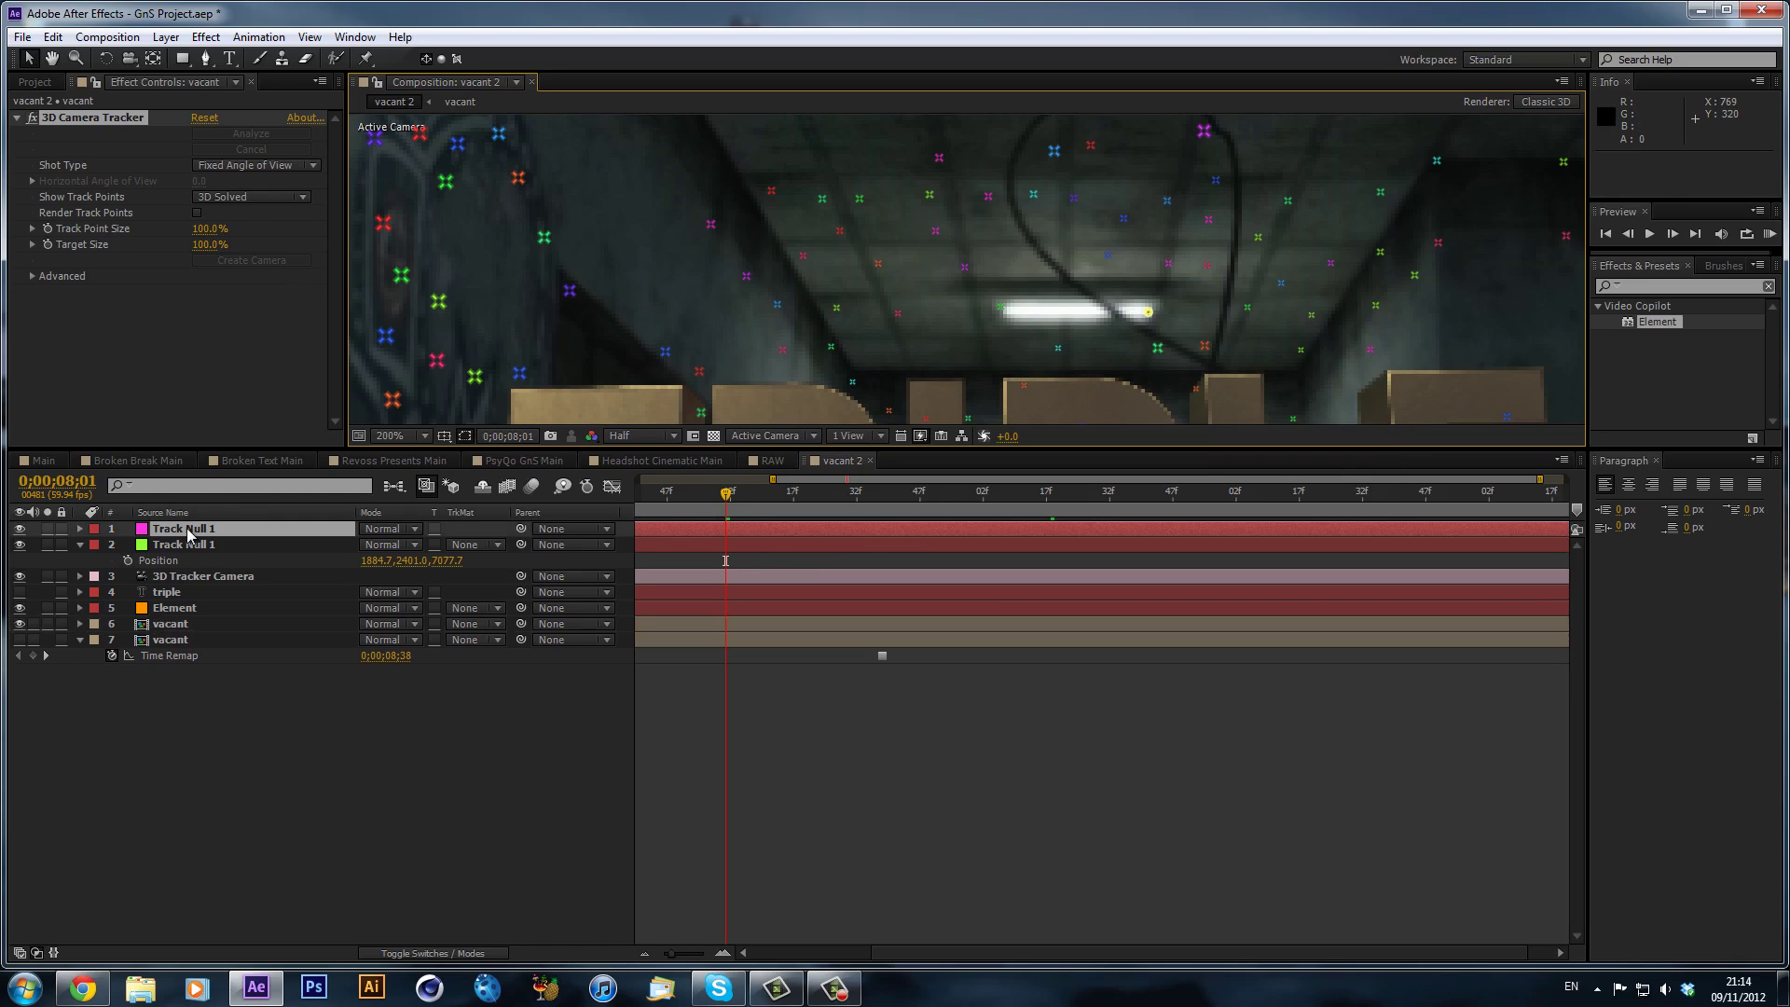
key(p)
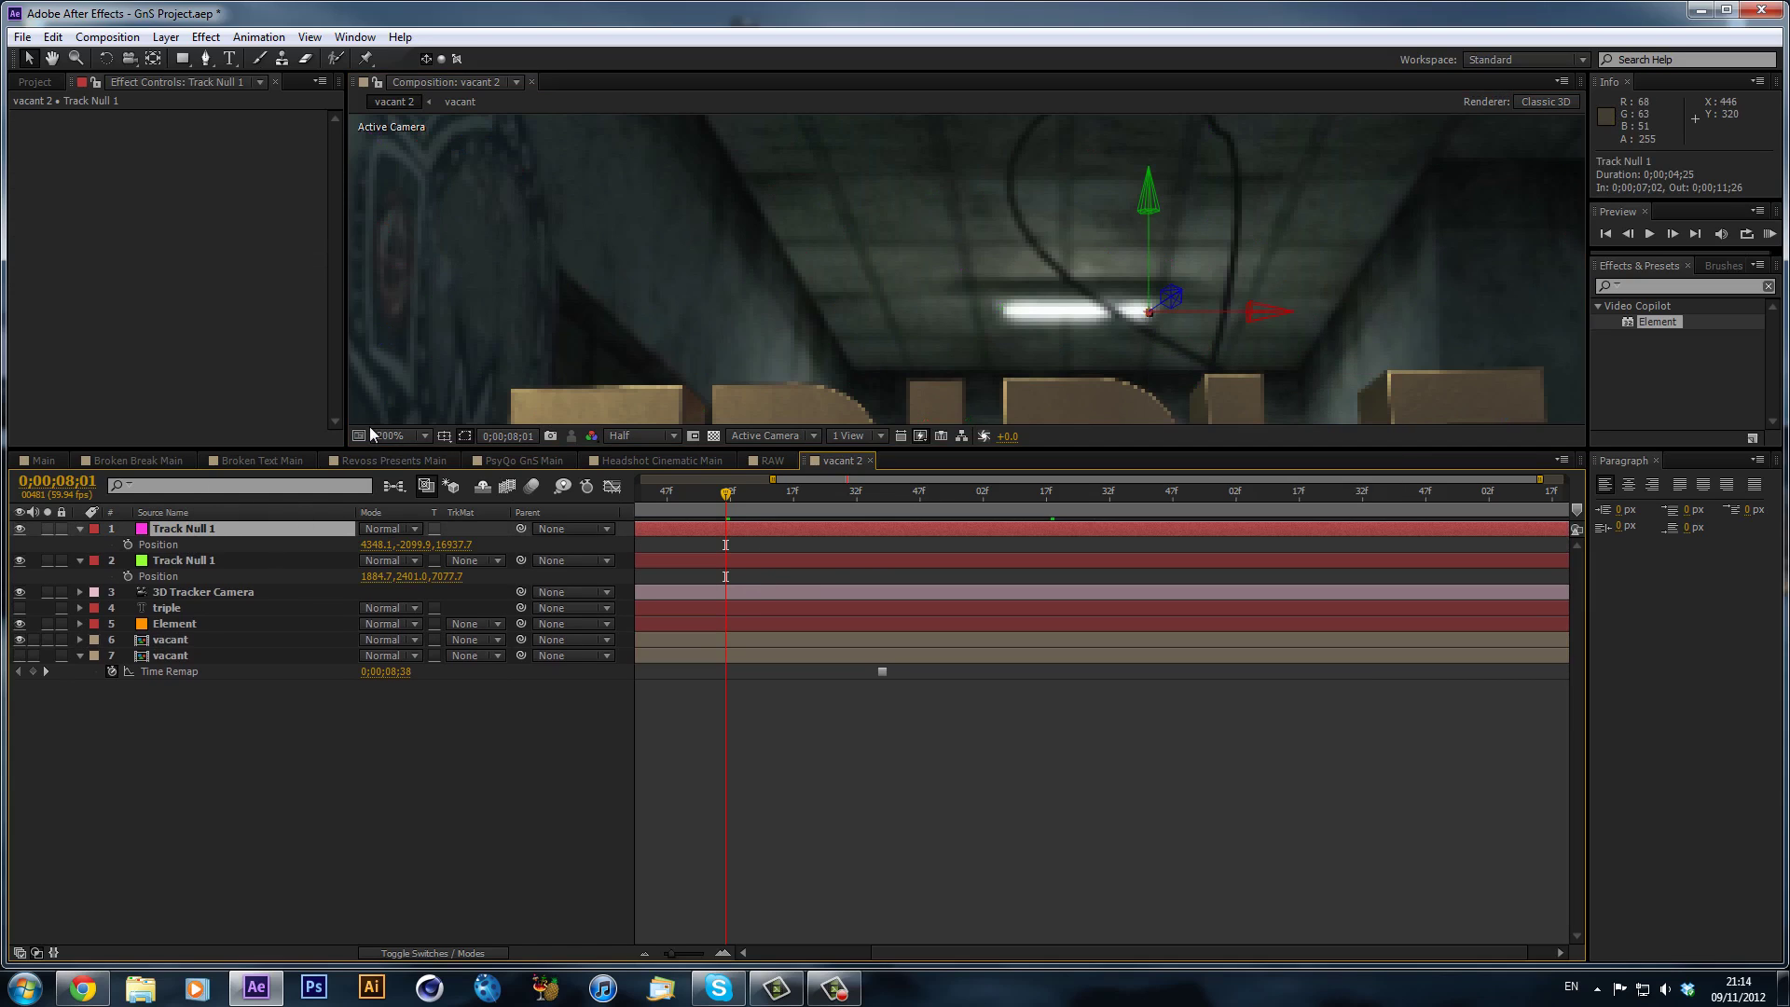
- Set the viewer magnification to Fit and start a new solid with Ctrl+Y
click(391, 435)
click(414, 476)
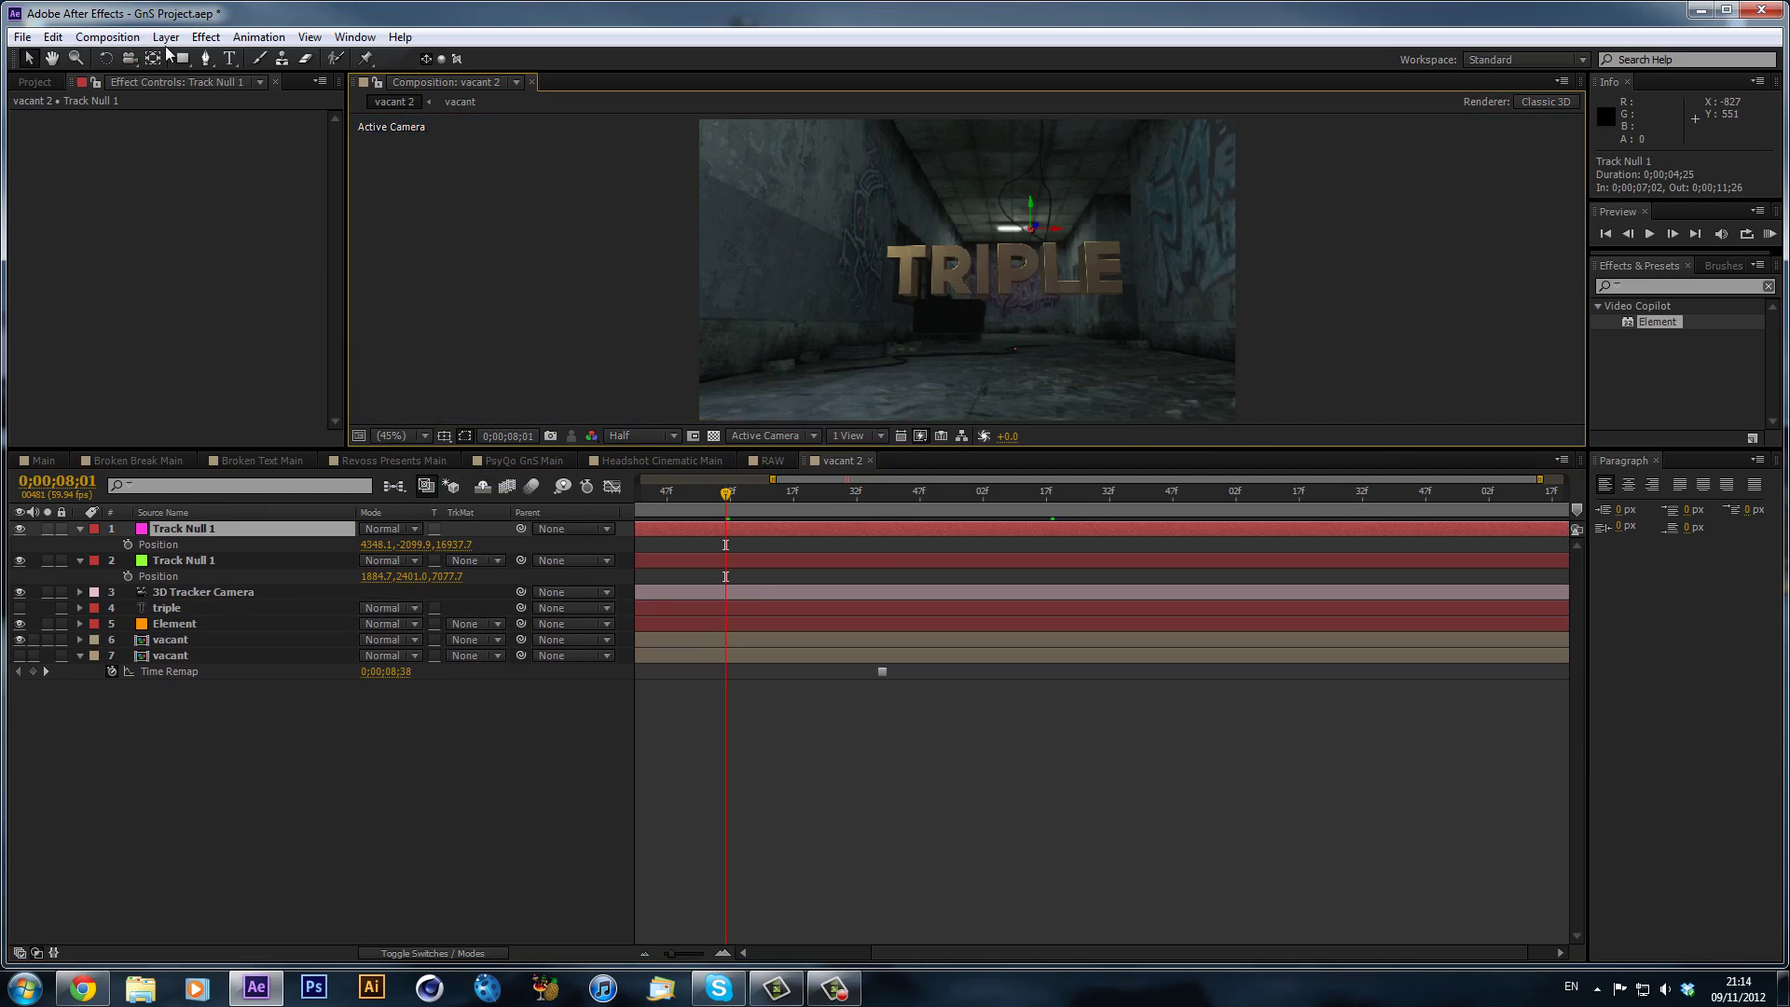
key(ctrl+y)
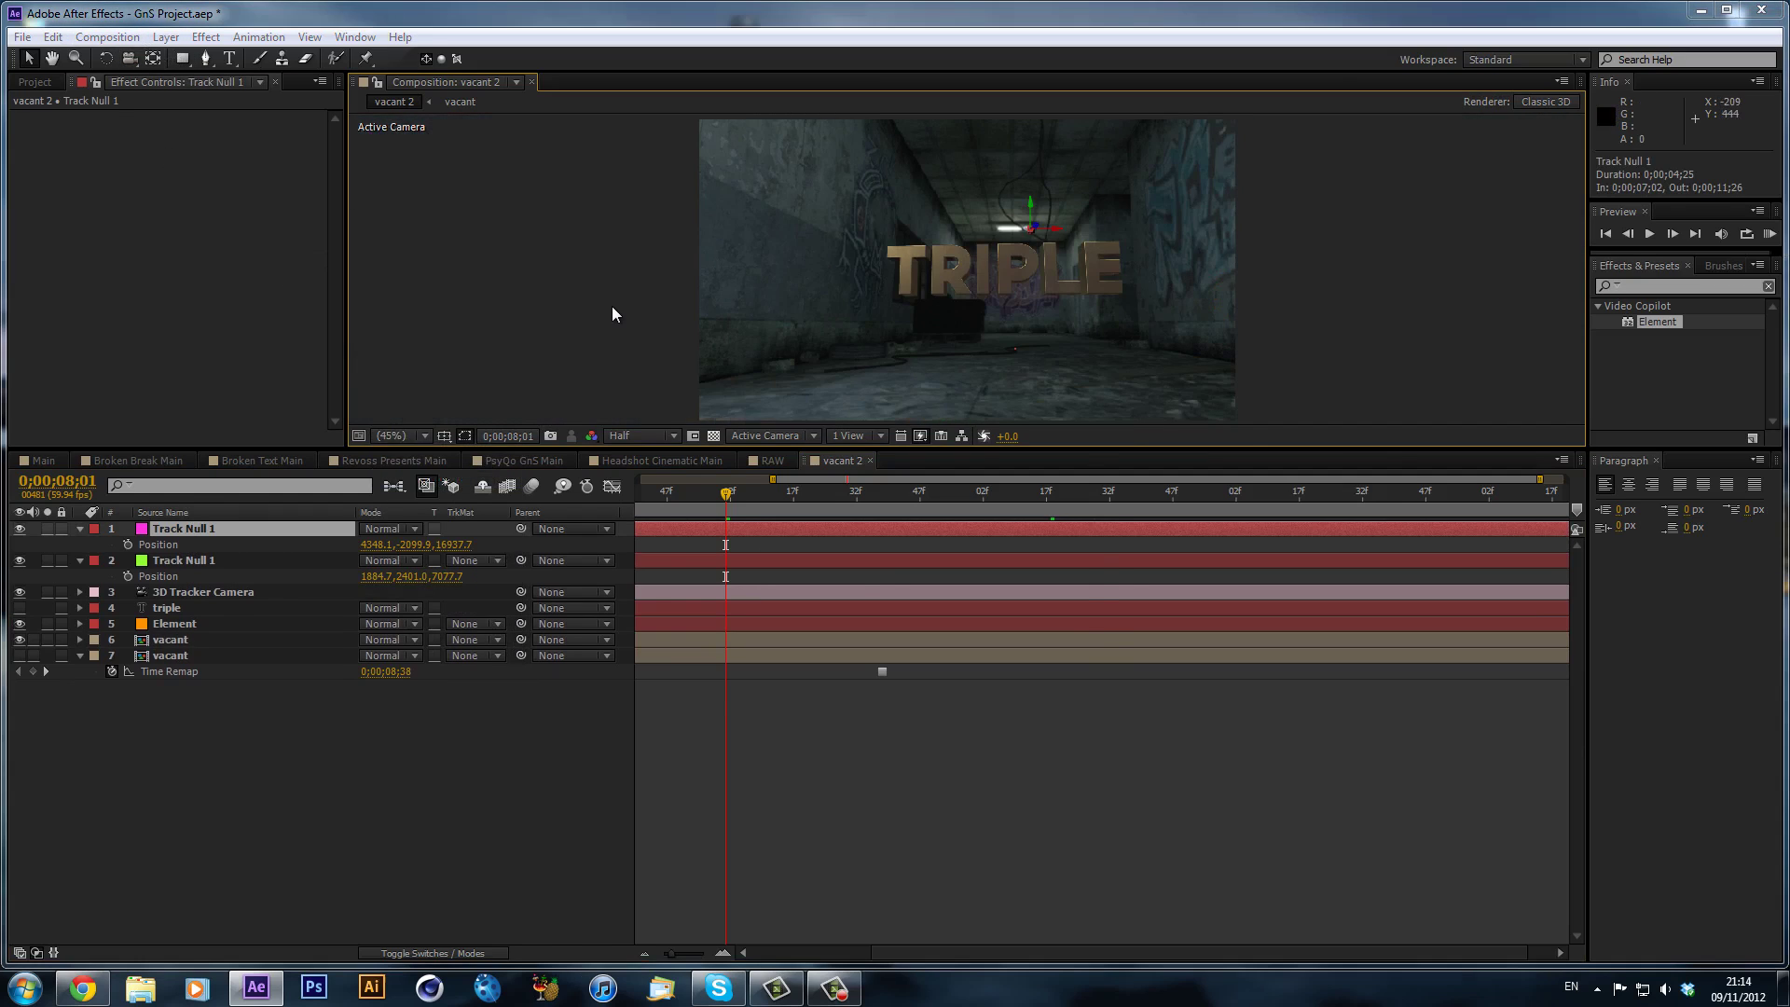
- Name the new solid 'Optical Flares', apply the Optical Flares effect, and open its Options
text(O)
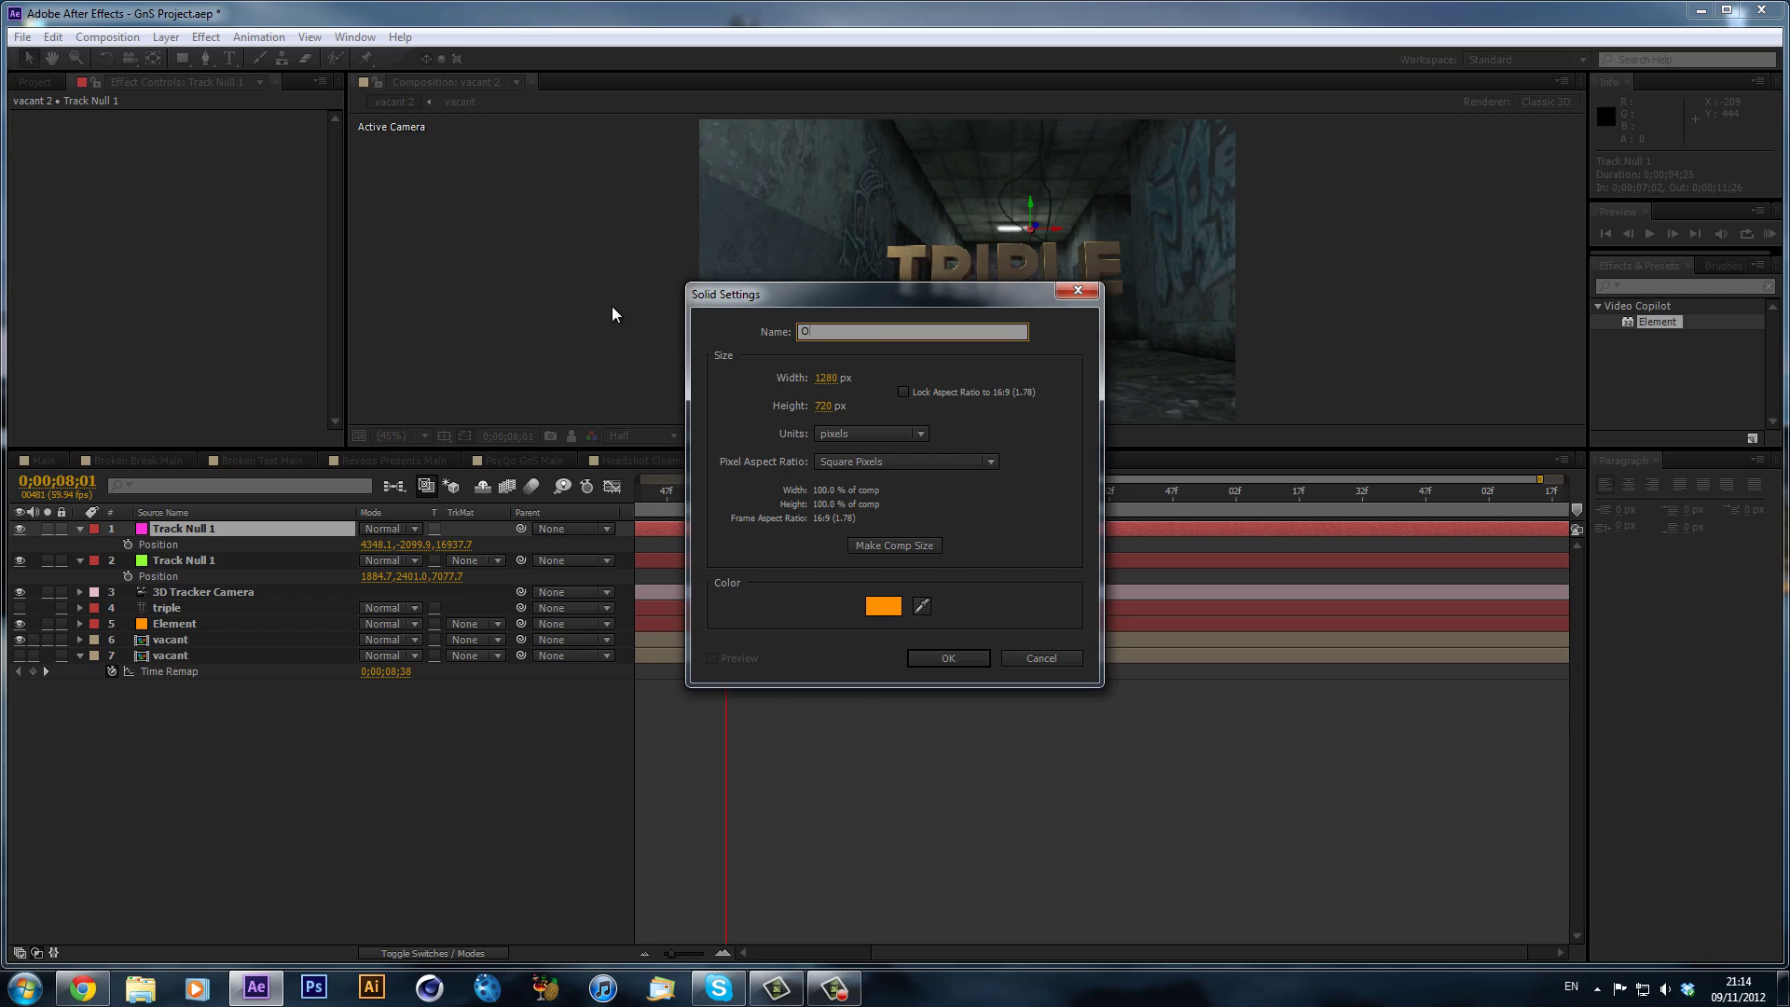
text(ptical Flares)
key(Return)
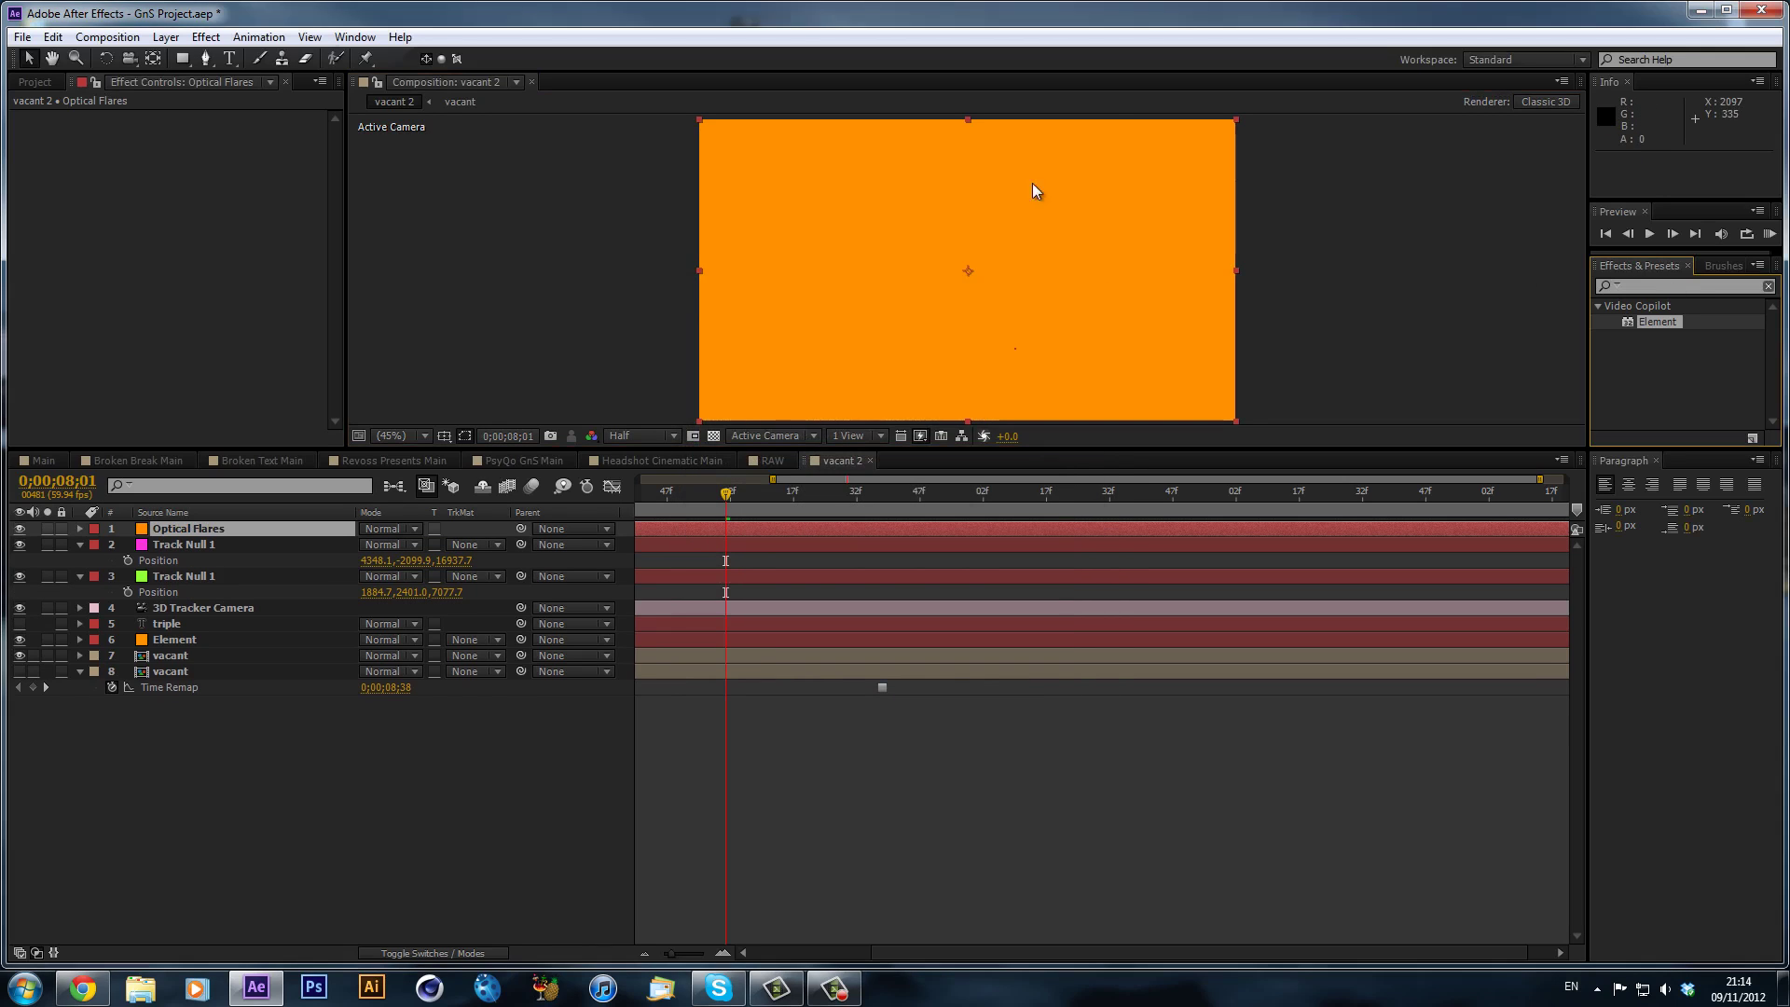
click(215, 527)
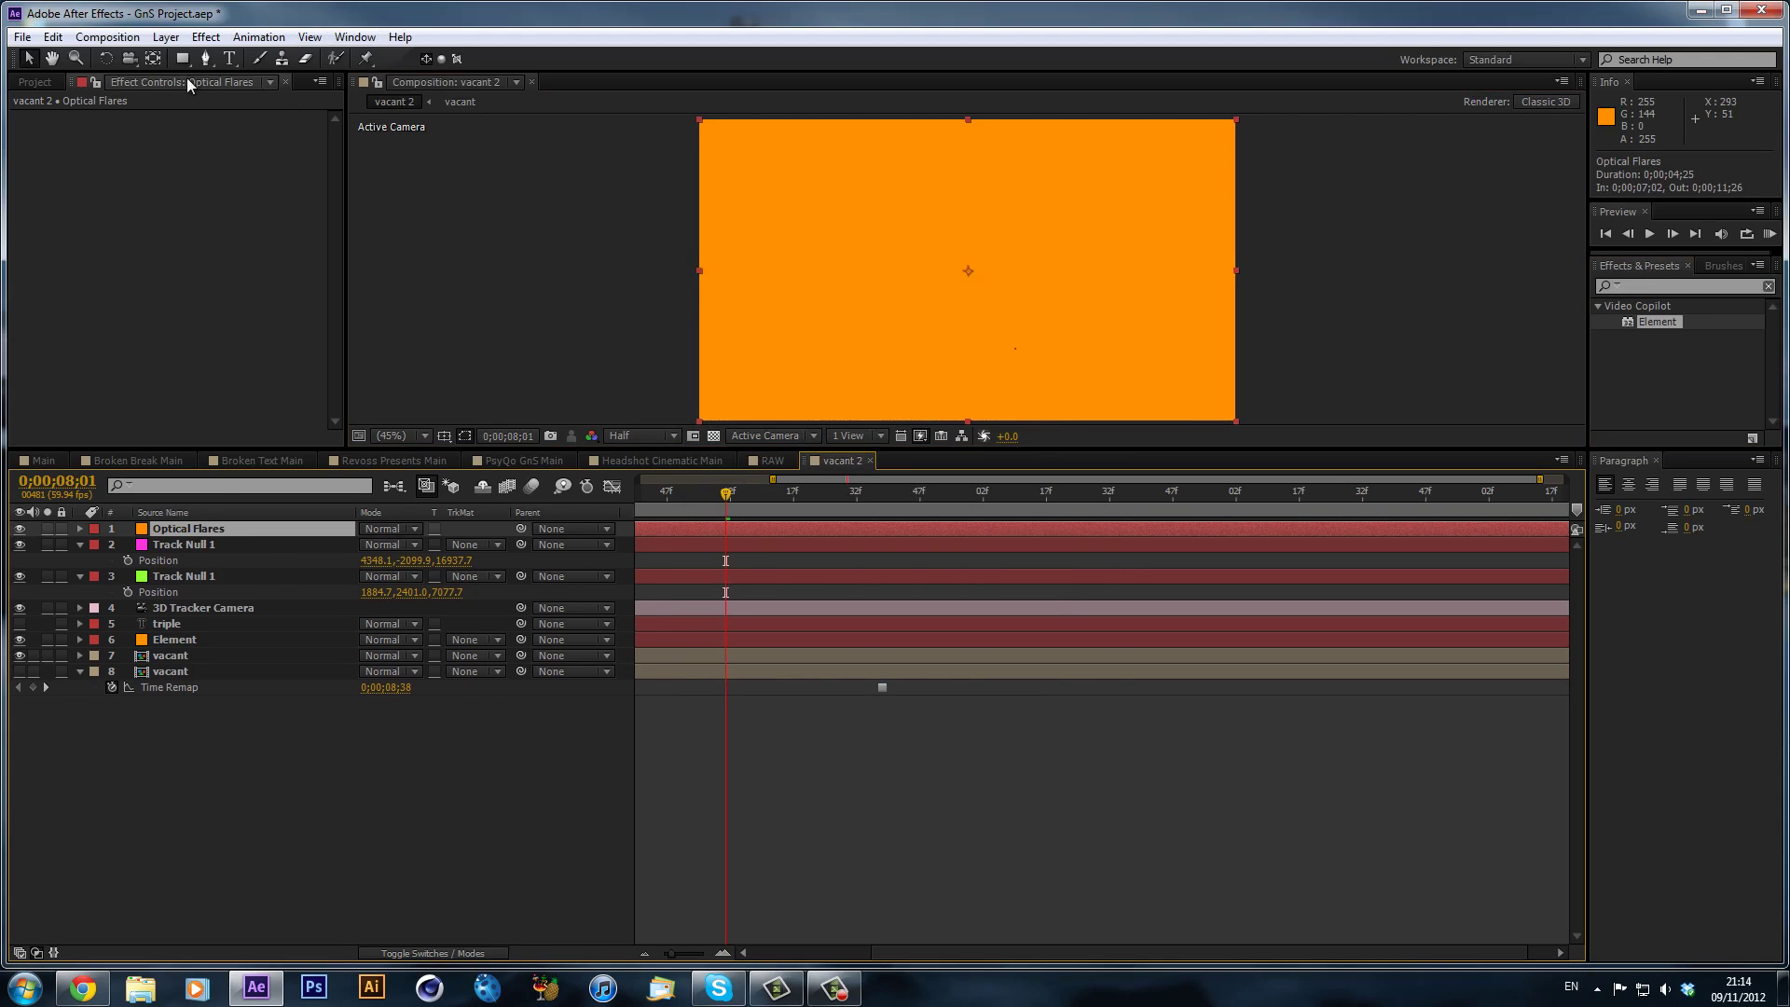
click(206, 36)
mouse_move(251, 947)
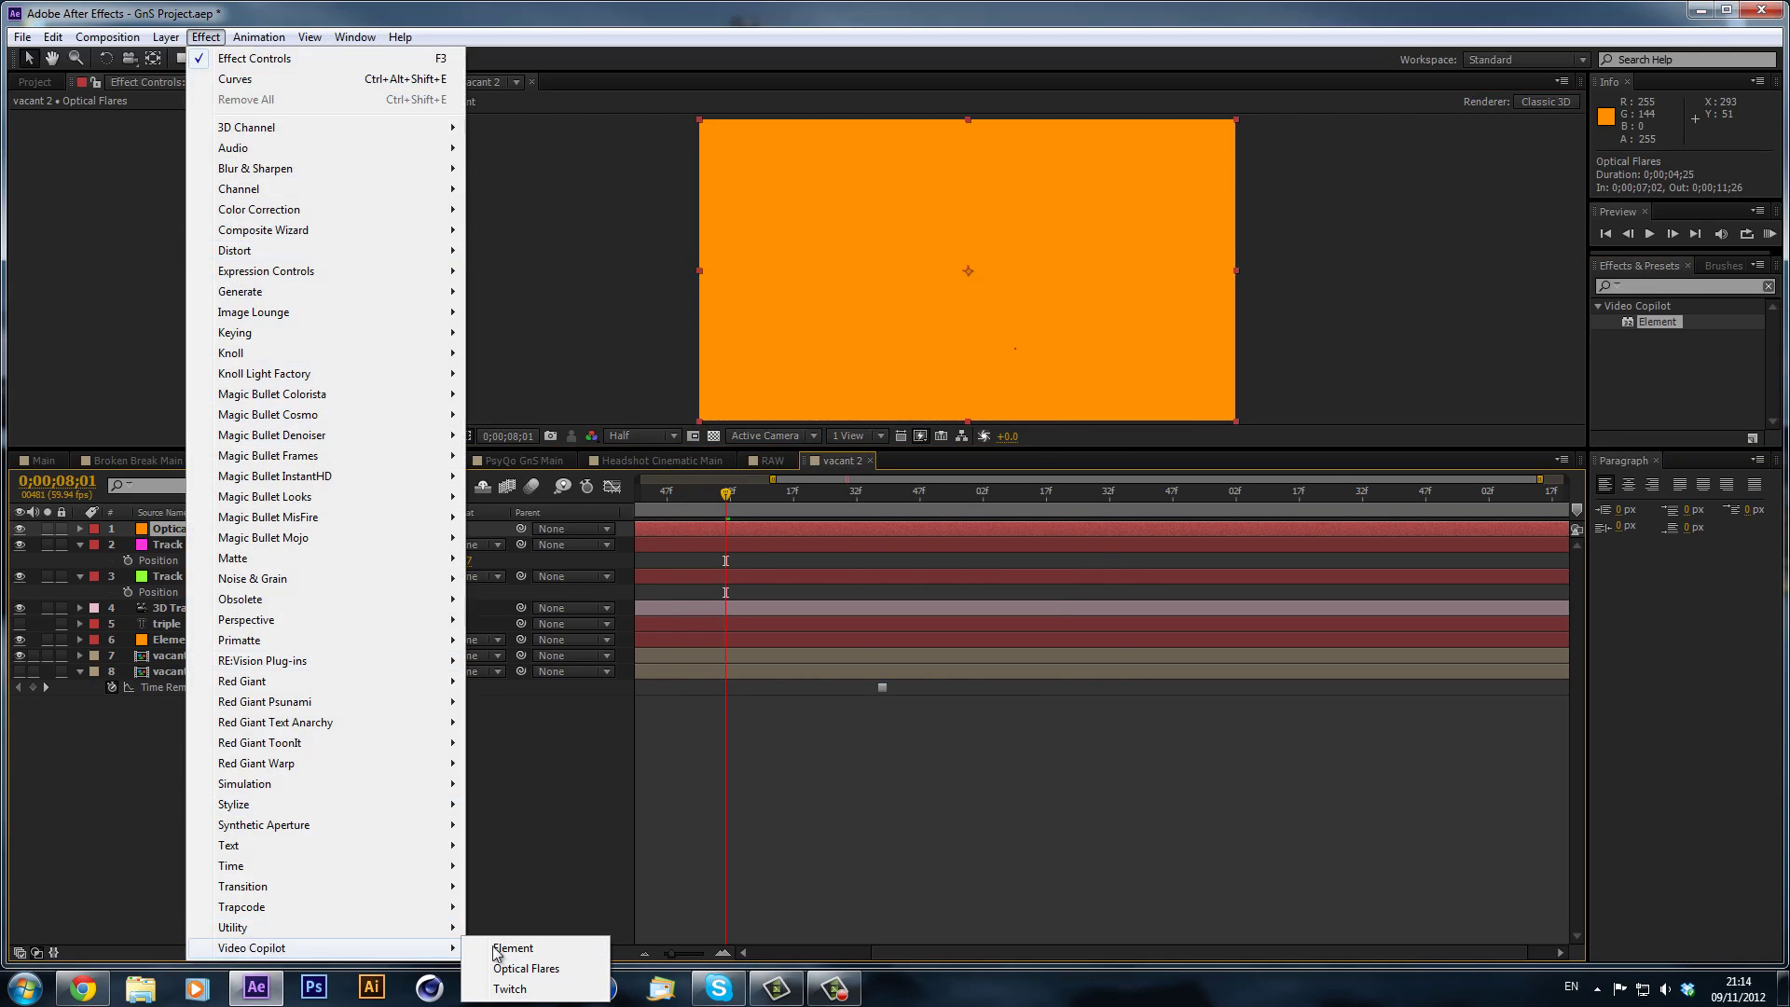
click(508, 965)
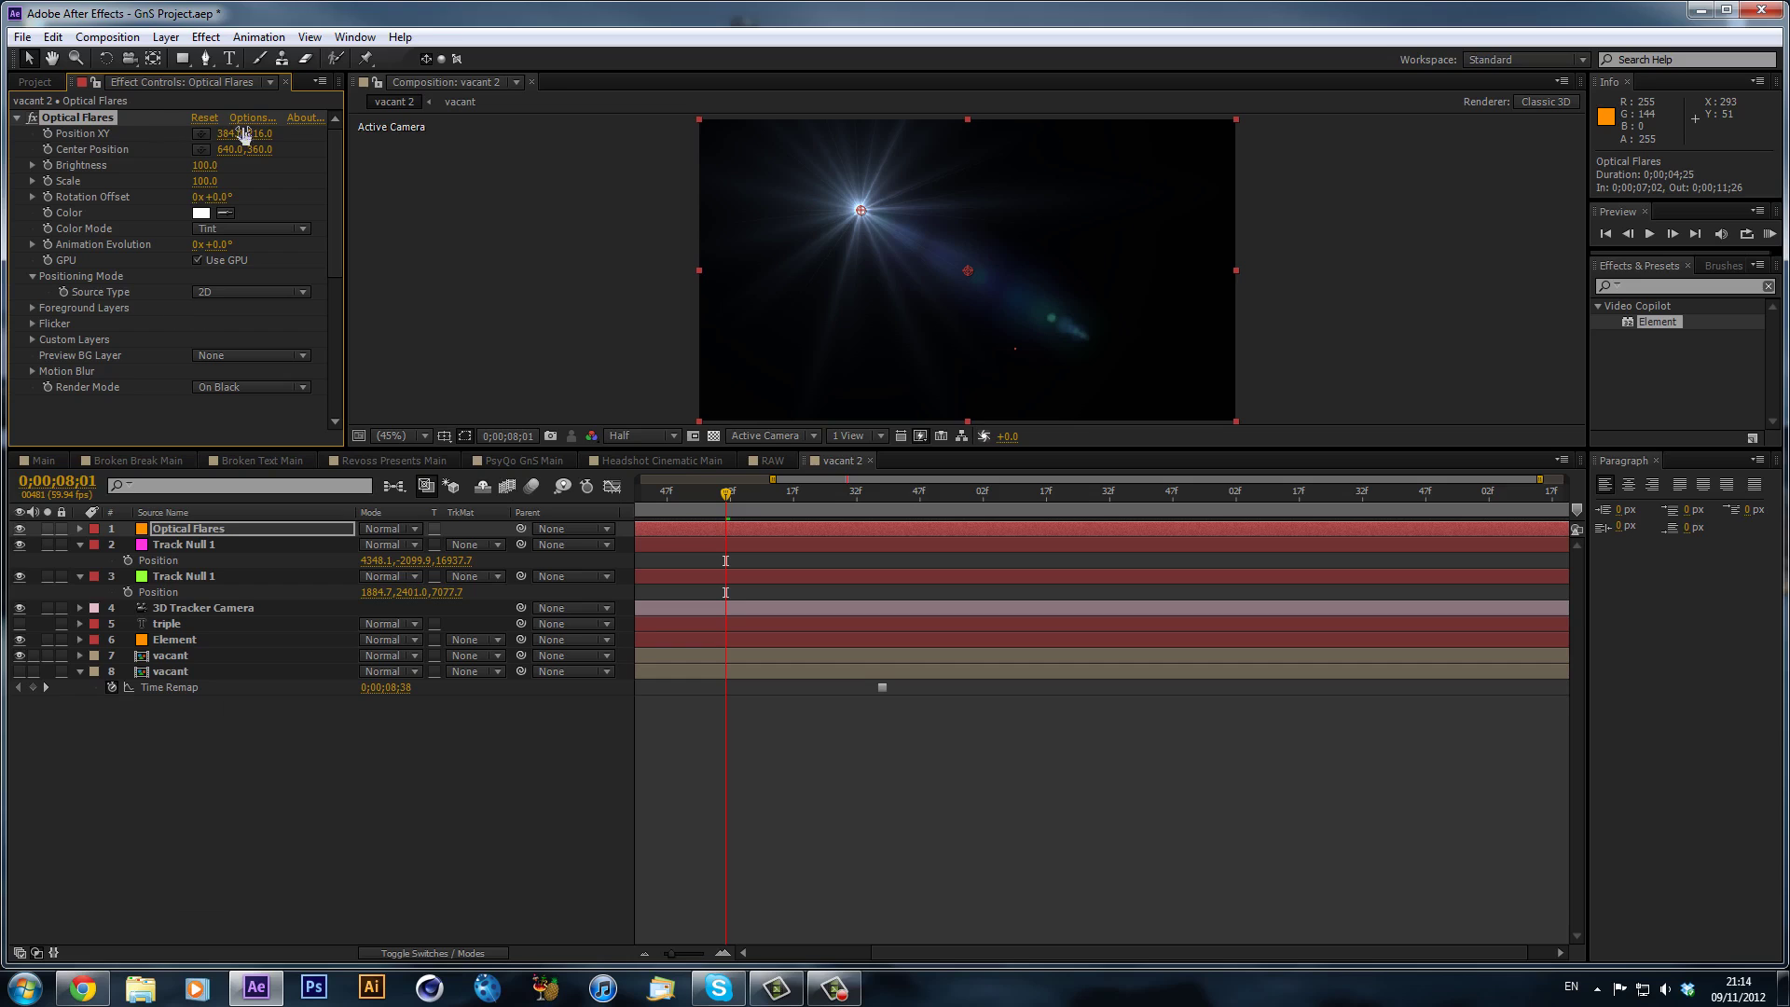
click(261, 117)
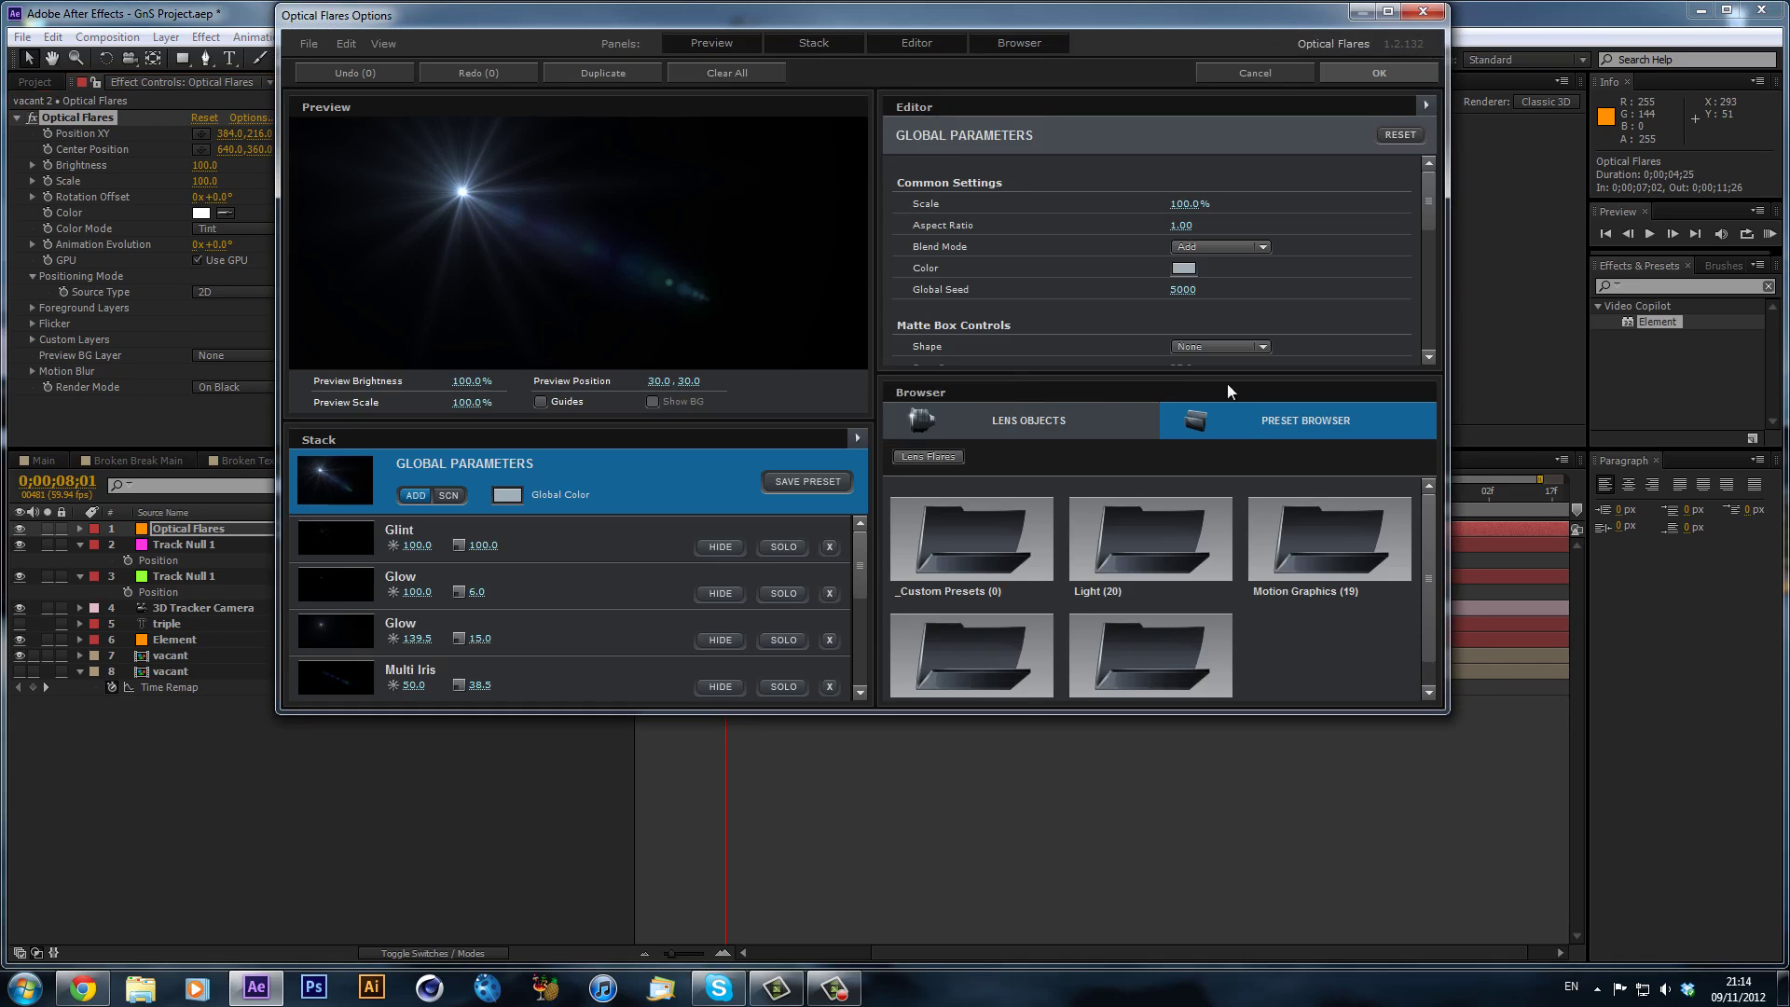
- Load the Artifractal flare preset from the Pro Presets 2 folder
click(1150, 660)
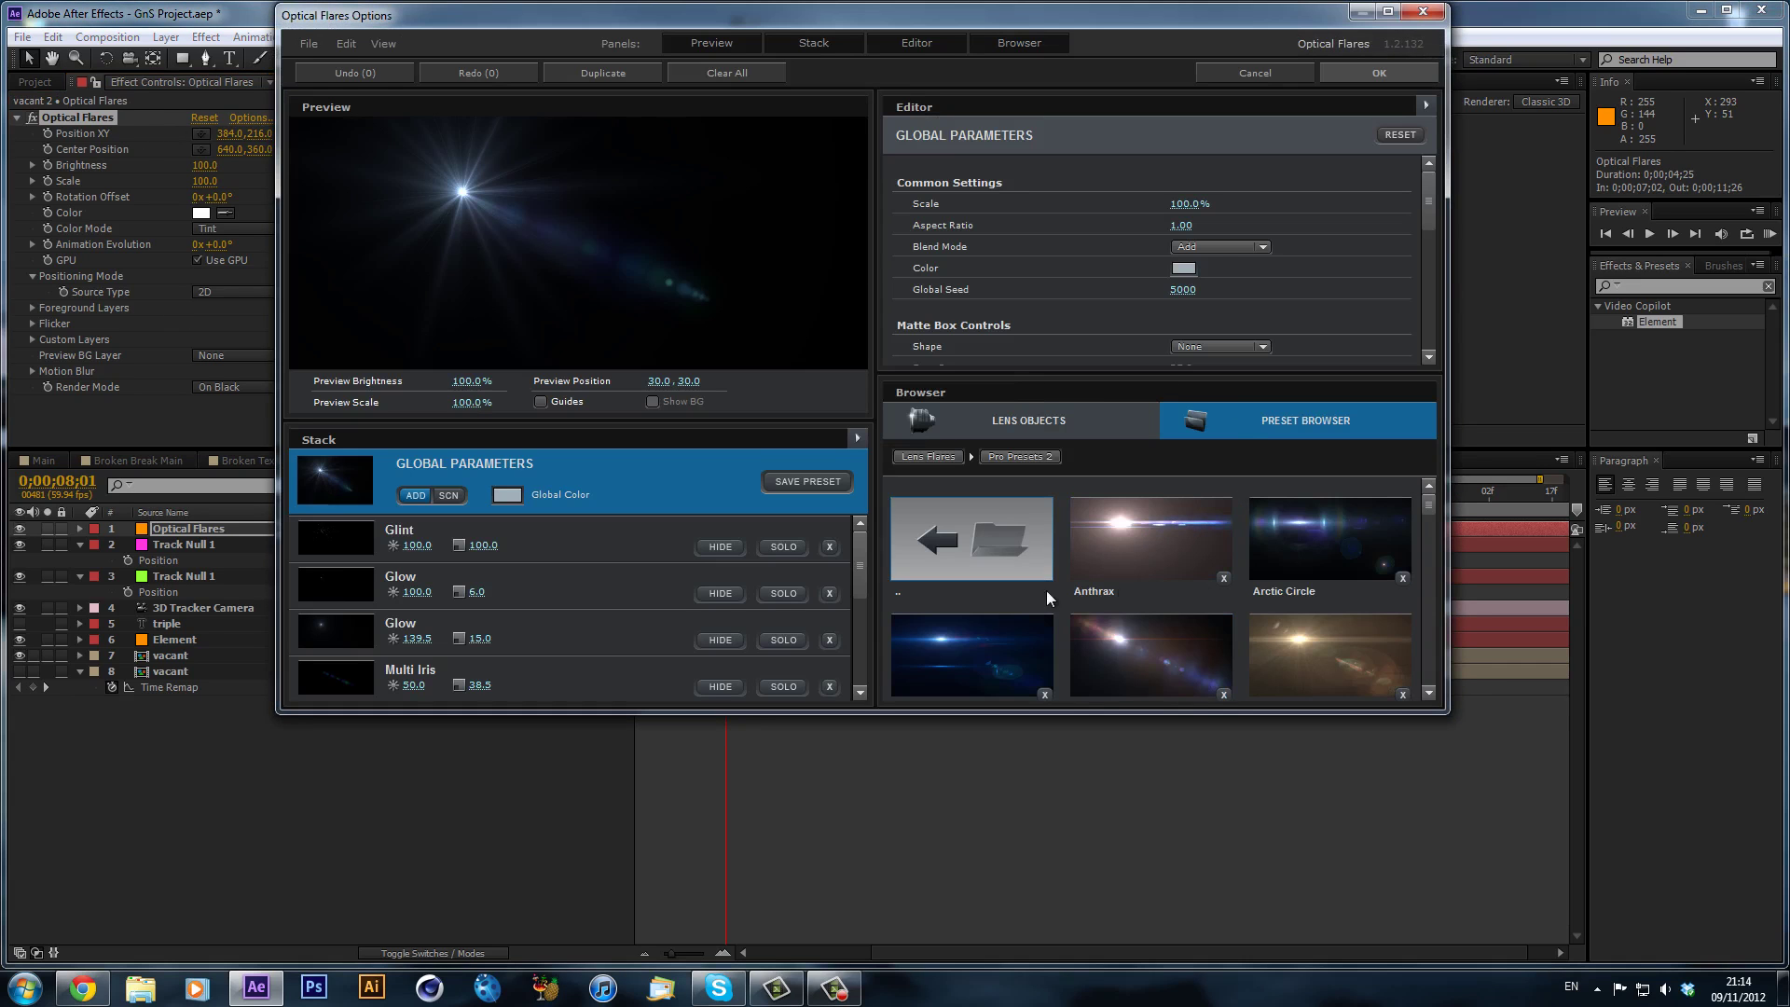
drag(1430, 509, 1430, 513)
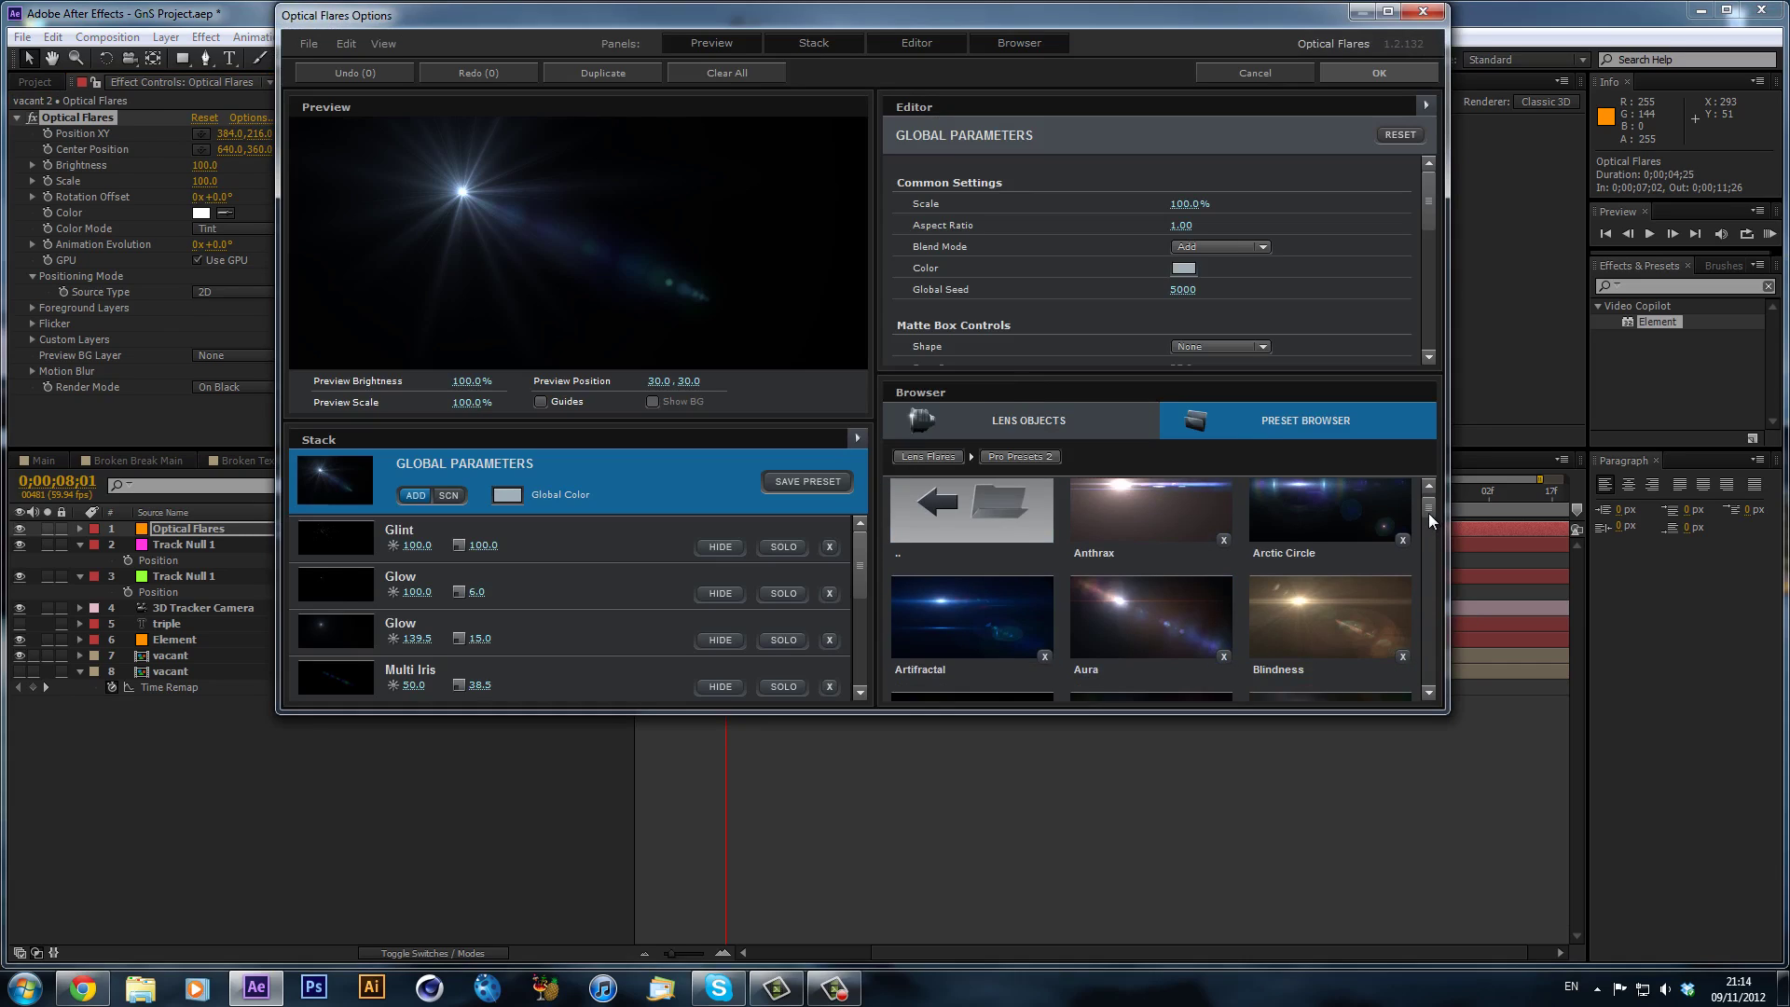
click(953, 611)
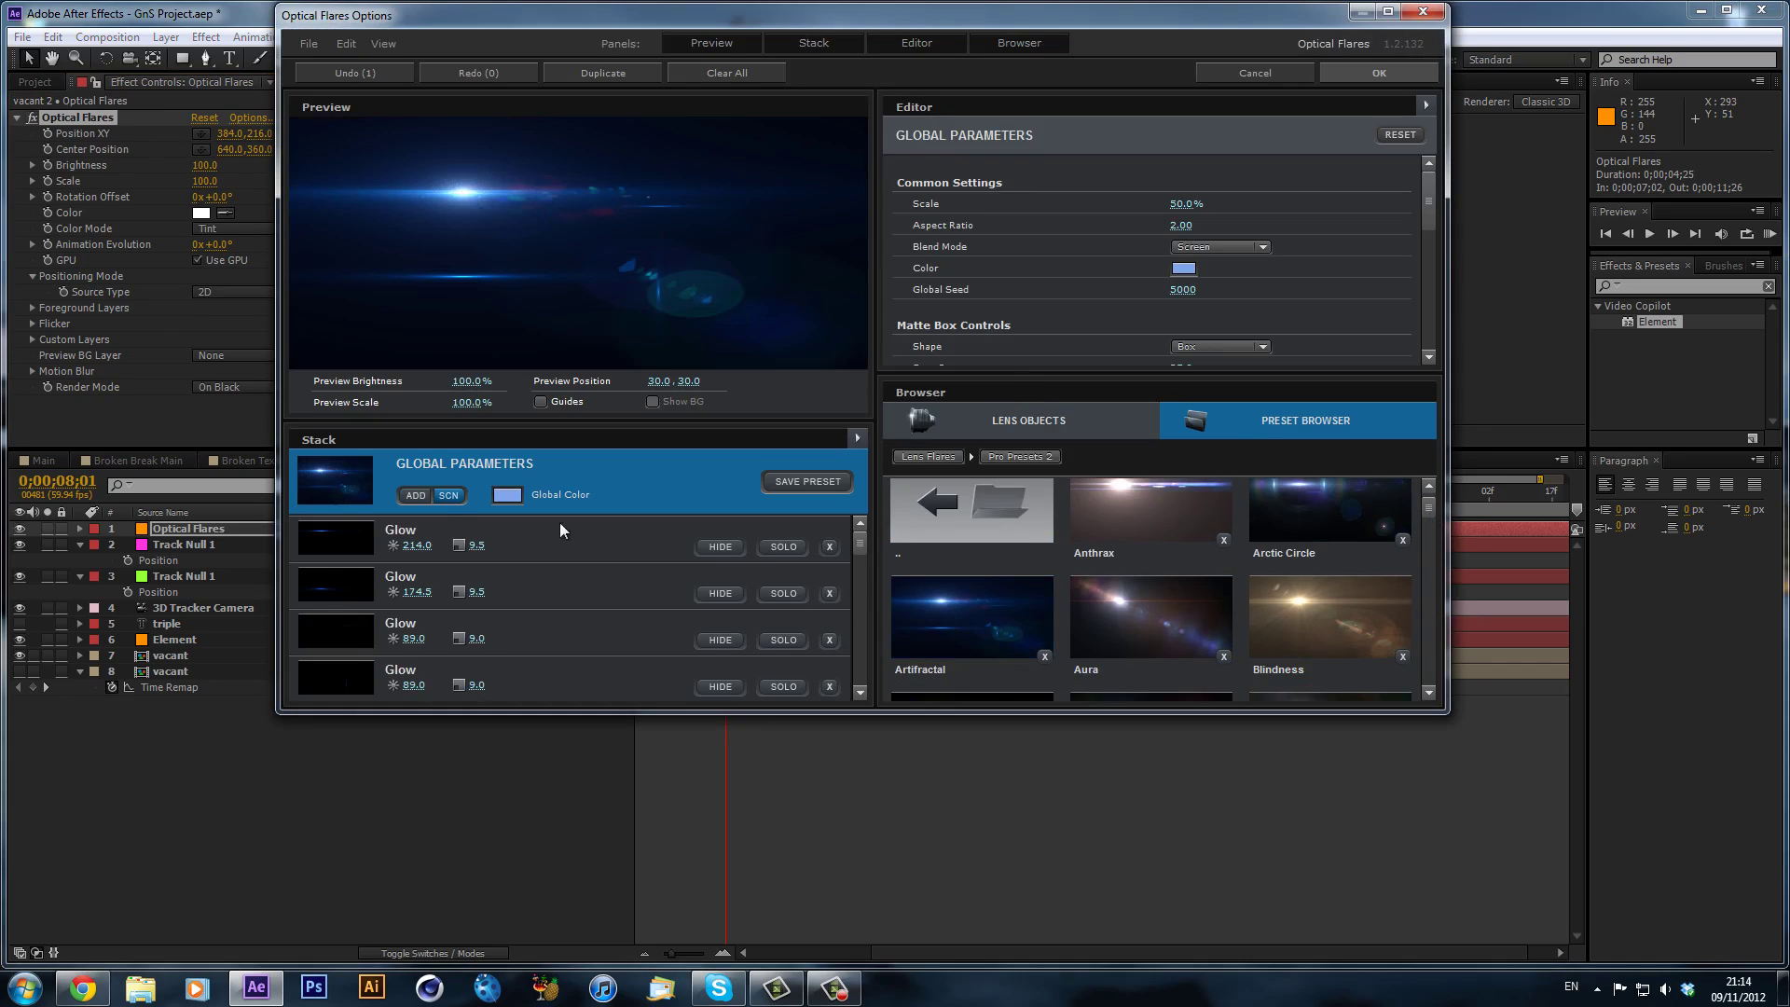
drag(855, 541, 859, 566)
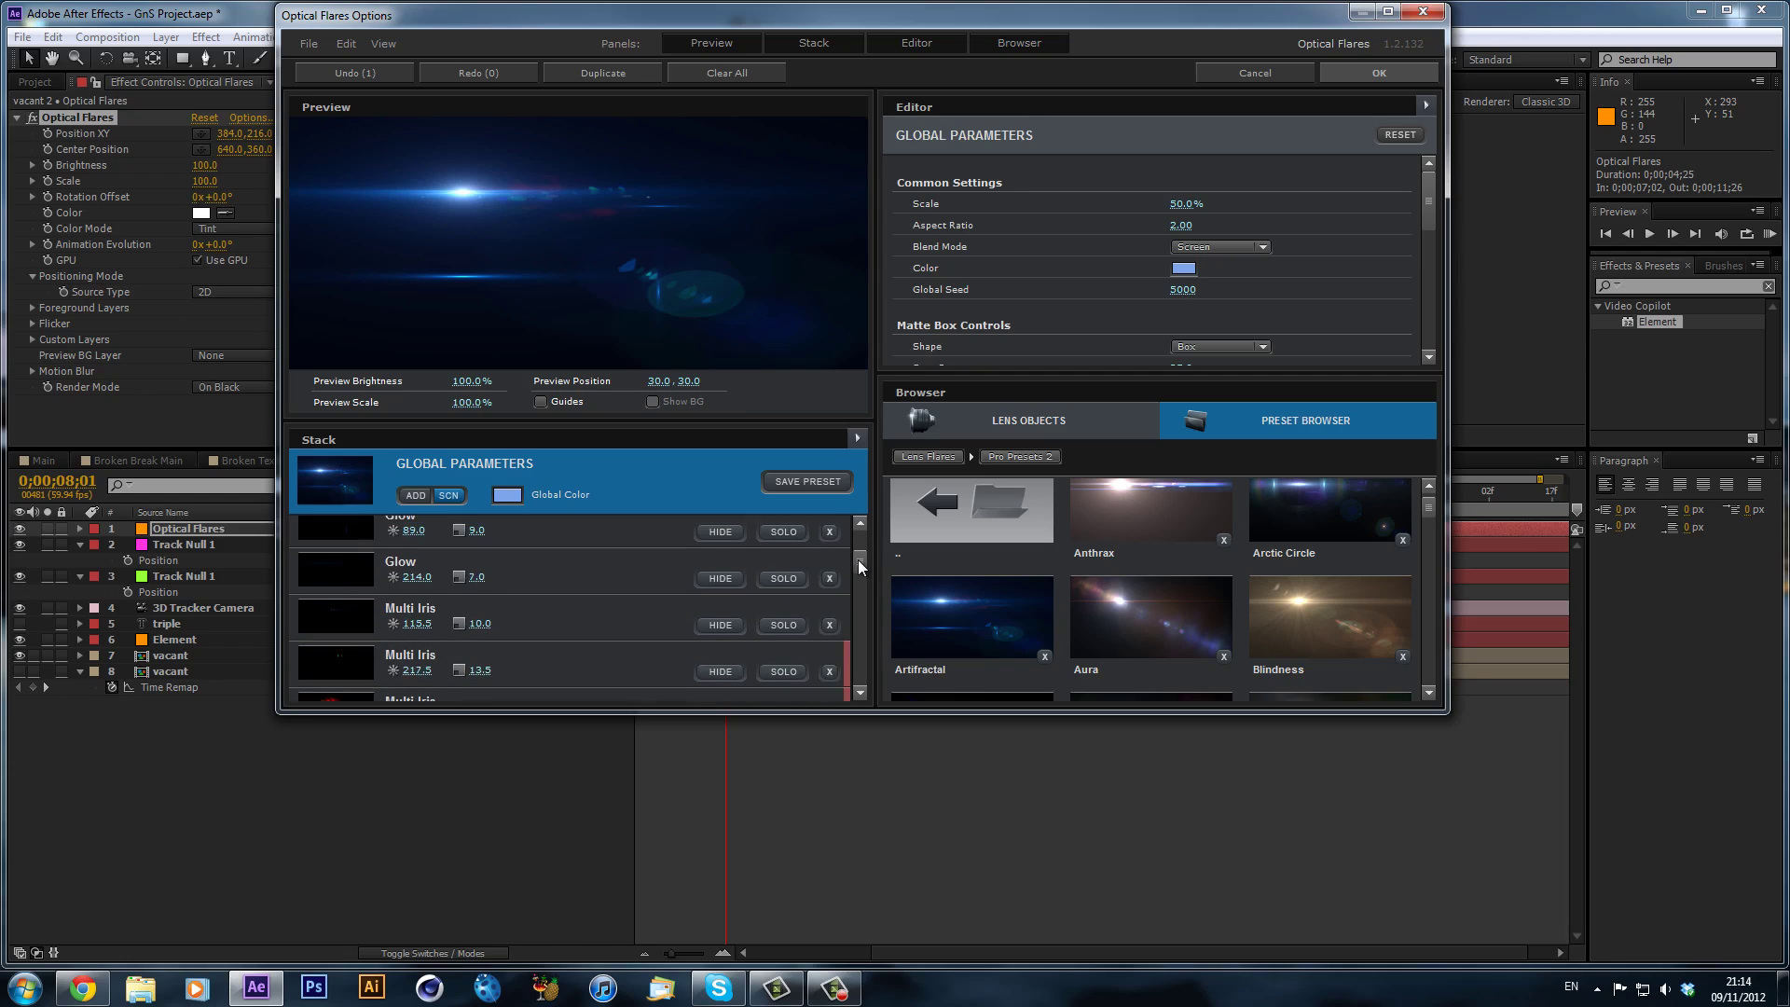
- Hide most Multi Iris and Glow elements plus the Glint and Iris, keeping Glow 133.5 visible
click(718, 620)
click(718, 663)
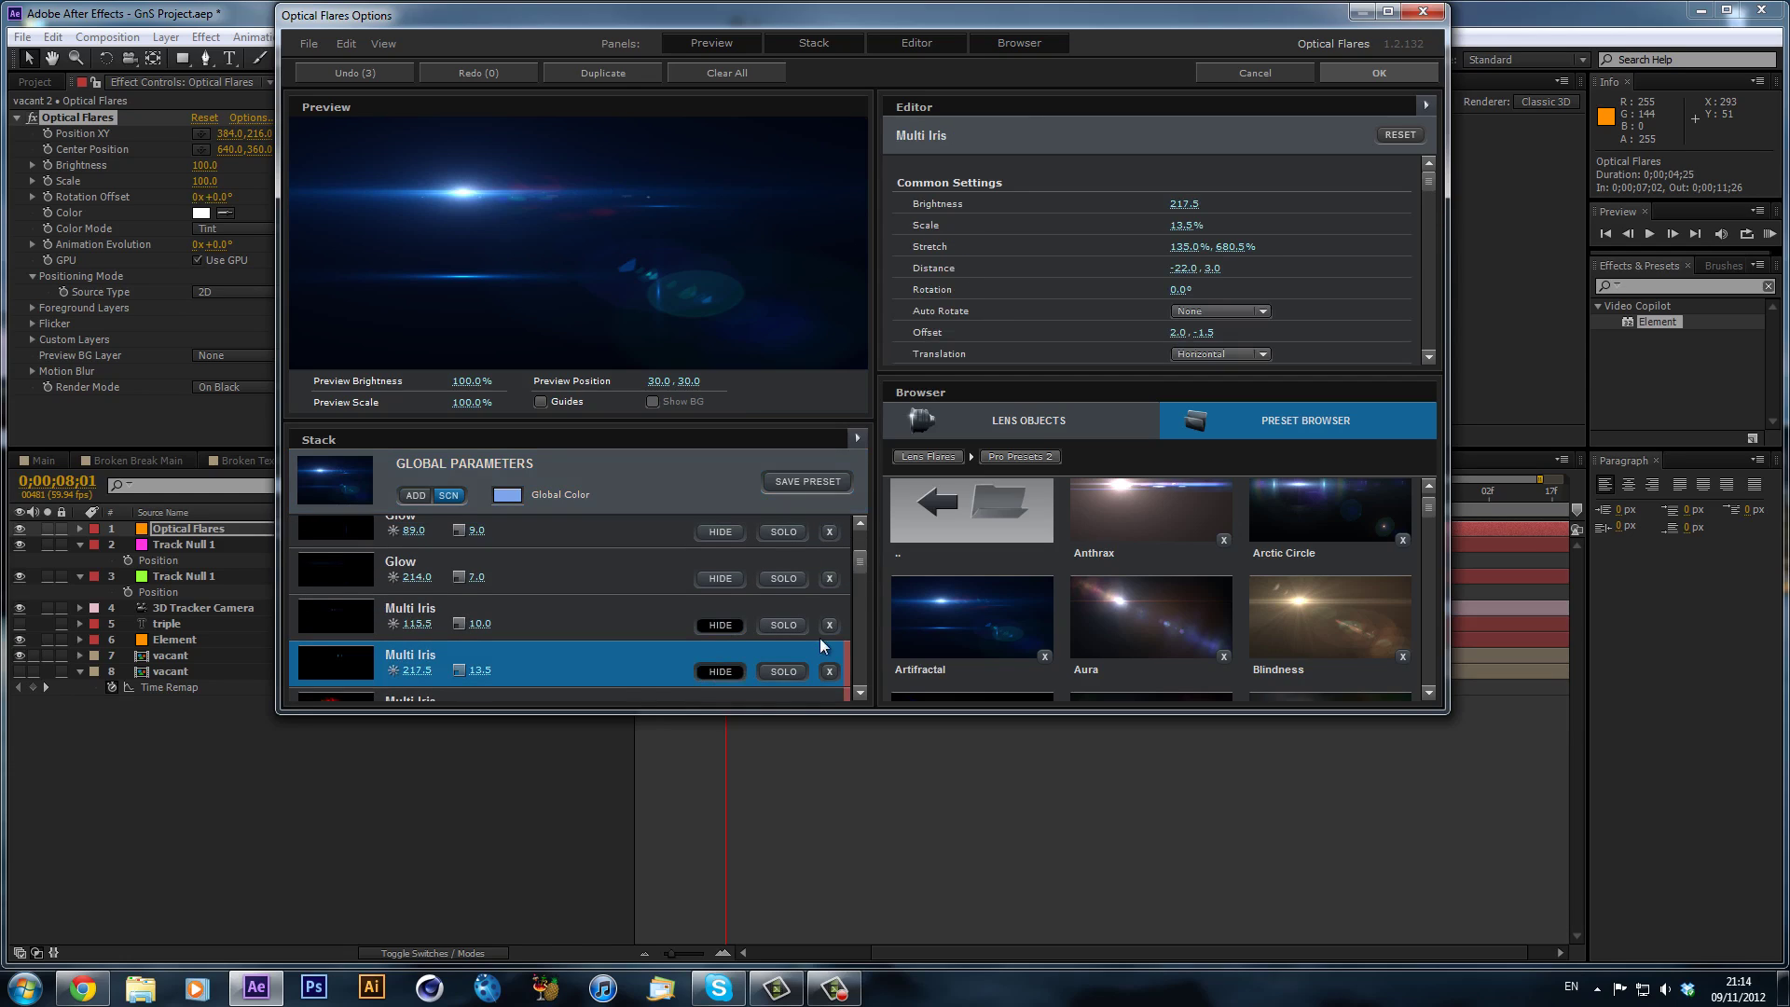
drag(856, 569, 858, 587)
click(725, 580)
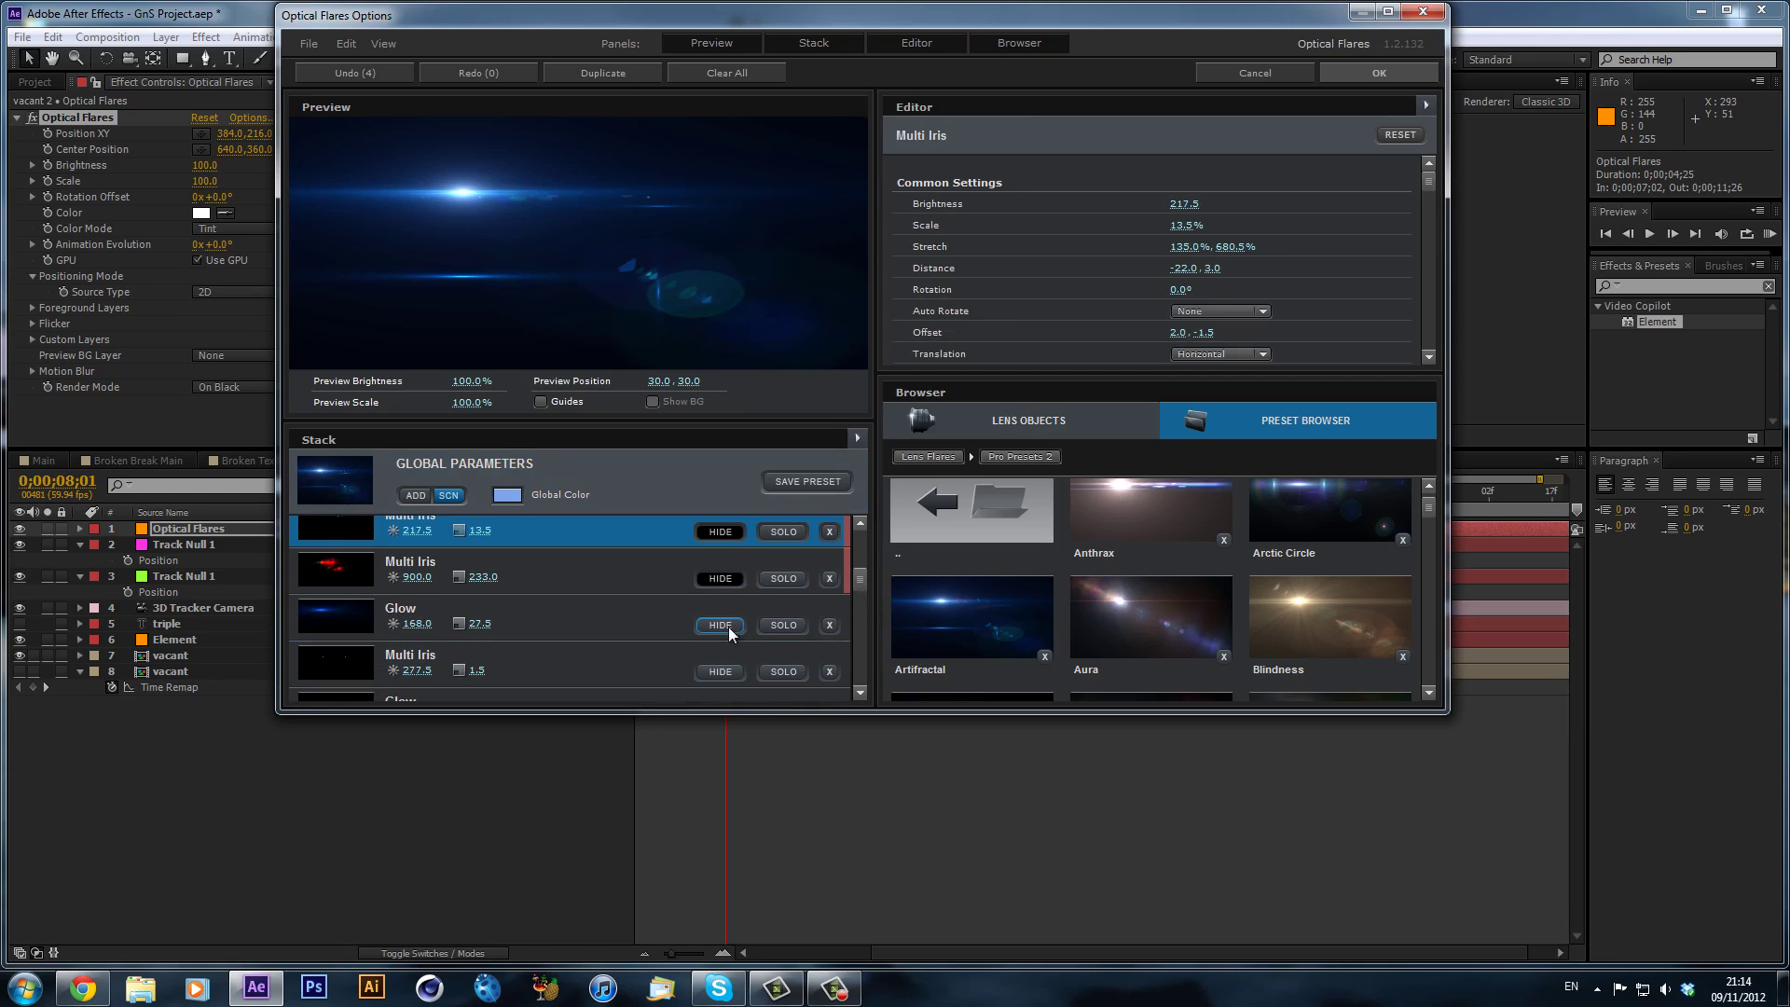
click(717, 671)
scroll(768, 646, down, 1)
scroll(731, 666, down, 1)
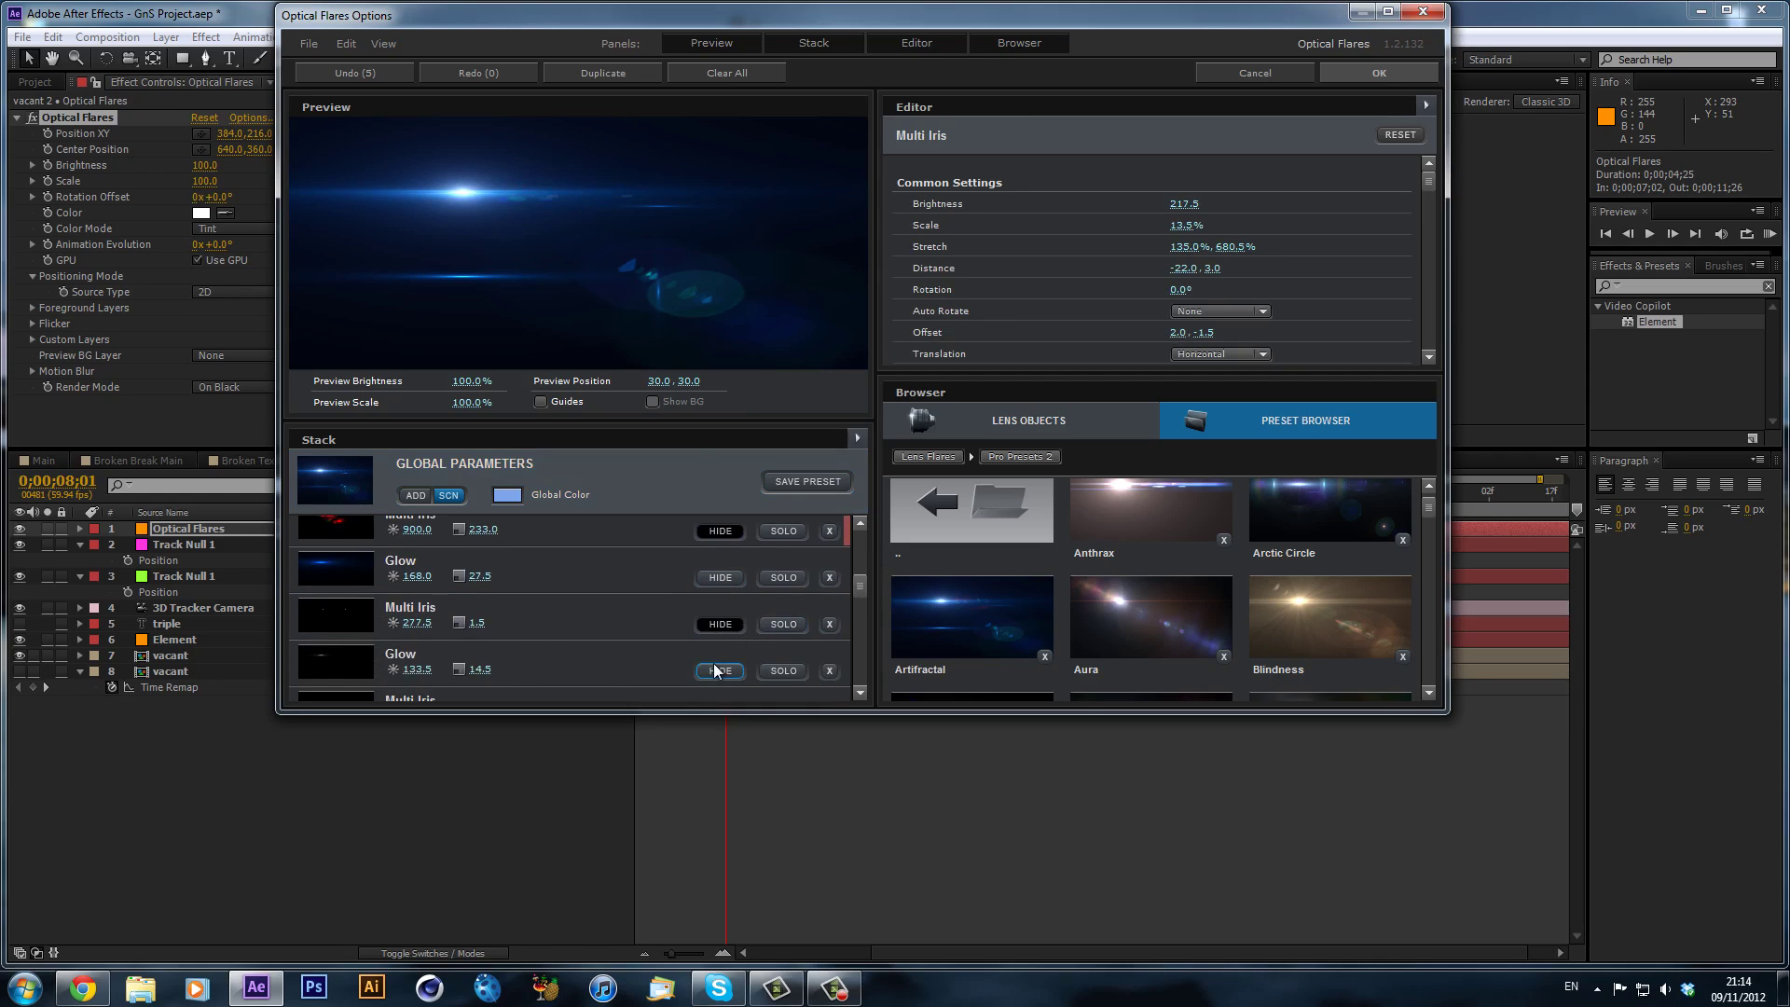
click(722, 671)
scroll(723, 672, down, 1)
click(720, 623)
click(724, 670)
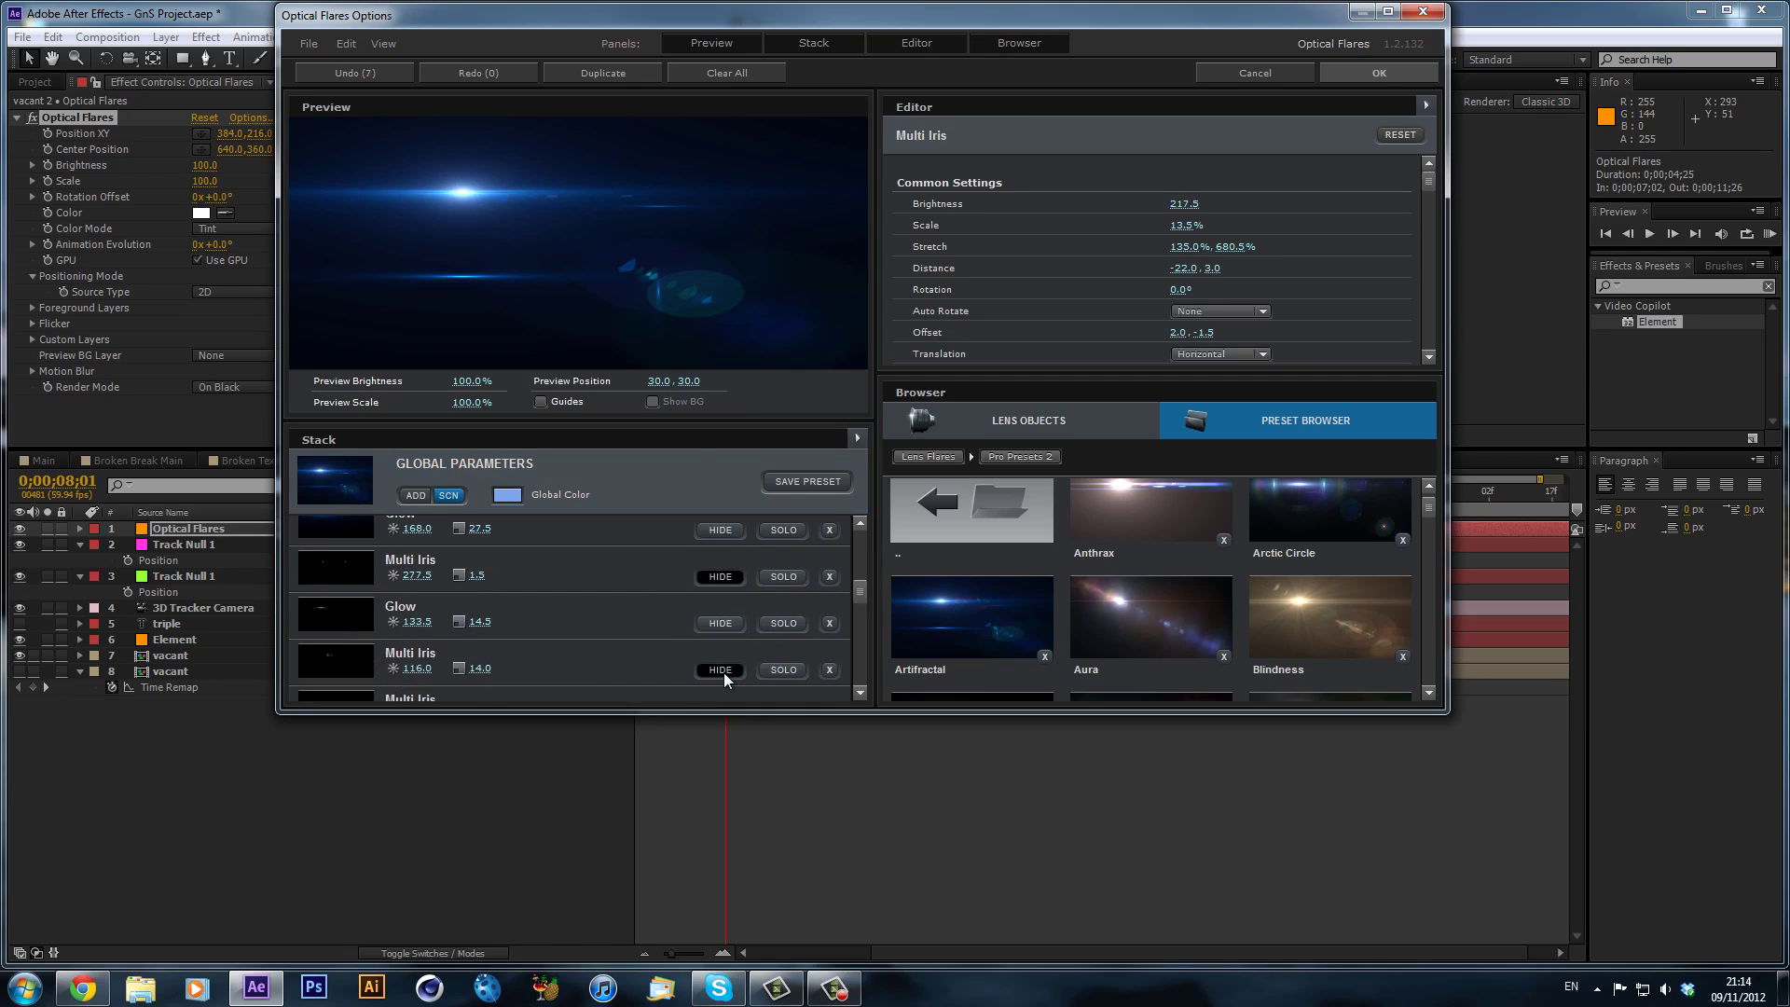
scroll(723, 673, down, 1)
click(724, 672)
scroll(722, 671, down, 1)
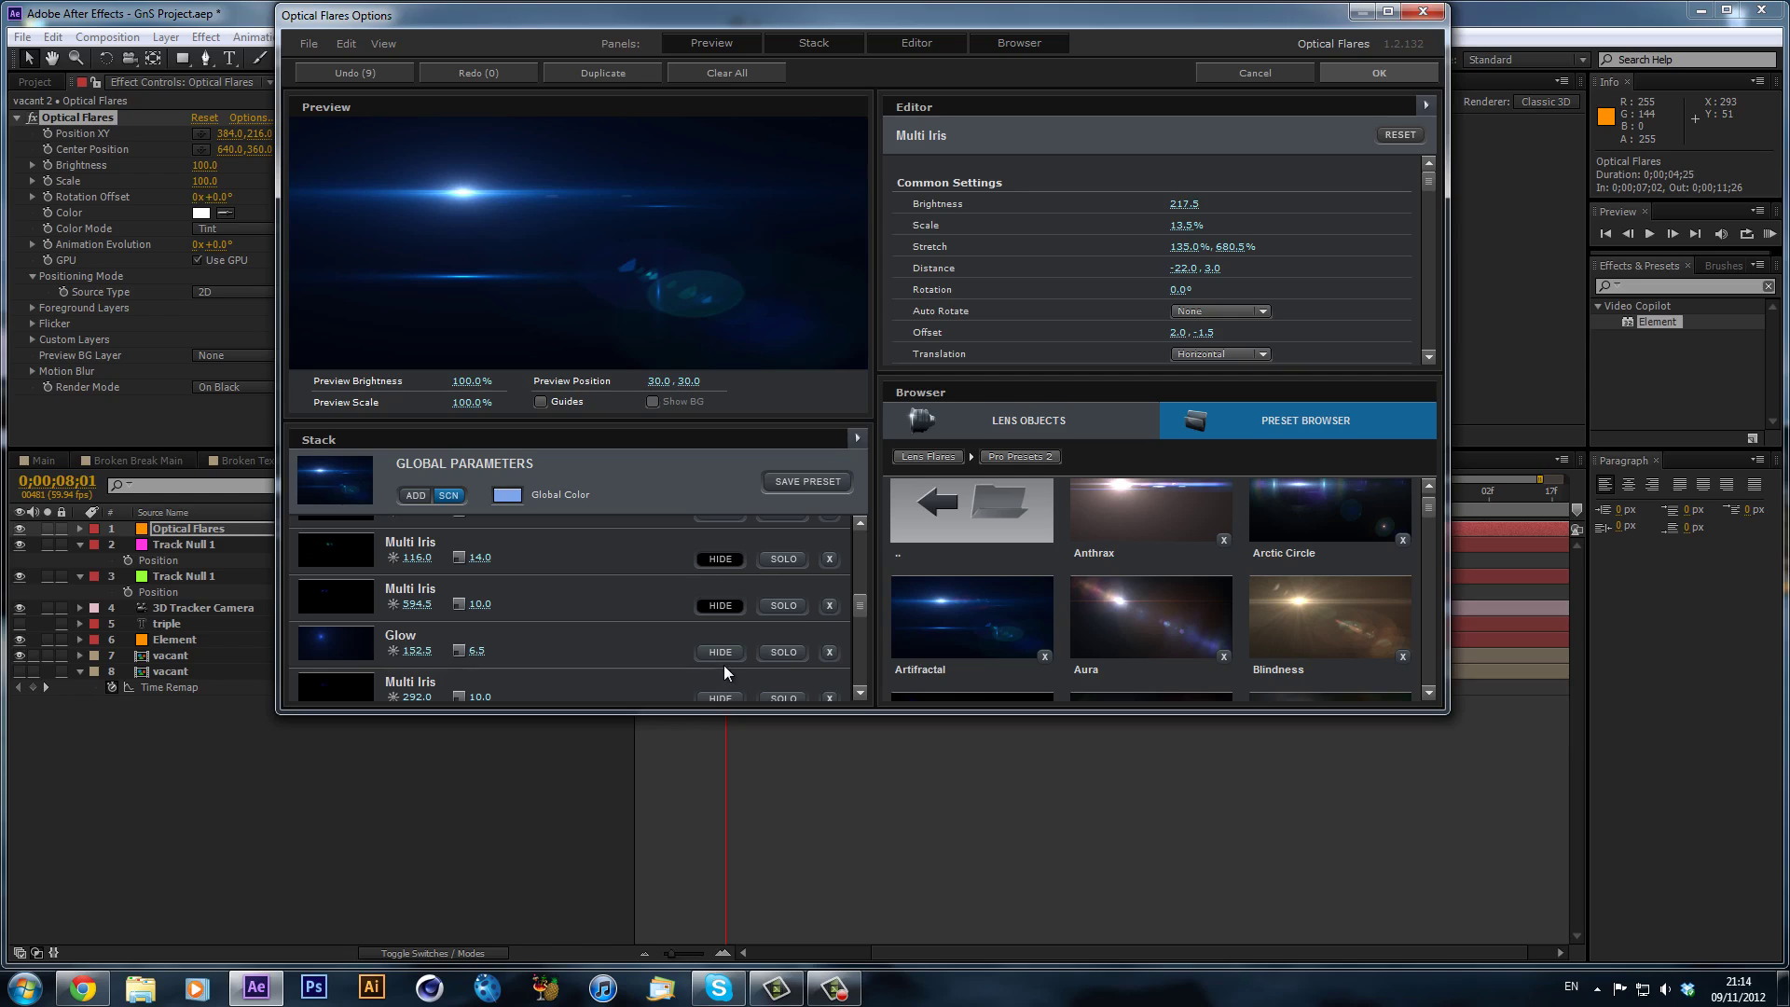
click(724, 677)
scroll(727, 681, down, 1)
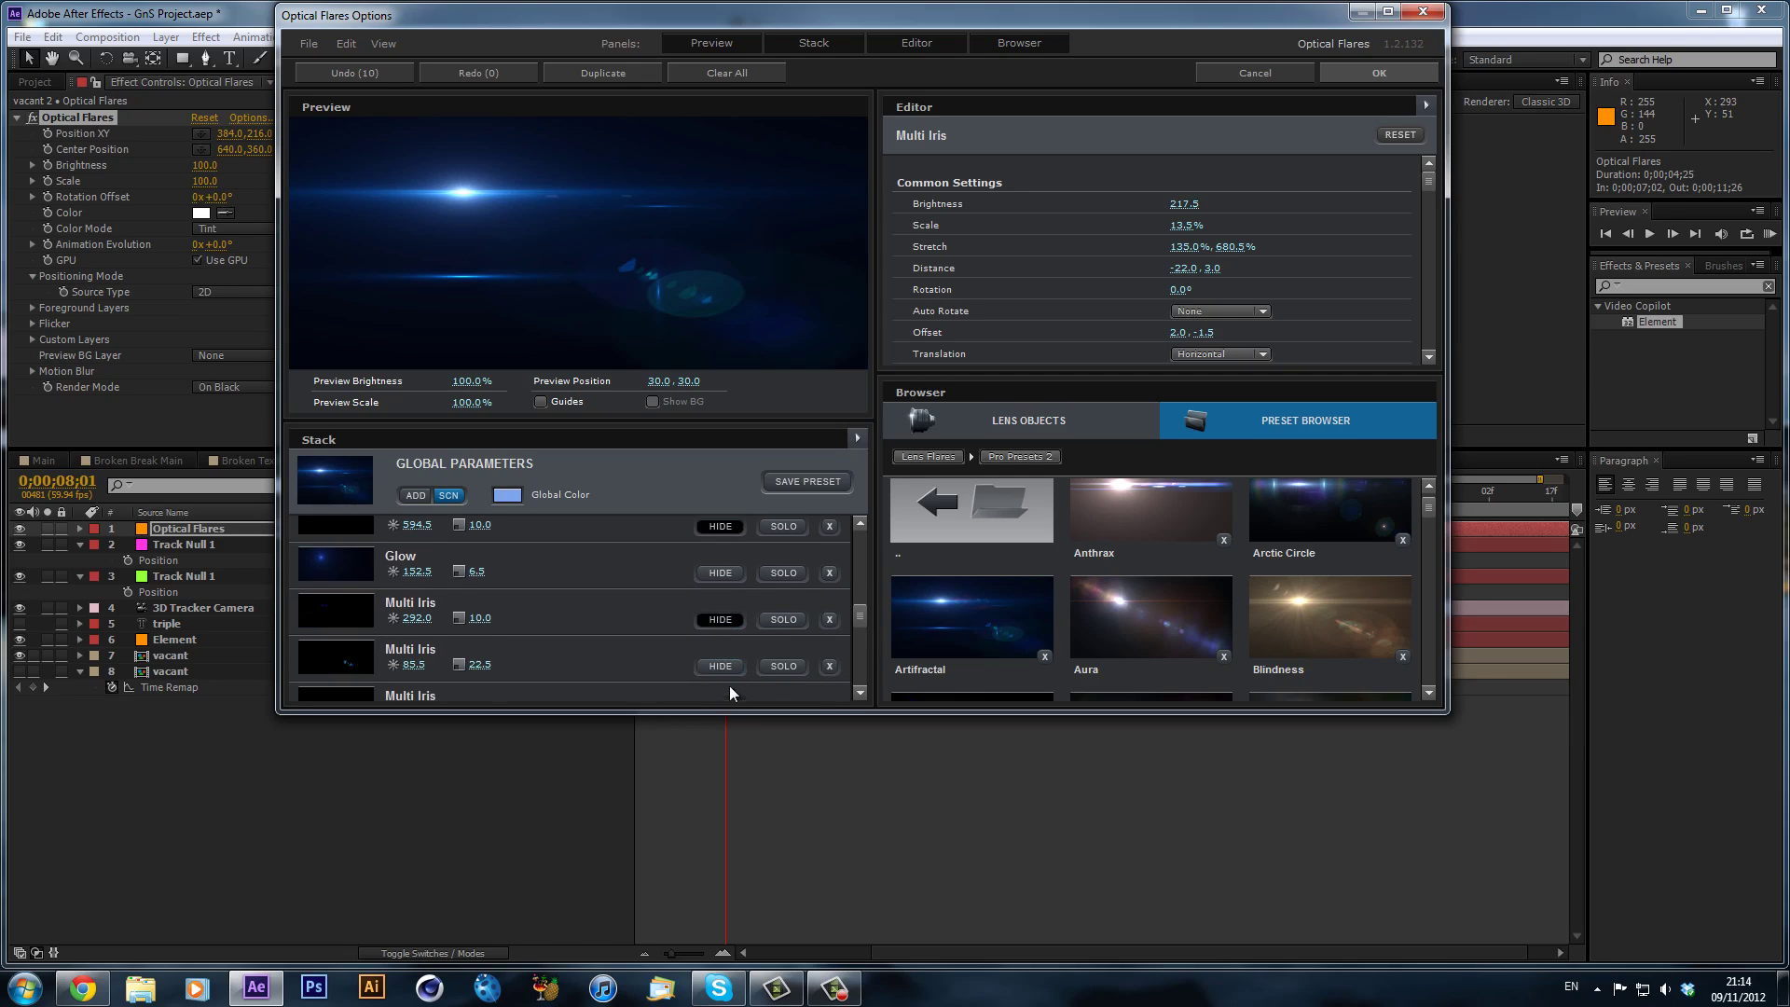
click(729, 679)
scroll(723, 679, down, 1)
click(724, 676)
scroll(724, 674, down, 1)
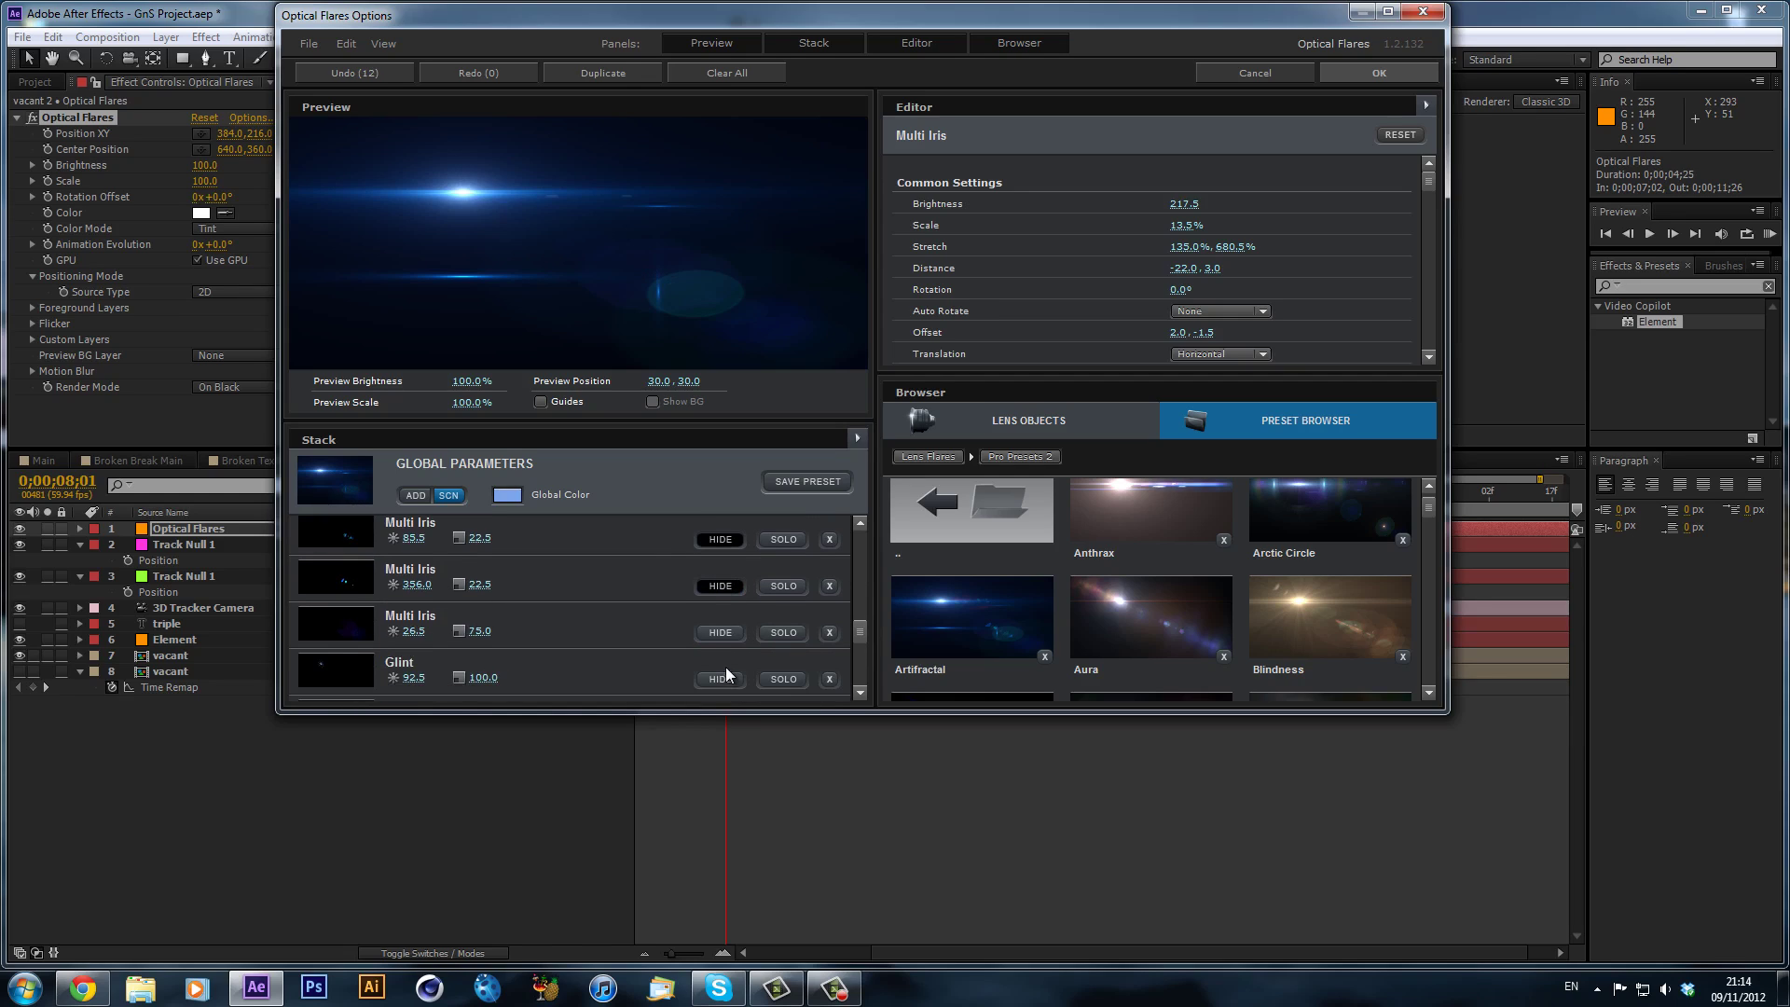
click(724, 679)
scroll(722, 676, down, 2)
click(718, 677)
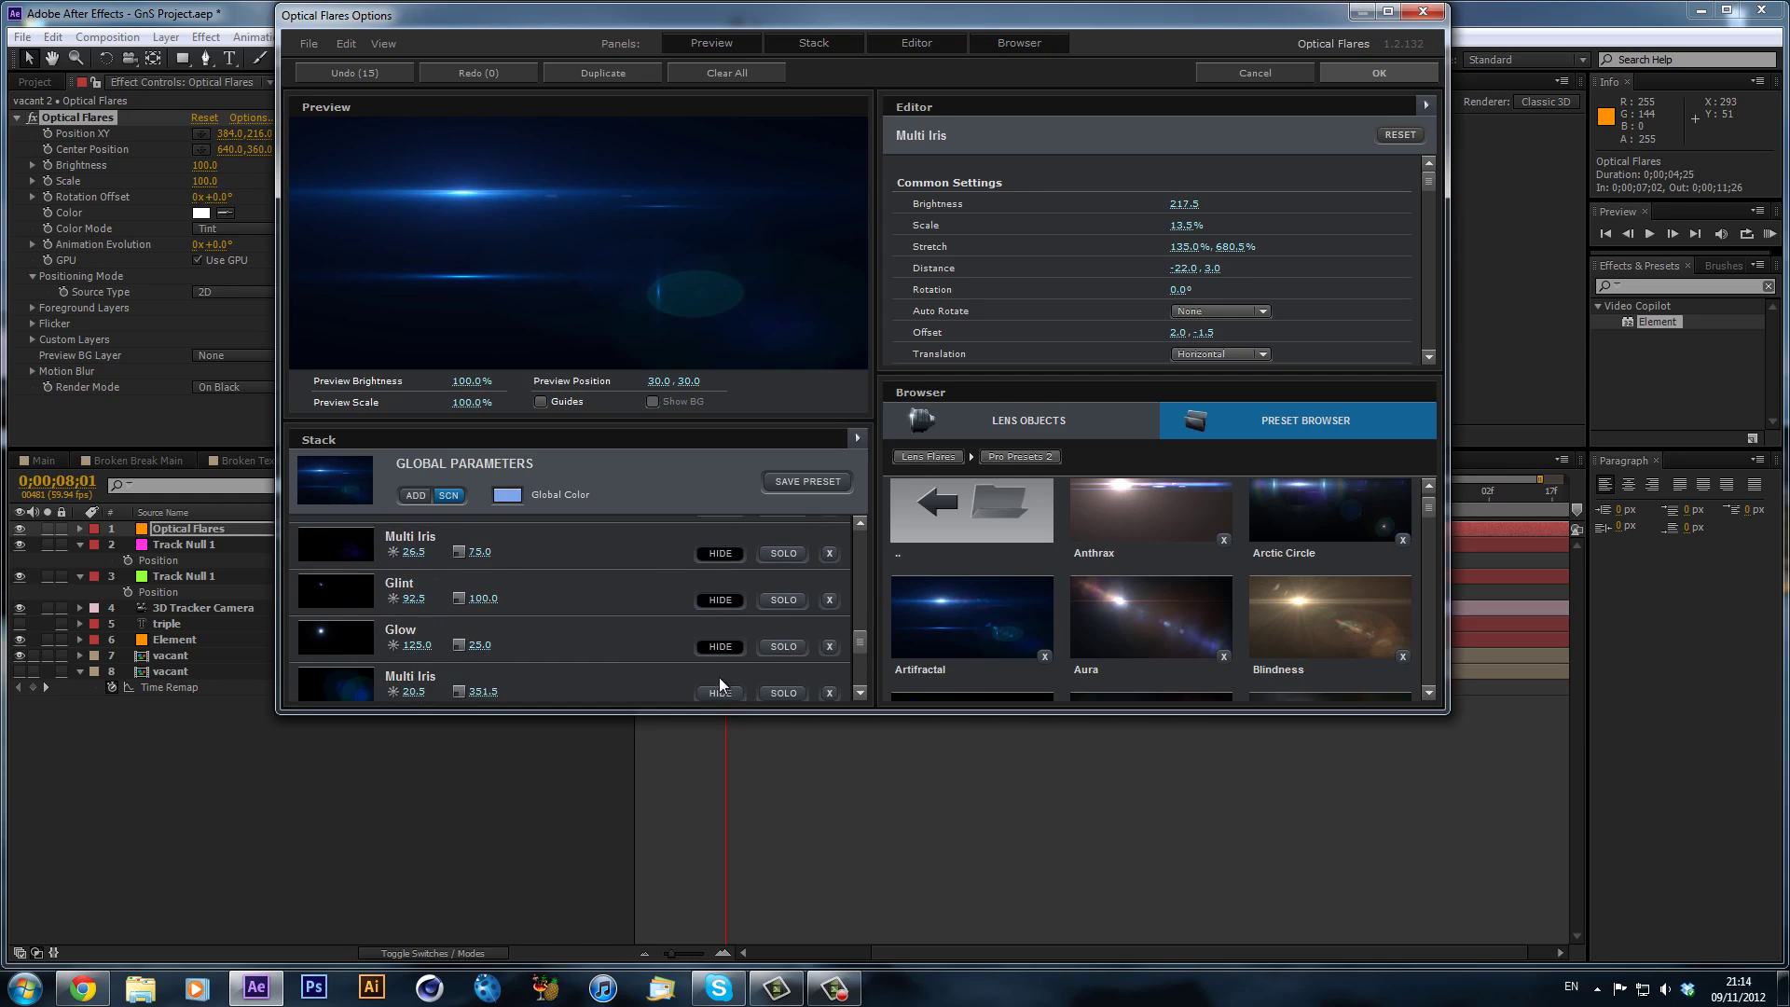
click(723, 671)
scroll(724, 668, down, 1)
click(725, 664)
scroll(719, 663, down, 2)
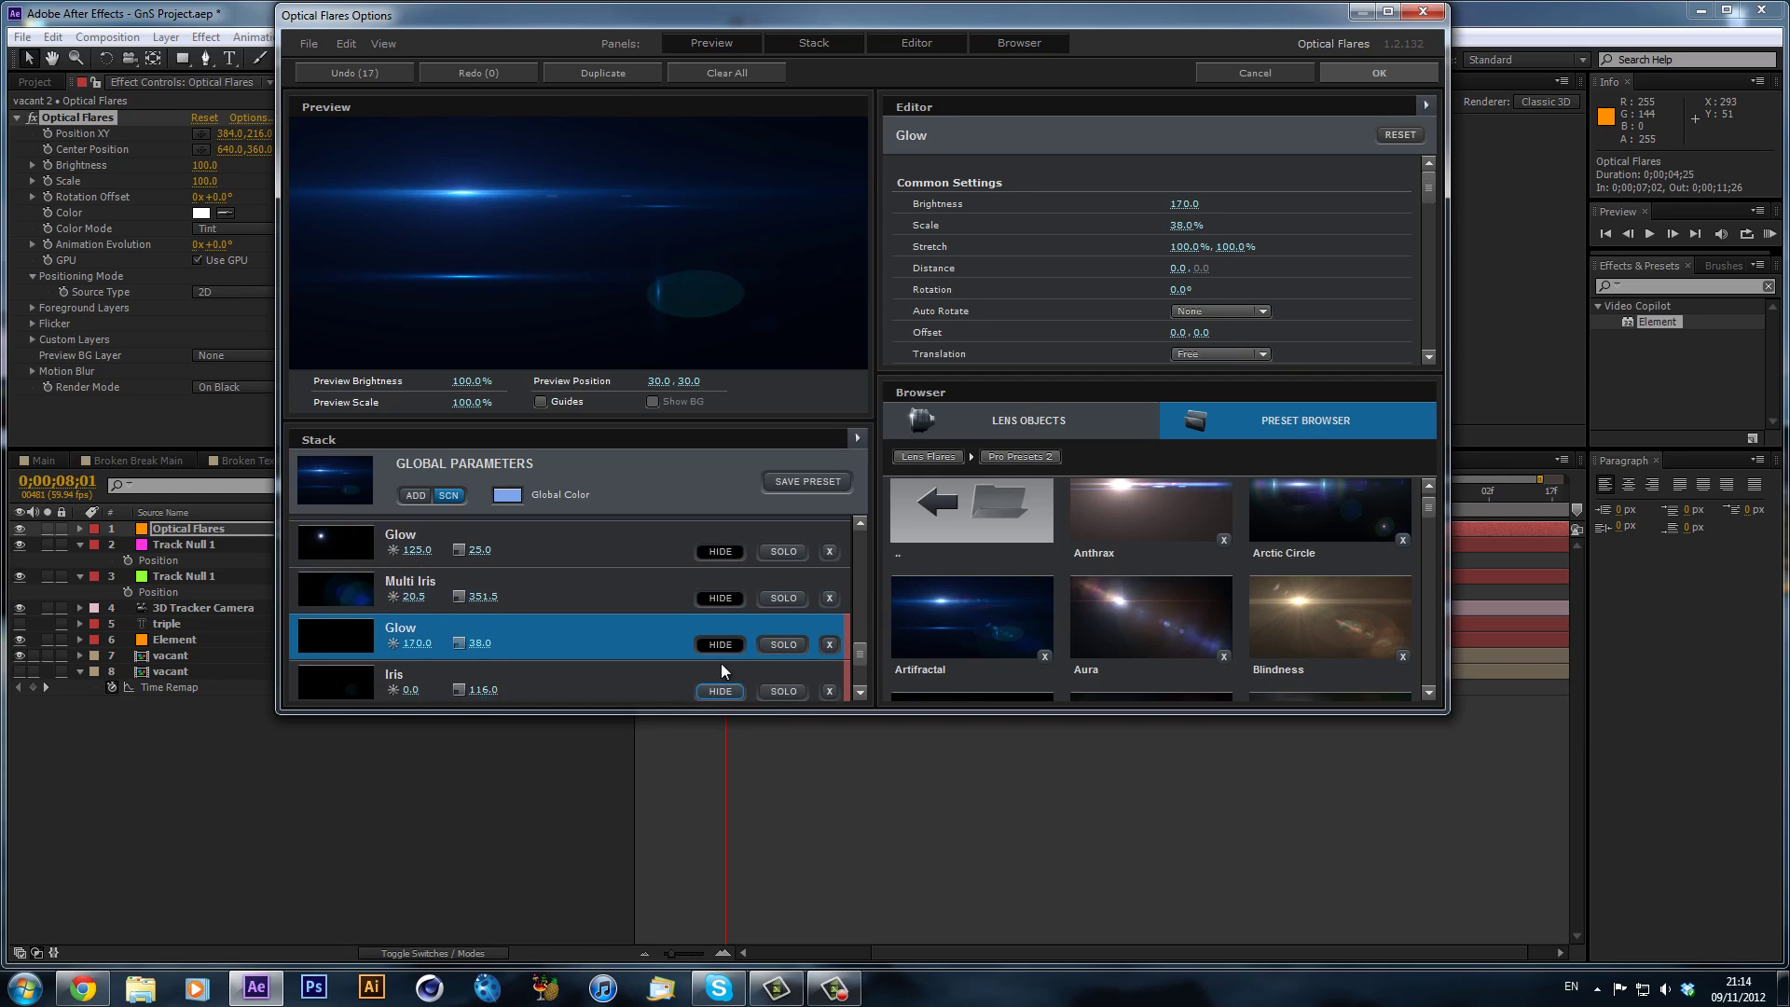
click(726, 649)
scroll(735, 657, down, 2)
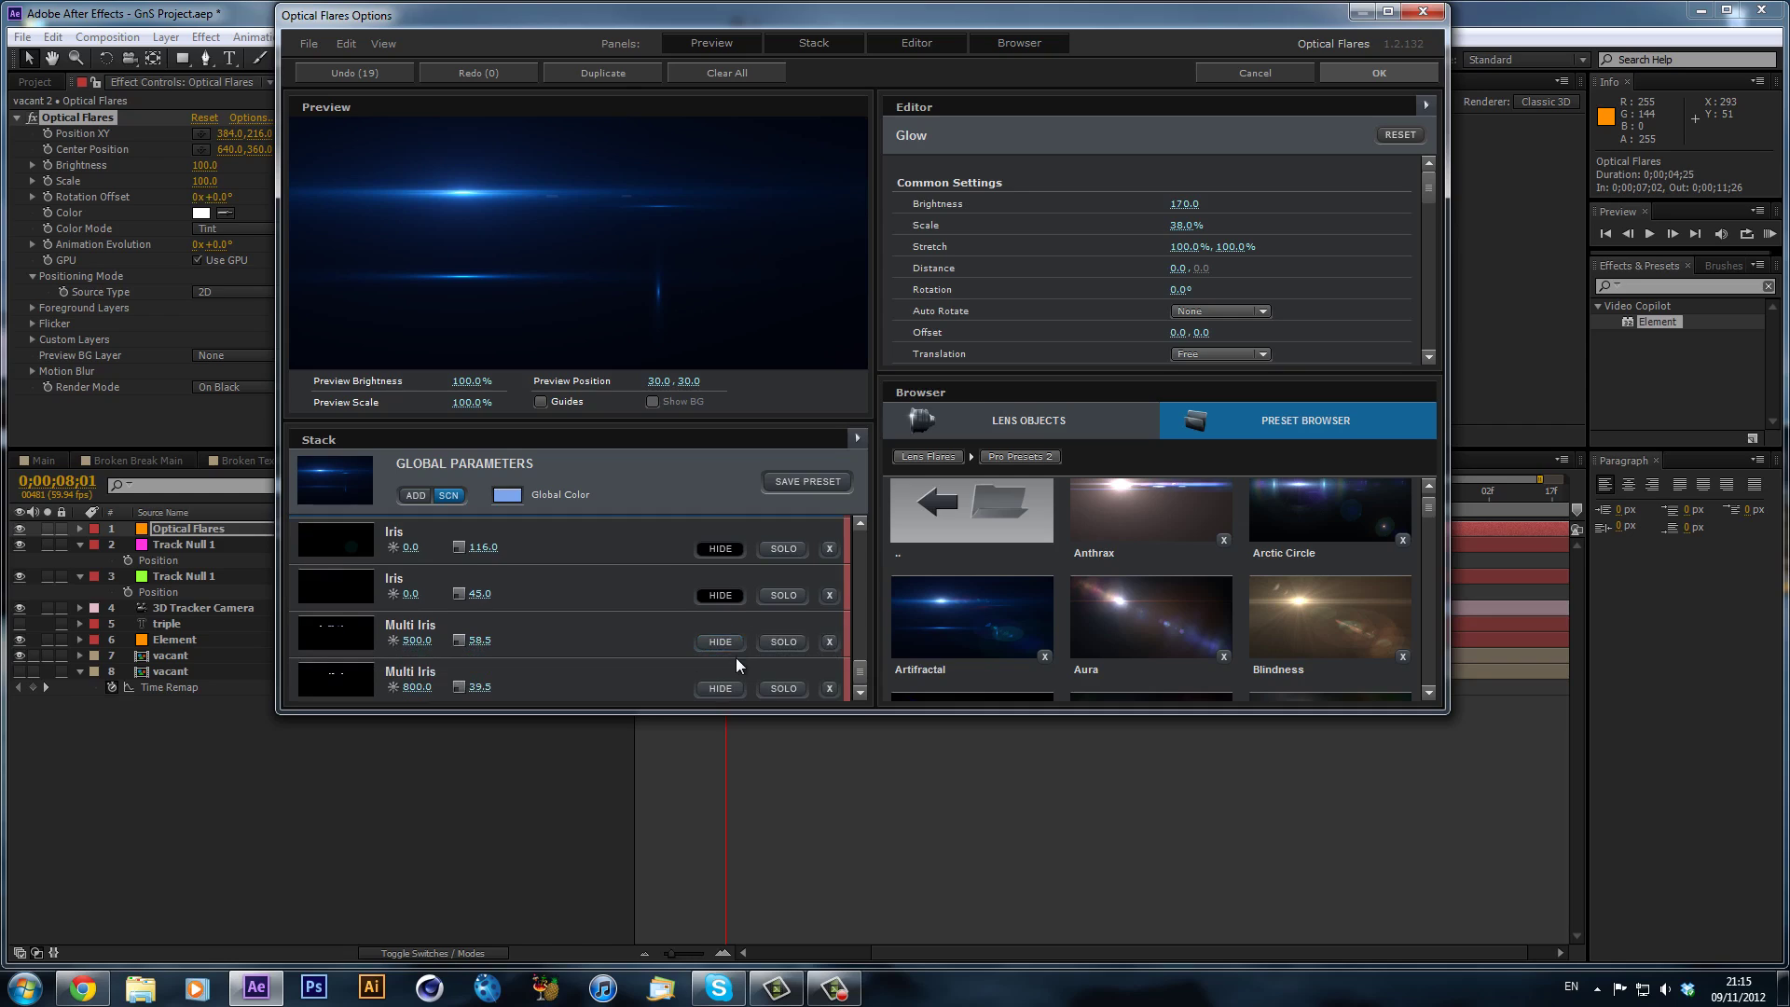
click(723, 689)
scroll(735, 646, down, 1)
scroll(671, 612, up, 5)
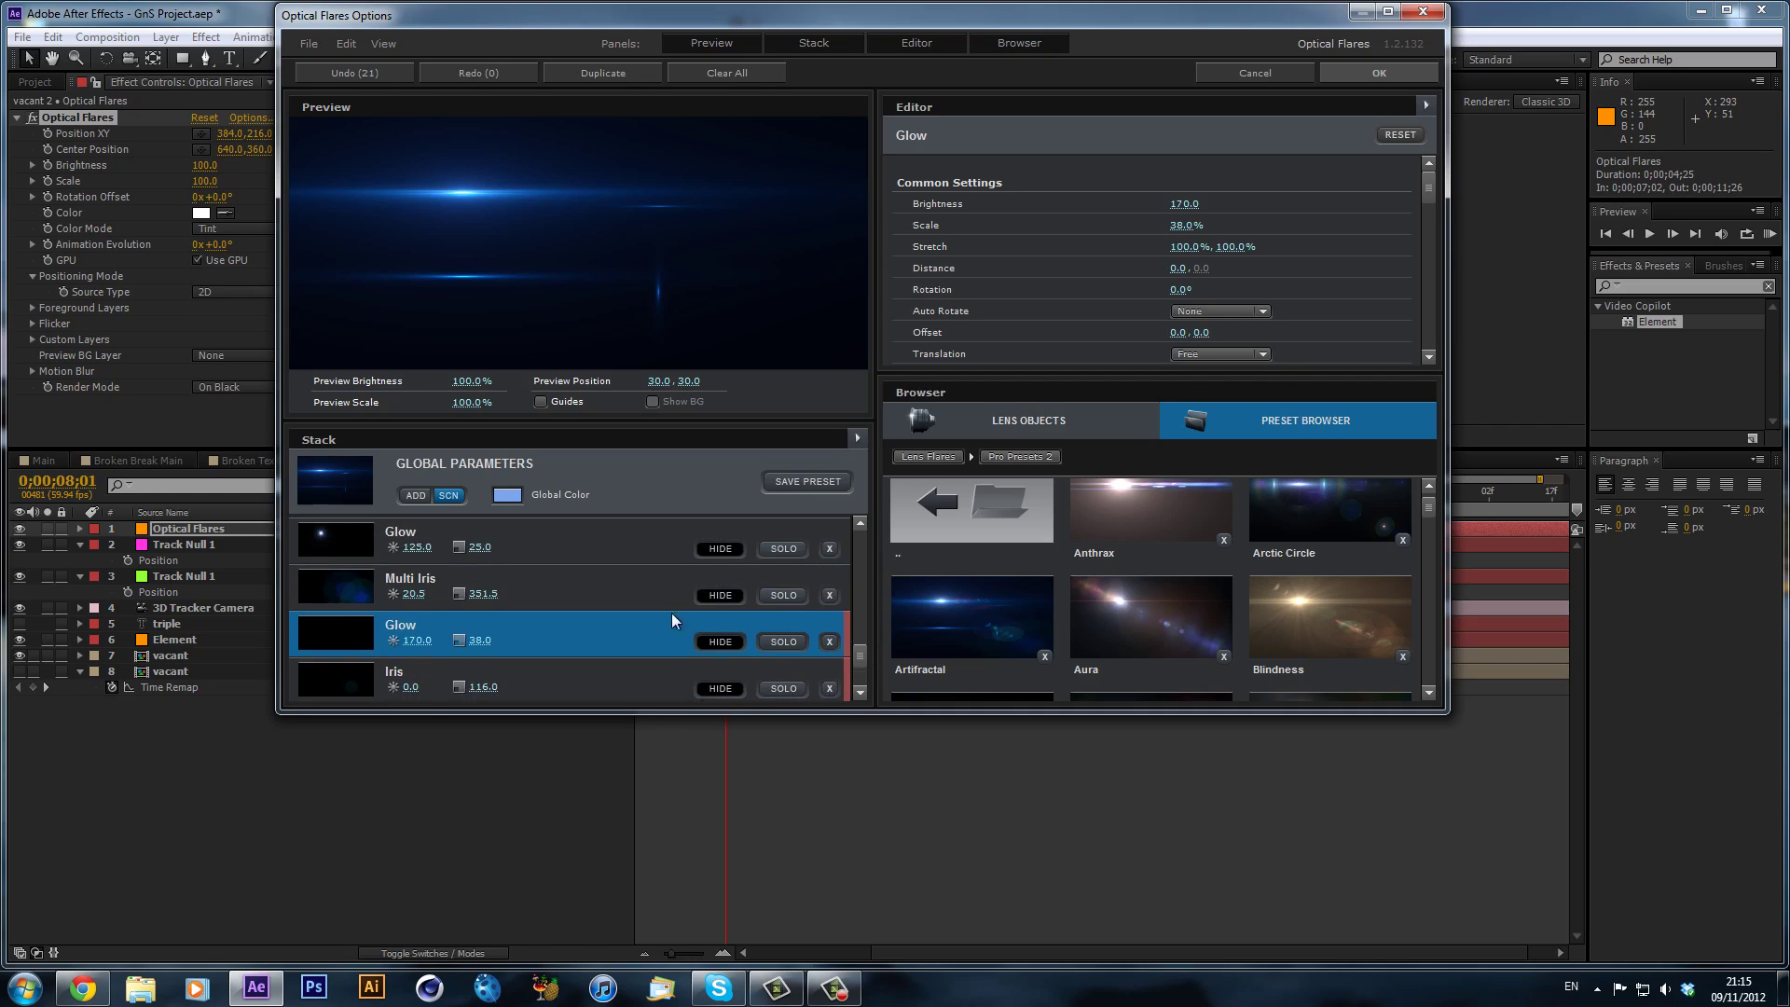
scroll(675, 596, up, 3)
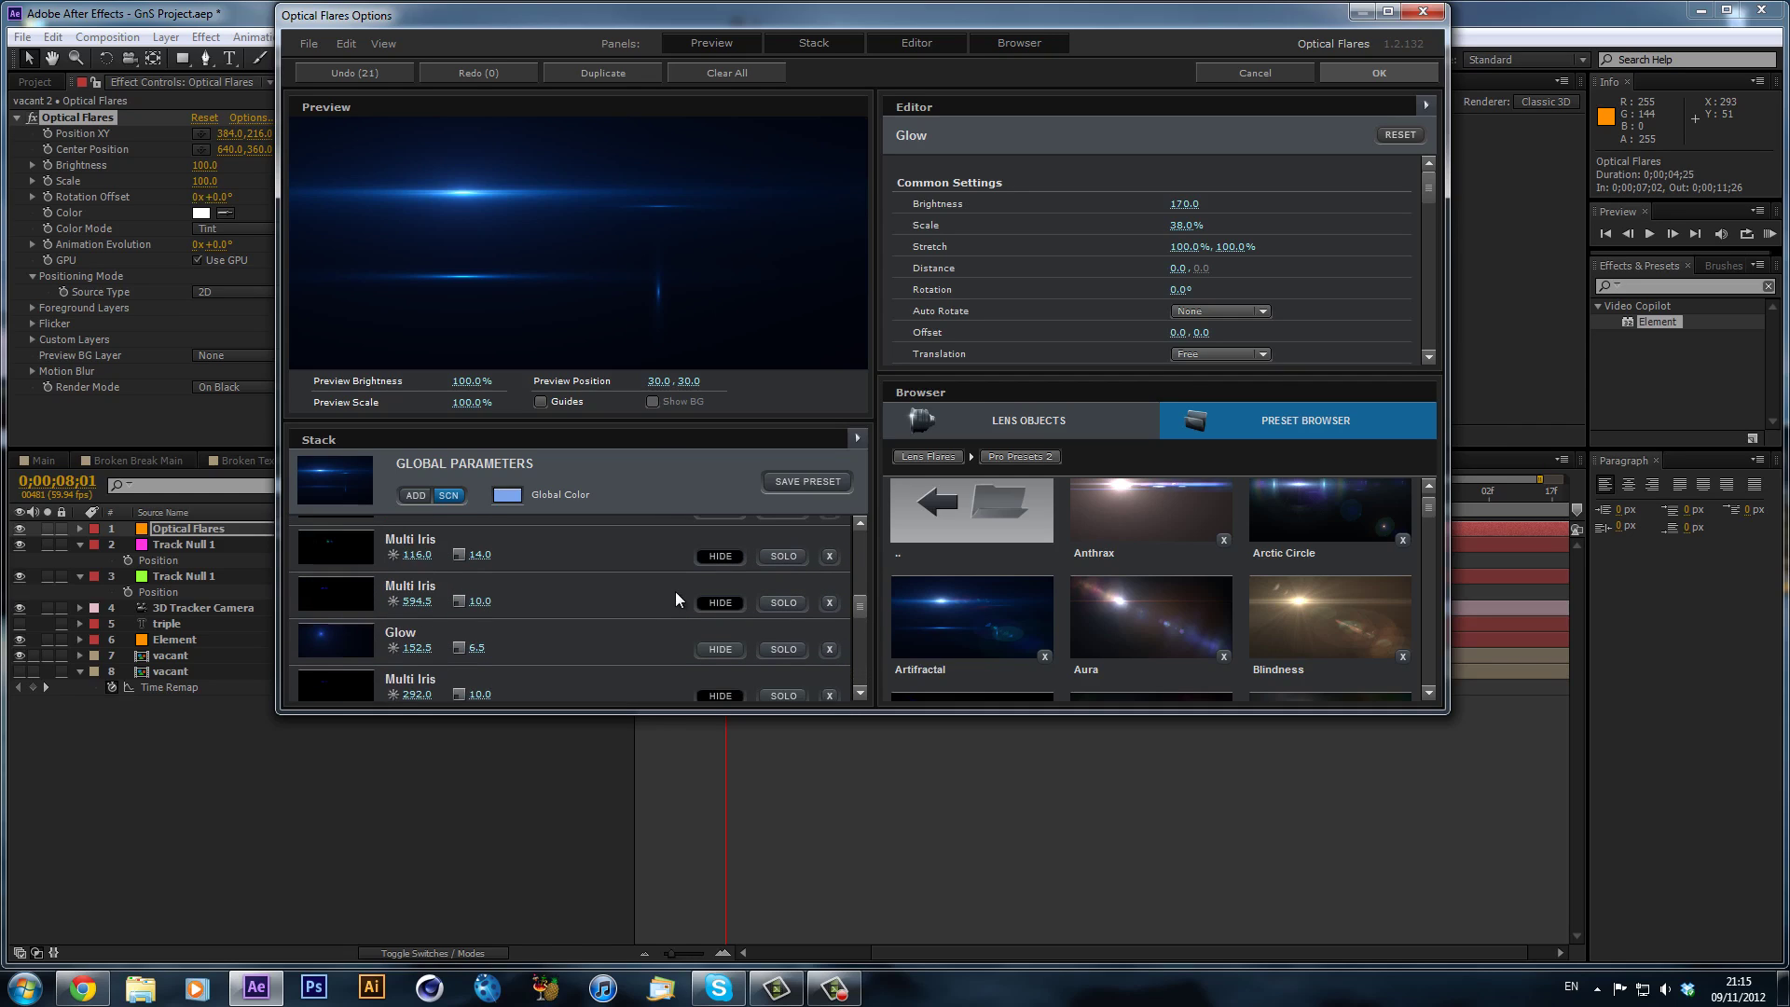
scroll(718, 554, up, 3)
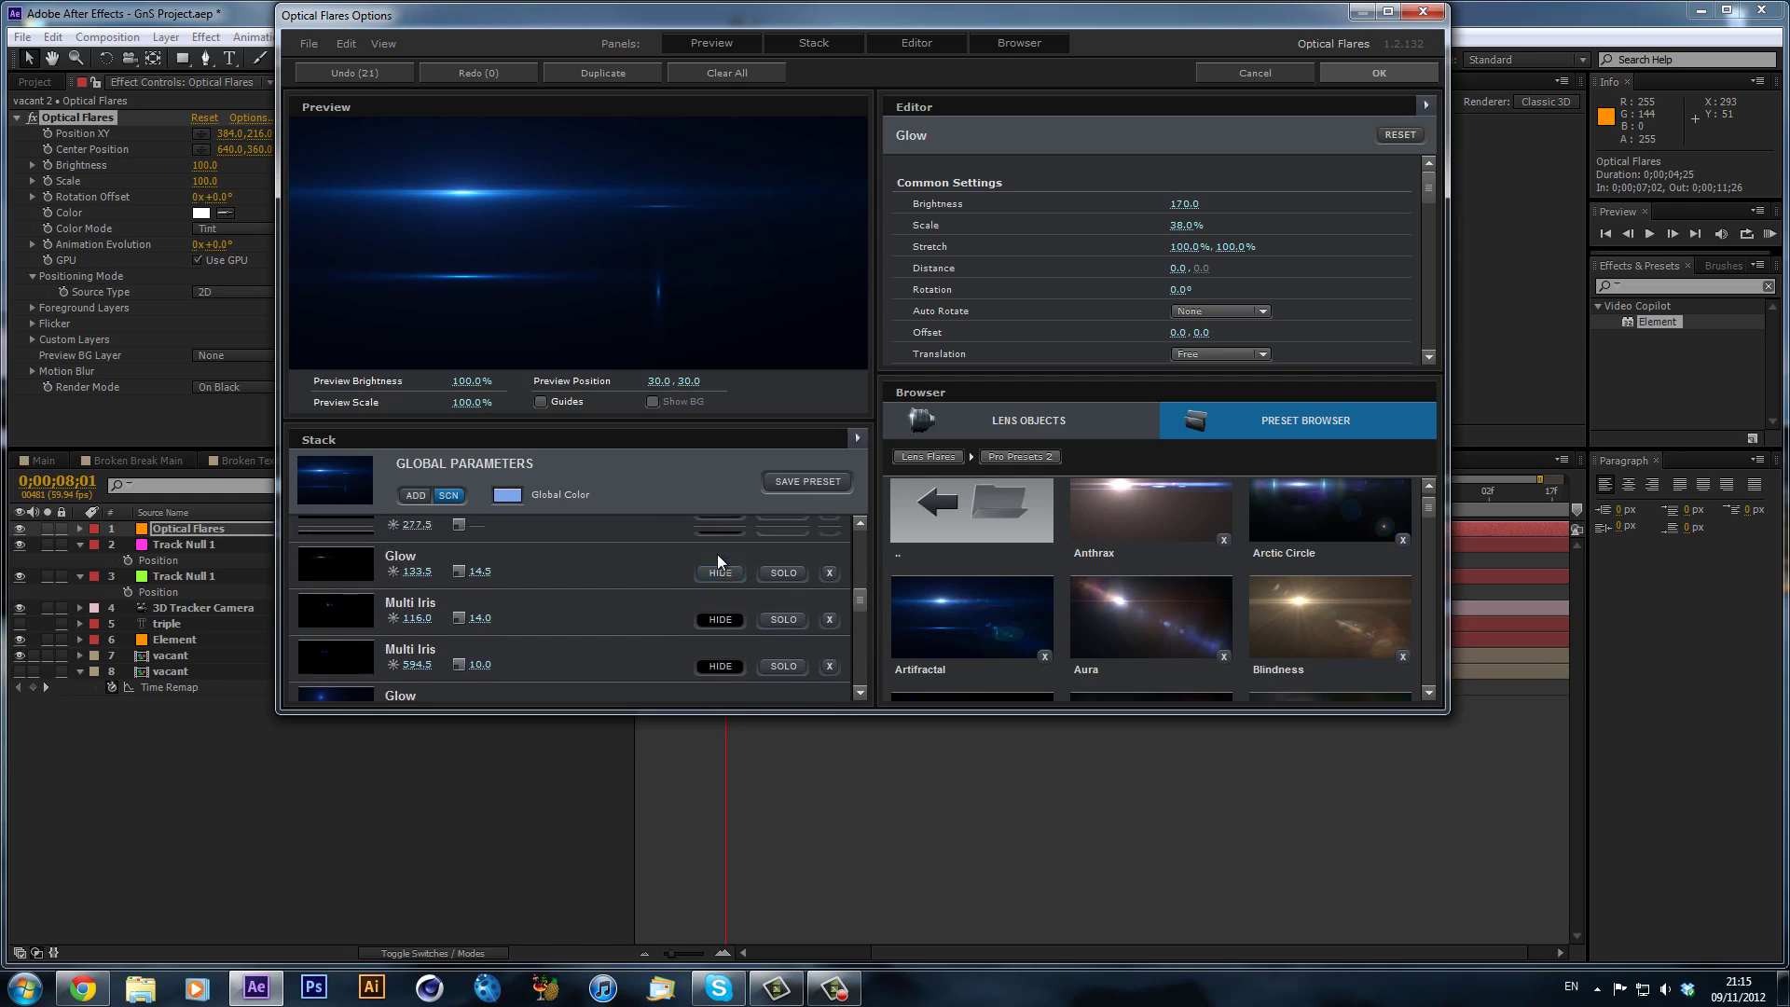
scroll(718, 559, up, 4)
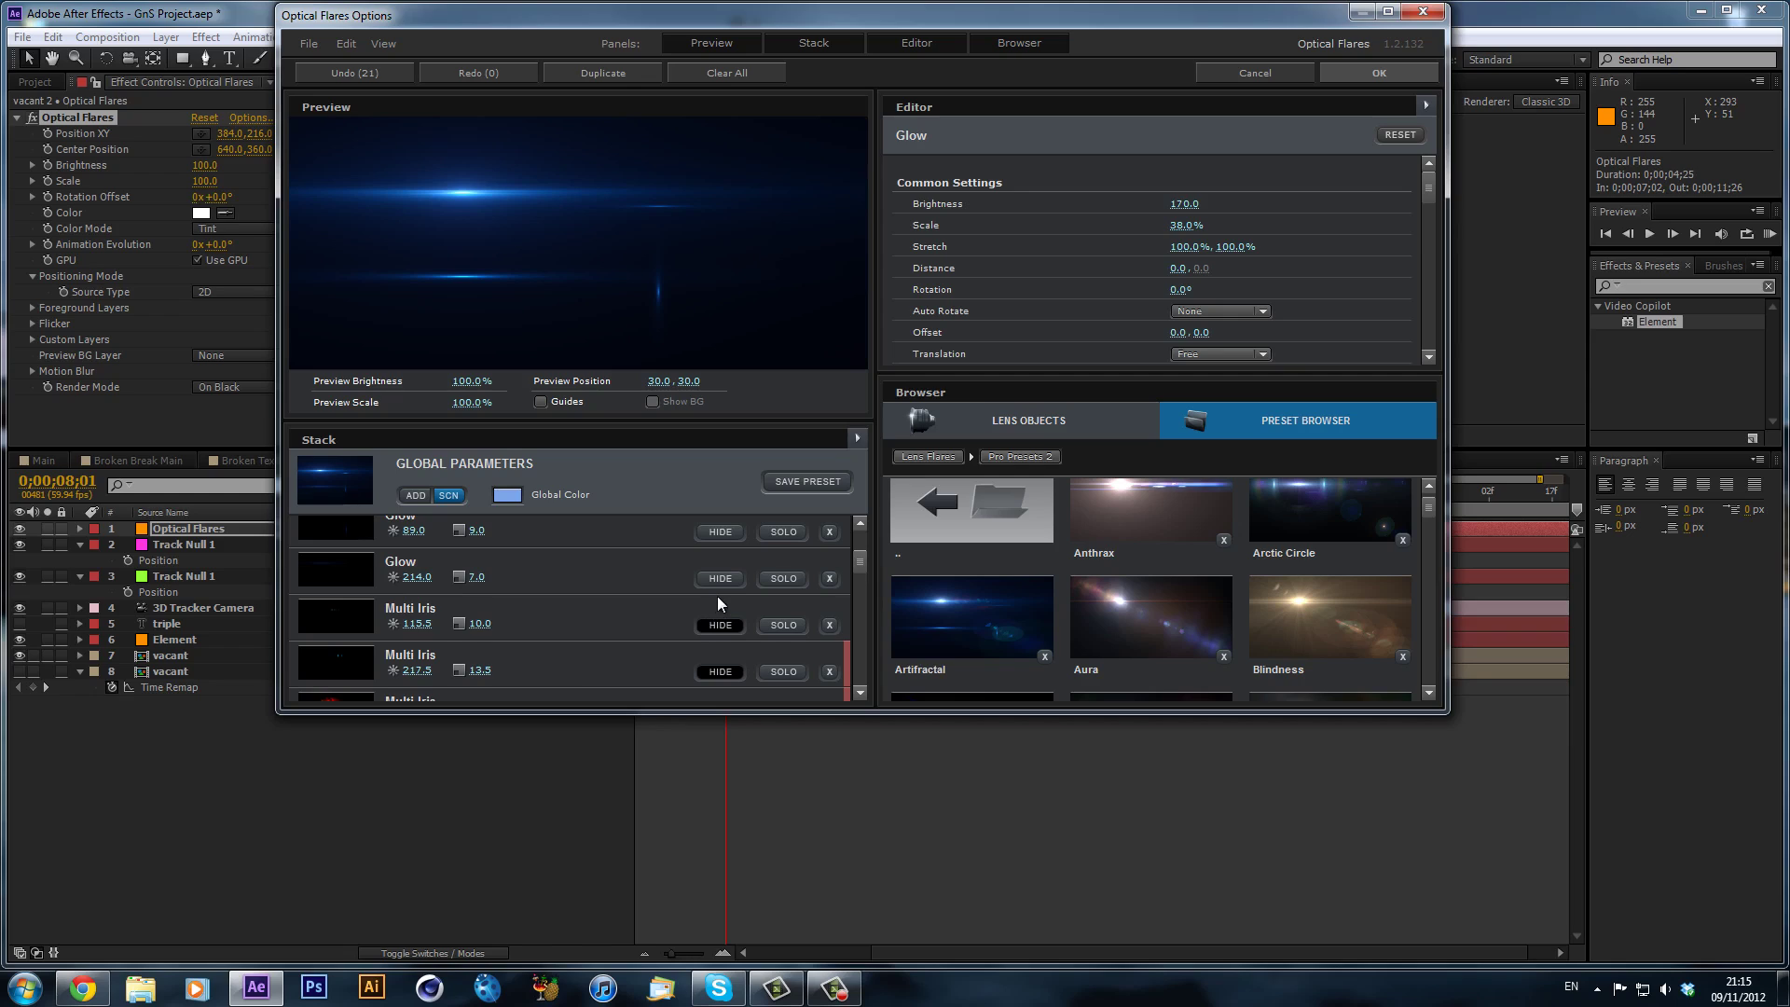
- Duplicate the Glow 89.0 element, then hide one copy and the Glow 174.5 lower streak
click(734, 543)
key(ctrl+d)
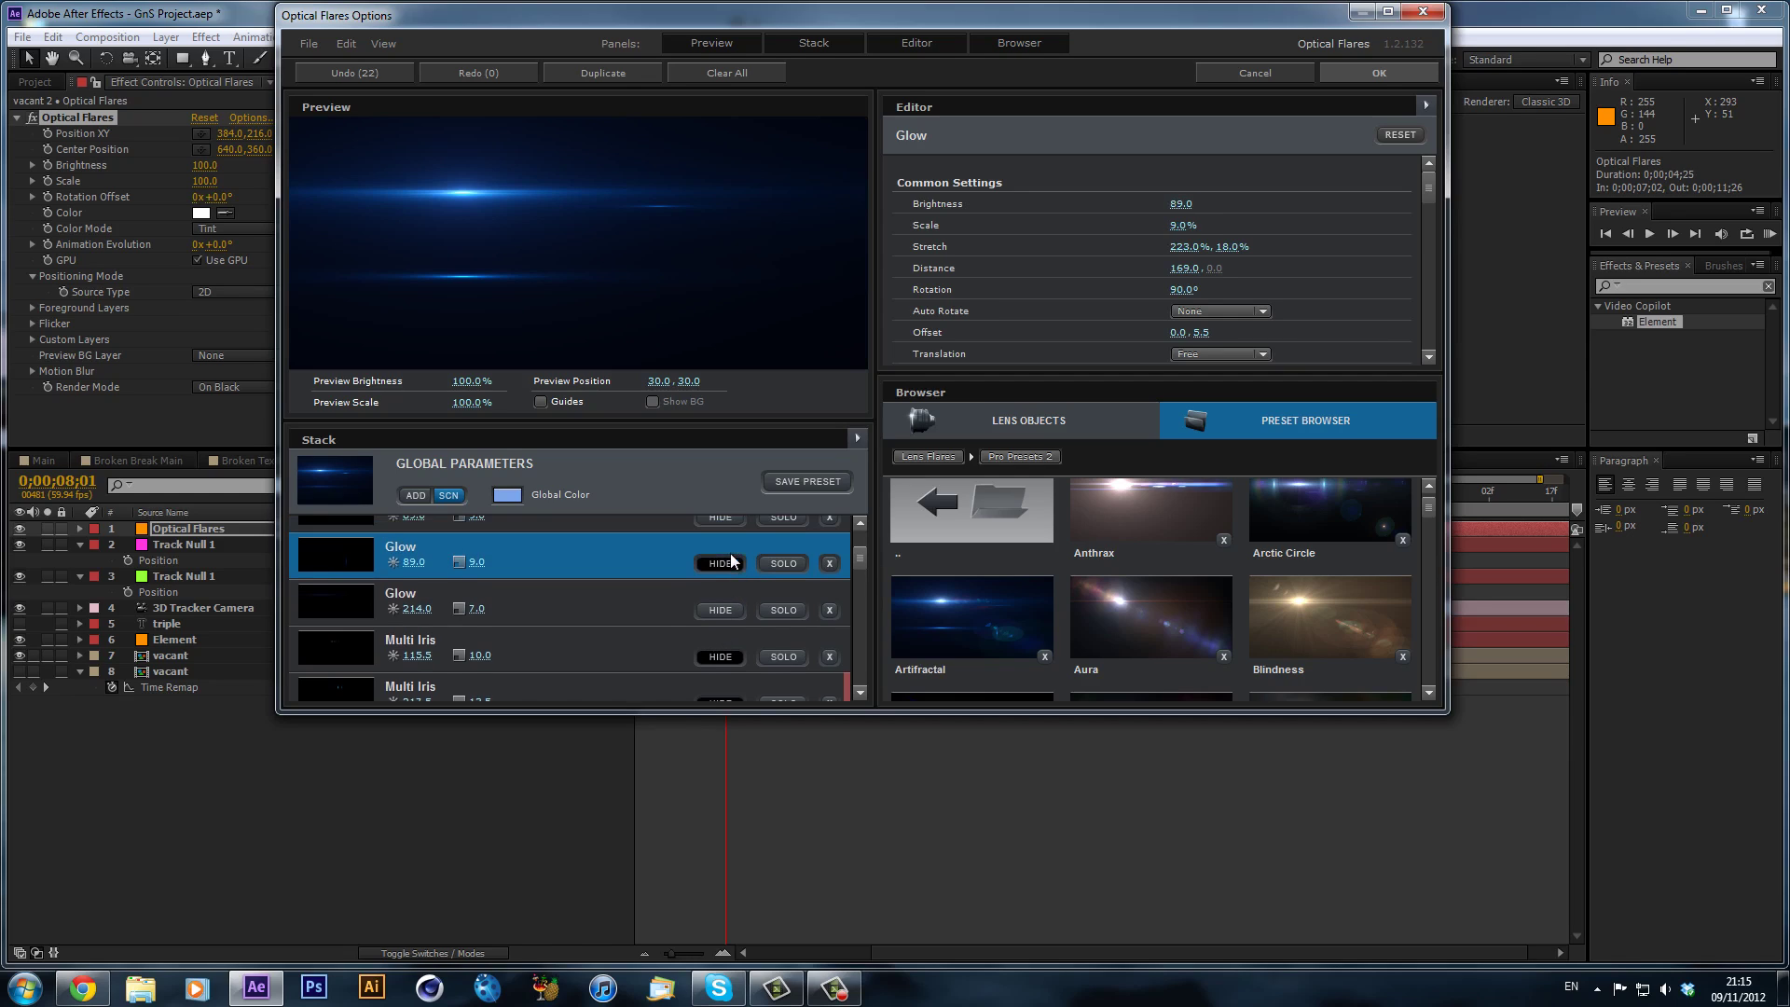
click(721, 566)
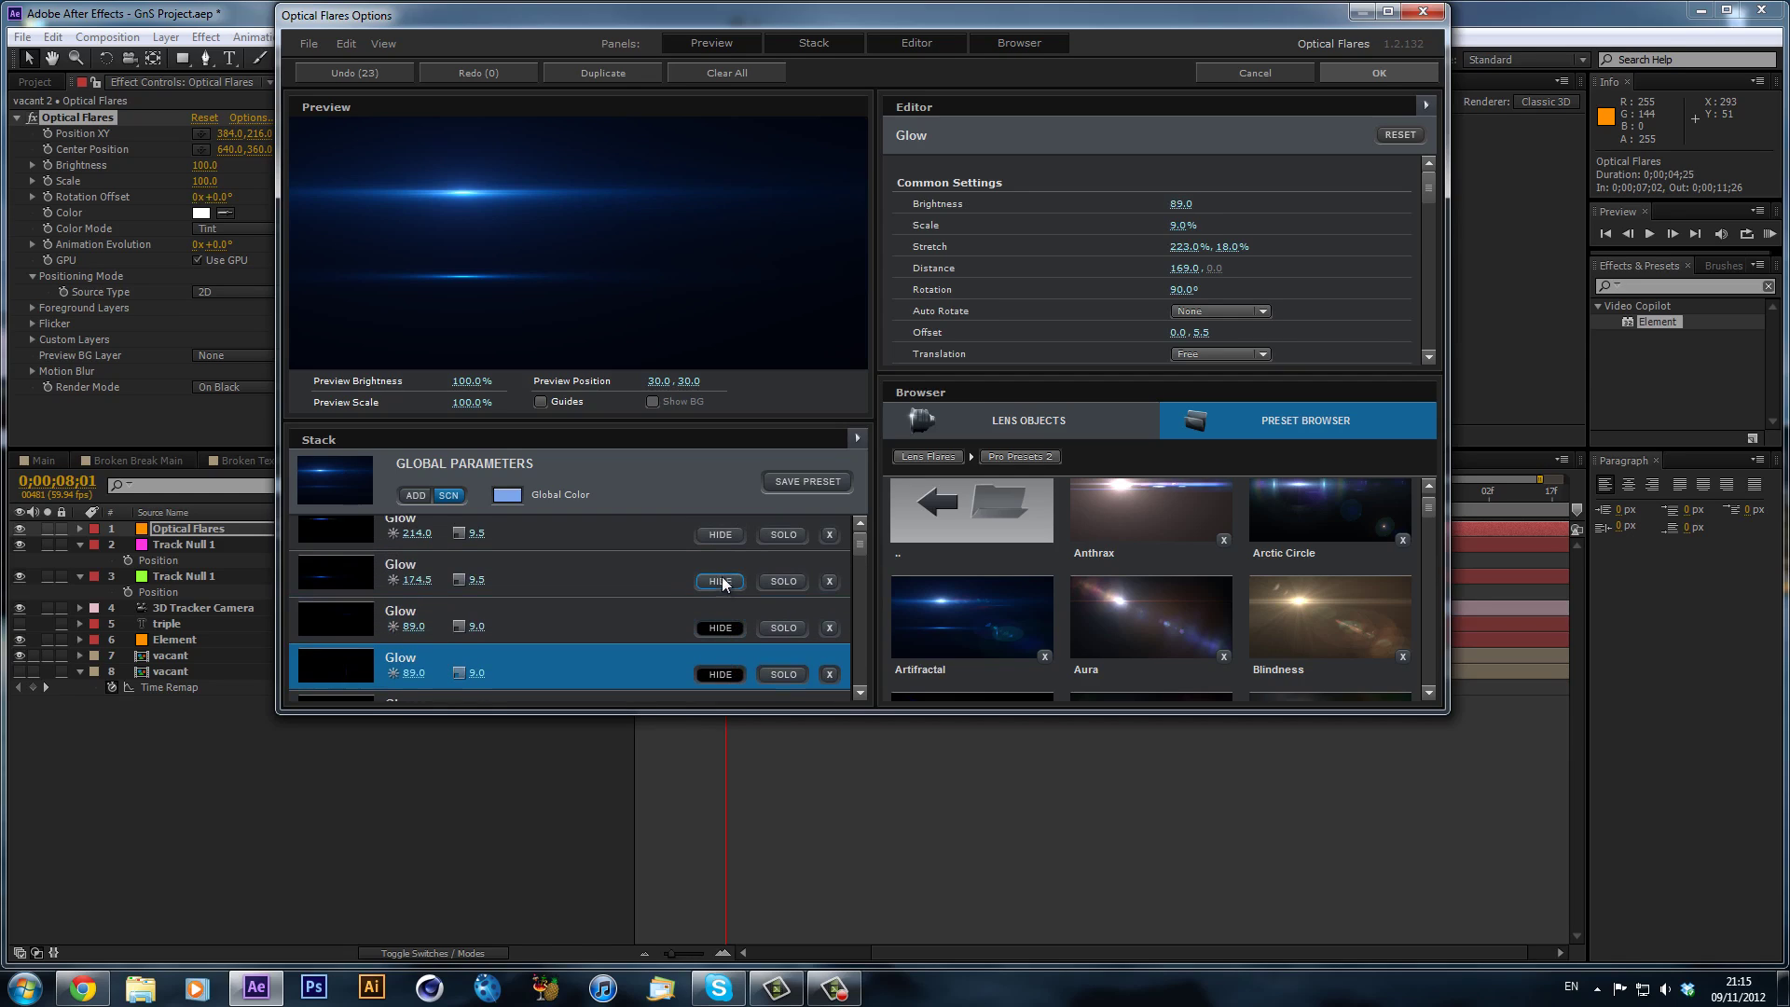
click(721, 587)
scroll(713, 588, down, 3)
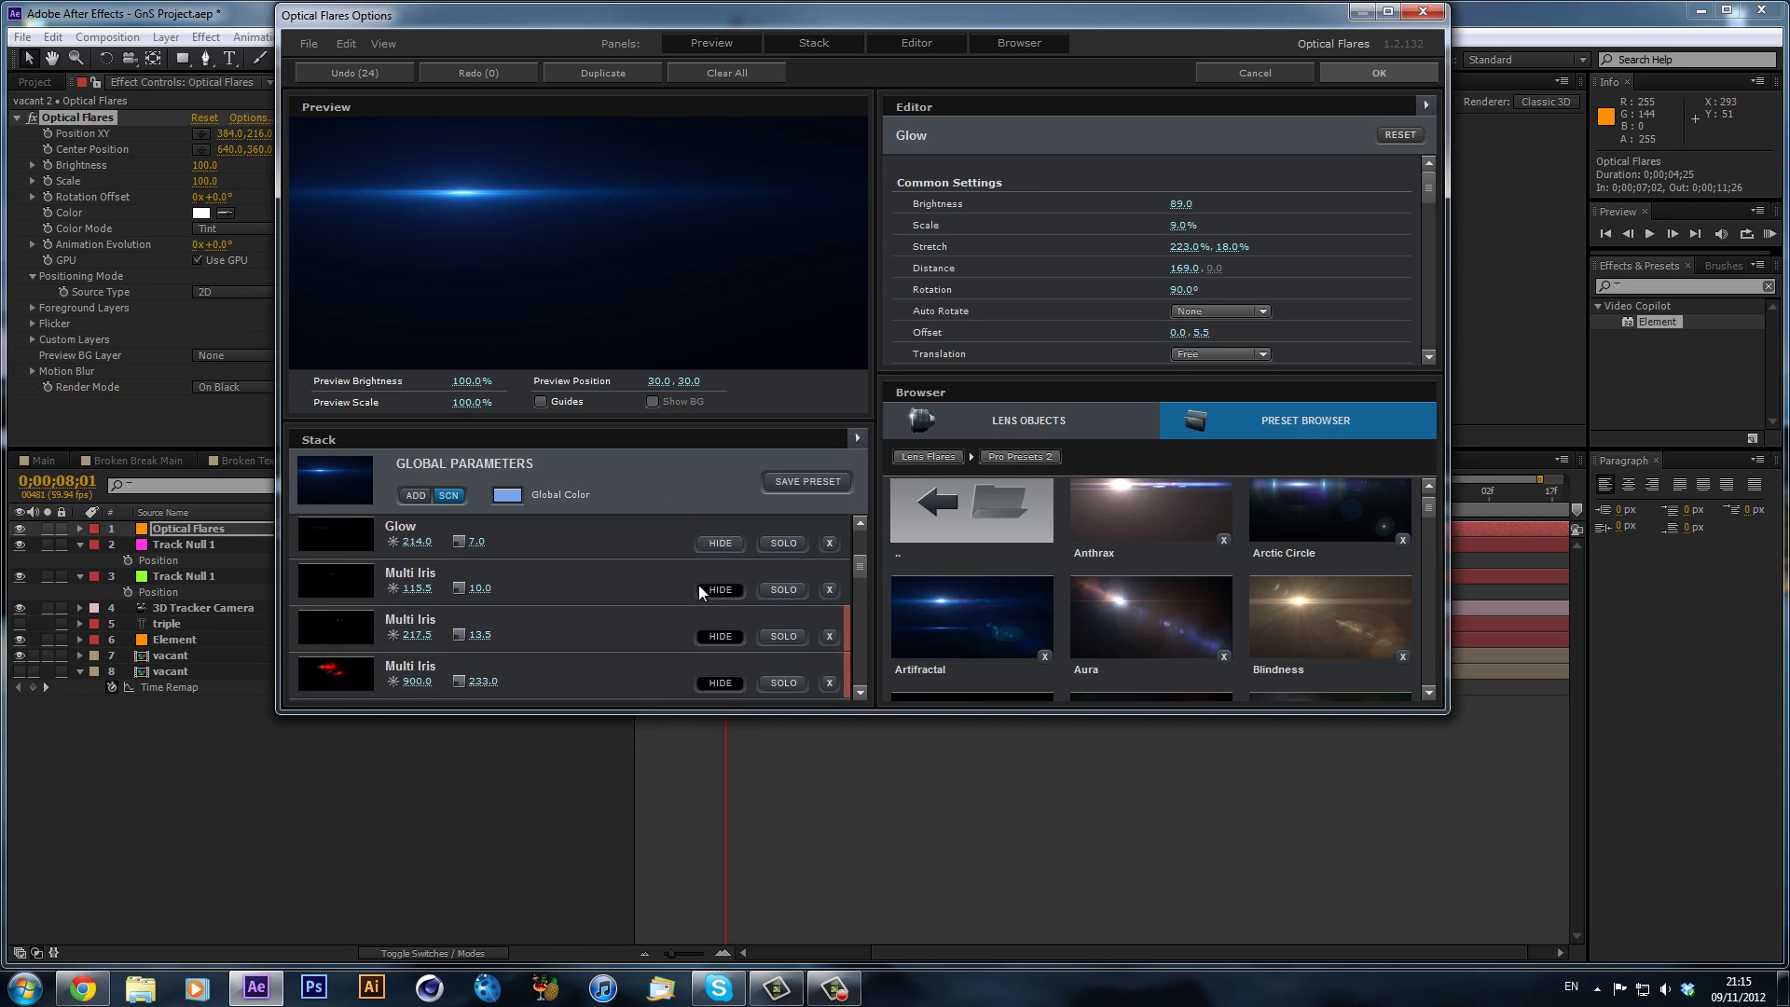
scroll(702, 595, down, 2)
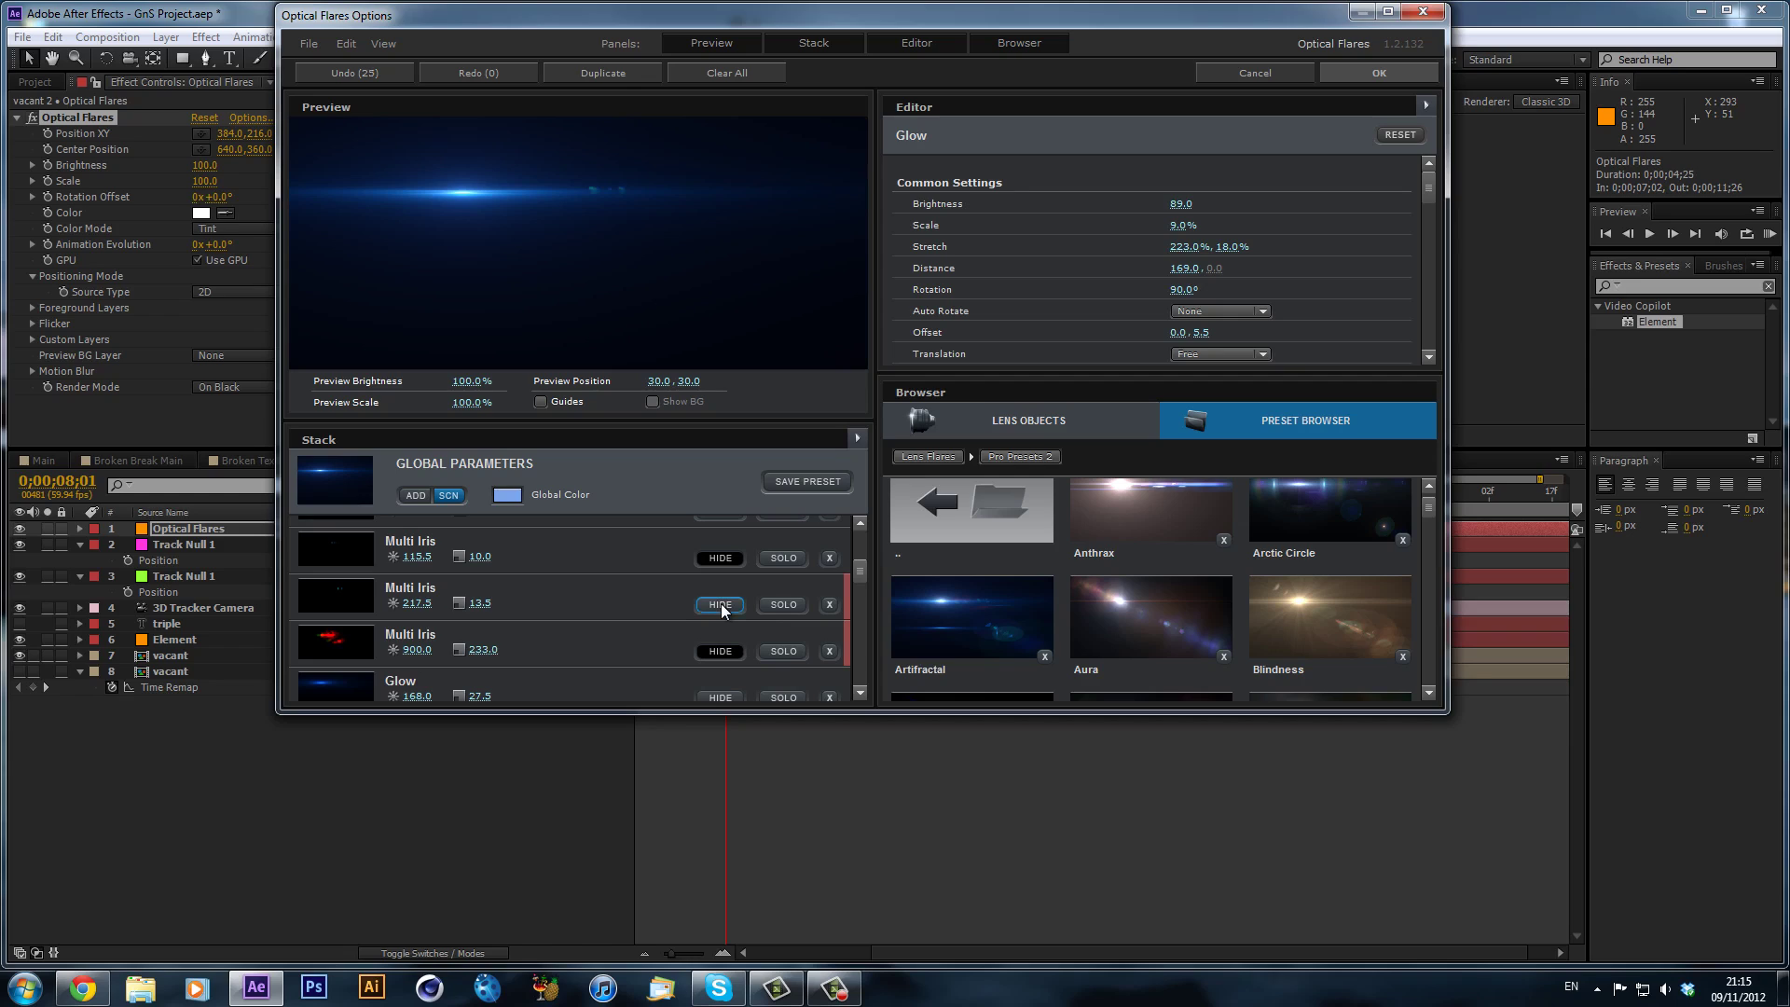
scroll(681, 652, down, 3)
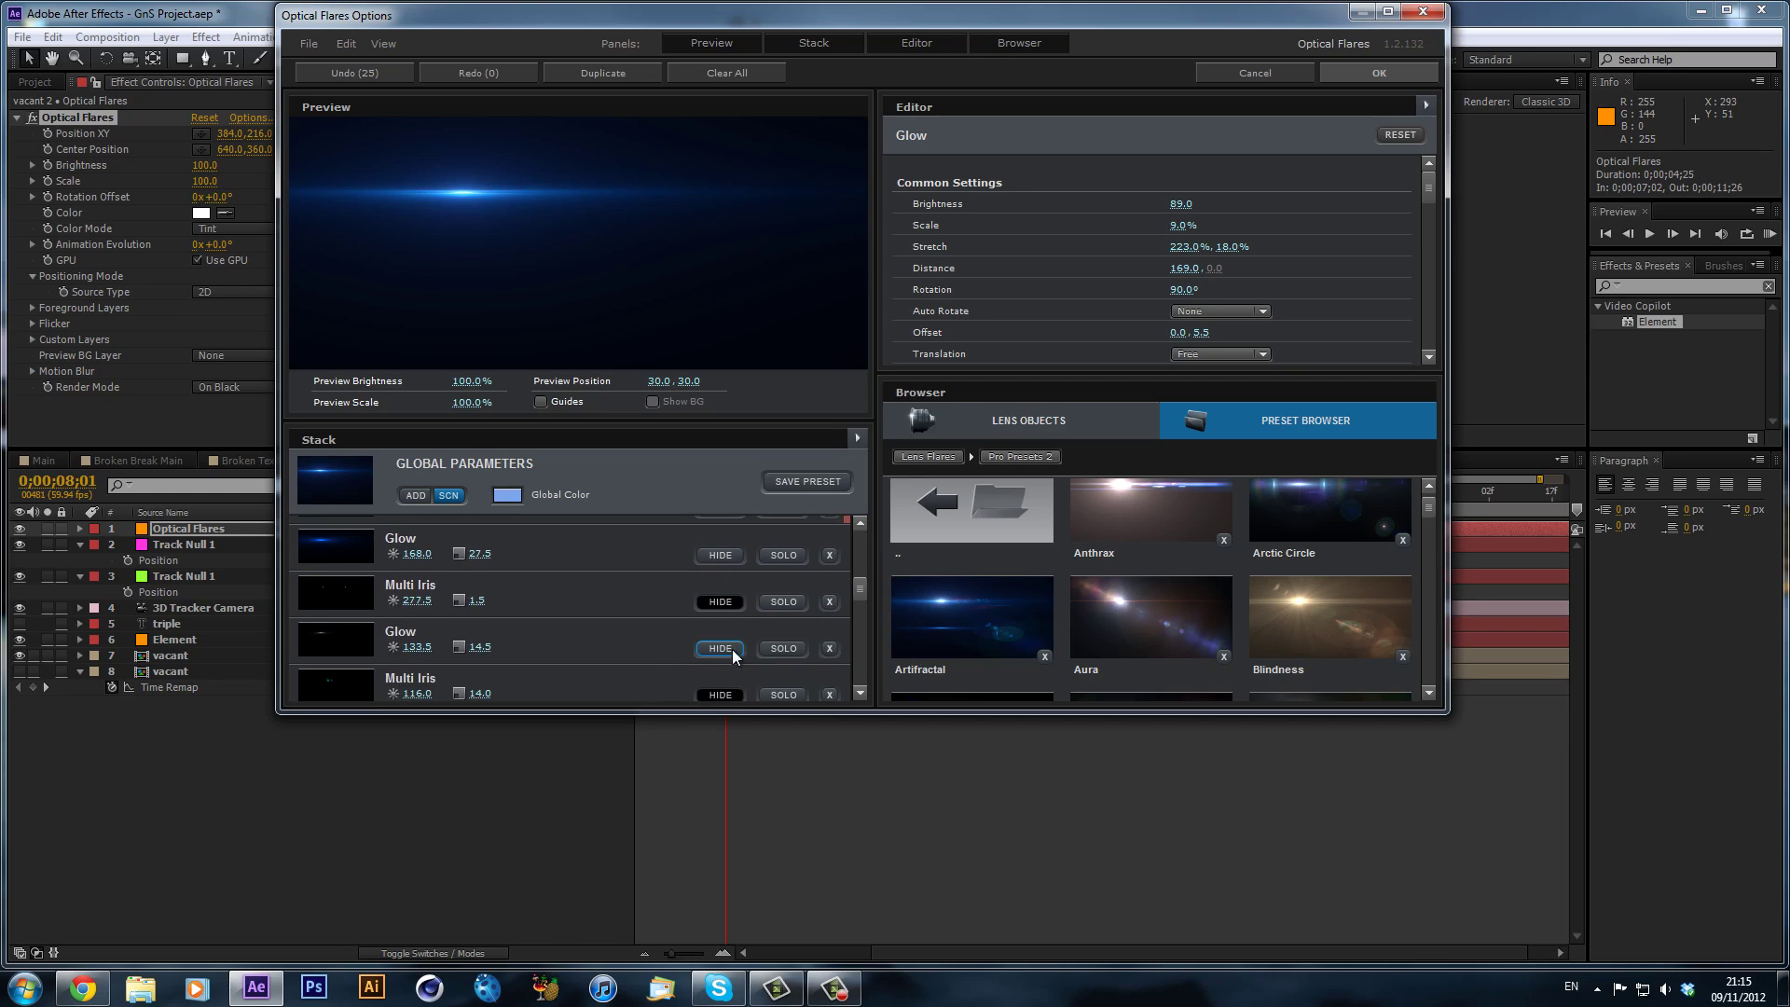
scroll(718, 643, down, 2)
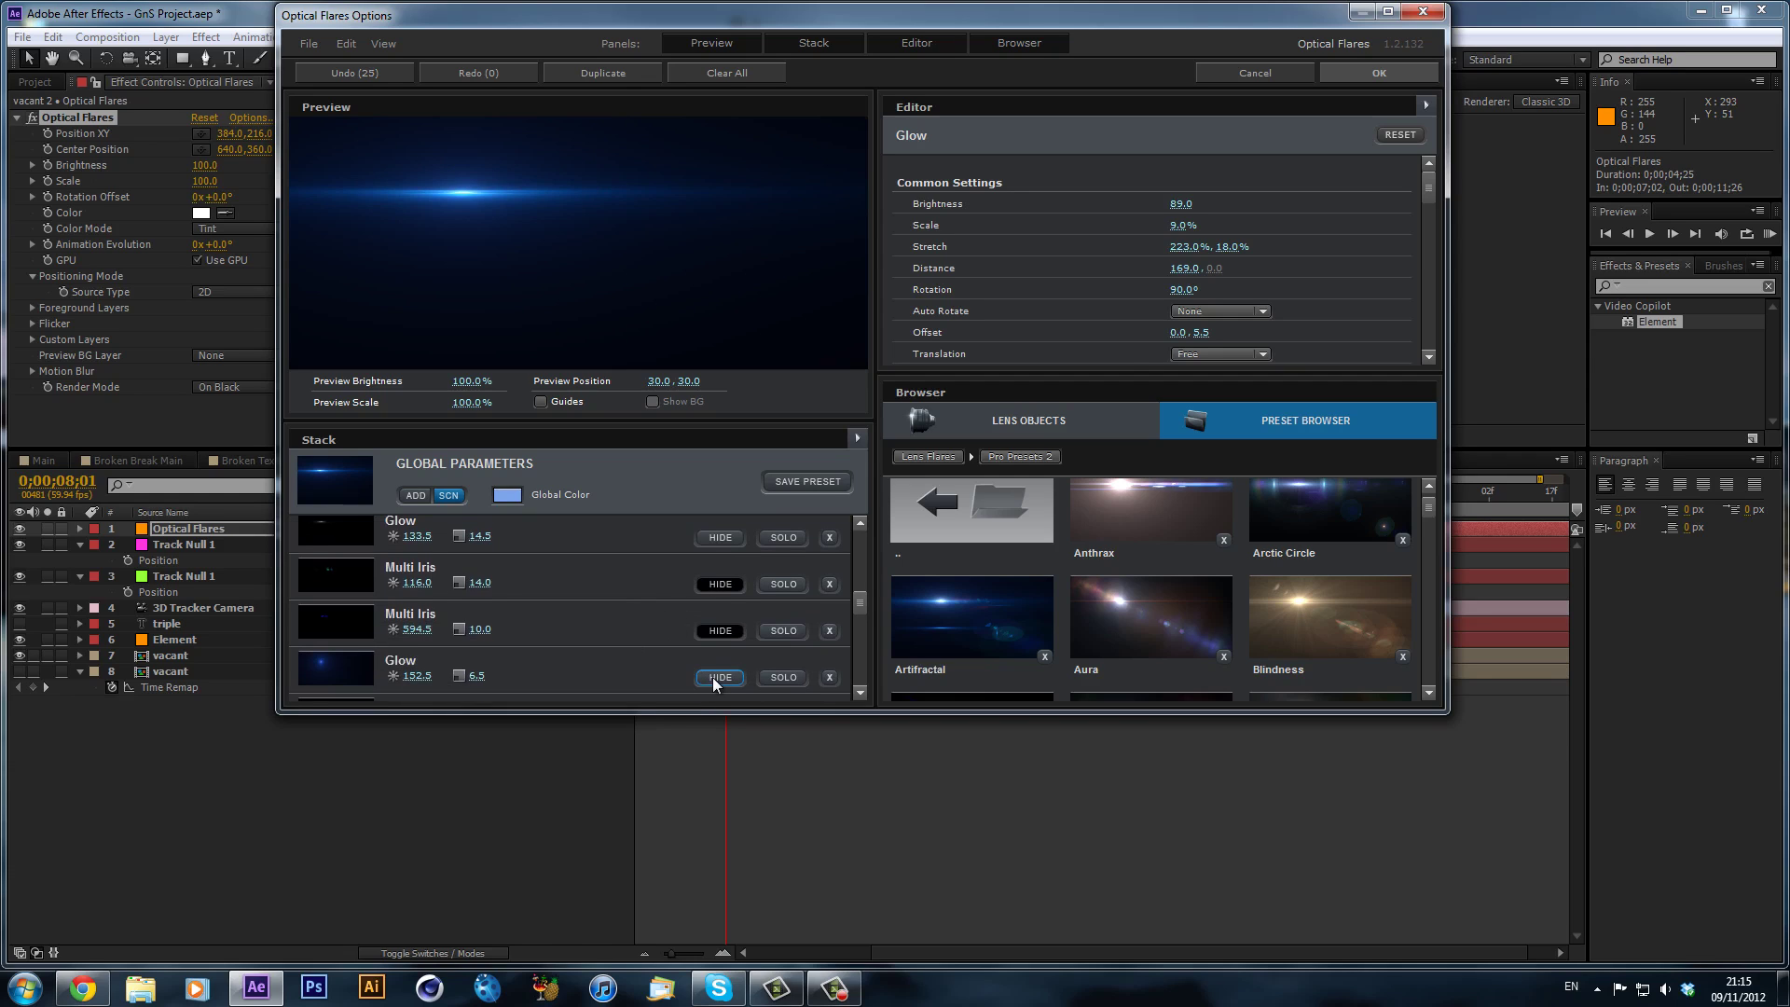
- Apply the flare settings, then copy the Flare layer from the vacant Main precomp
click(1367, 74)
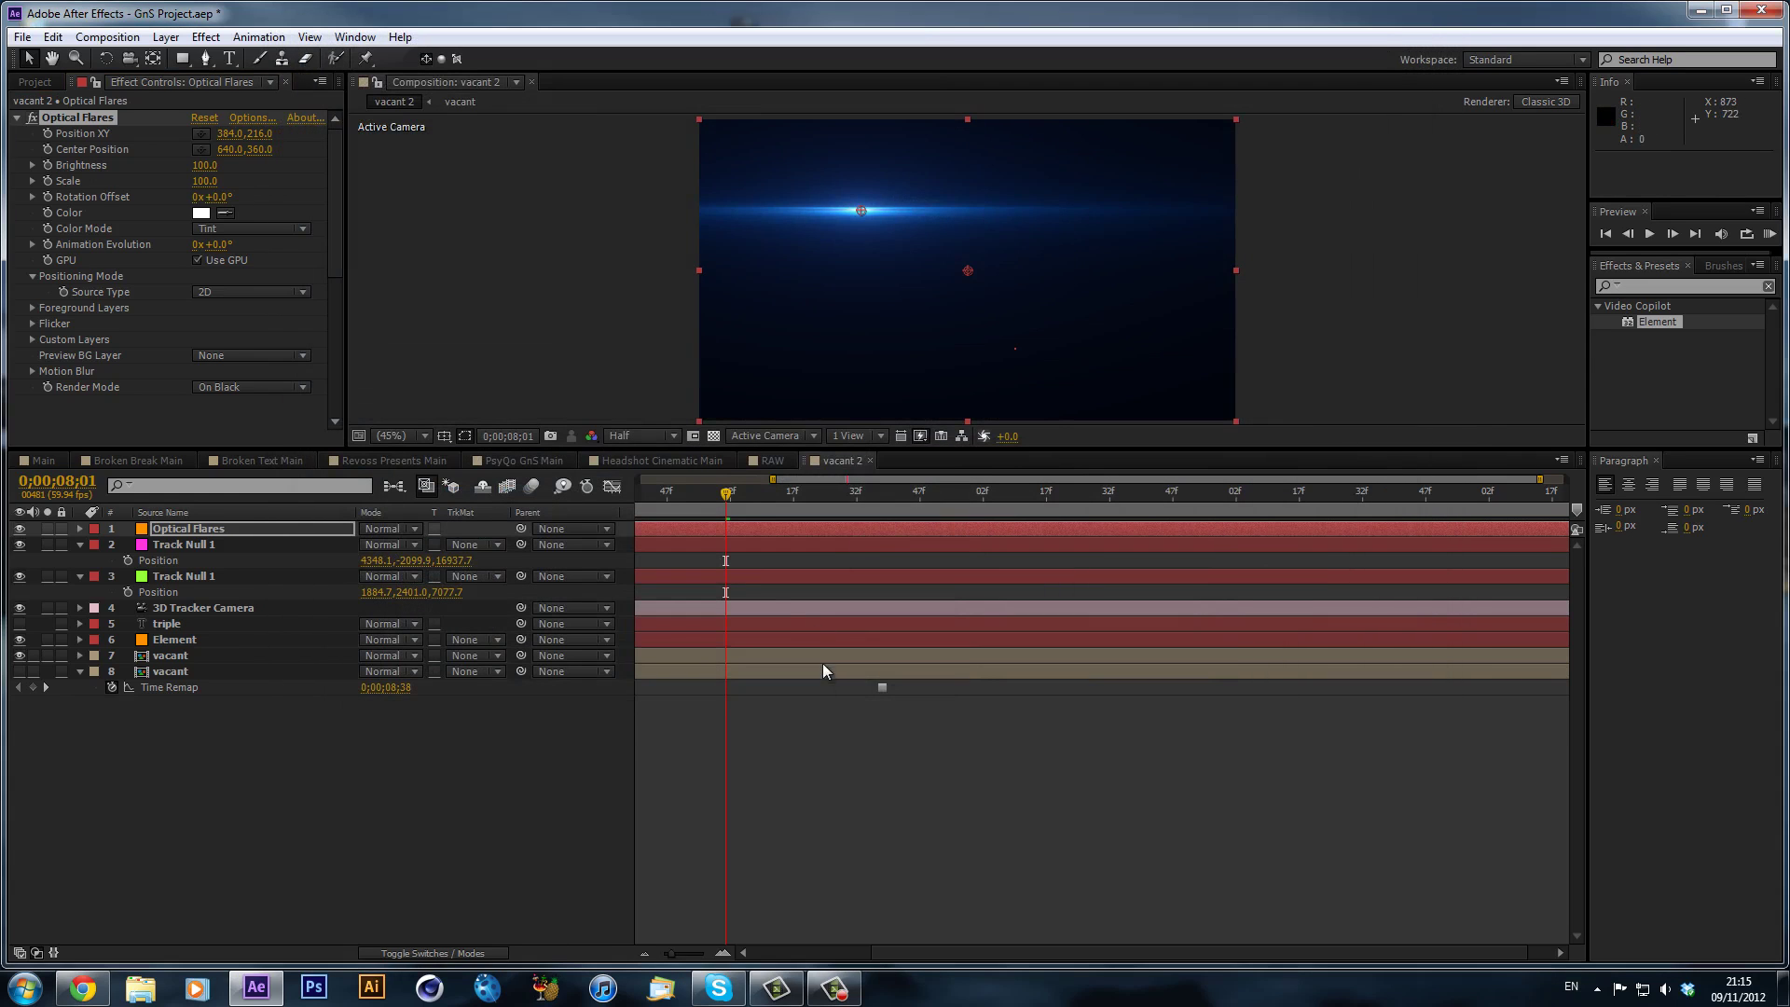
click(266, 530)
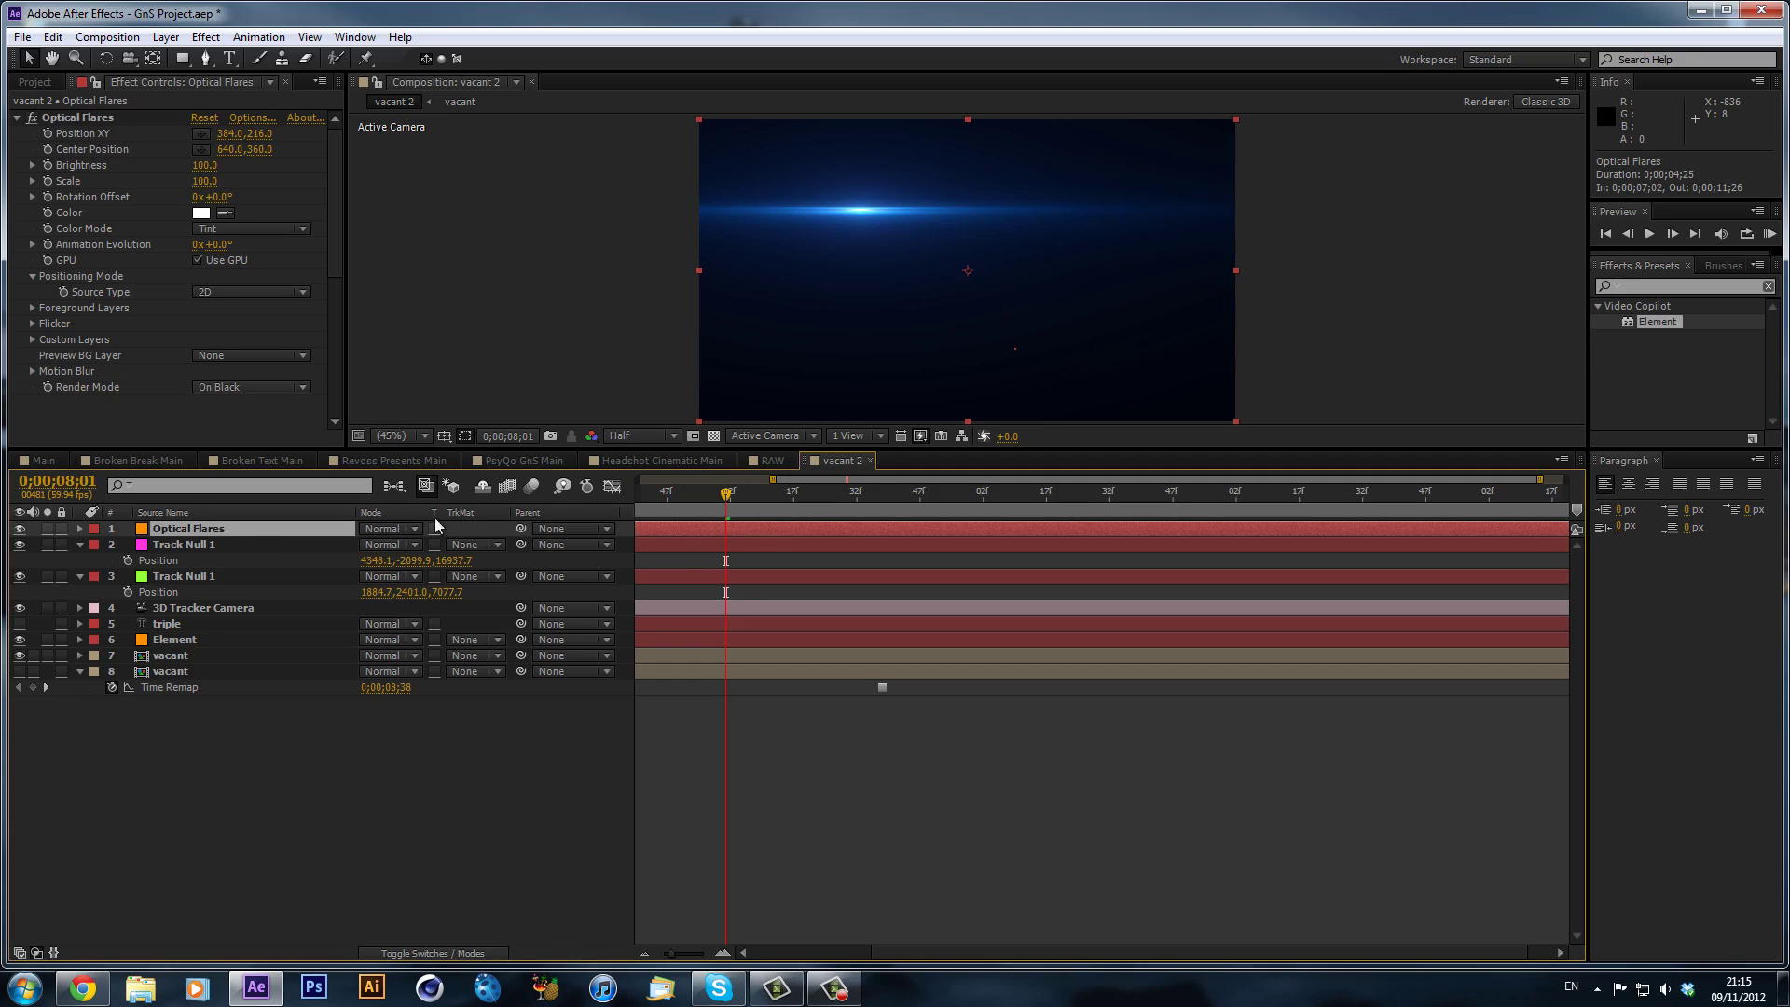
click(53, 458)
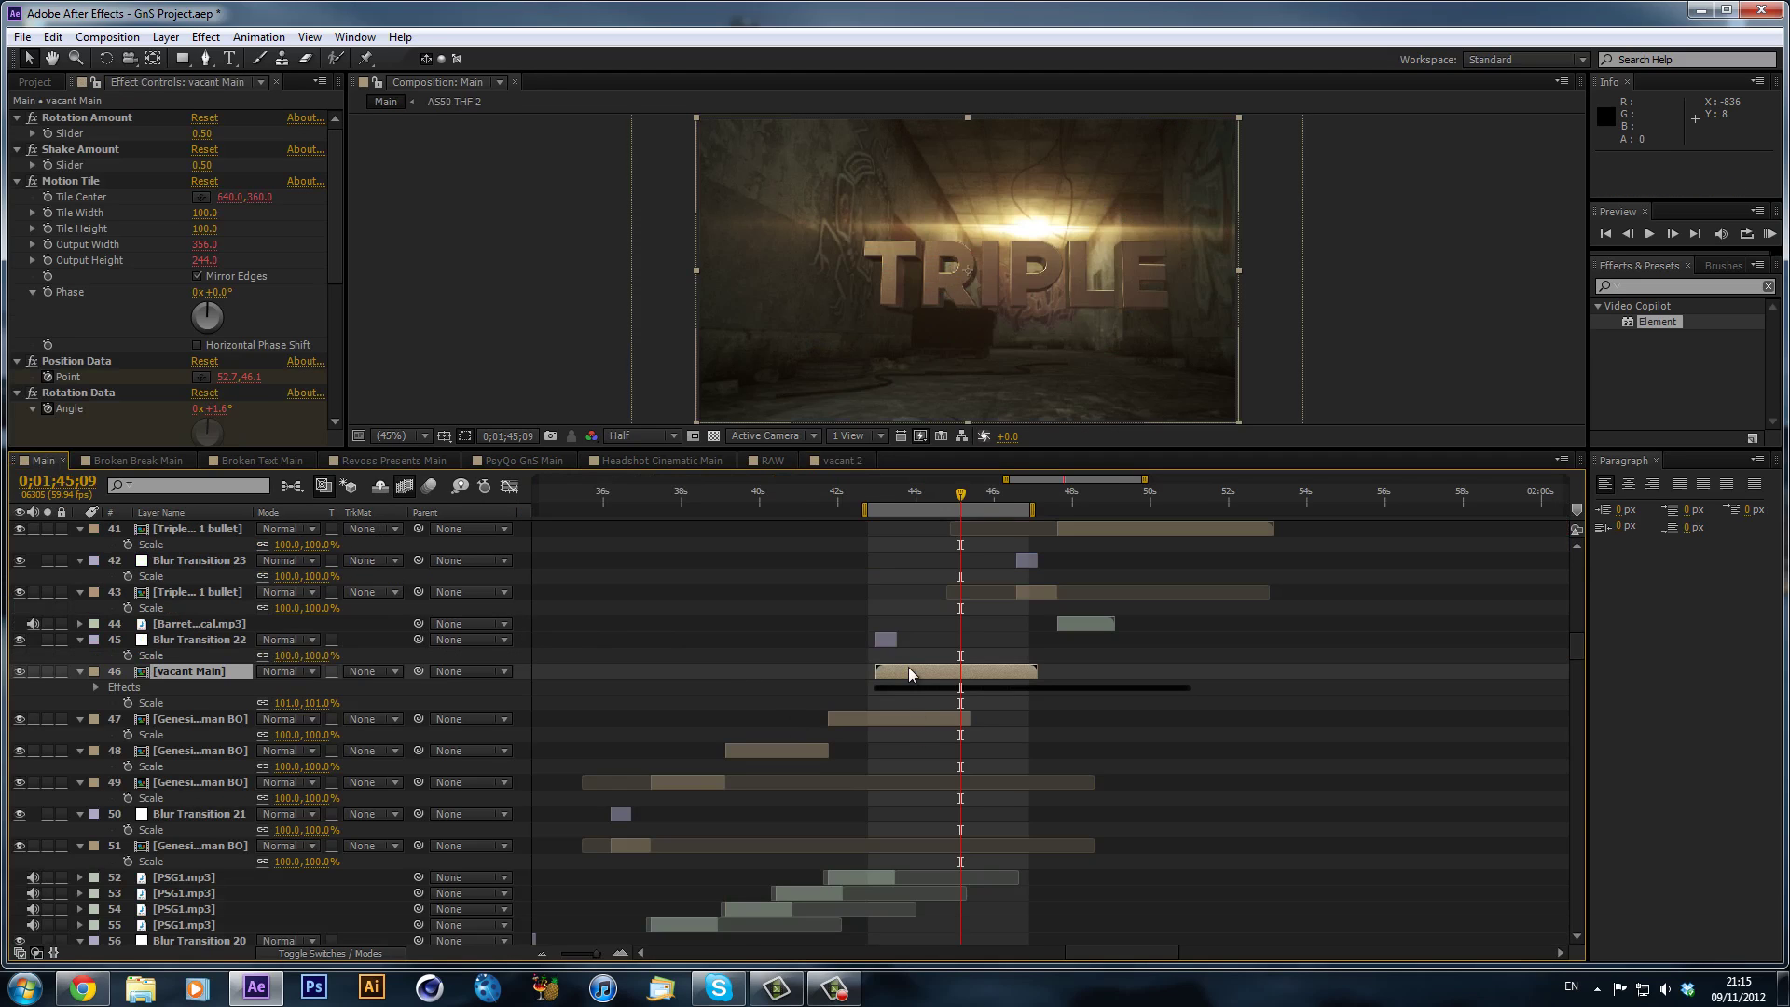
double_click(908, 667)
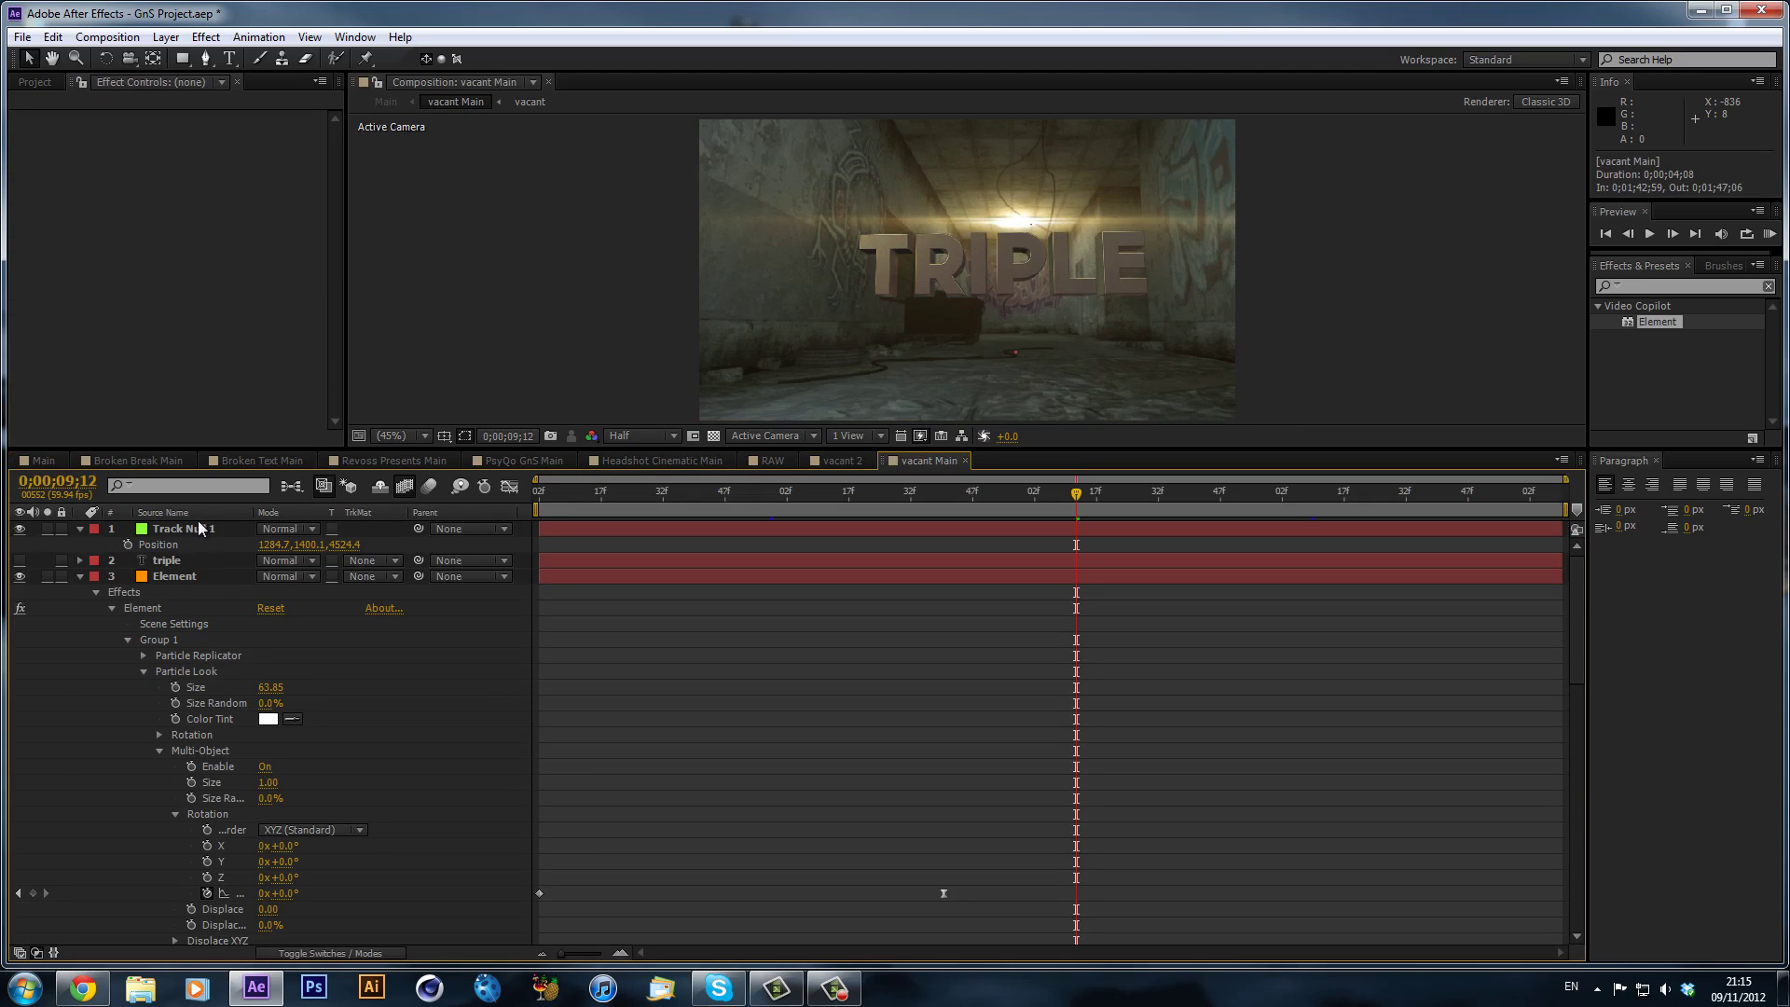
click(184, 576)
scroll(176, 563, down, 15)
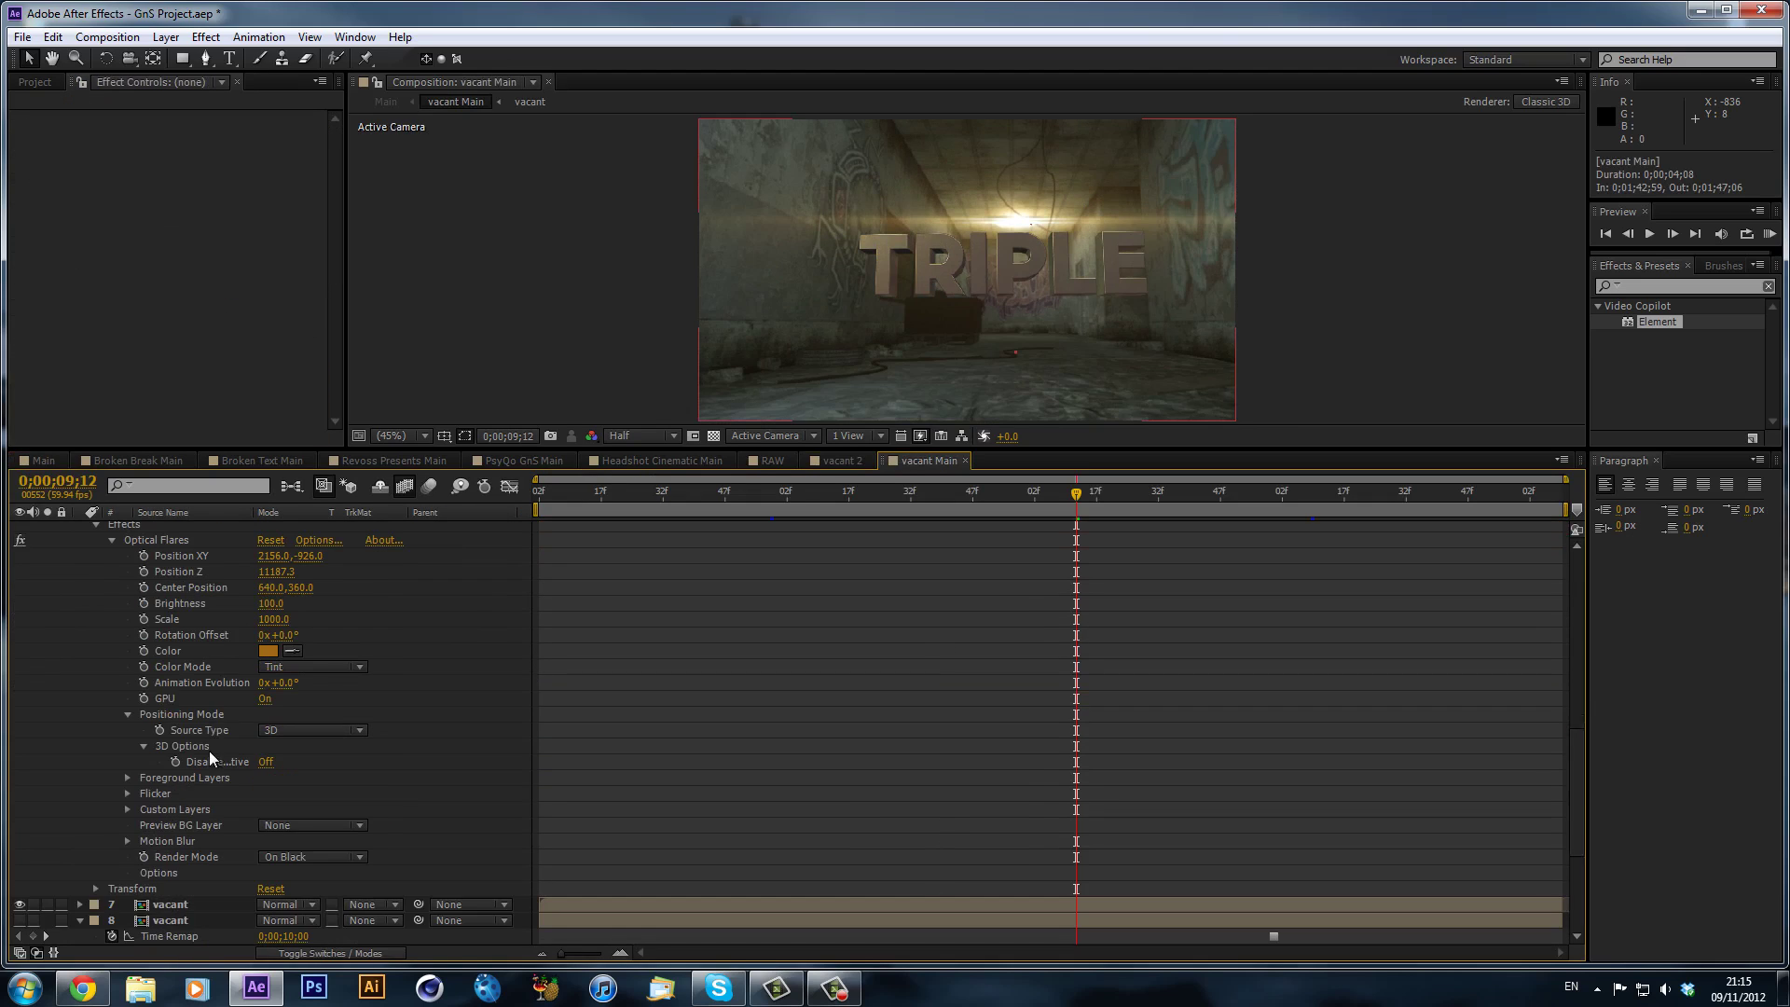
scroll(159, 634, up, 2)
click(181, 604)
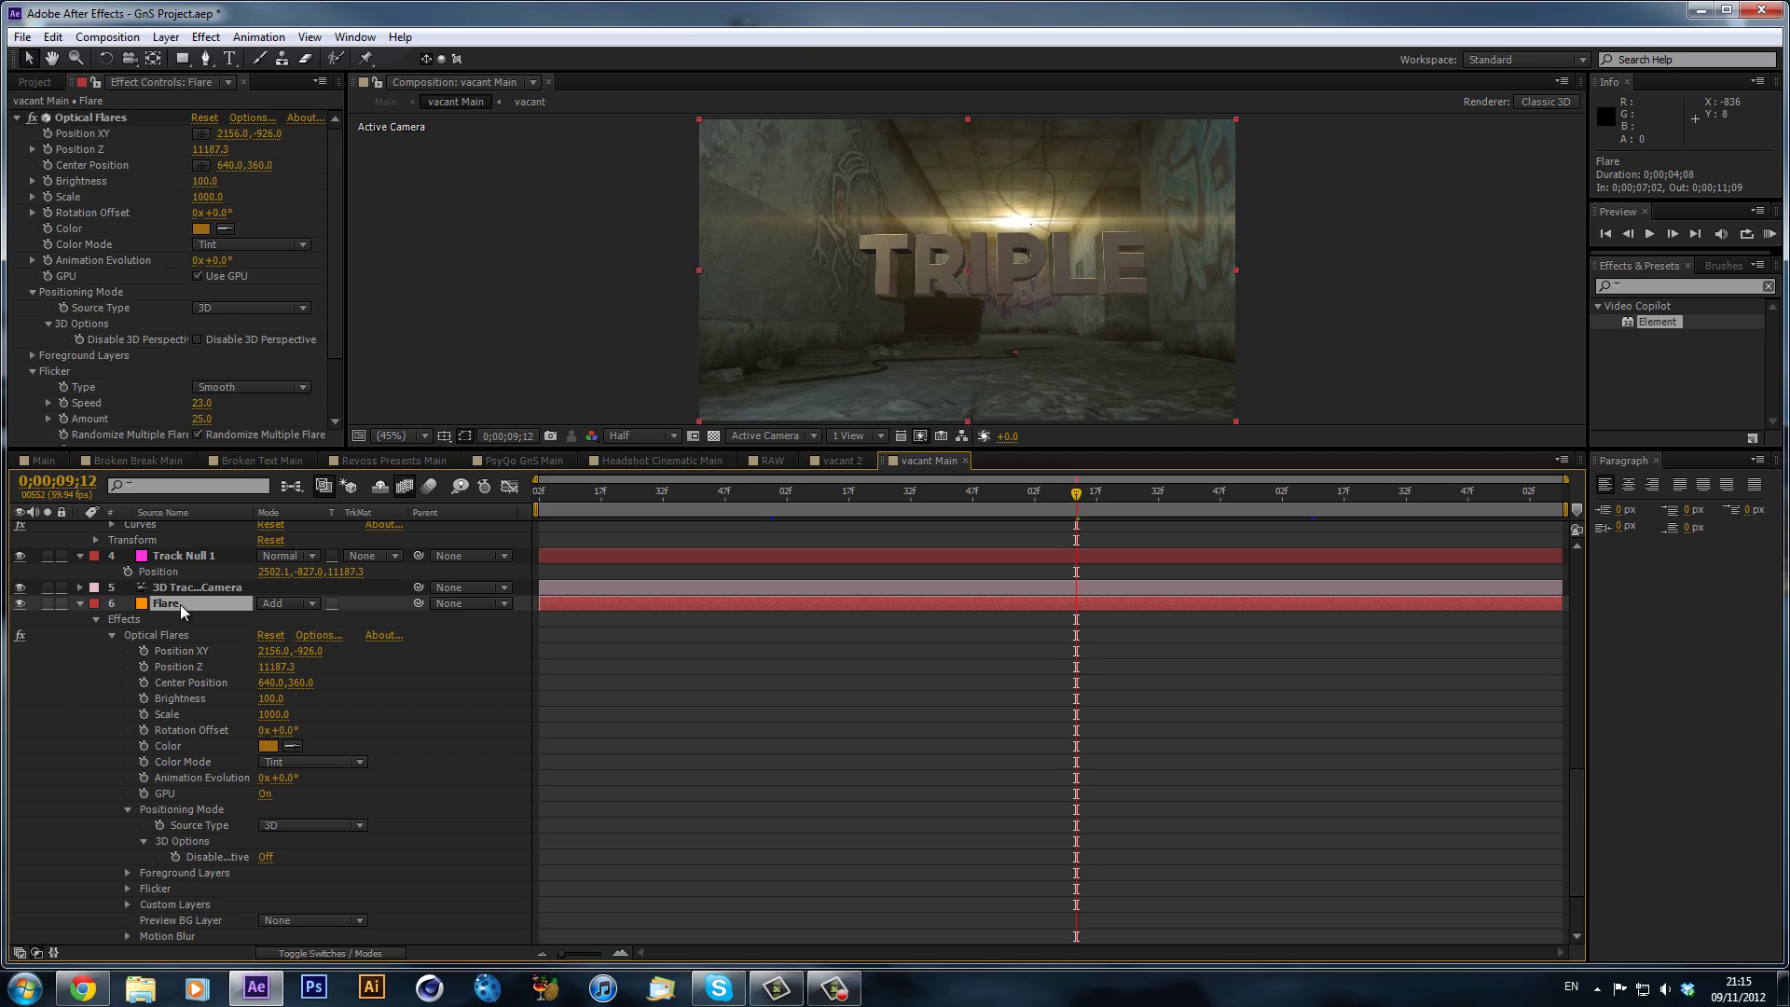
key(ctrl+c)
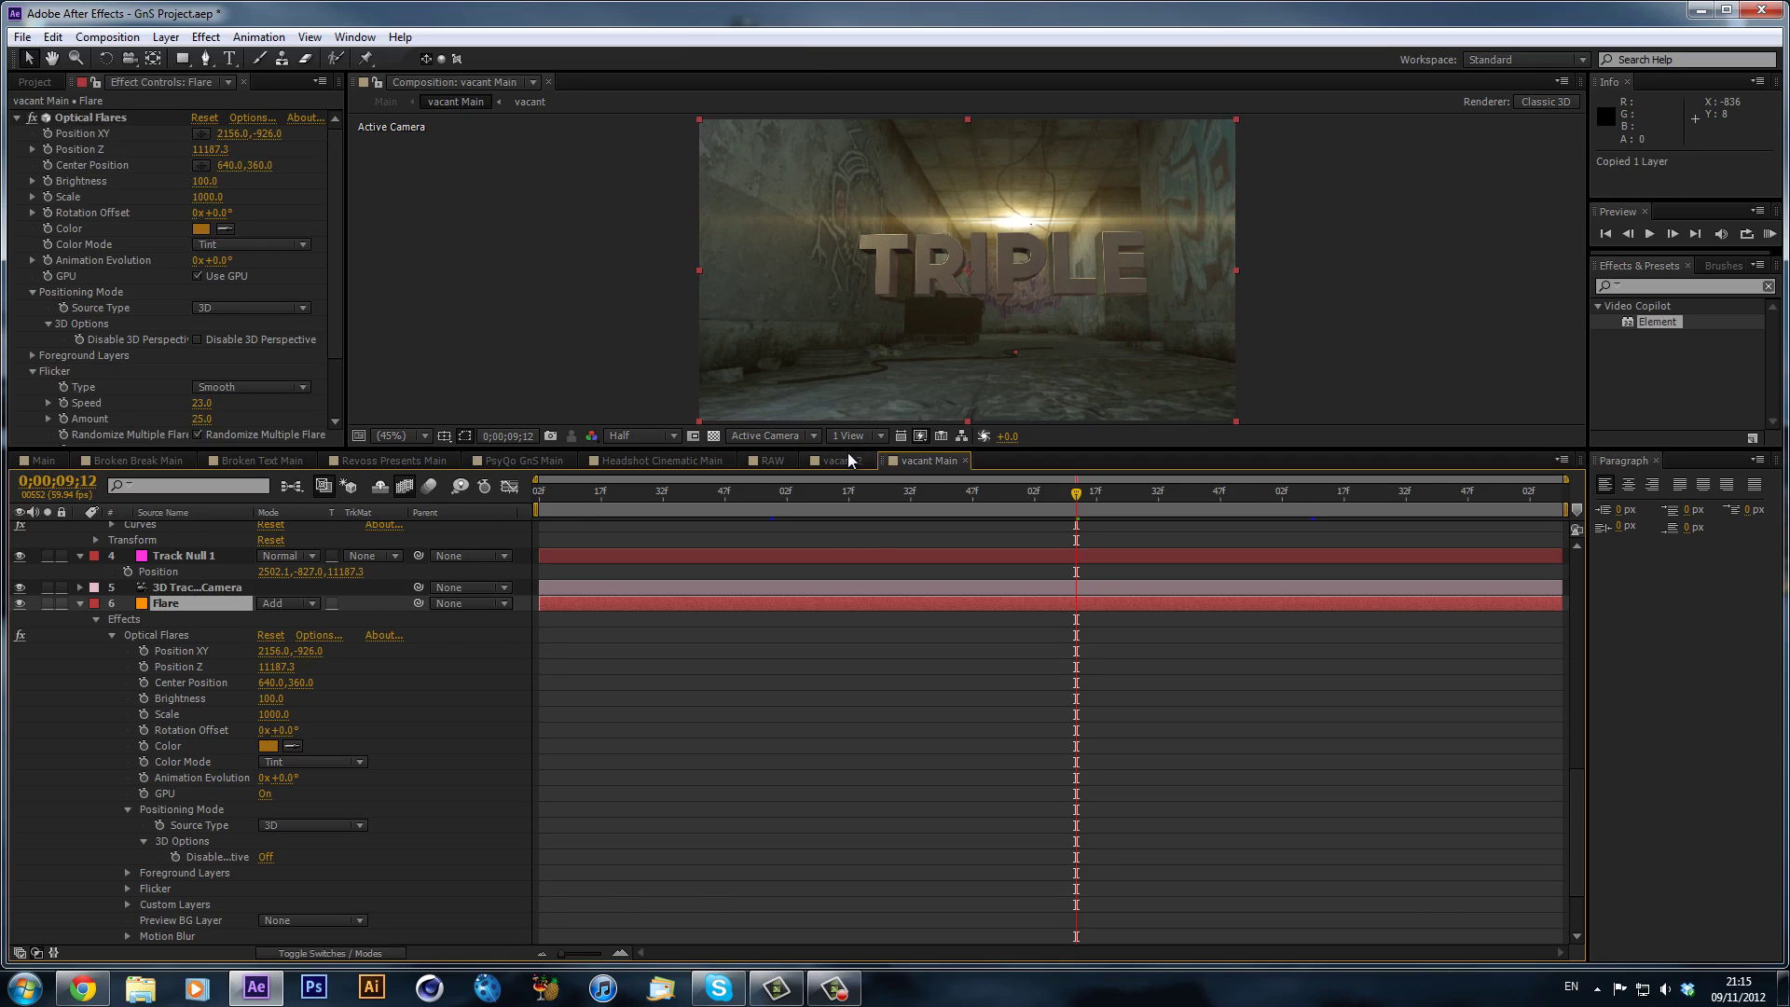
- Paste the Flare into vacant 2 with Position XY 640, 640, Position Z 0 and Source Type 2D
click(845, 459)
key(ctrl+v)
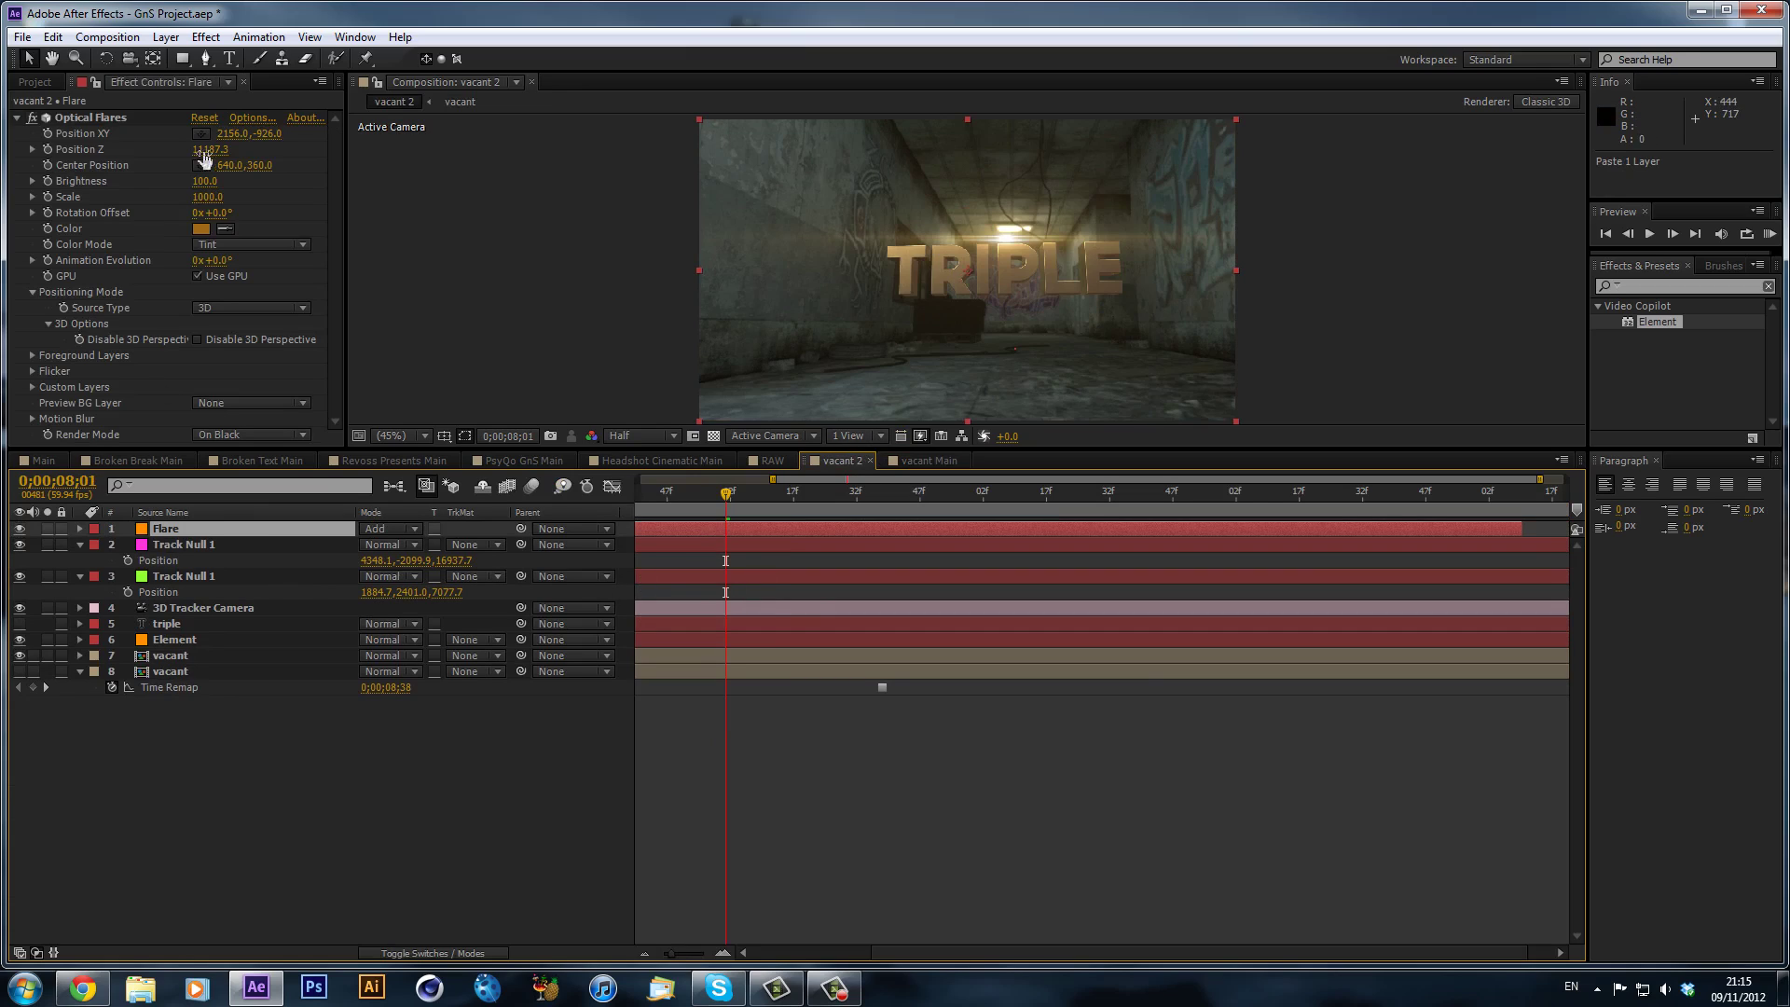
click(231, 133)
text(640)
key(Return)
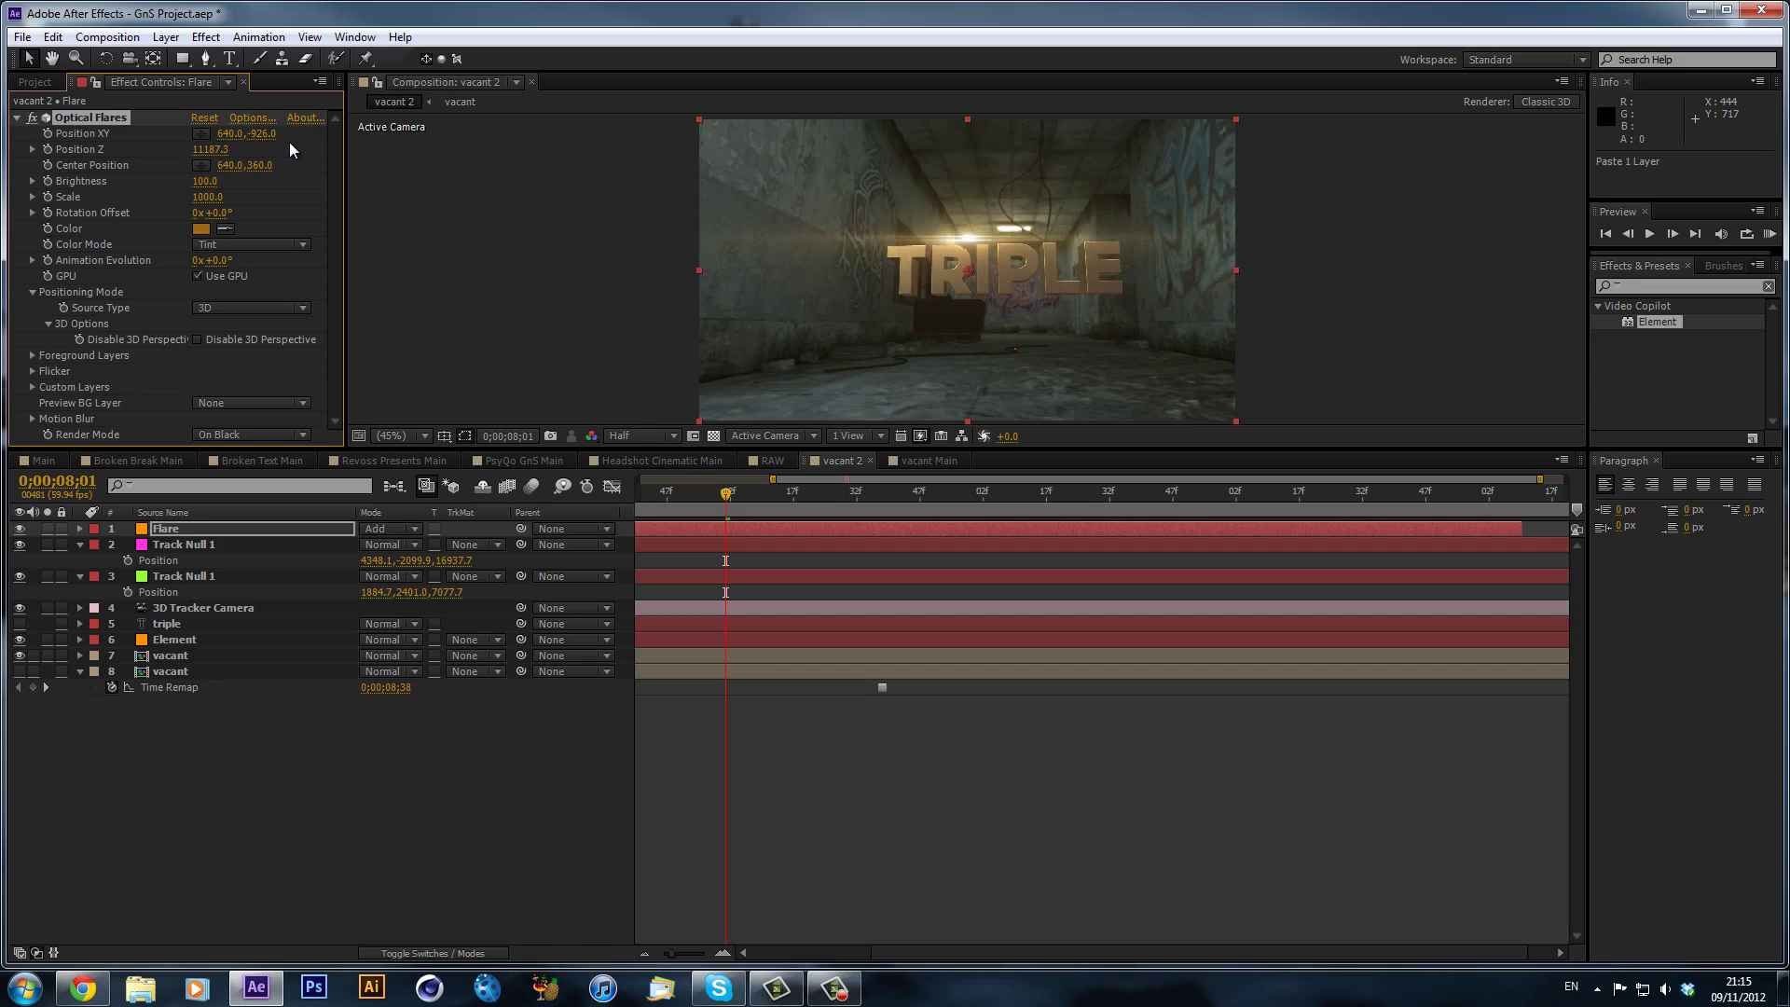
click(260, 135)
text(3)
text(640)
key(Return)
click(200, 150)
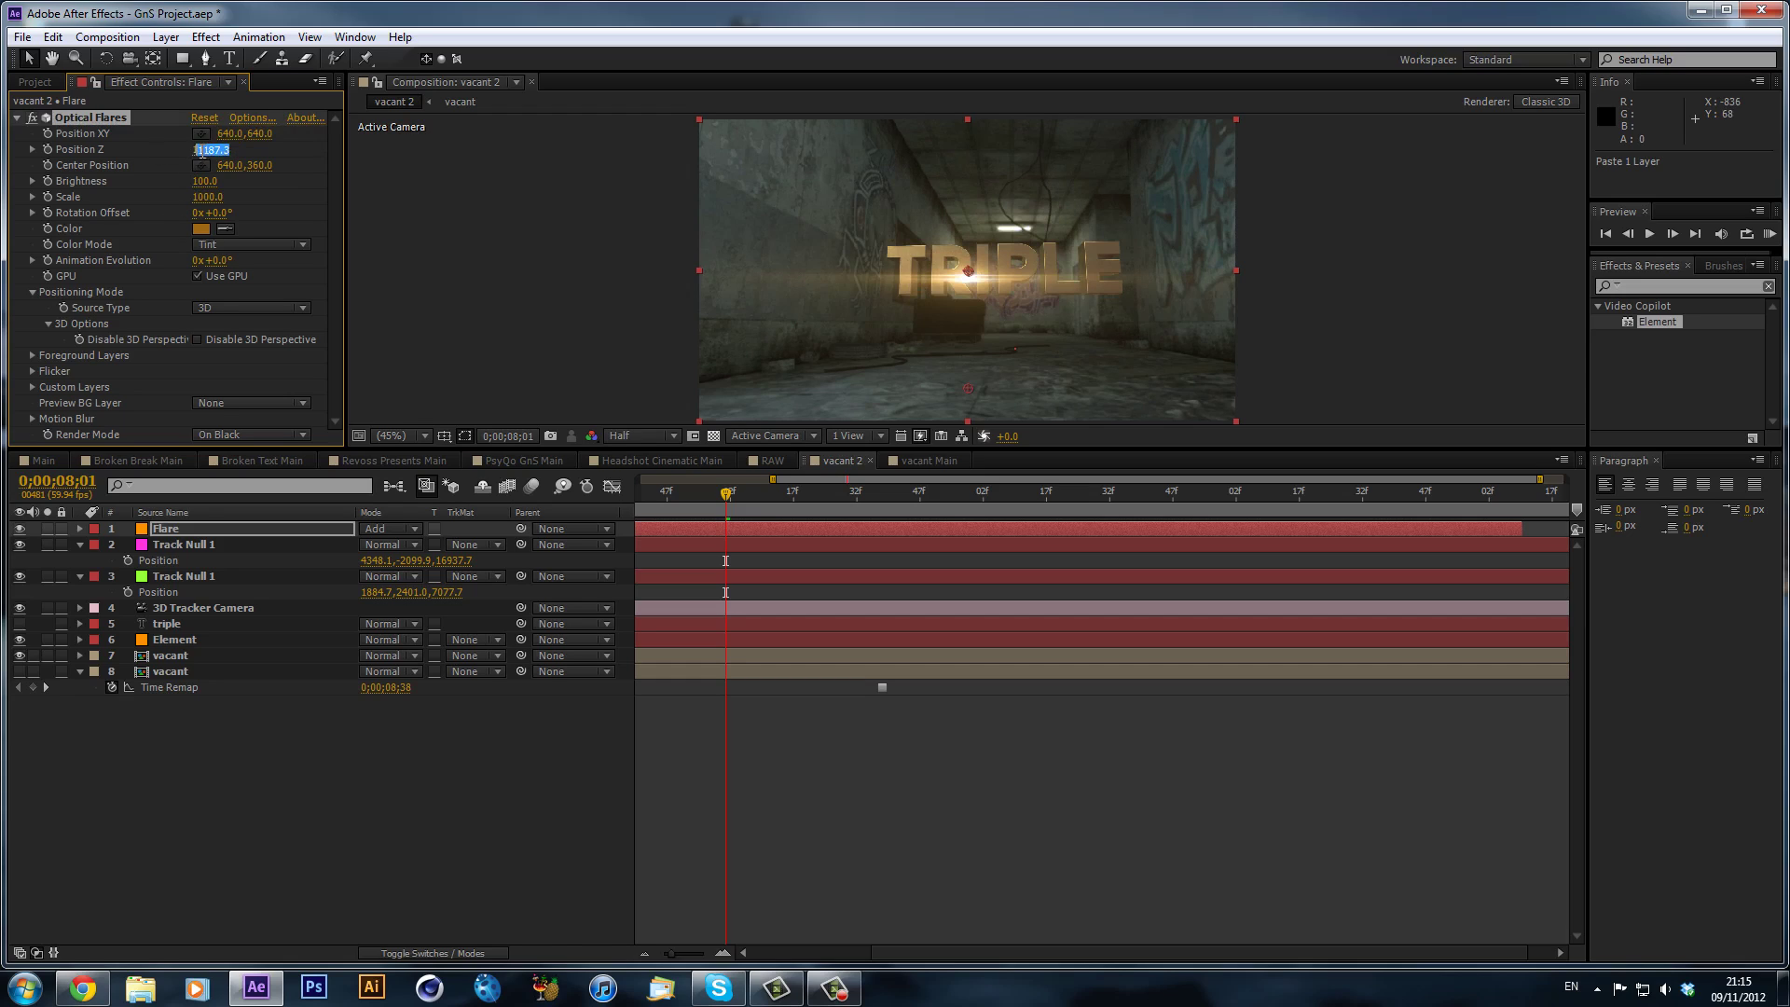
text(0)
key(Return)
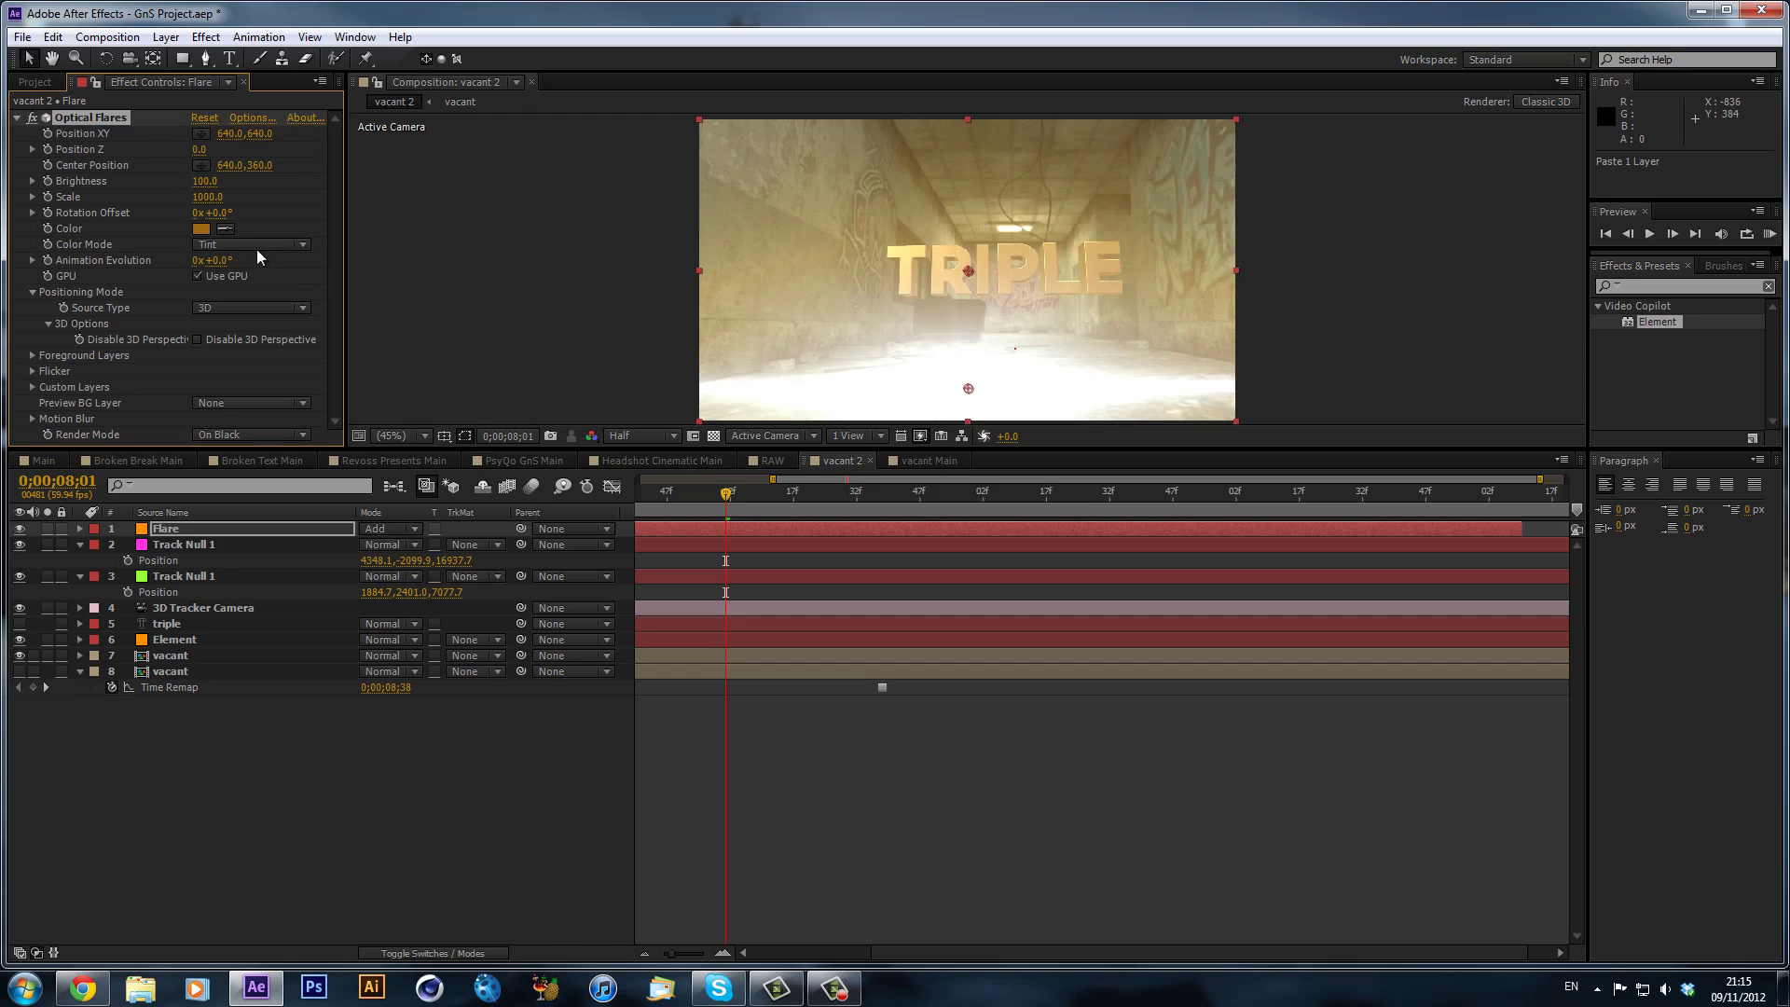
click(227, 308)
click(249, 327)
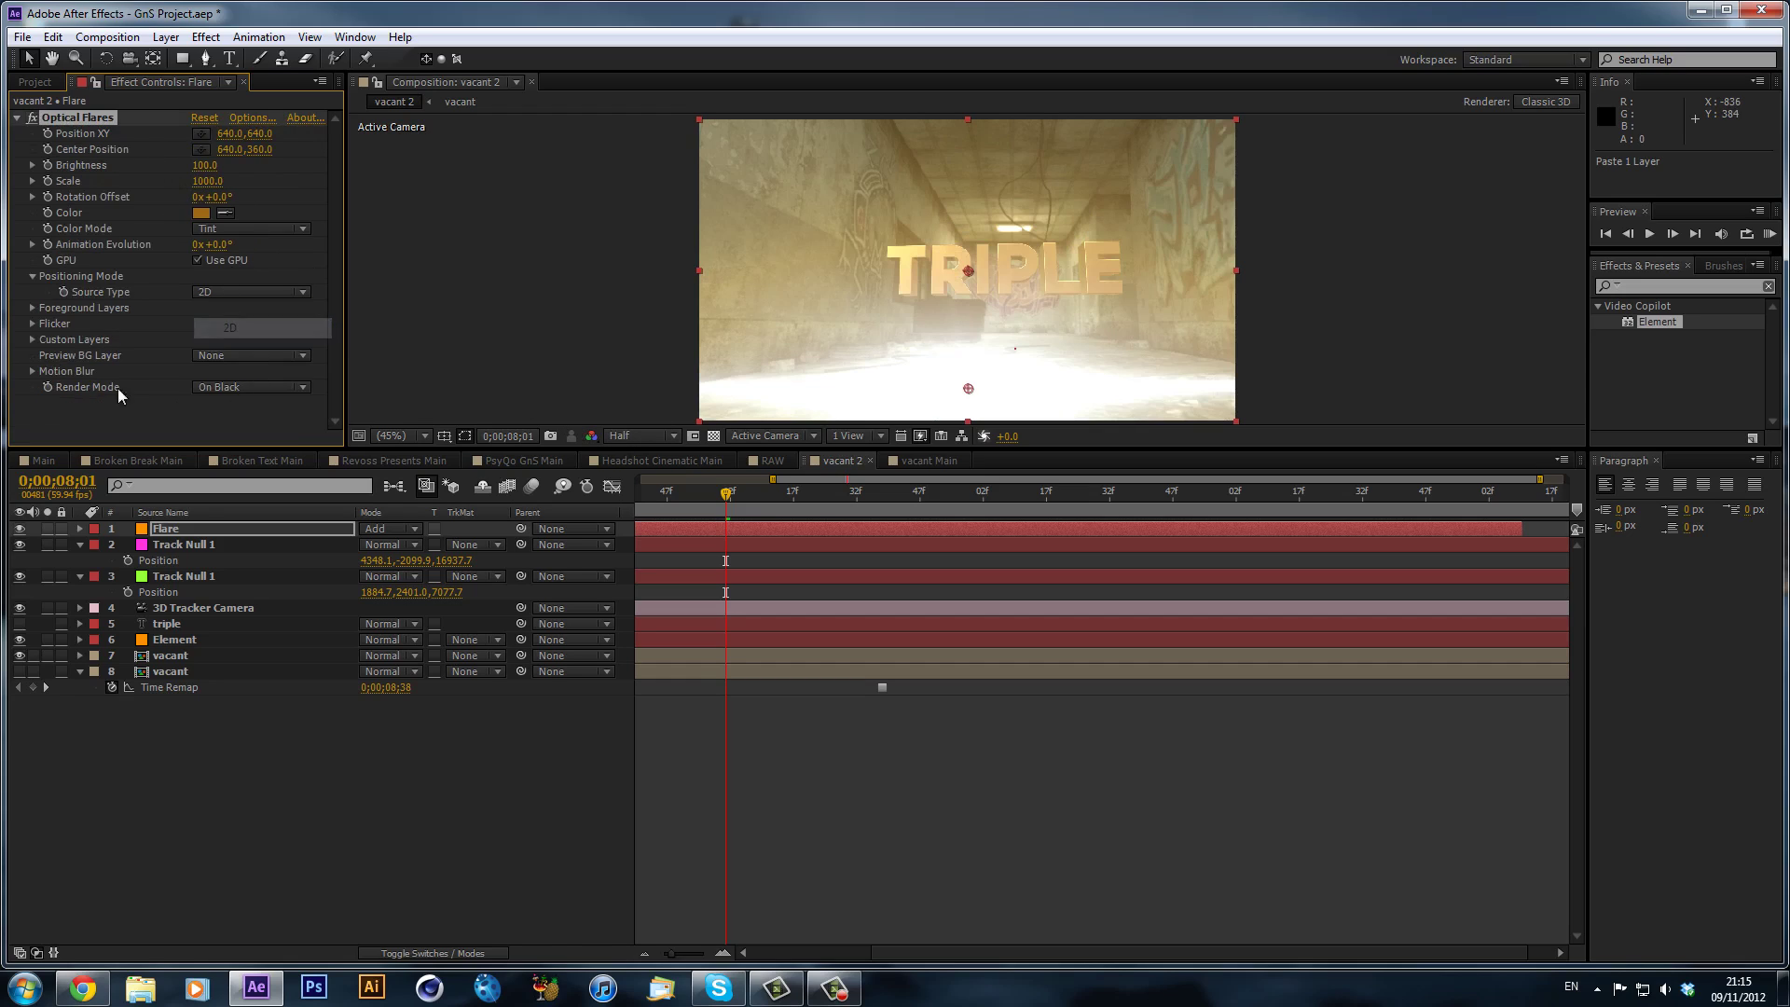
- Set flicker speed 0 and amount 3, scale 100, and place the flare on the ceiling lamp
click(32, 324)
mouse_move(199, 355)
mouse_down()
mouse_move(177, 355)
mouse_move(186, 371)
mouse_up()
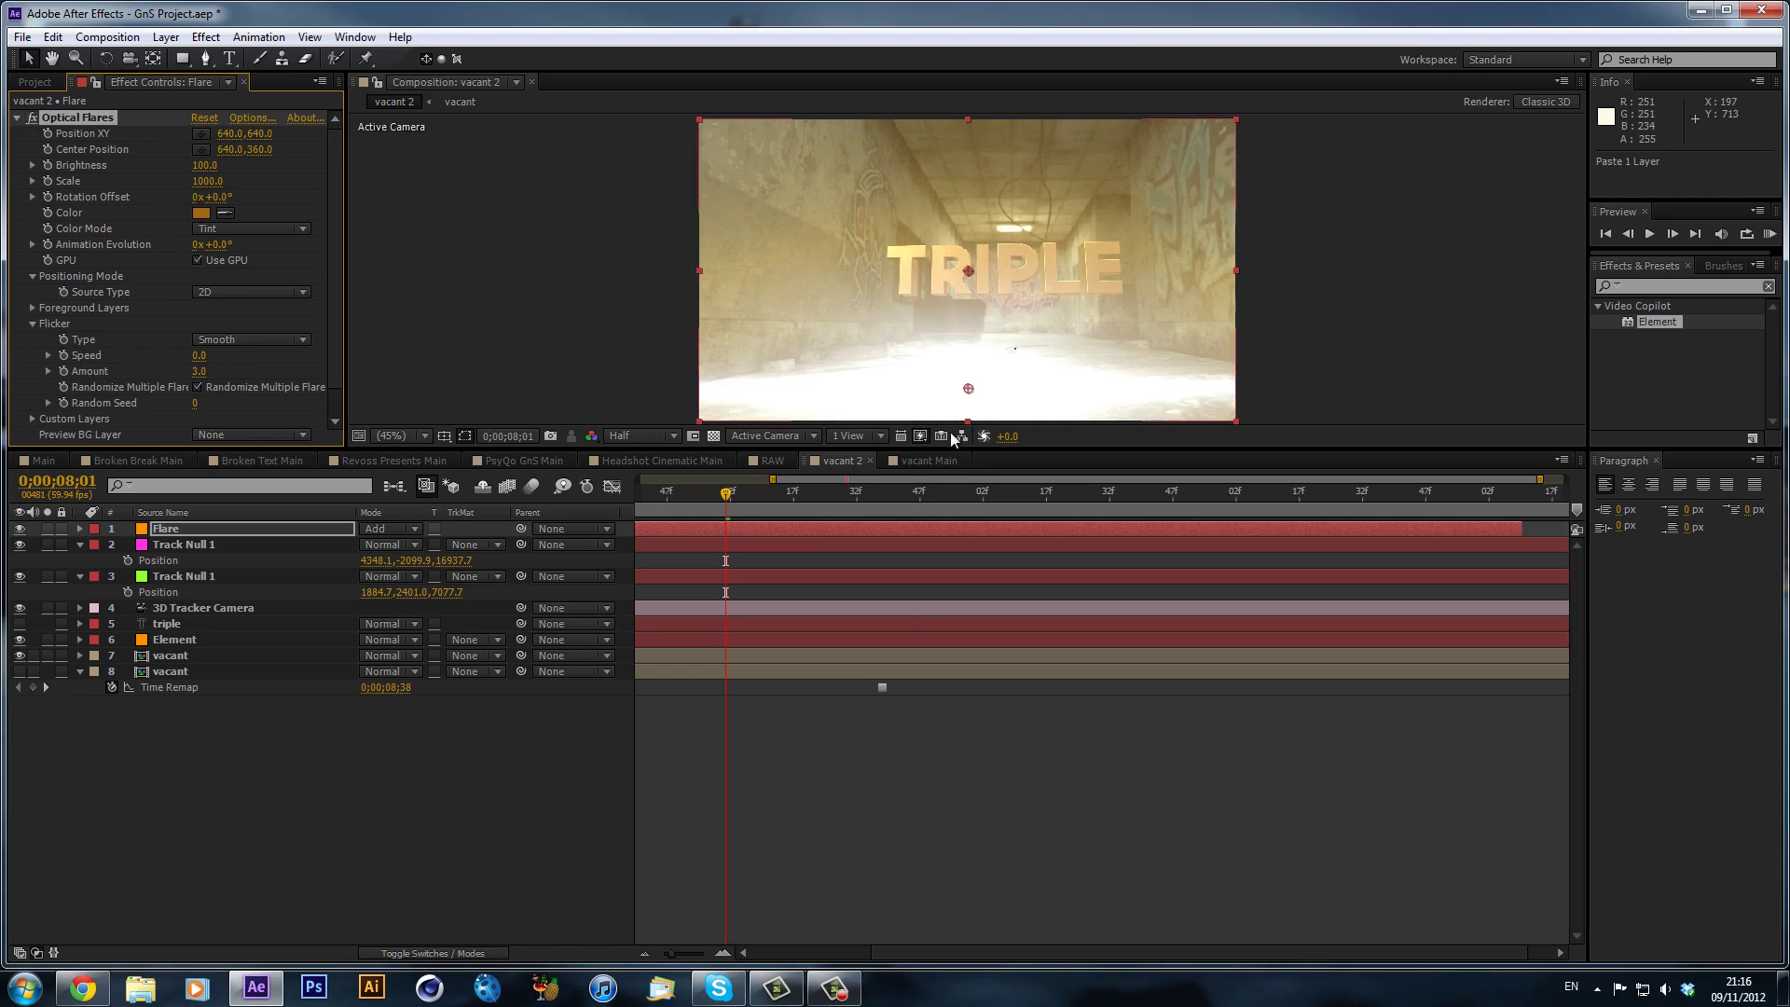
drag(968, 388, 897, 262)
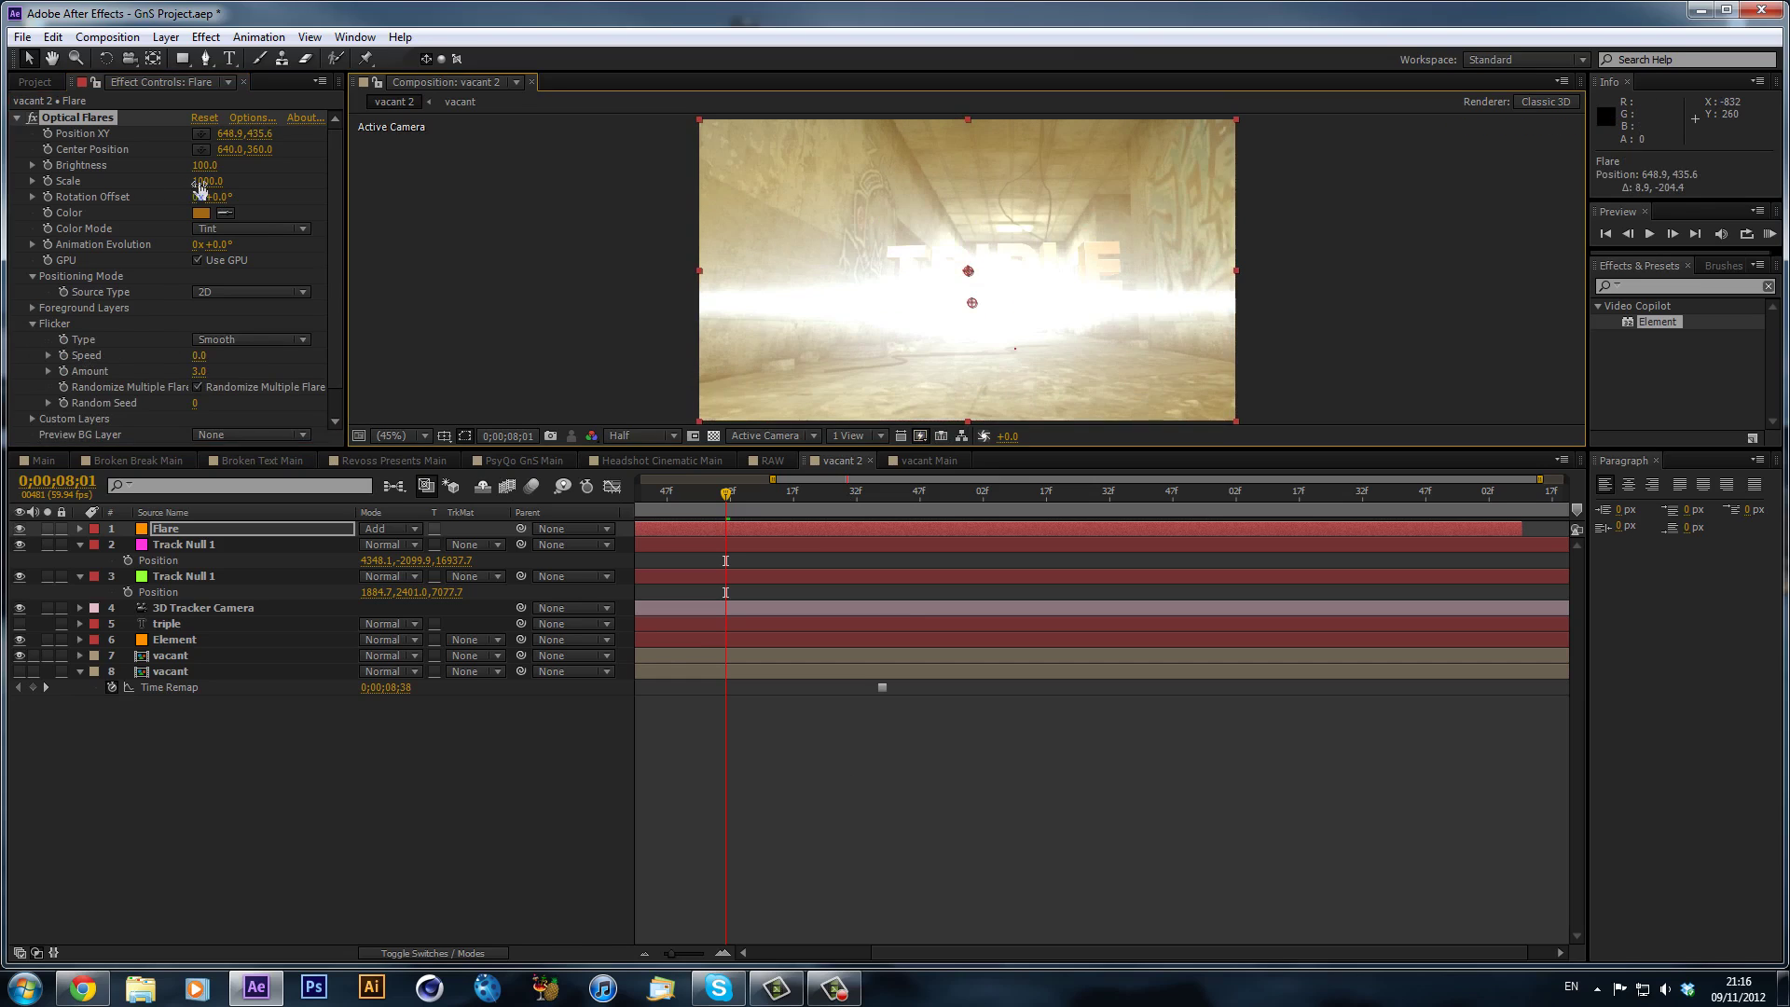
click(205, 181)
text(100)
key(Return)
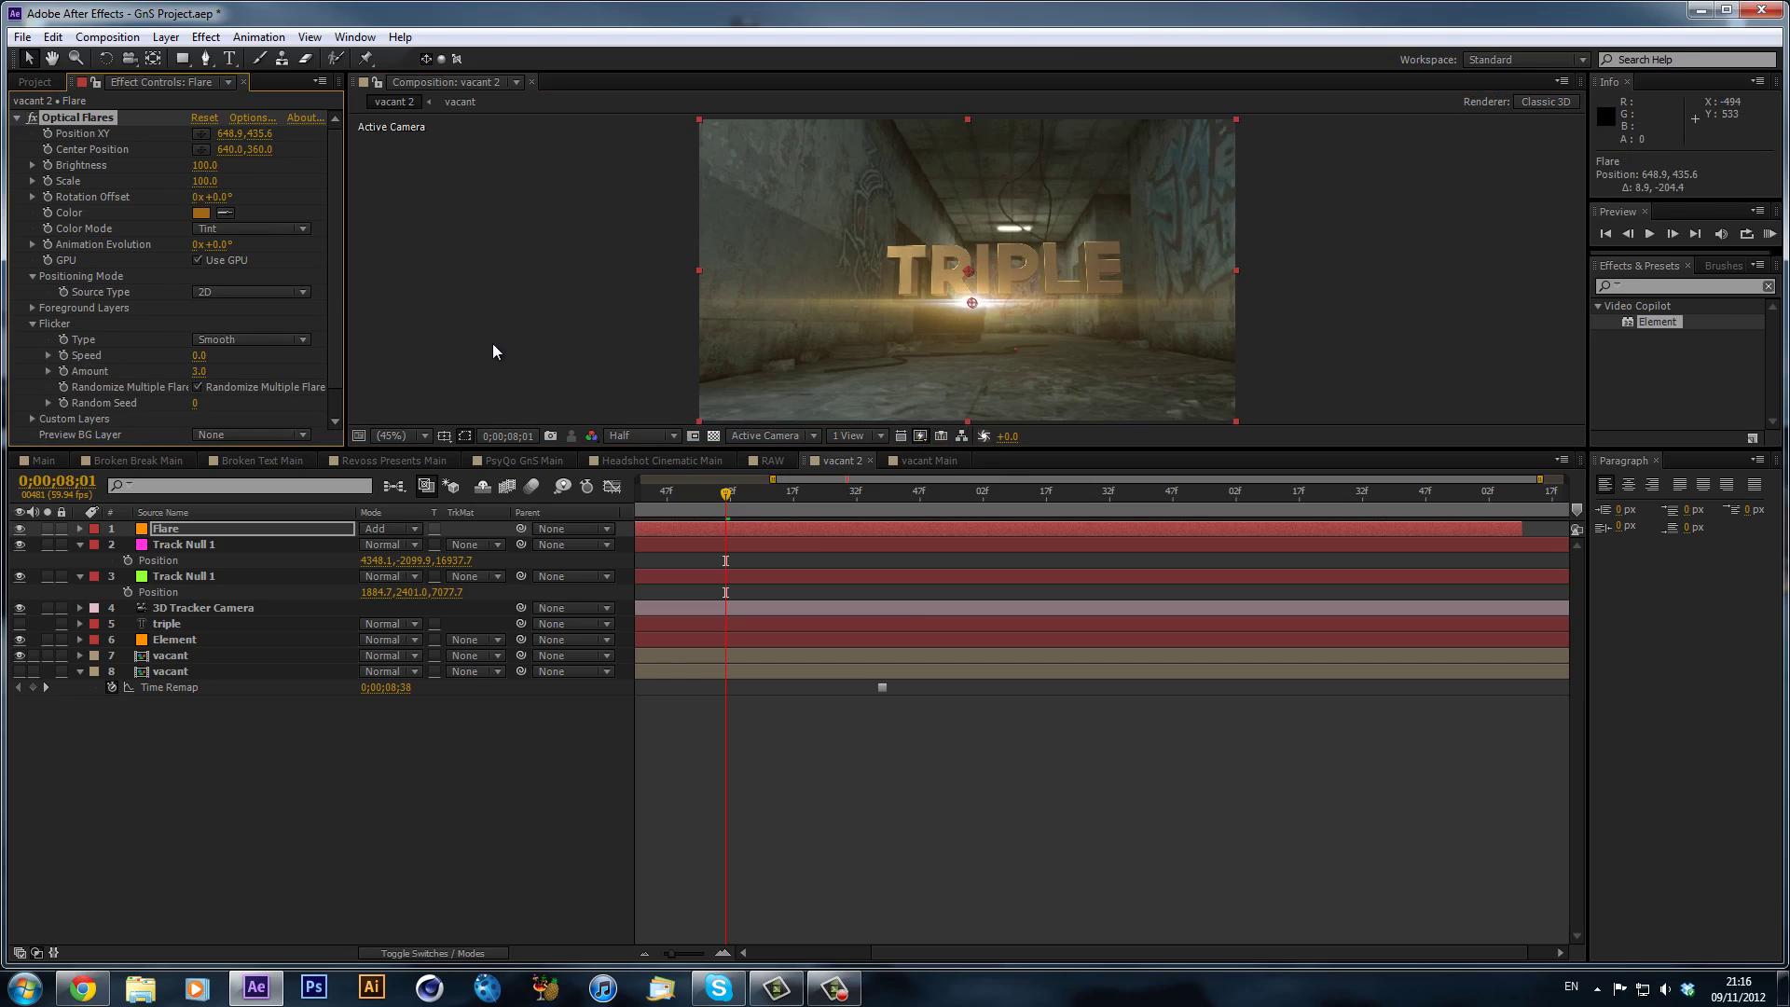
drag(986, 300, 988, 229)
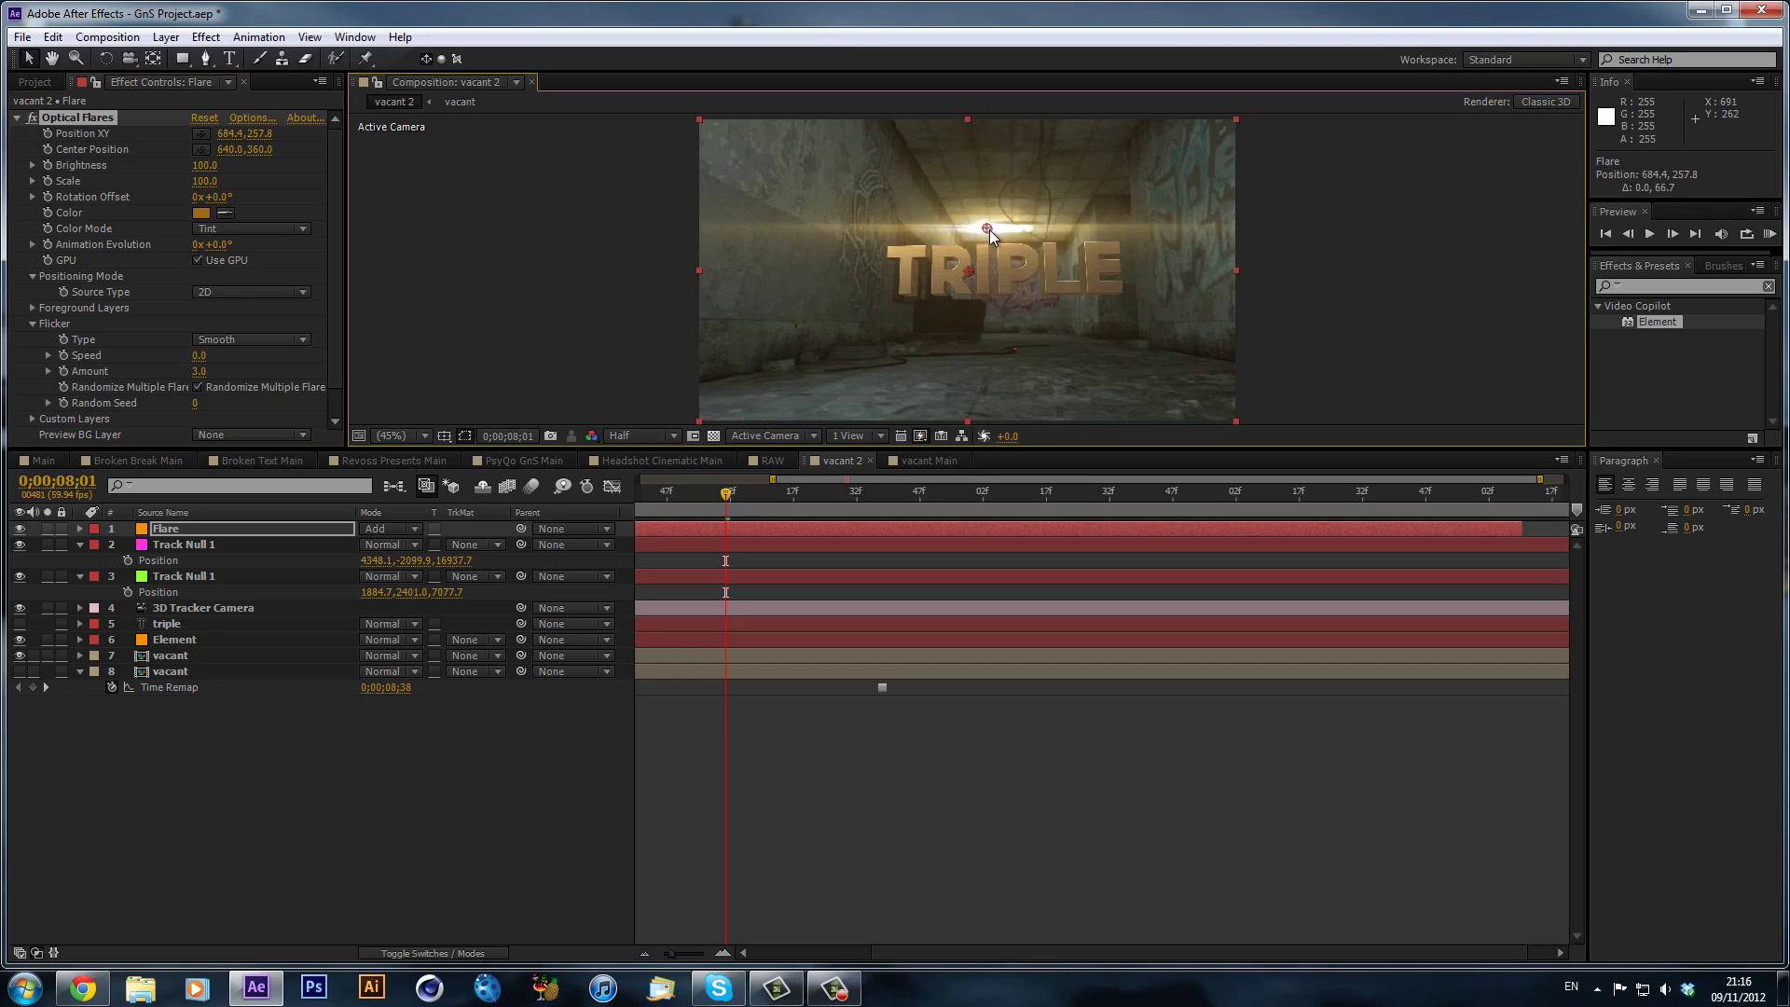
mouse_move(837, 503)
mouse_down()
mouse_move(1462, 511)
mouse_move(807, 511)
mouse_up()
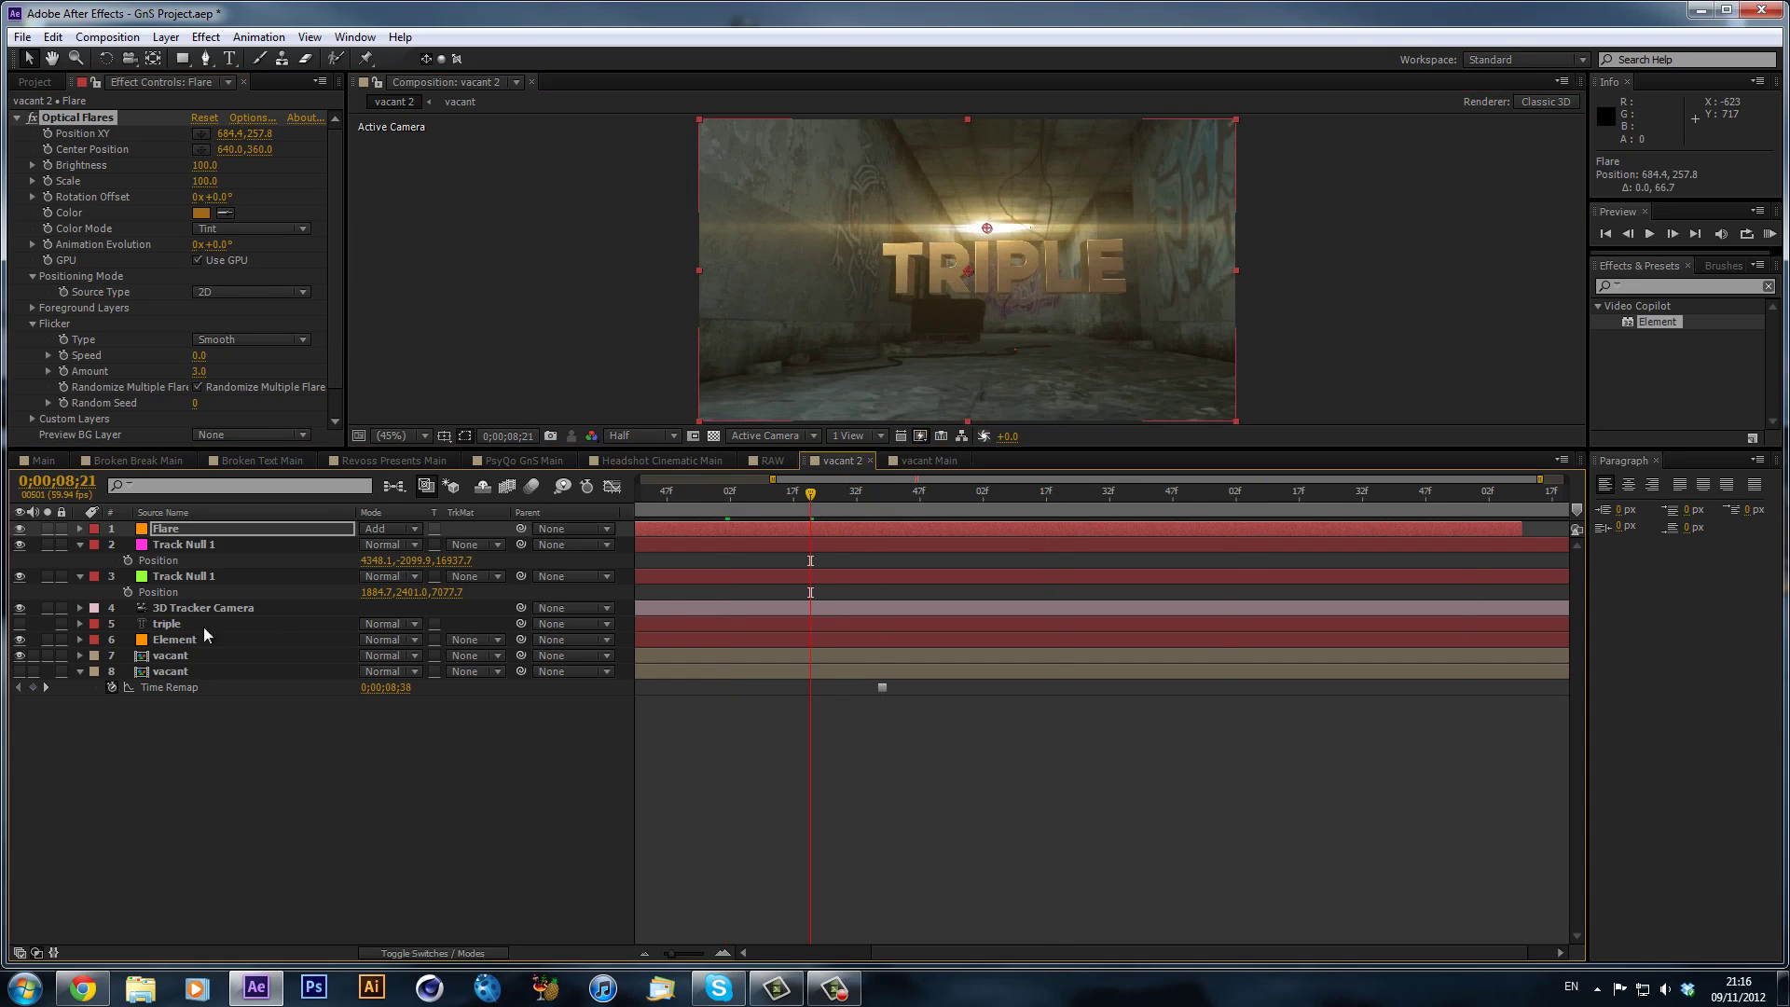
- Switch the flare Source Type to 3D and set its Position Z to 16937
click(283, 298)
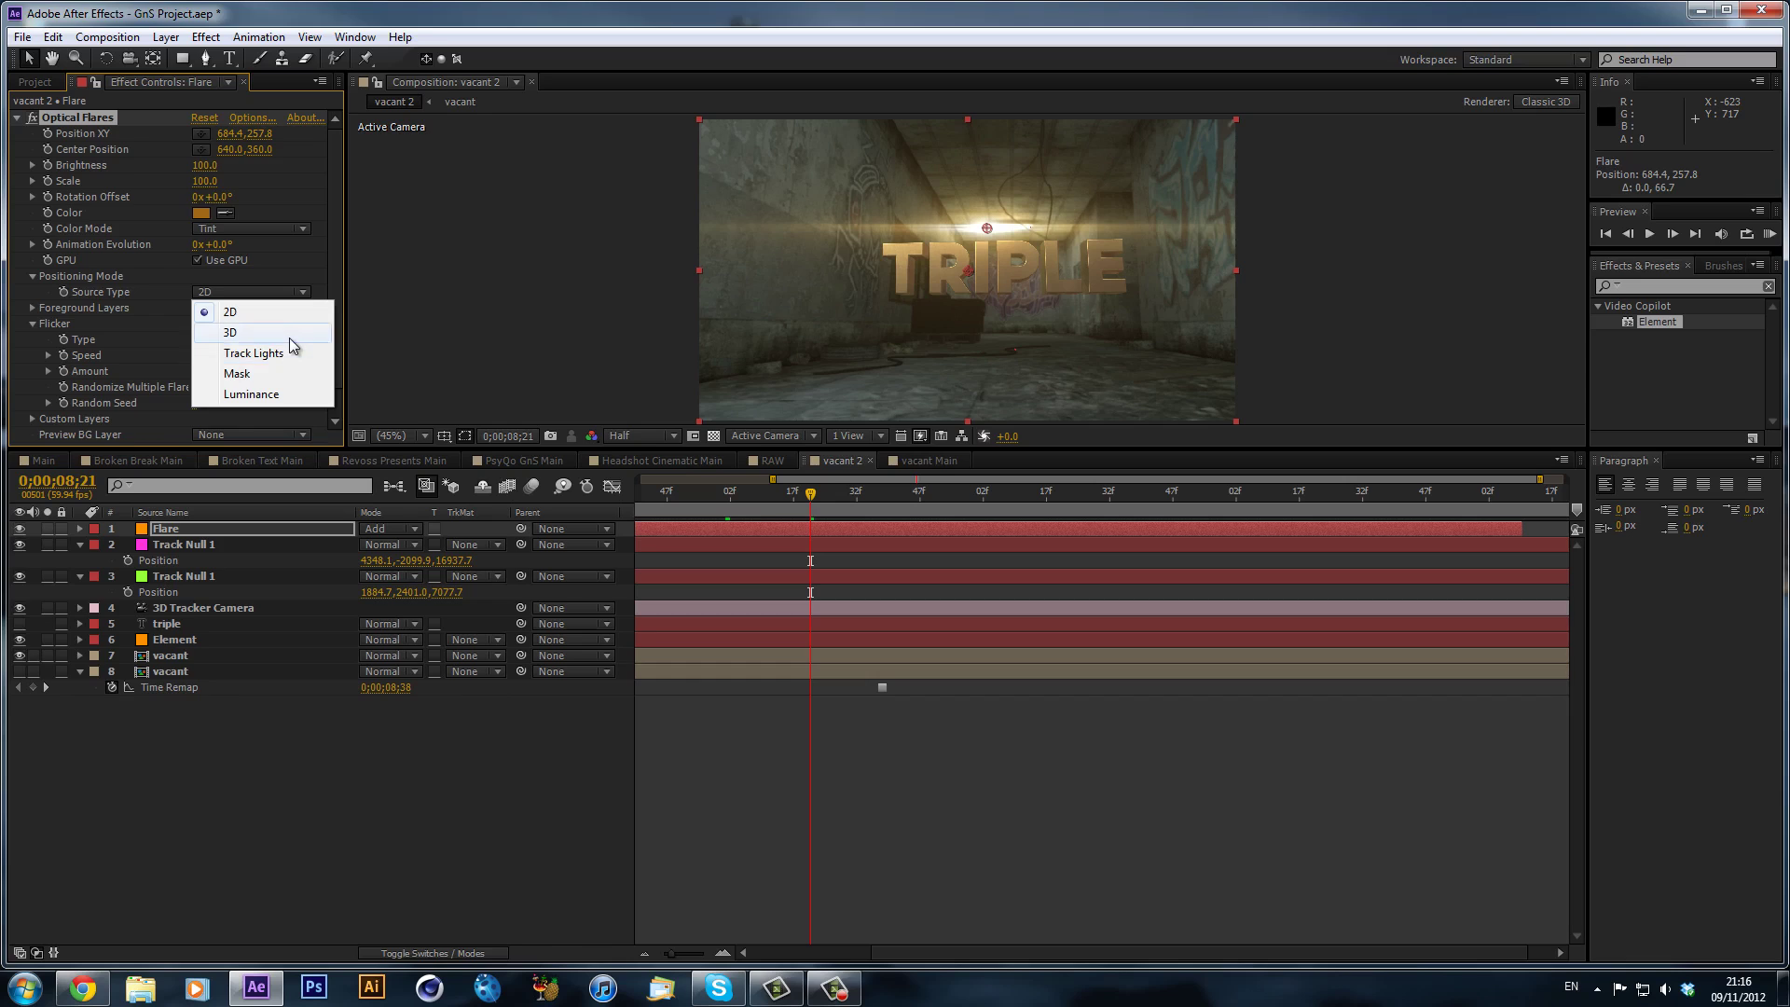
click(289, 332)
mouse_move(845, 520)
mouse_down()
mouse_move(1037, 535)
mouse_move(822, 539)
mouse_up()
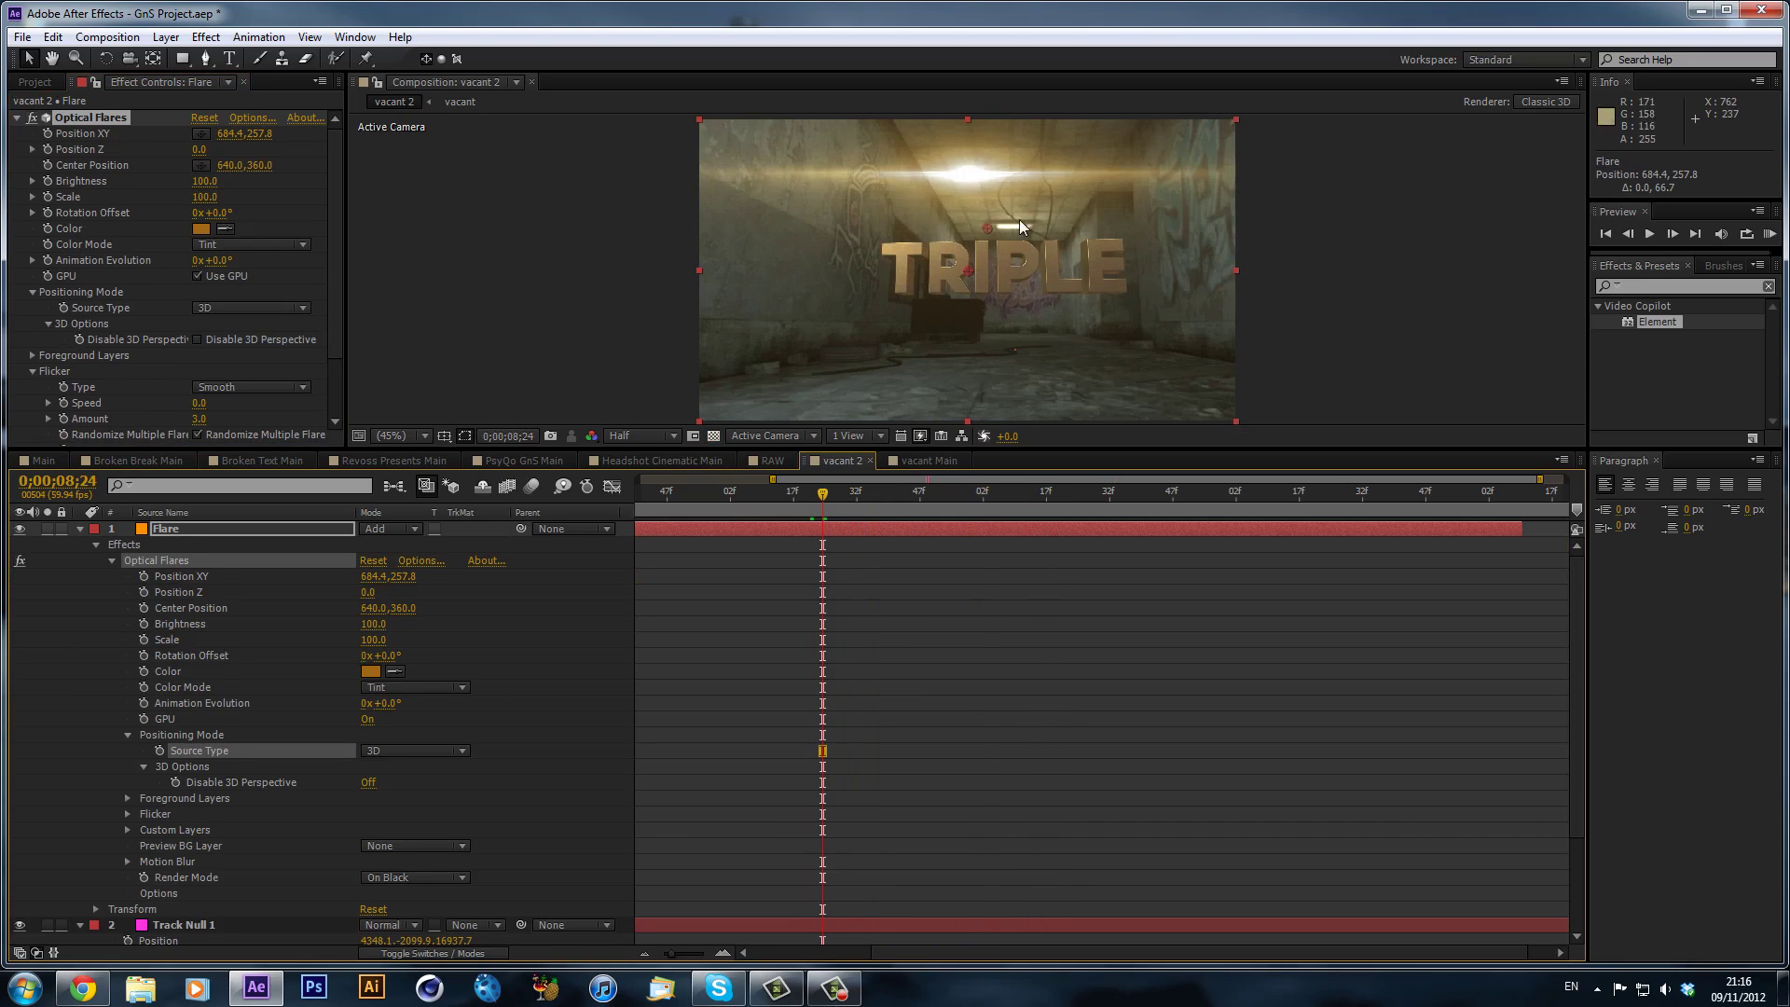
click(80, 528)
click(197, 559)
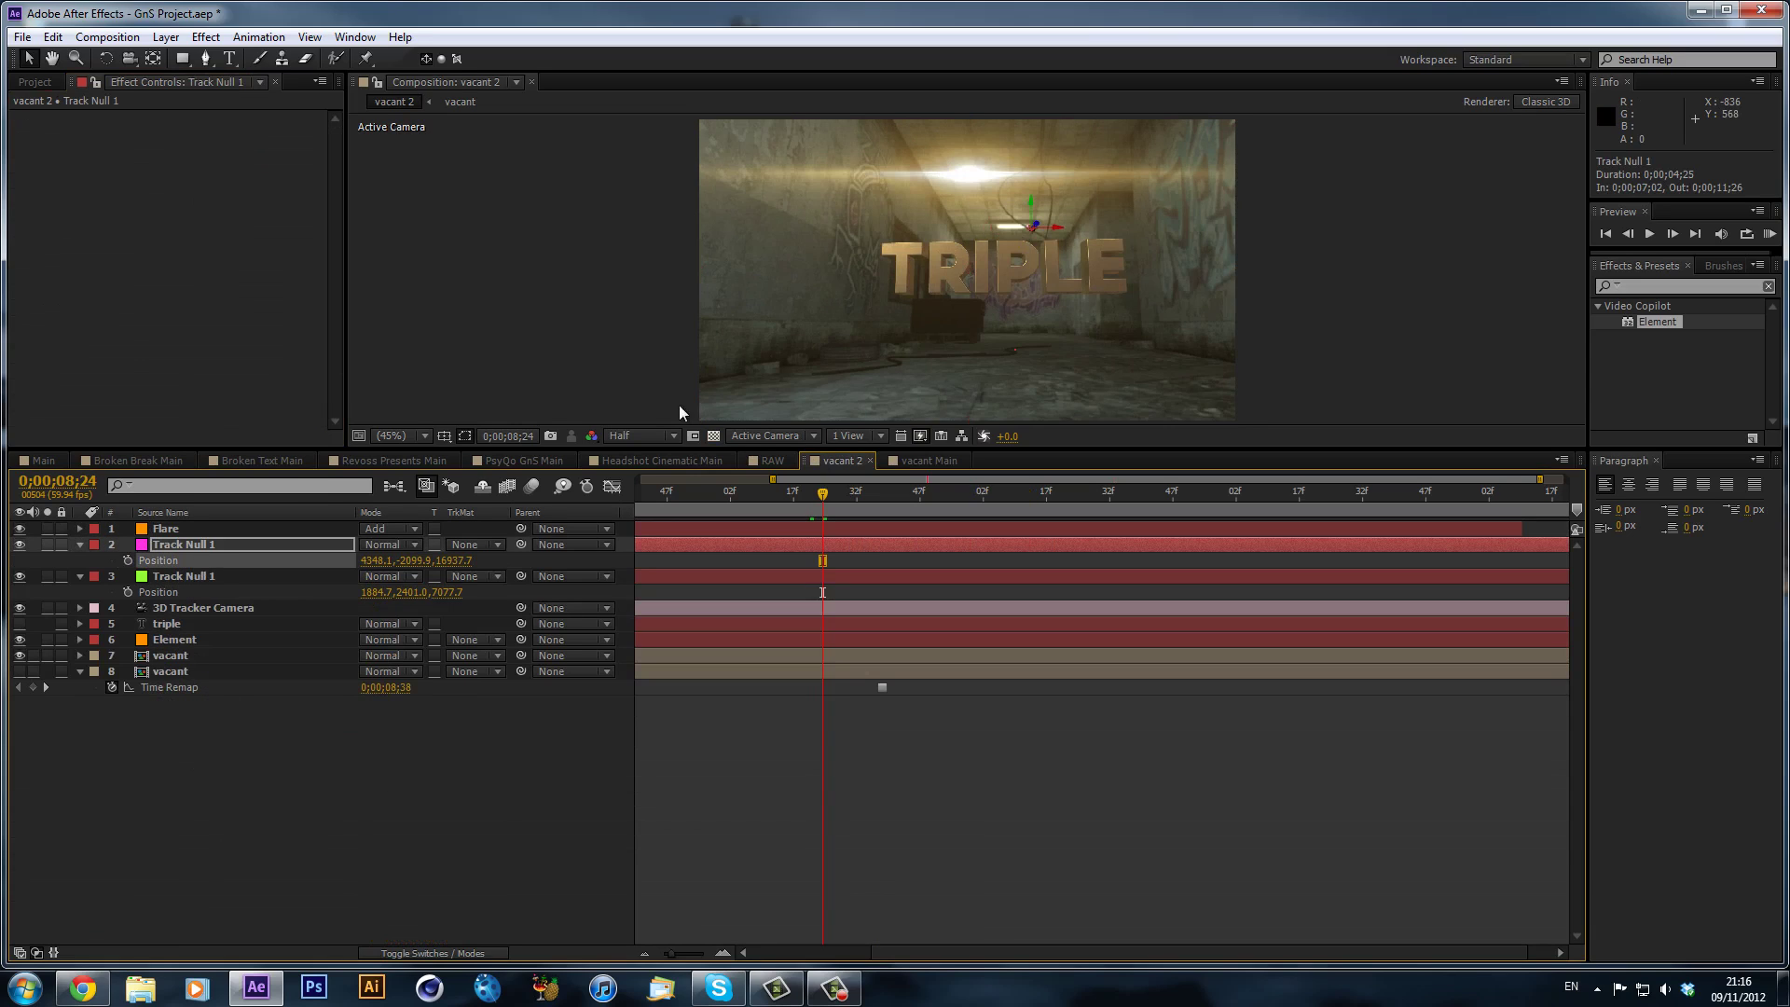
click(205, 529)
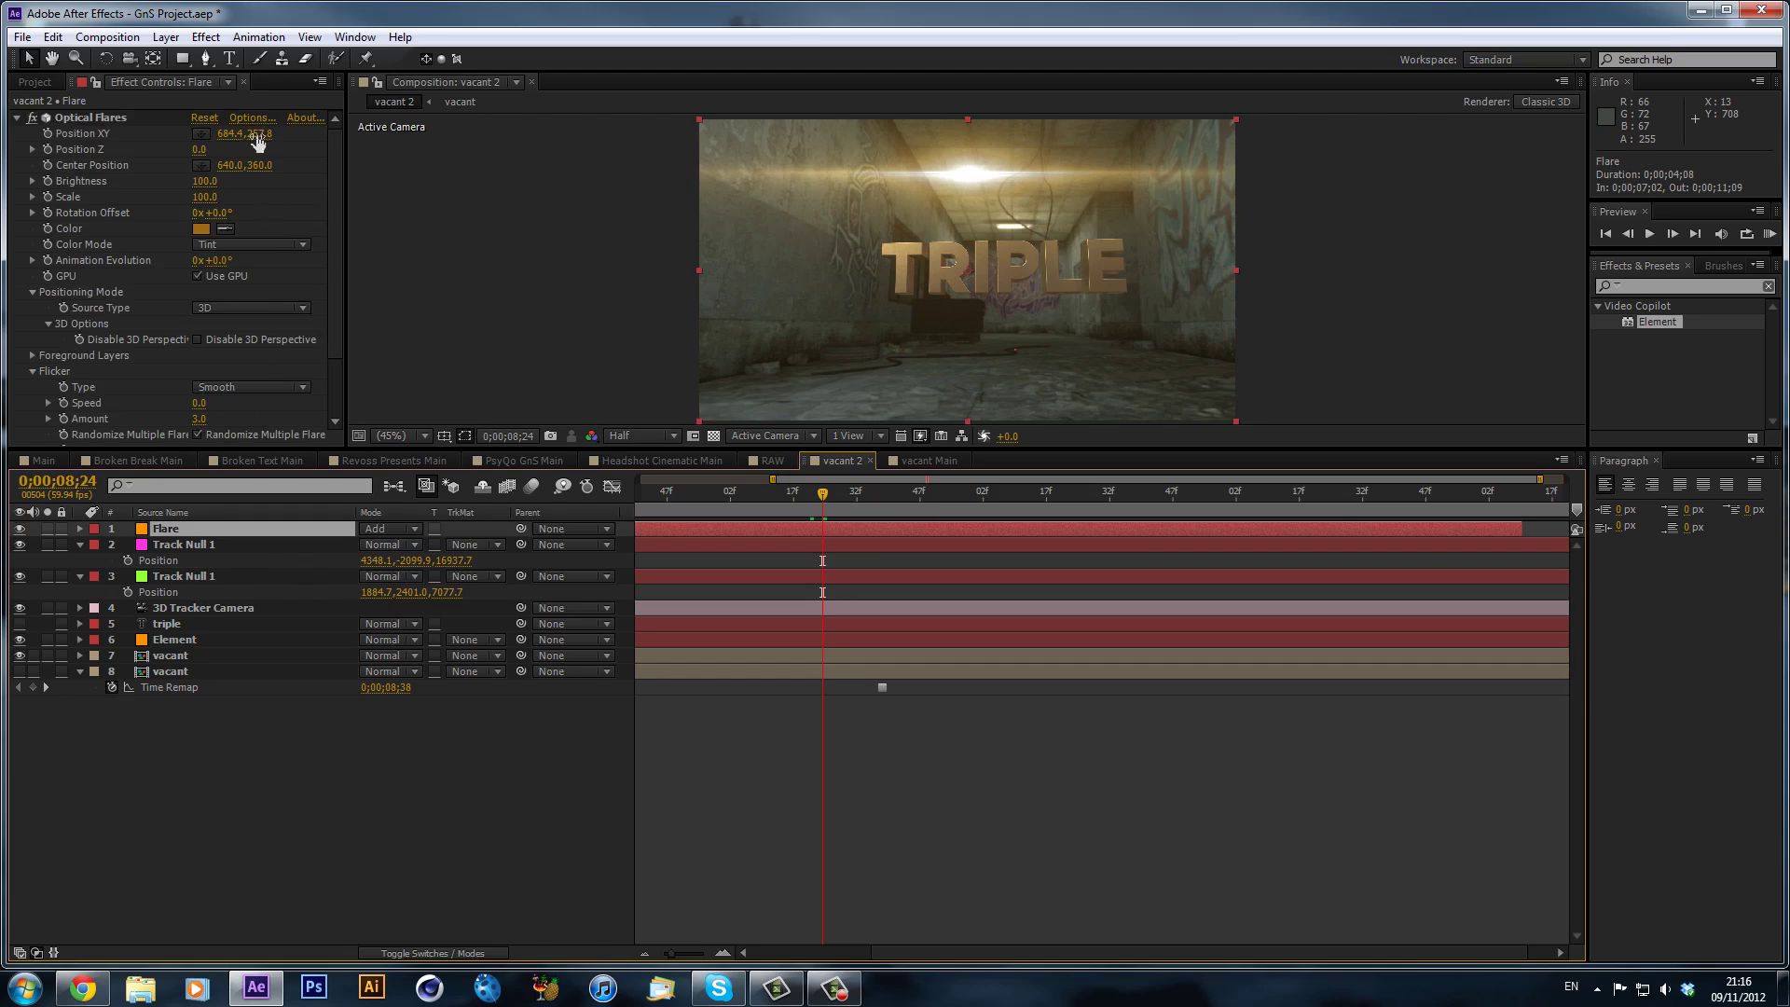
click(199, 150)
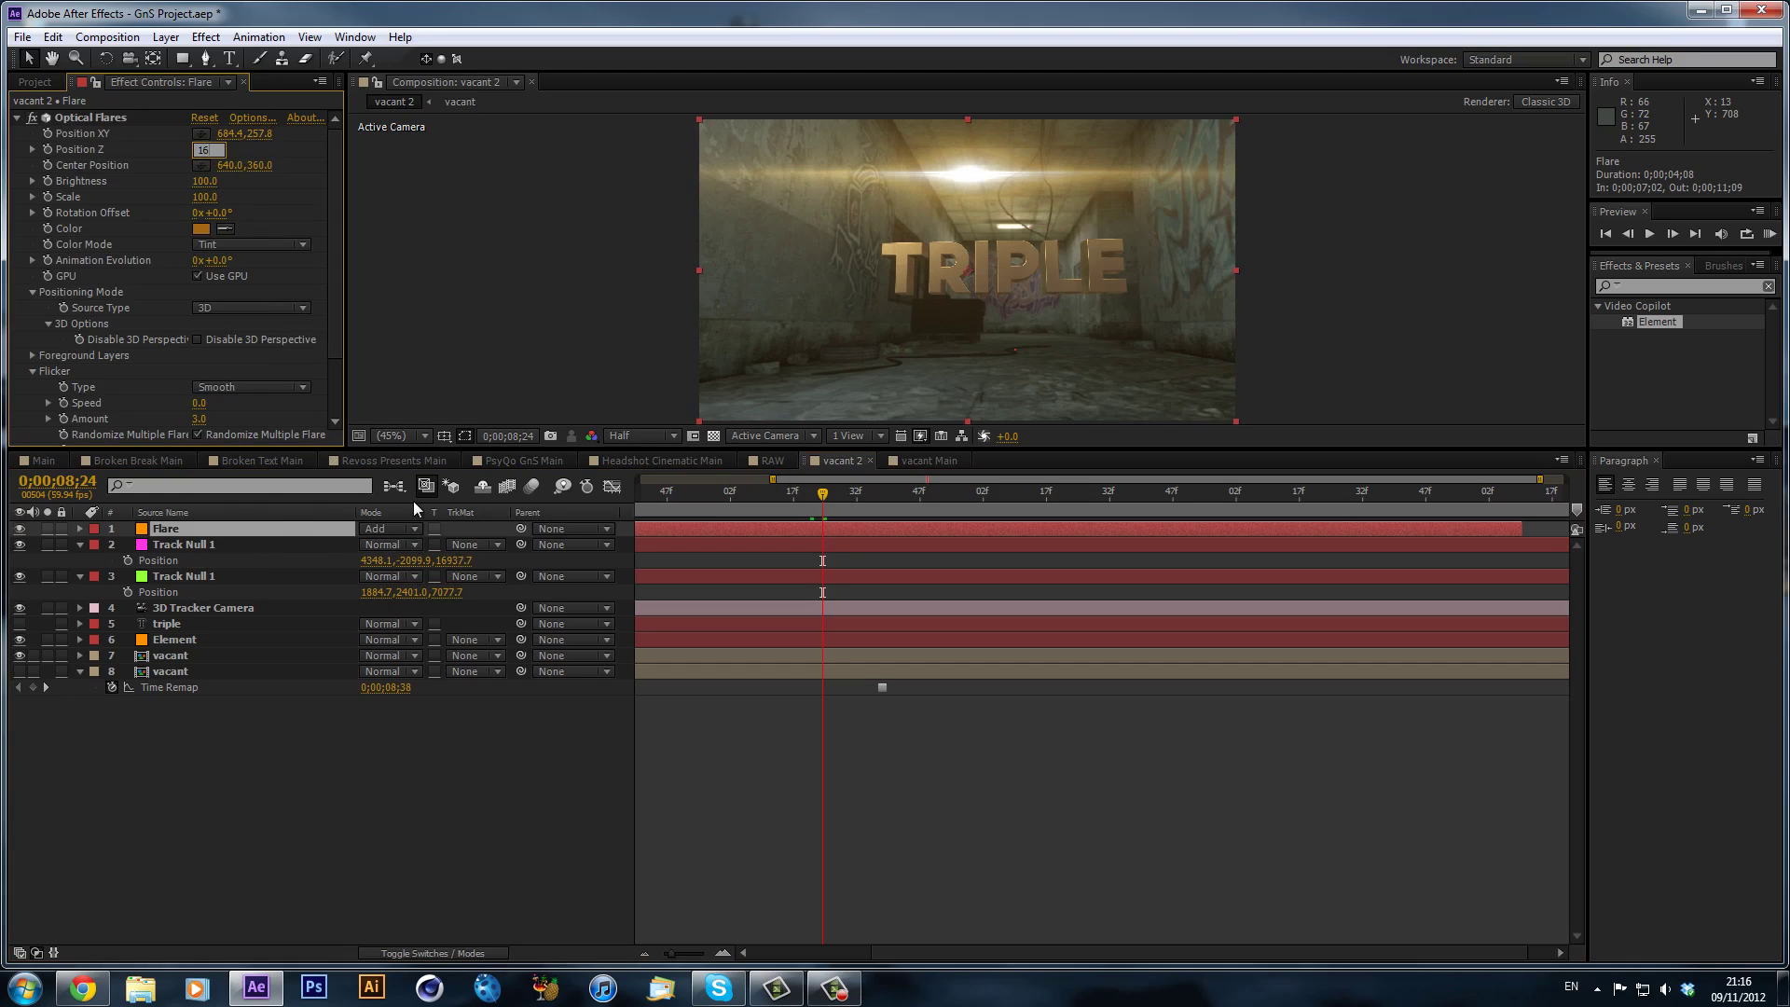
key(Return)
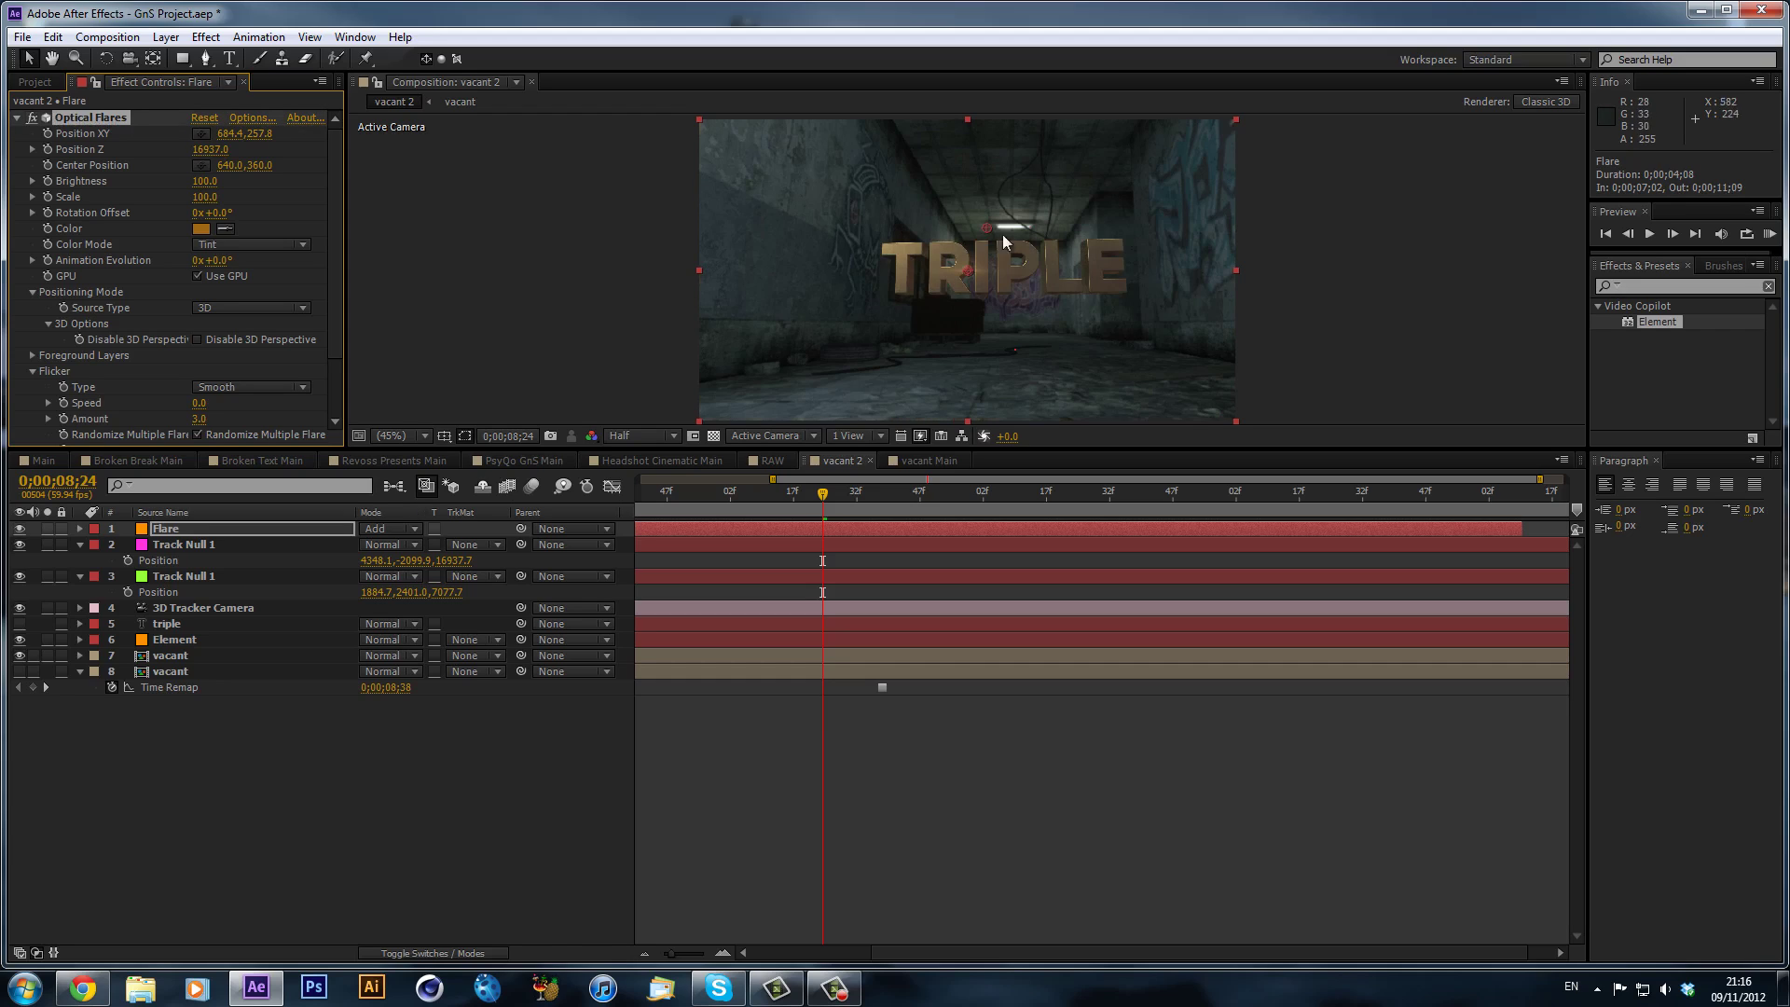
- Nudge the flare's position slightly right and scale it up to 2000
drag(970, 272, 1032, 228)
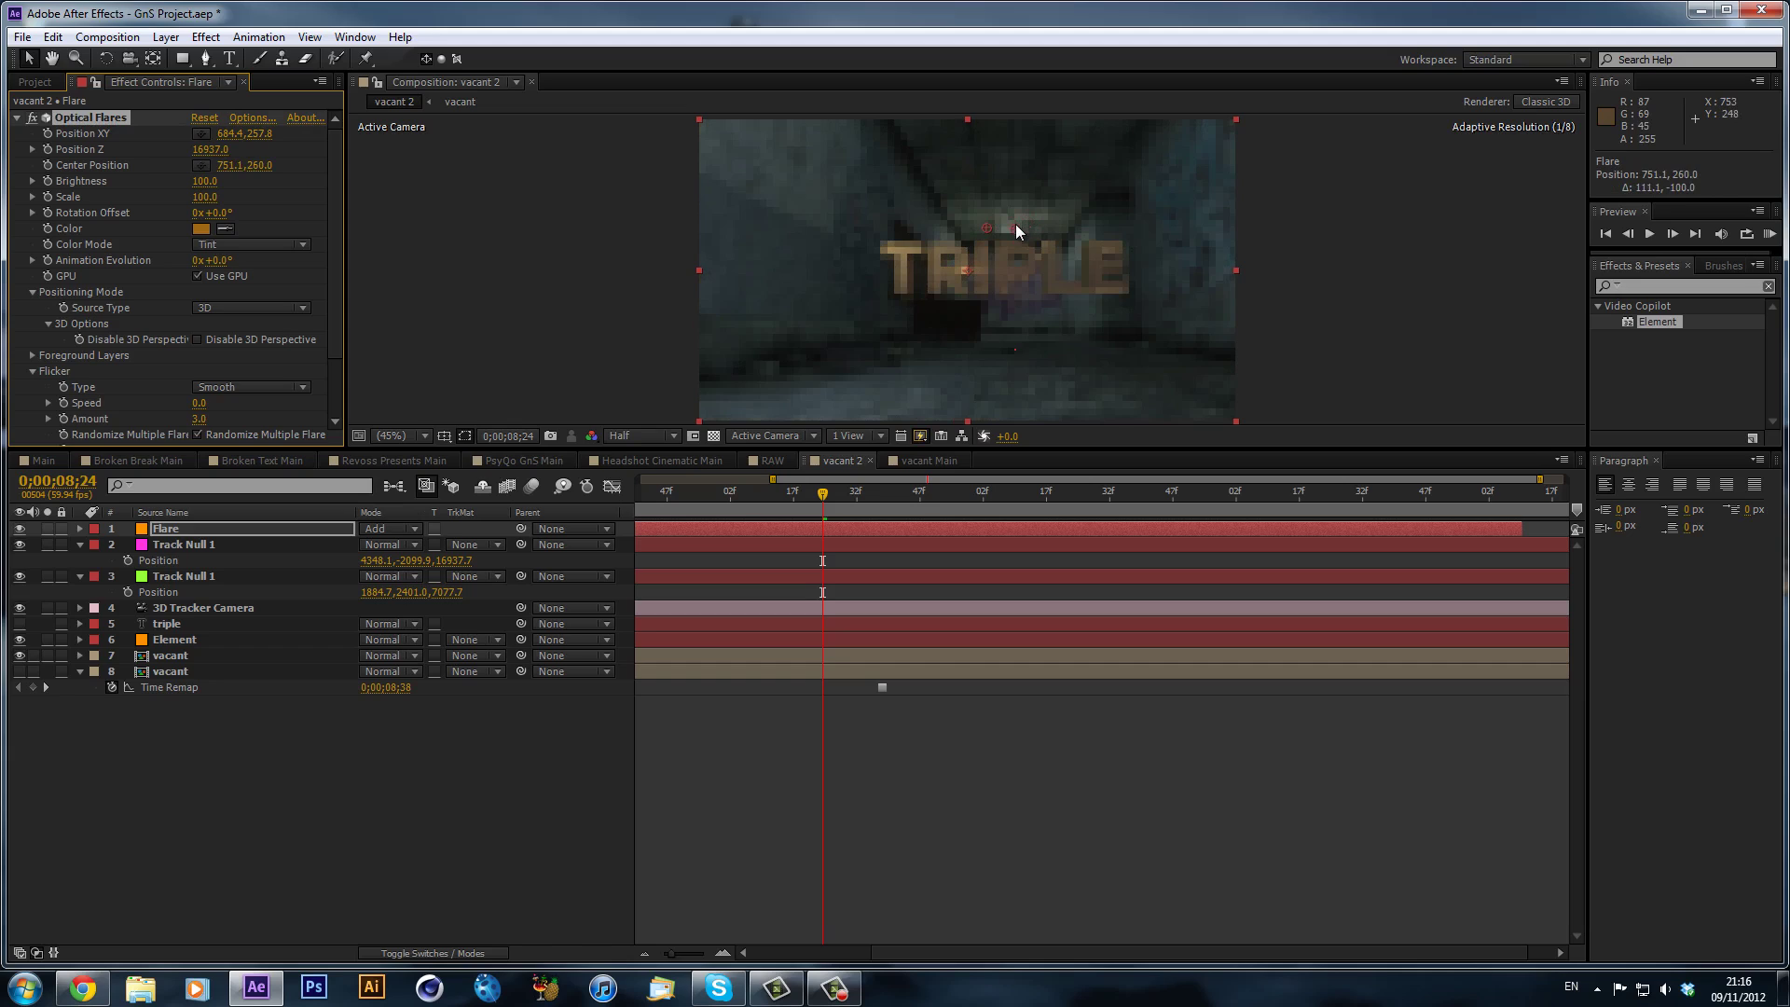
drag(1014, 224, 1014, 224)
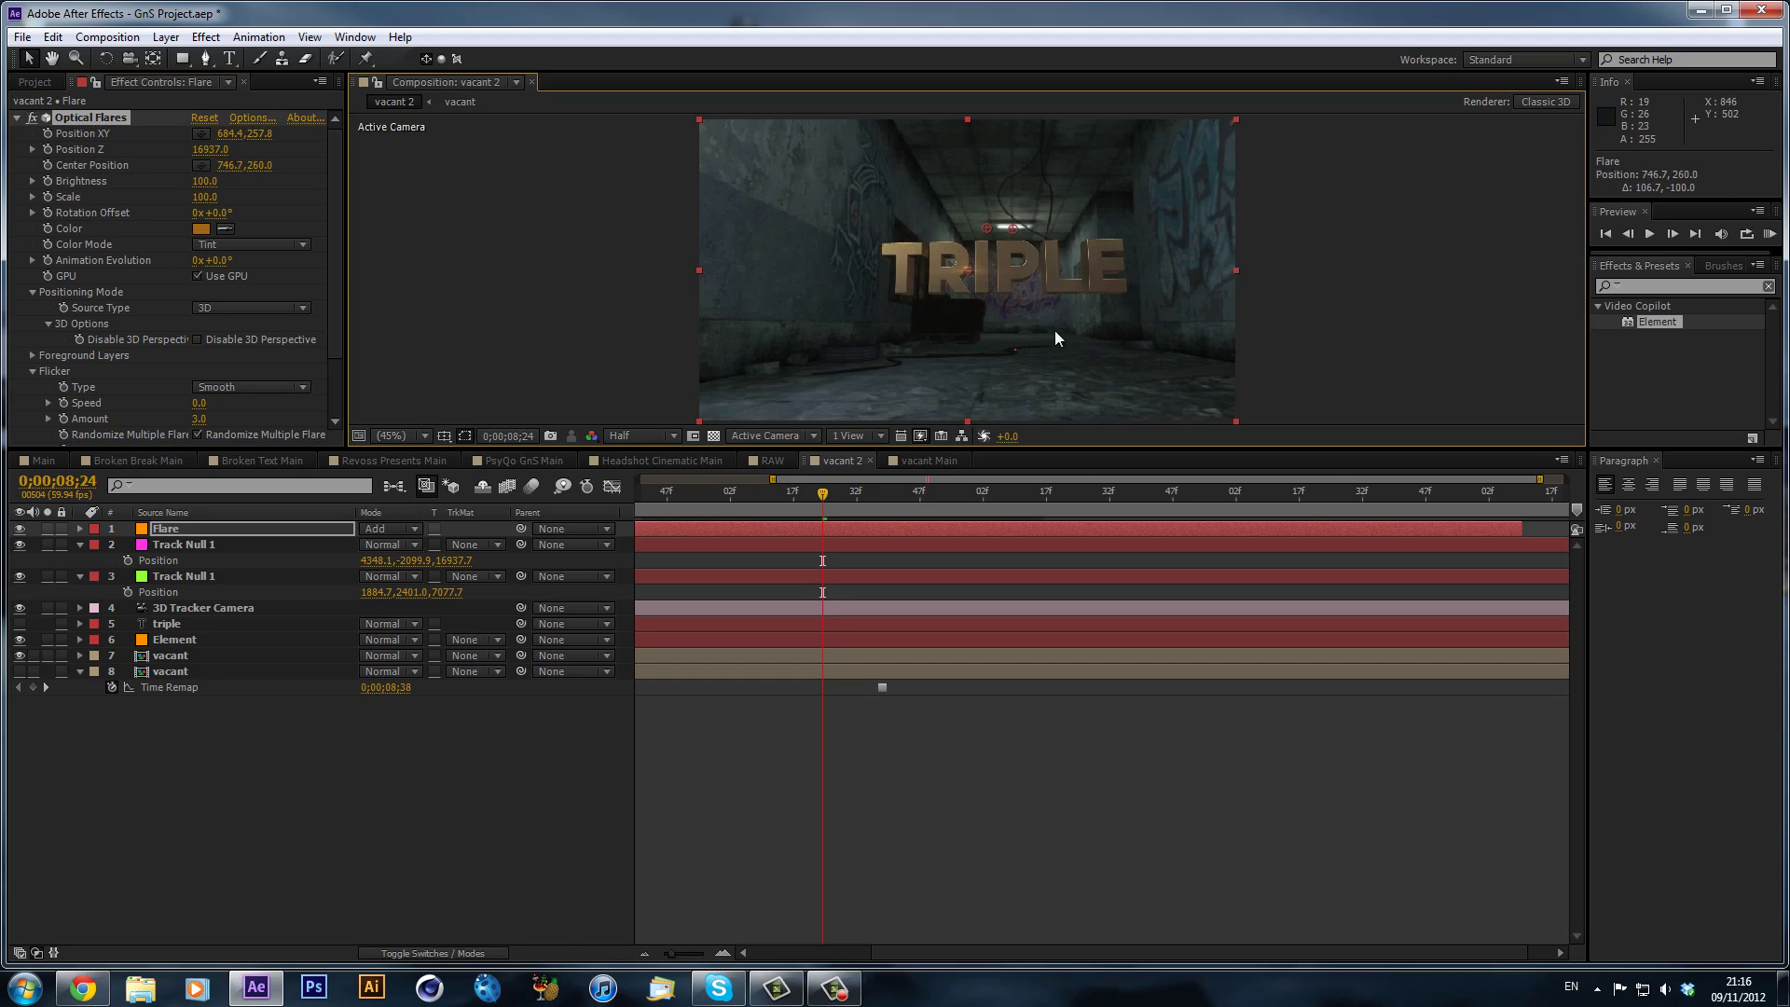
key(ctrl+z)
click(200, 134)
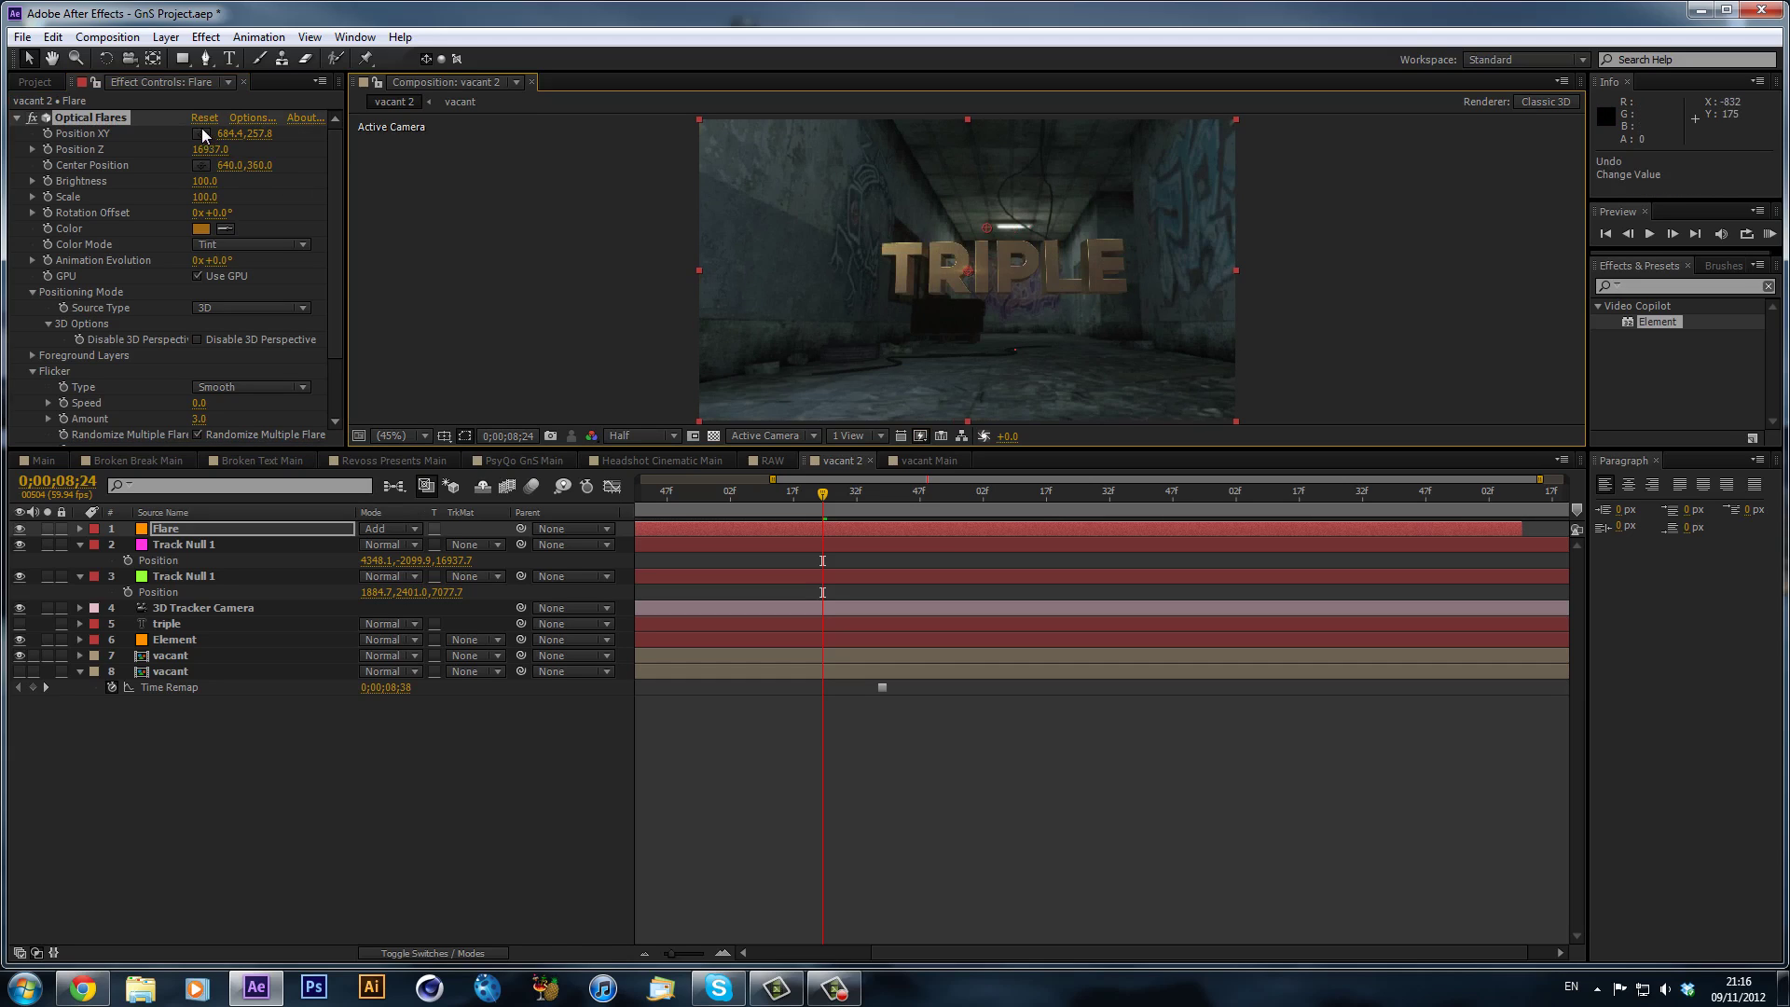
mouse_move(987, 227)
mouse_down()
mouse_move(799, 228)
mouse_move(1013, 225)
mouse_up()
drag(236, 189, 591, 219)
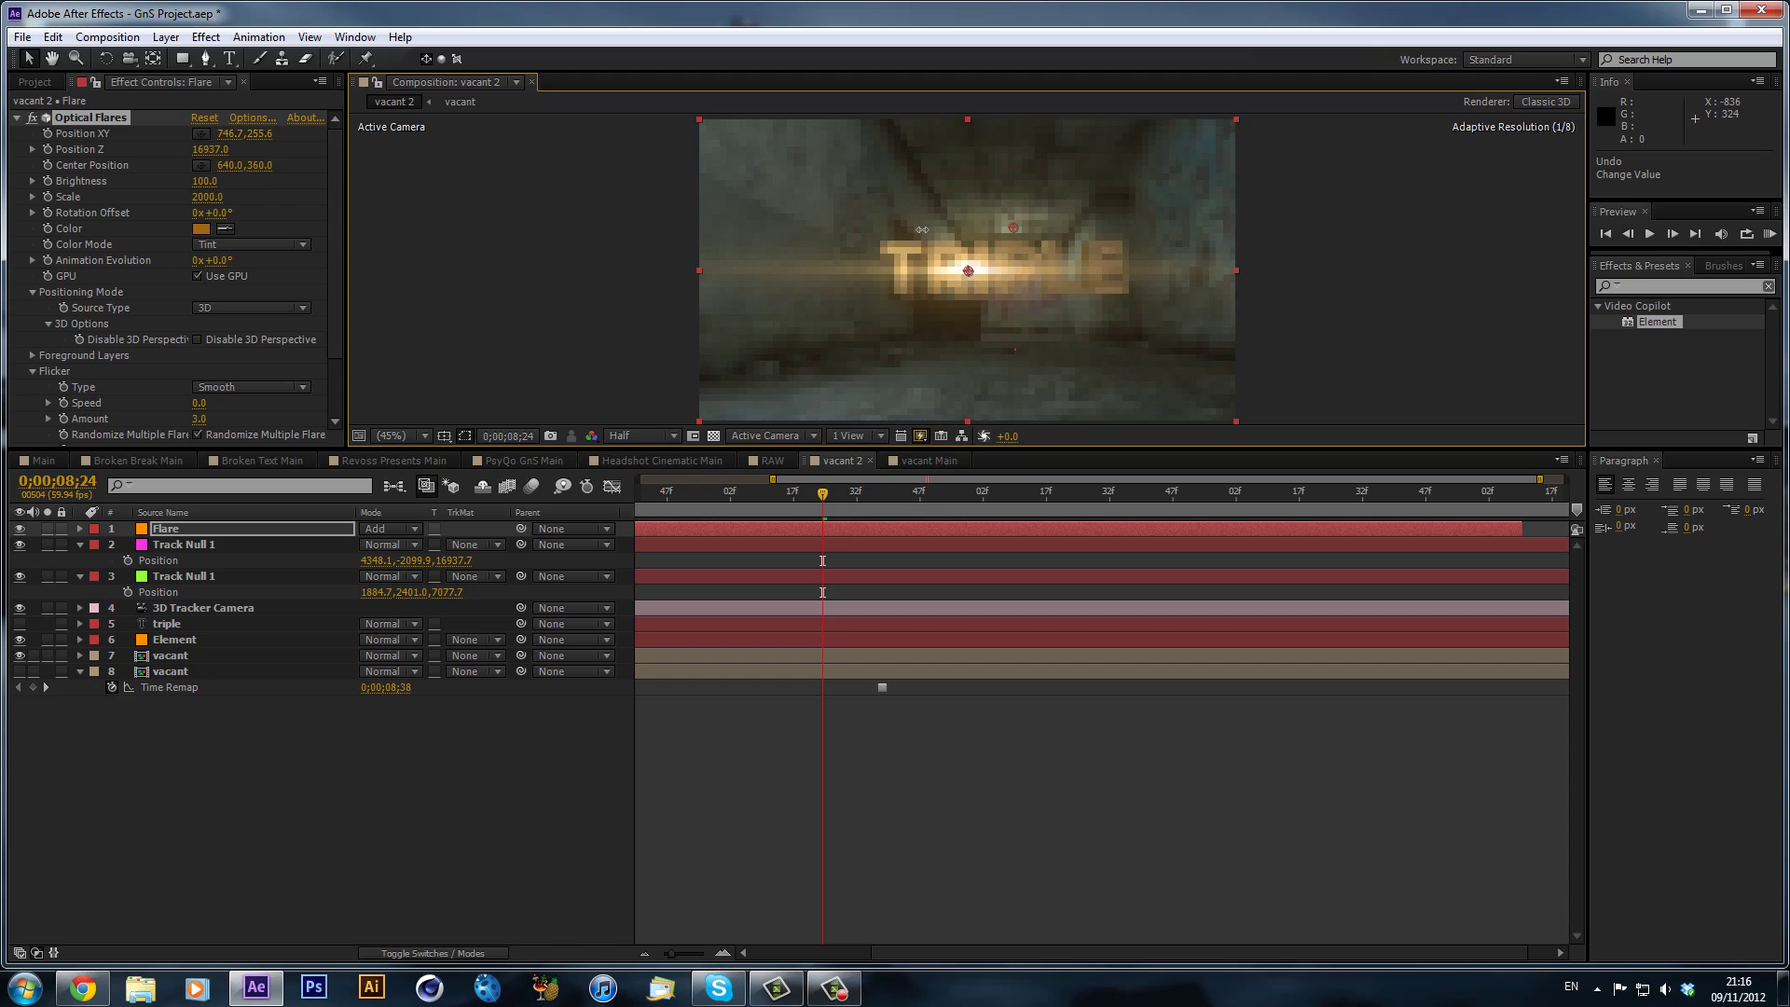
drag(928, 248, 1421, 508)
- Undo back to flare Scale 100, push Position Z to 1170, and place it on the lamp at 802.2, 155.6
click(898, 491)
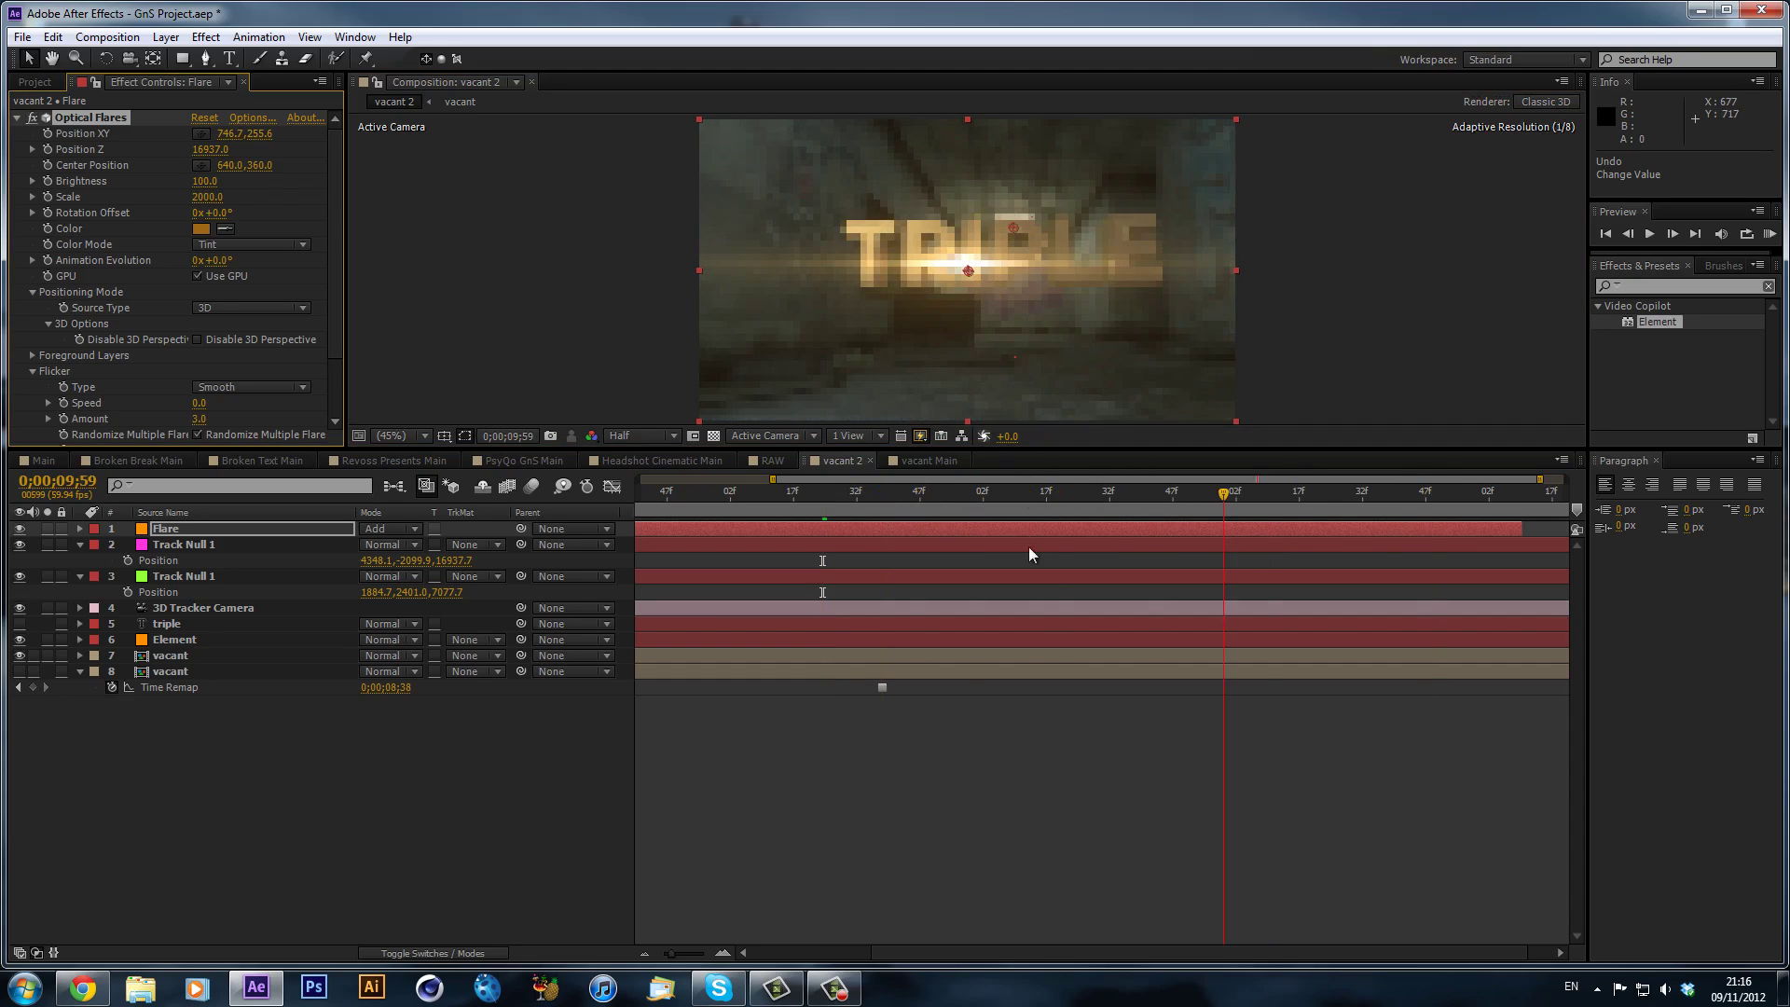
drag(970, 274, 971, 260)
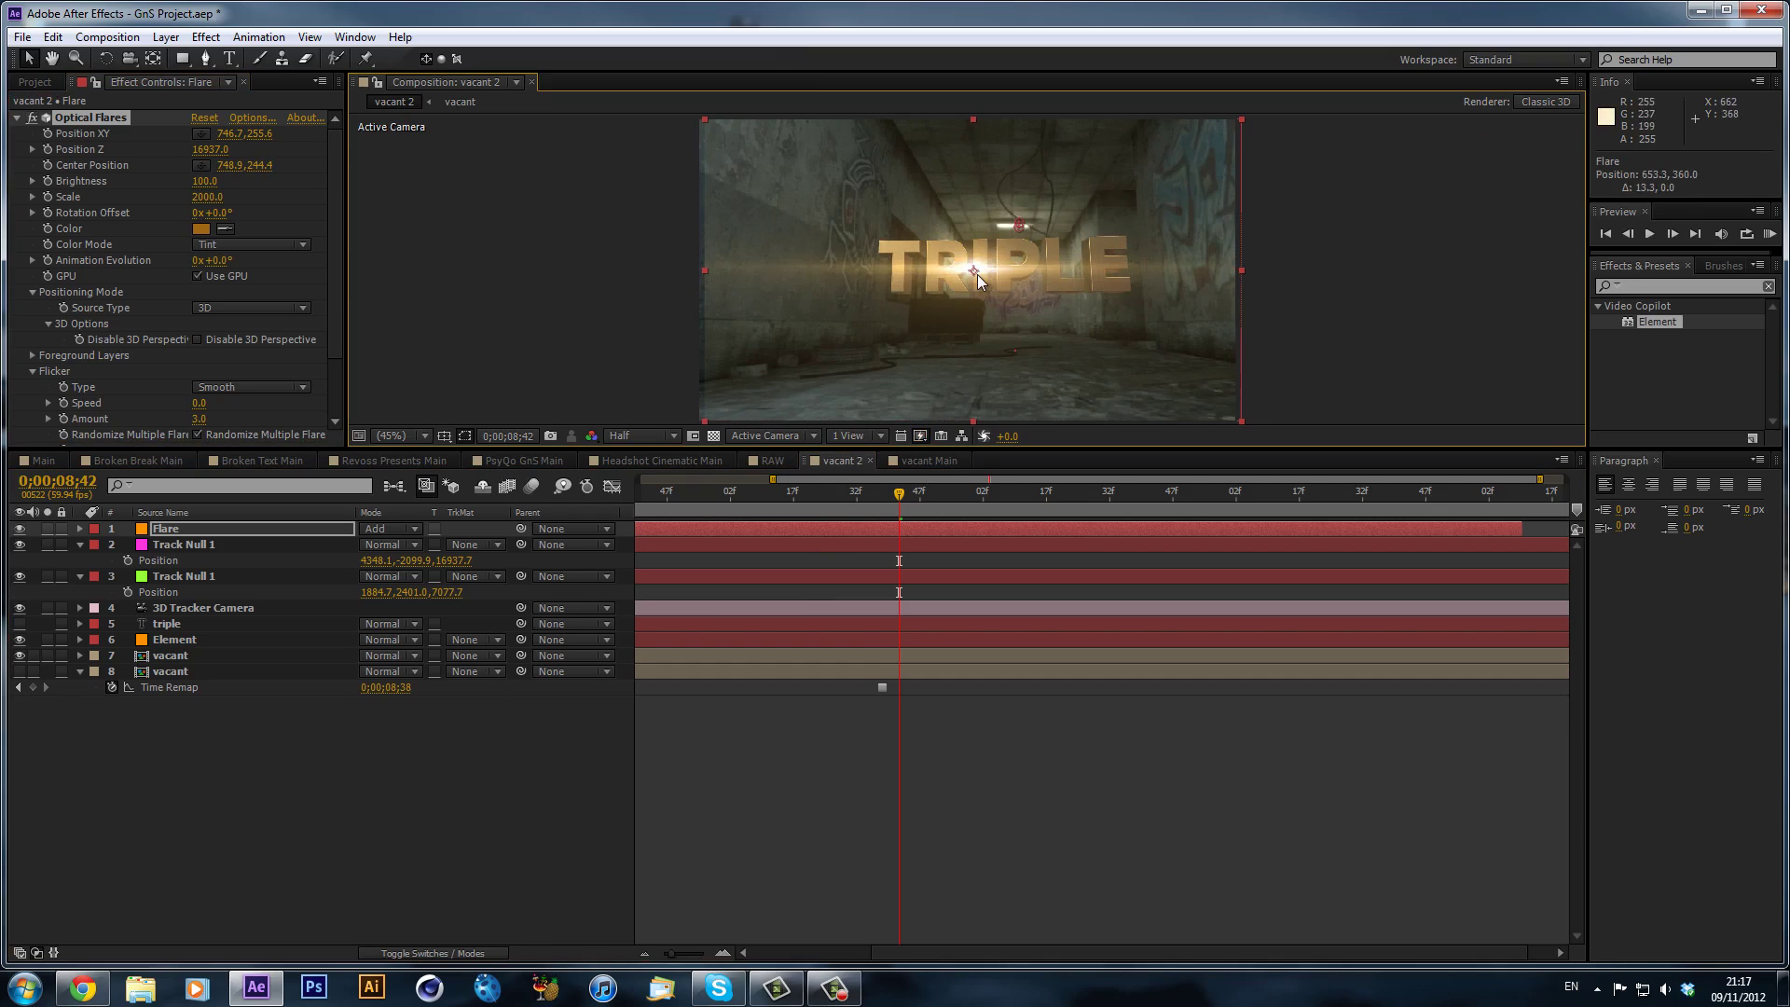
key(ctrl+z)
key(ctrl+z)
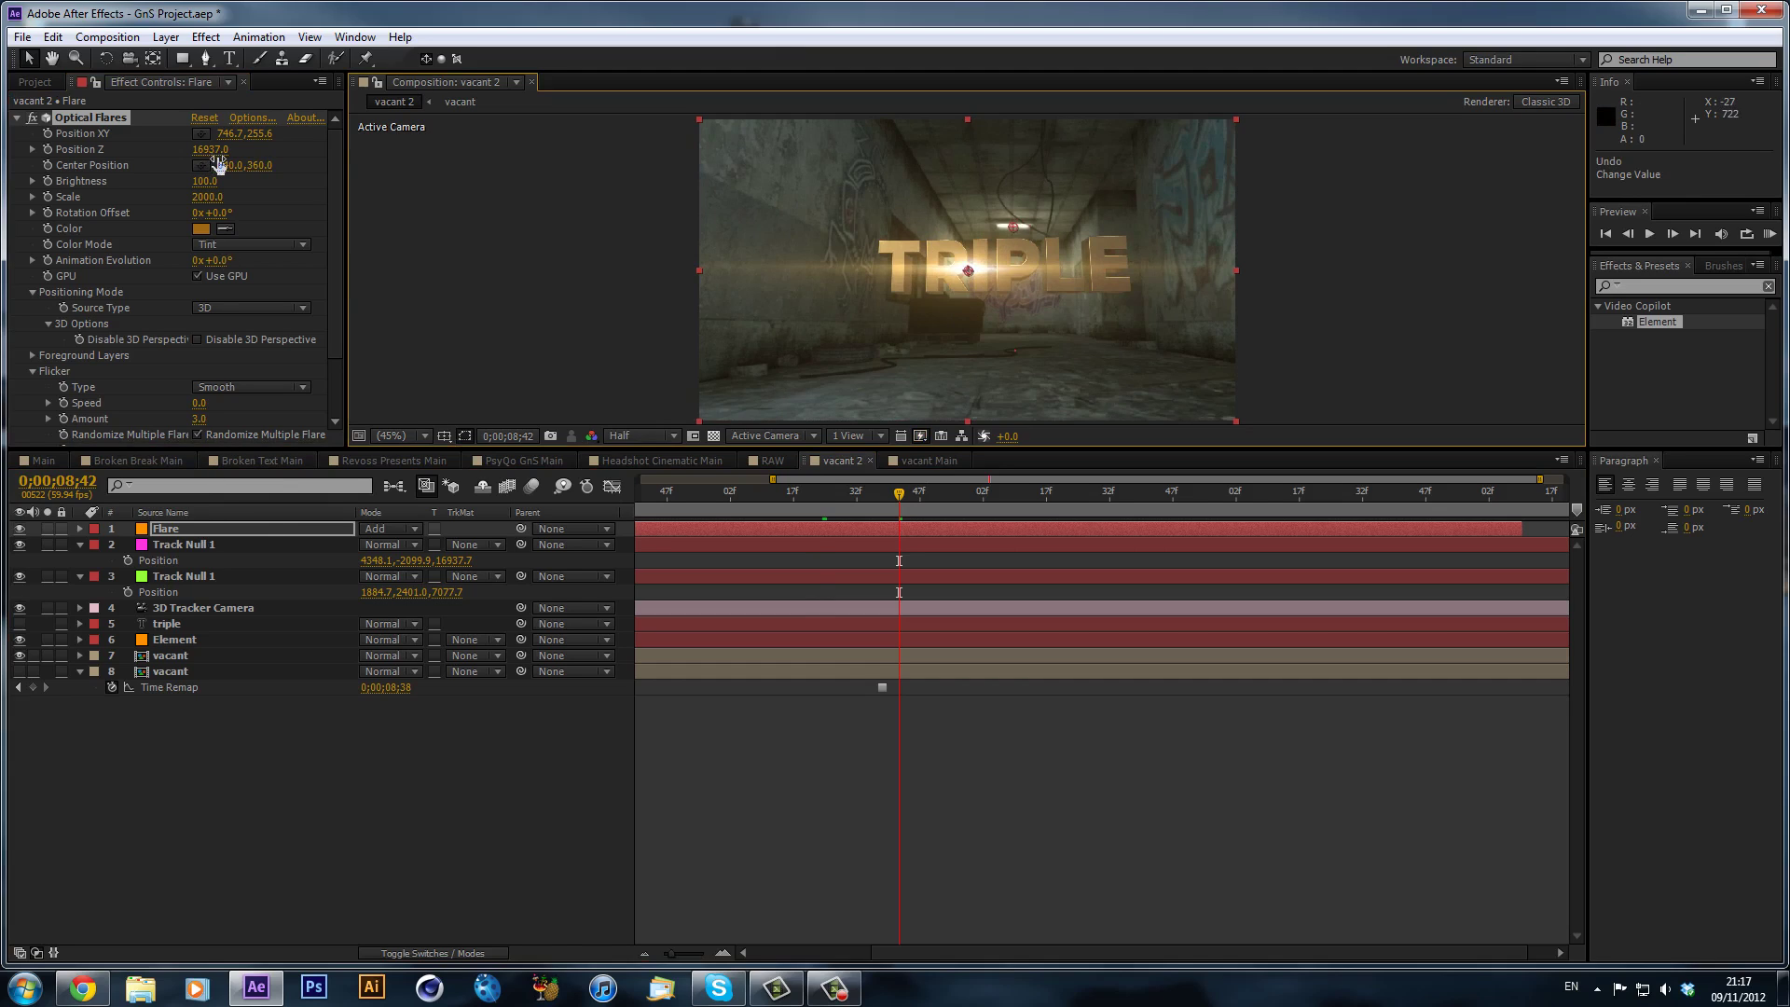
key(ctrl+z)
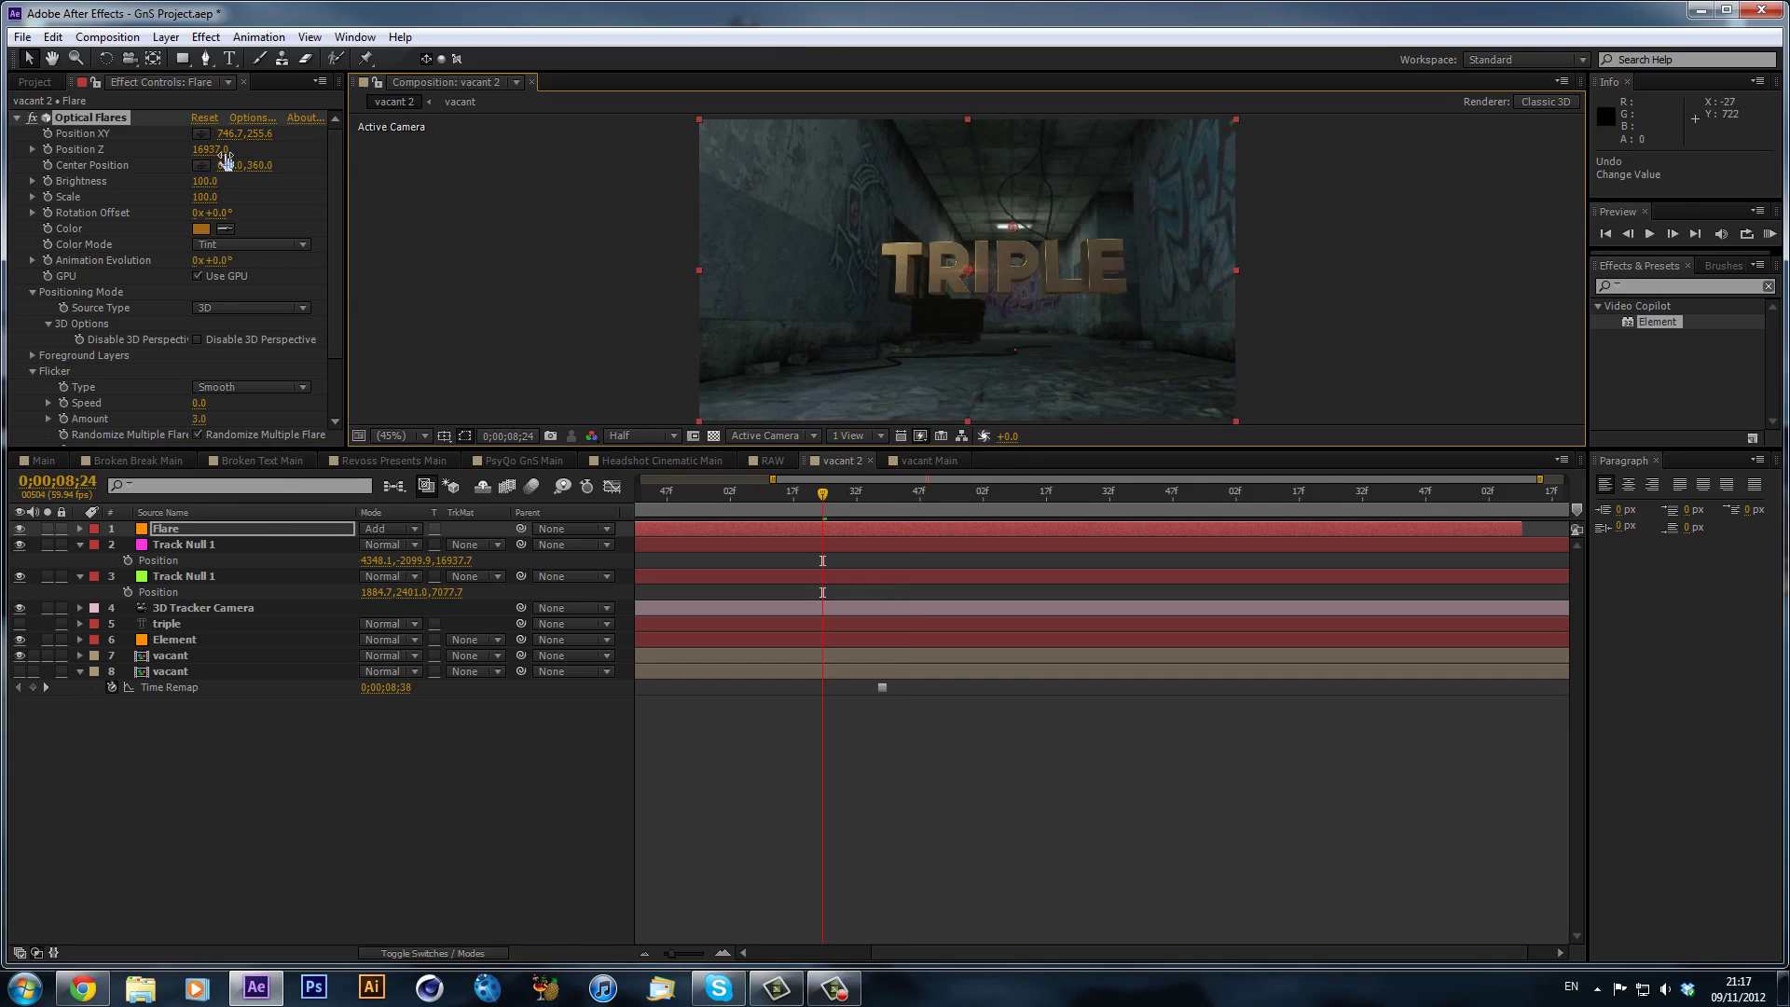
key(ctrl+z)
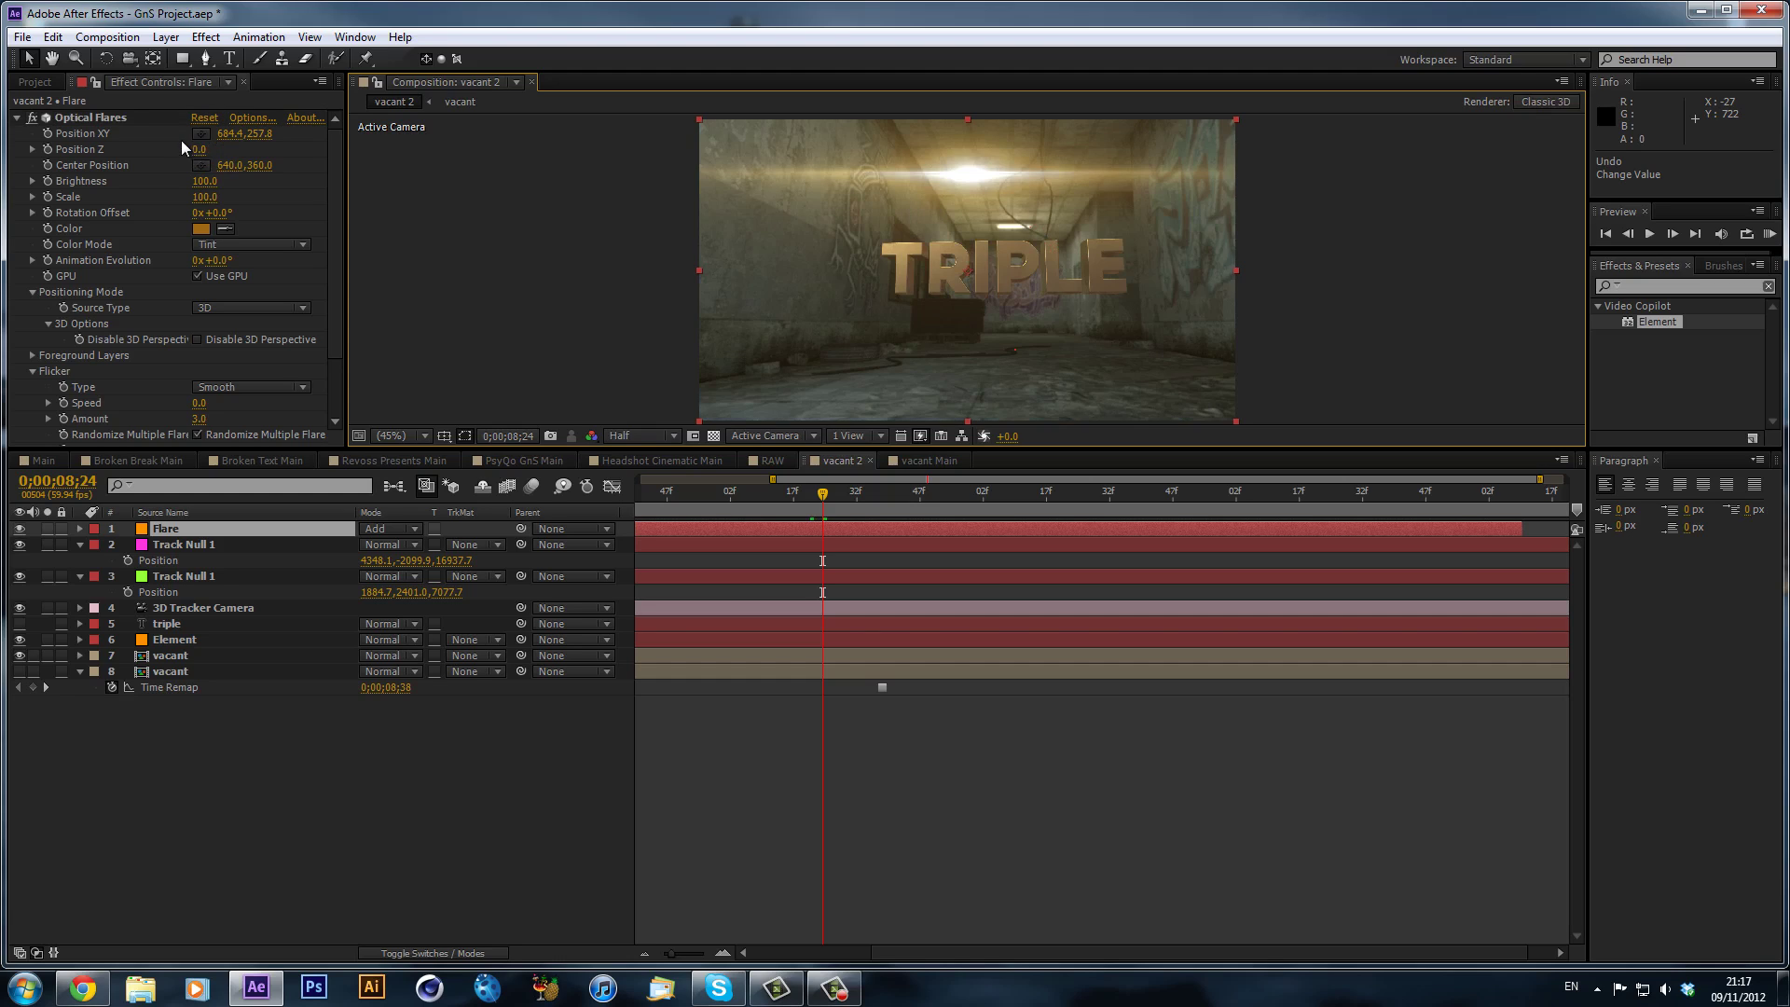
drag(198, 149, 339, 173)
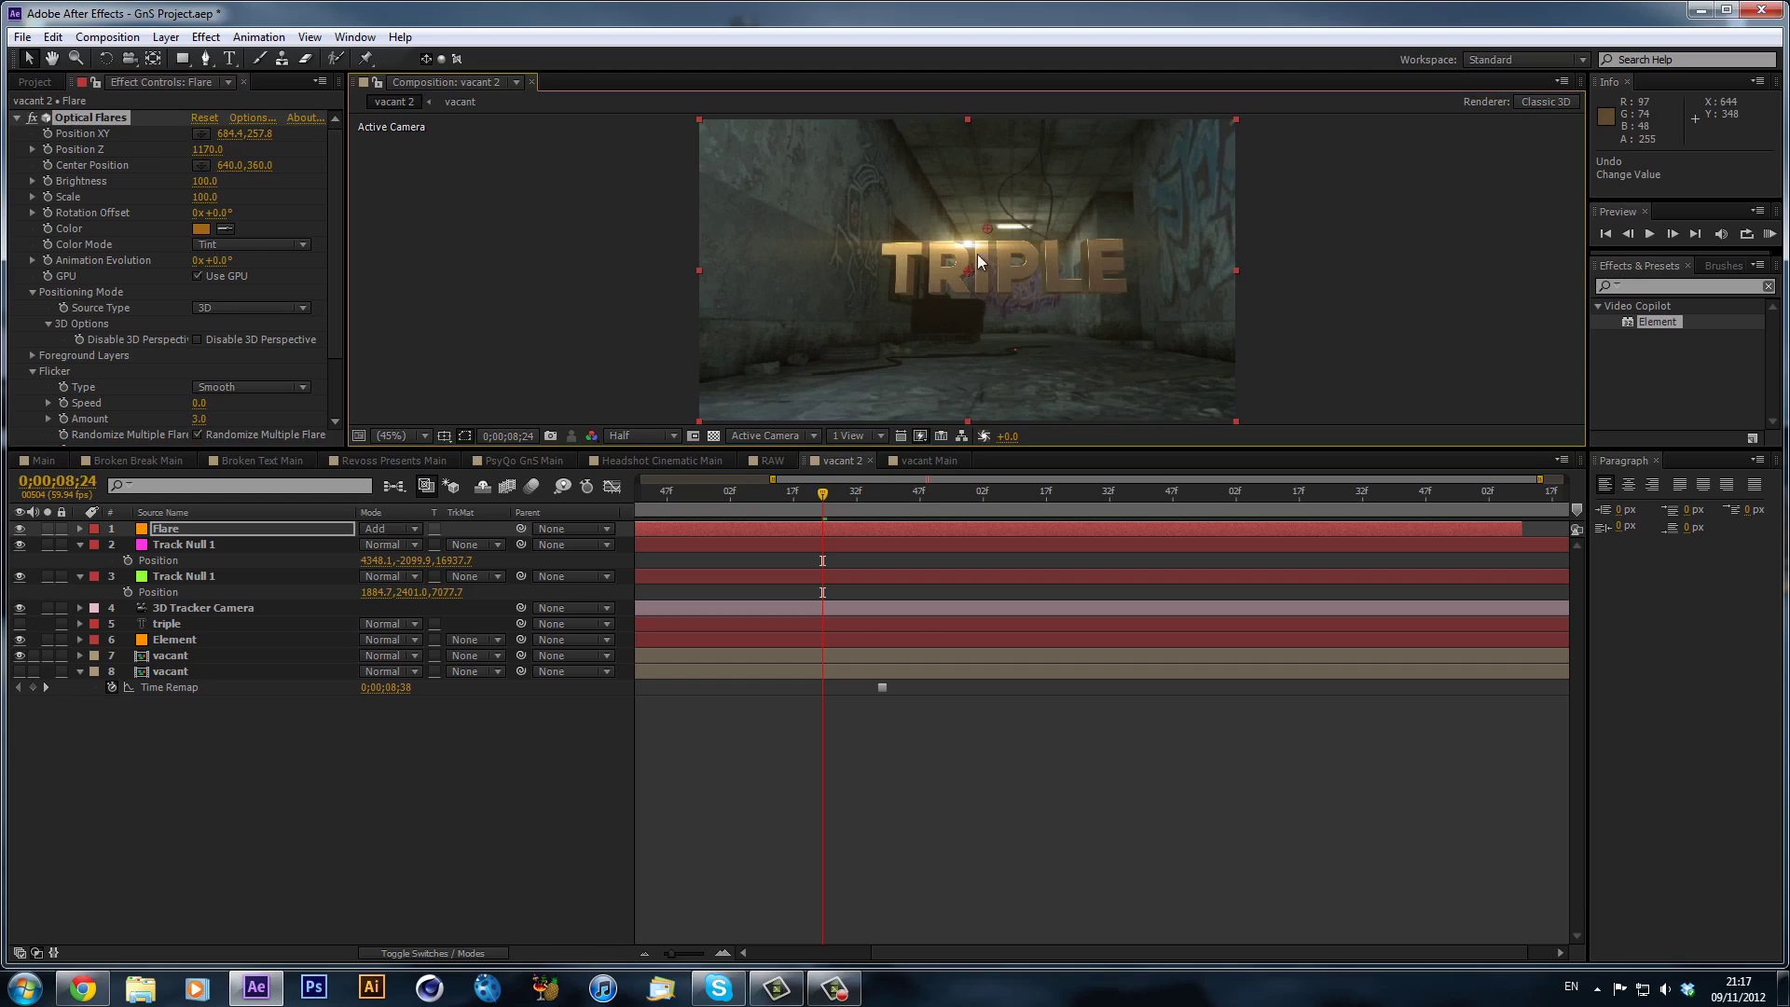
drag(979, 261, 1034, 180)
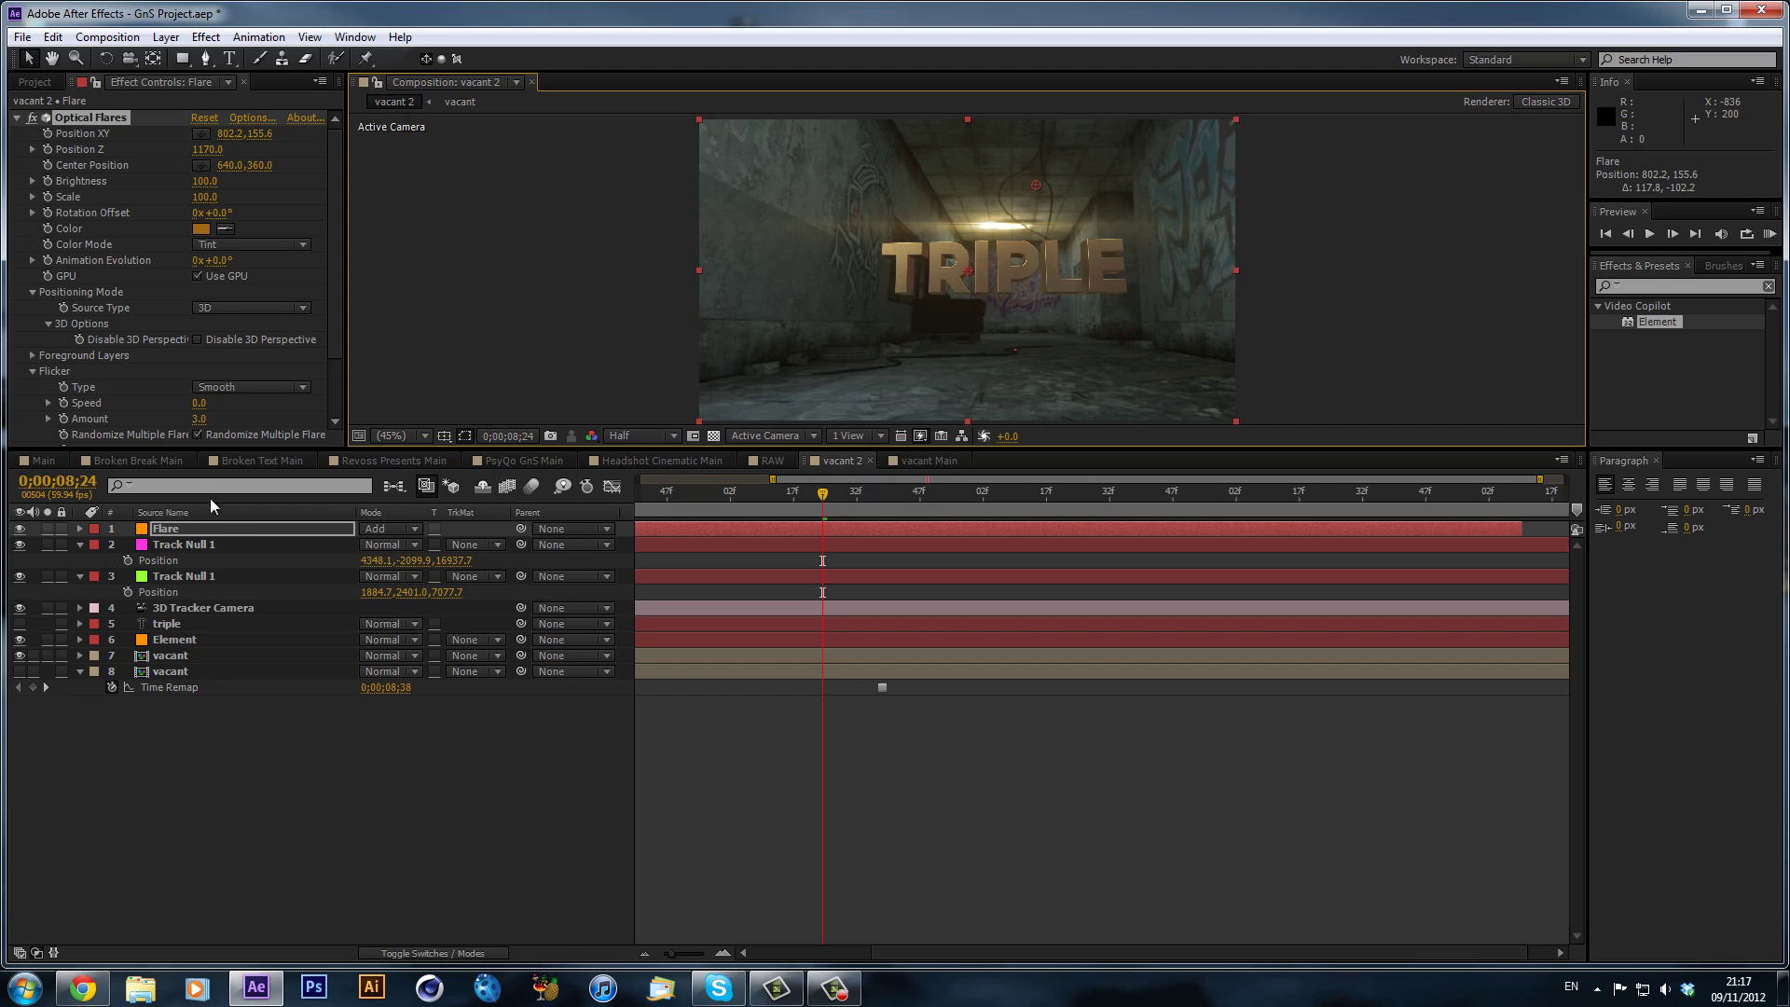
- Copy Track Null 1's Z depth into the flare's Position Z (16937.7)
right_click(220, 529)
click(182, 544)
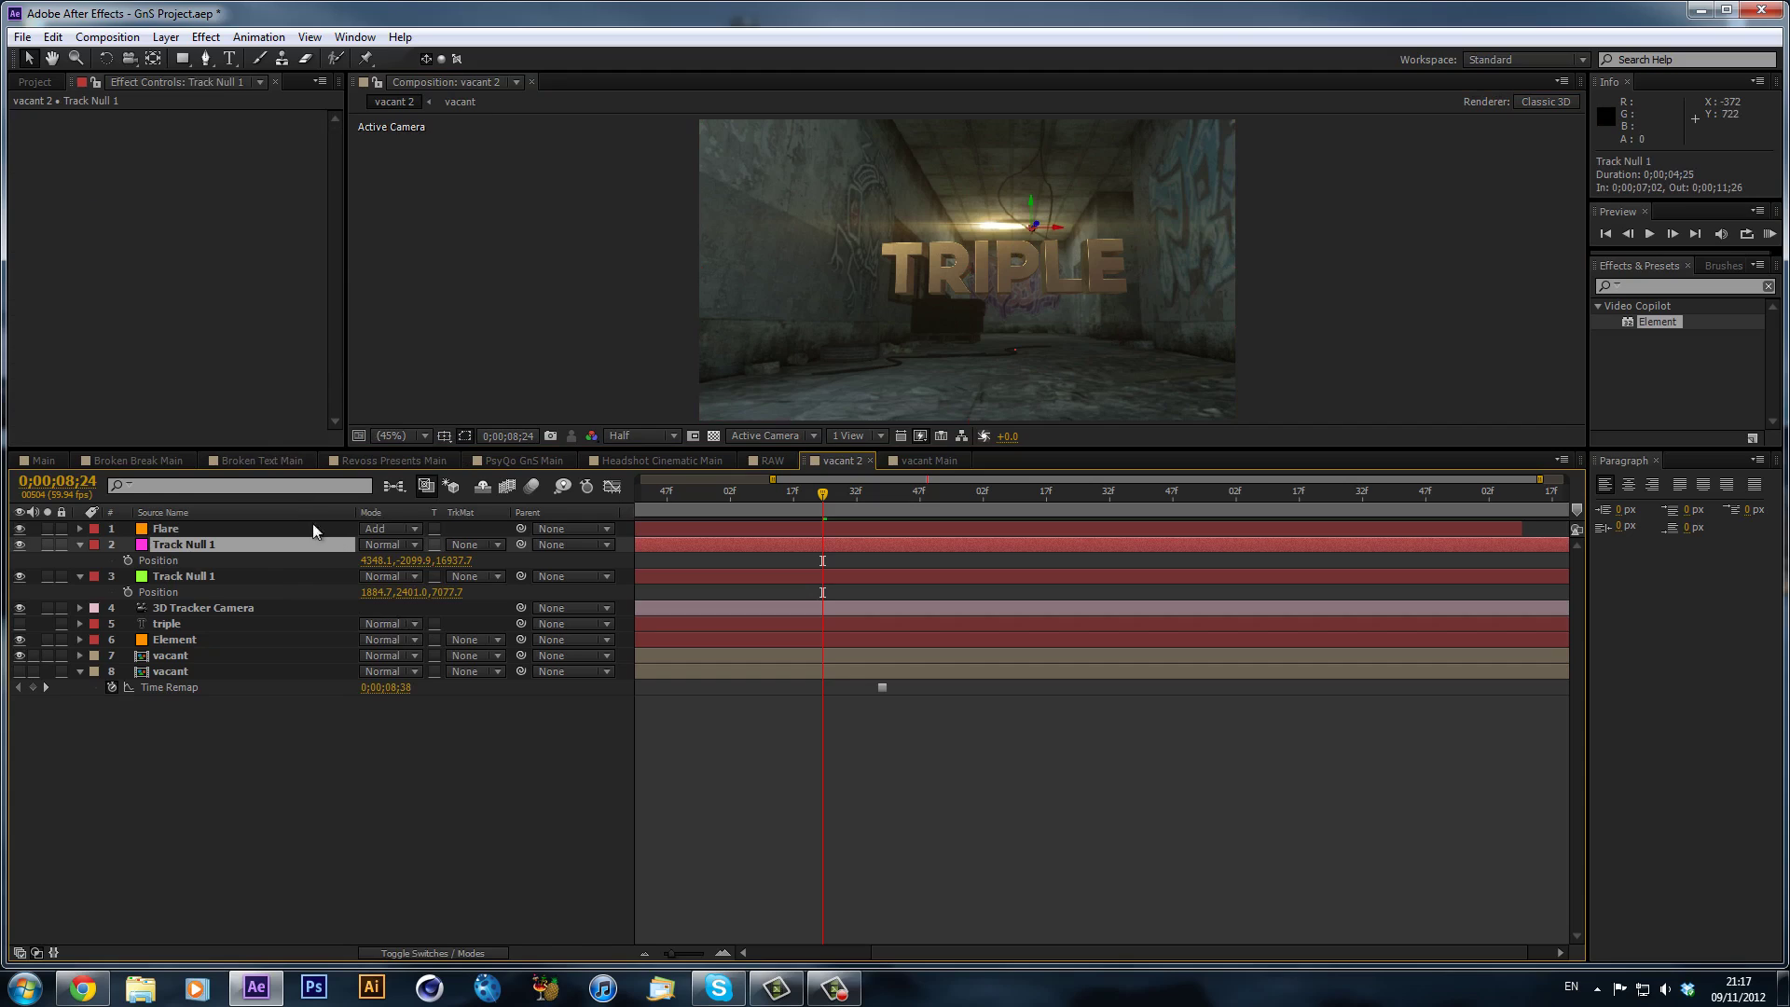
click(233, 560)
click(445, 560)
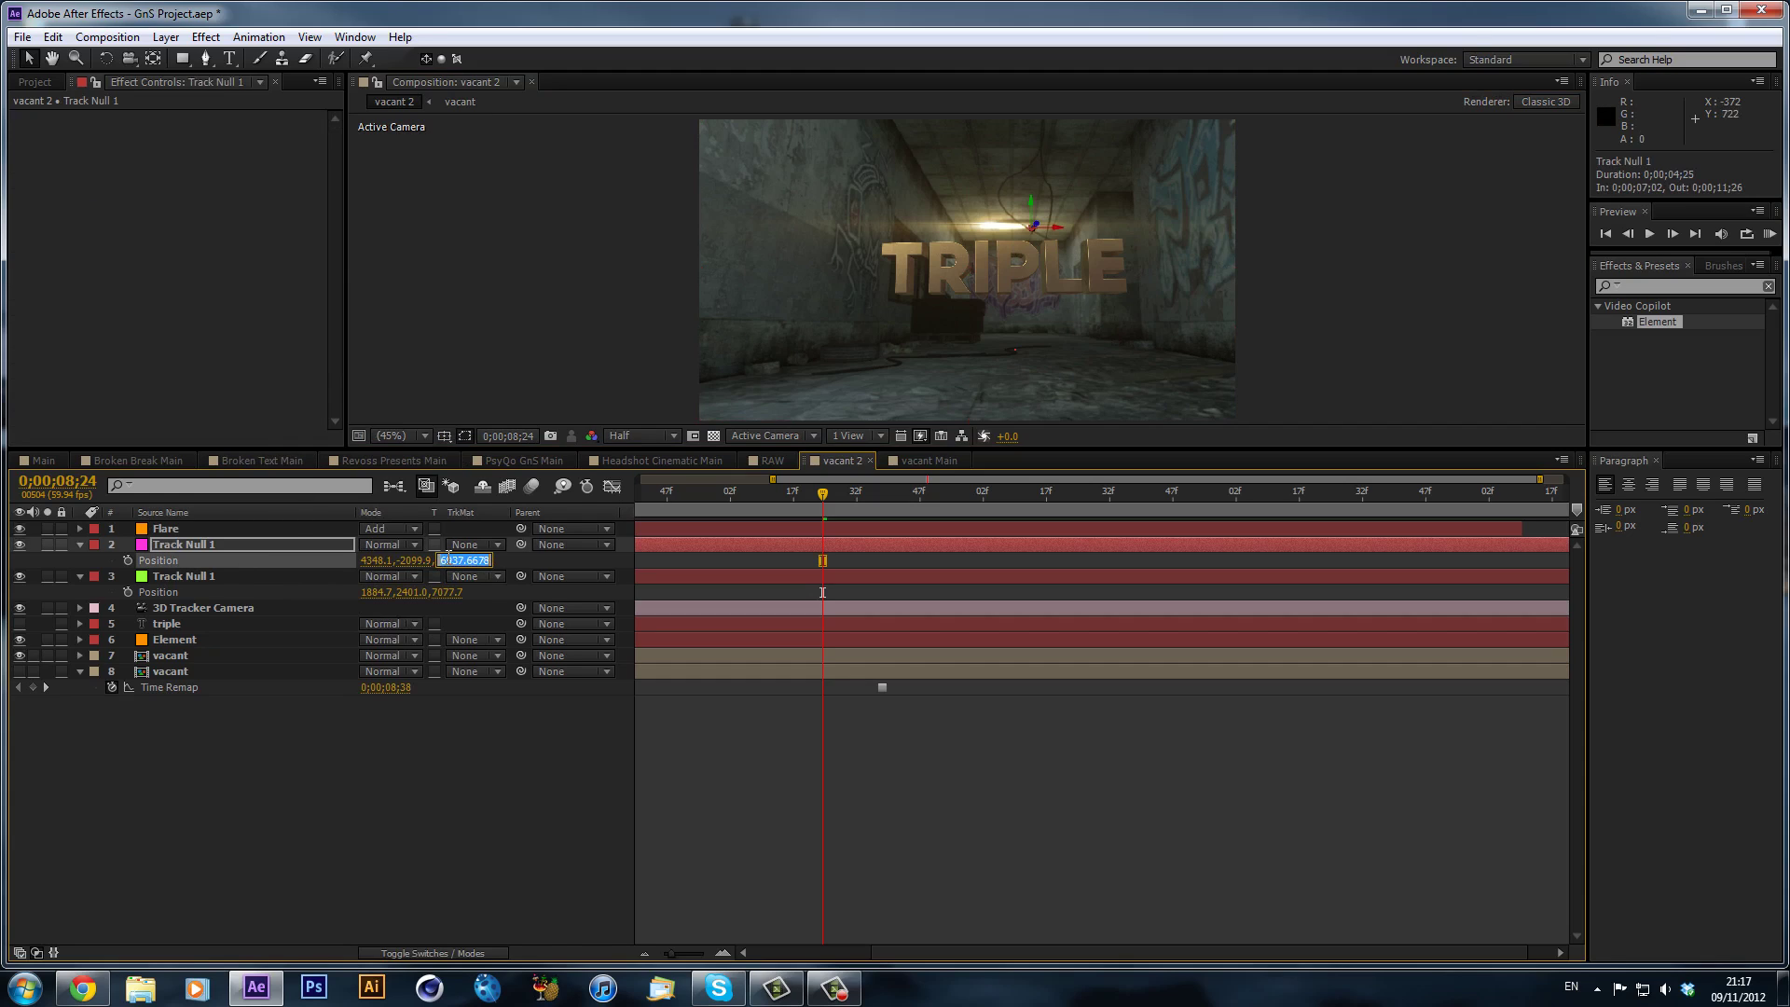
click(207, 528)
click(208, 149)
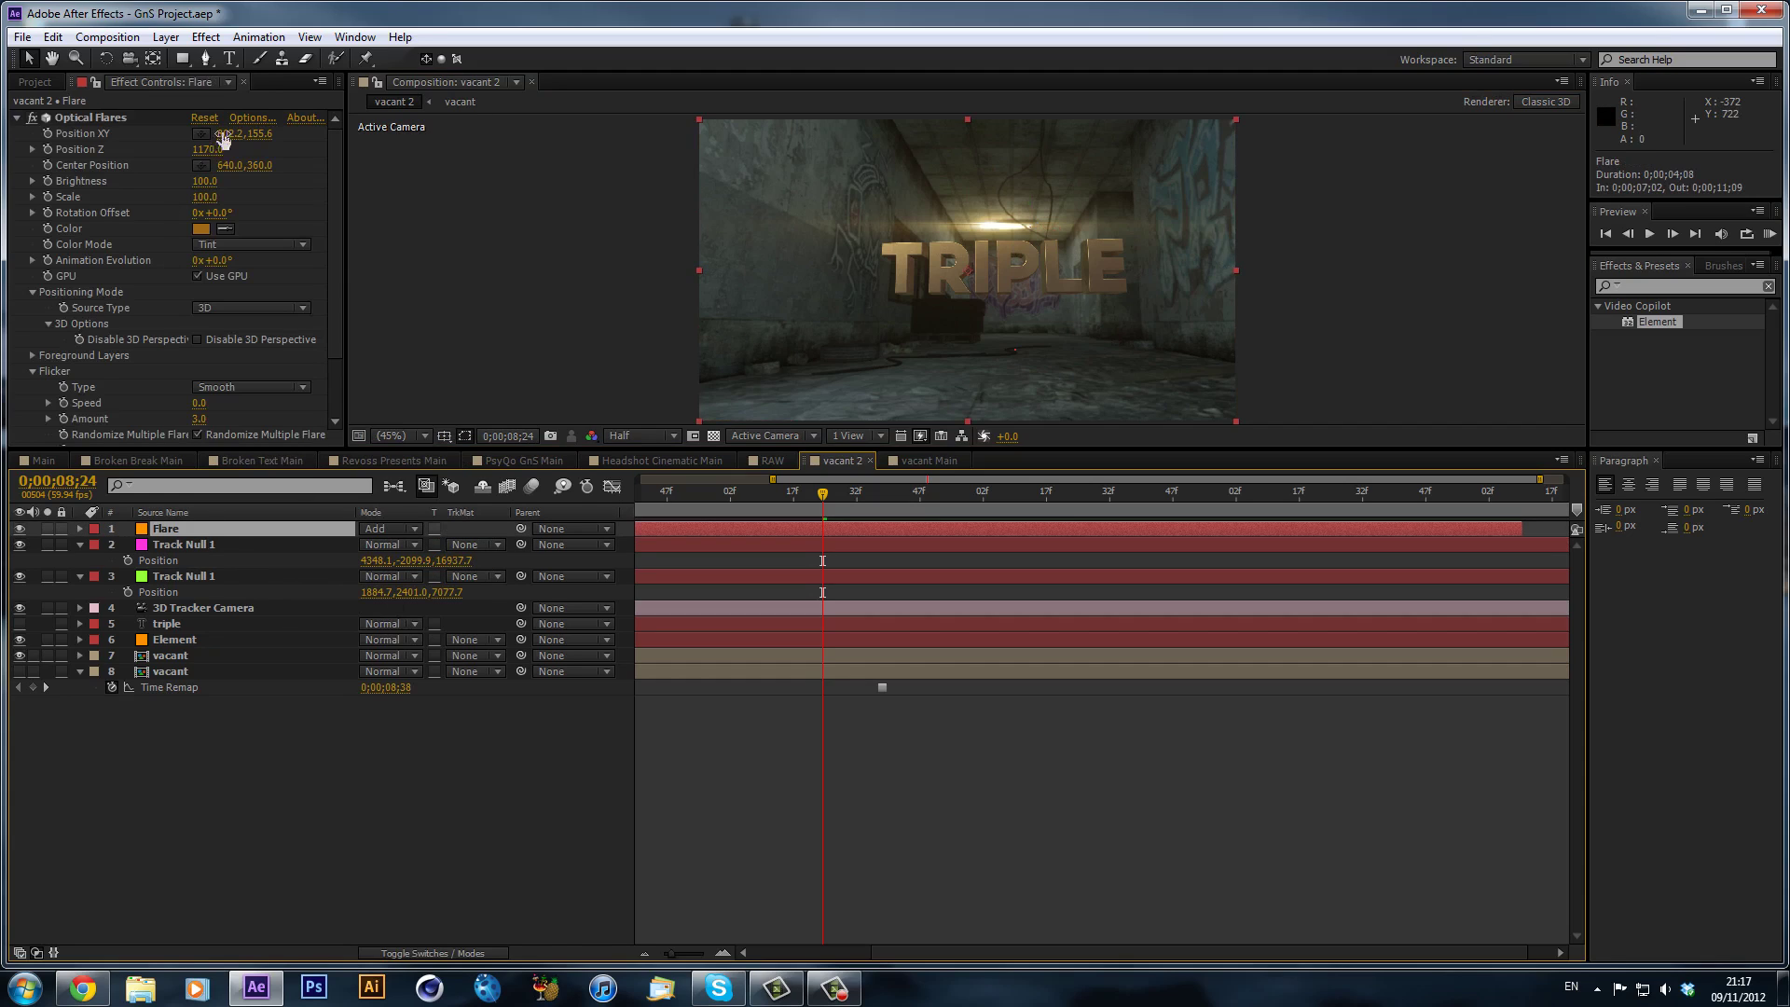
text(16937.7)
key(Return)
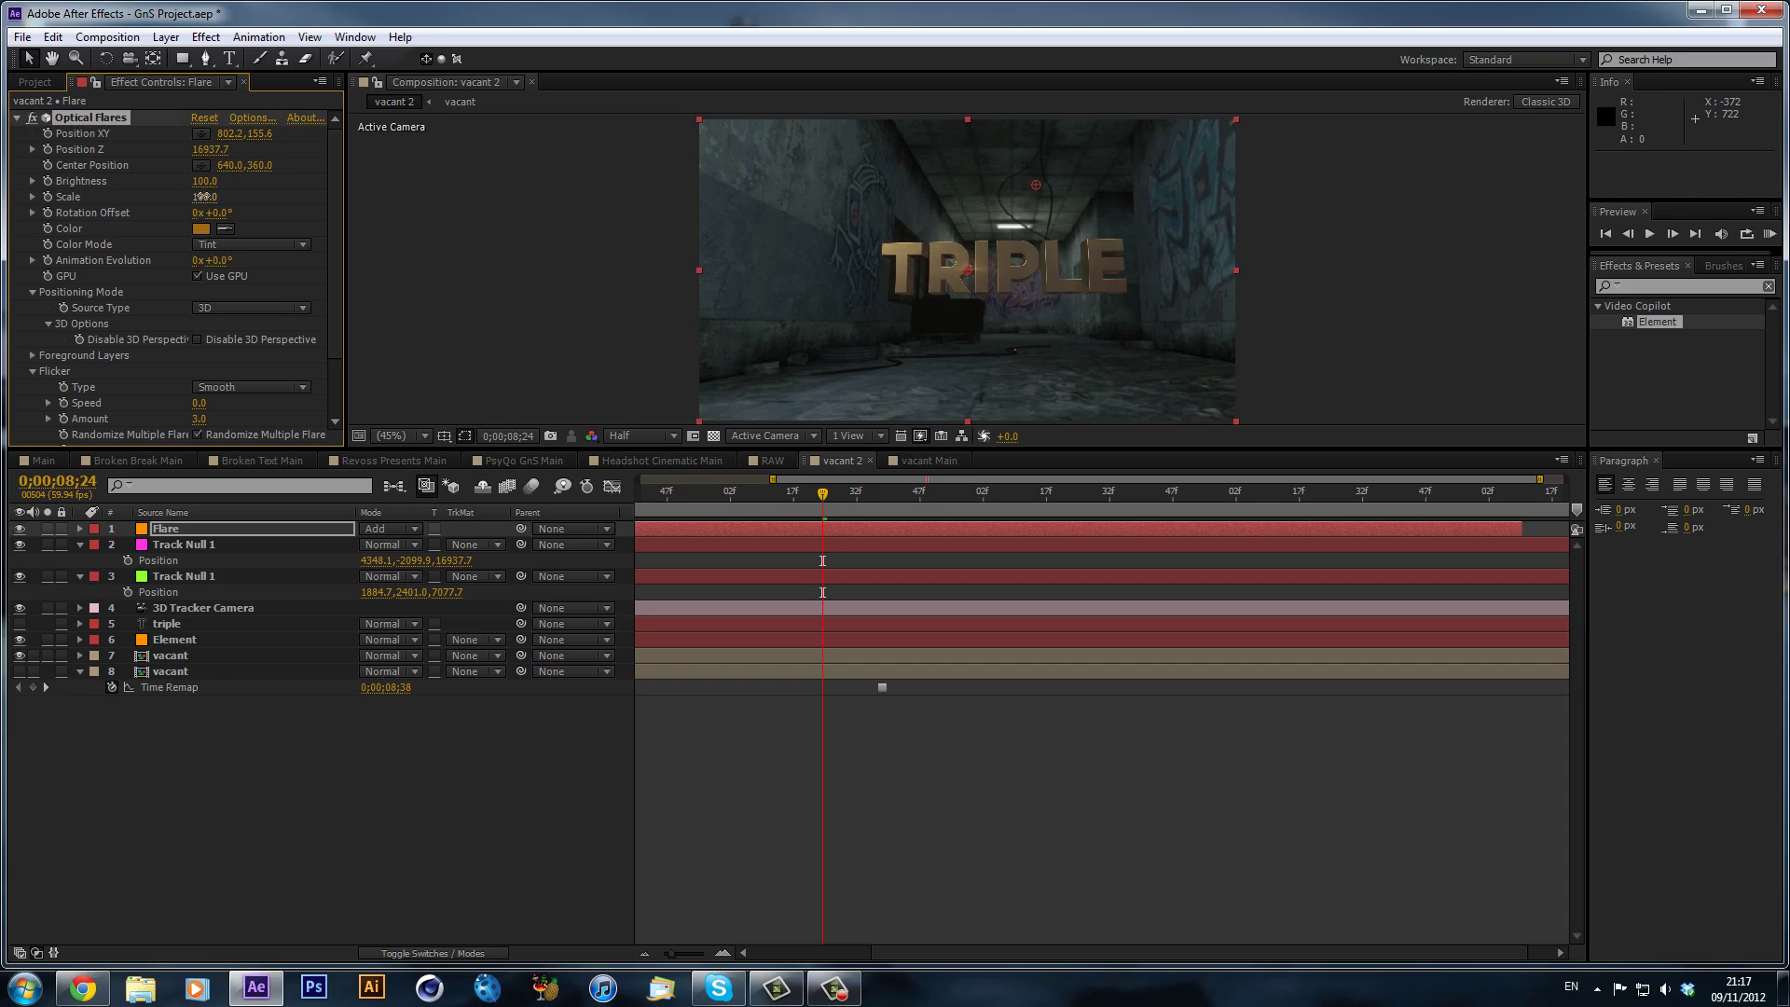
- Test a larger flare scale and shifted center, undo, then delete the Flare layer
drag(204, 197, 396, 200)
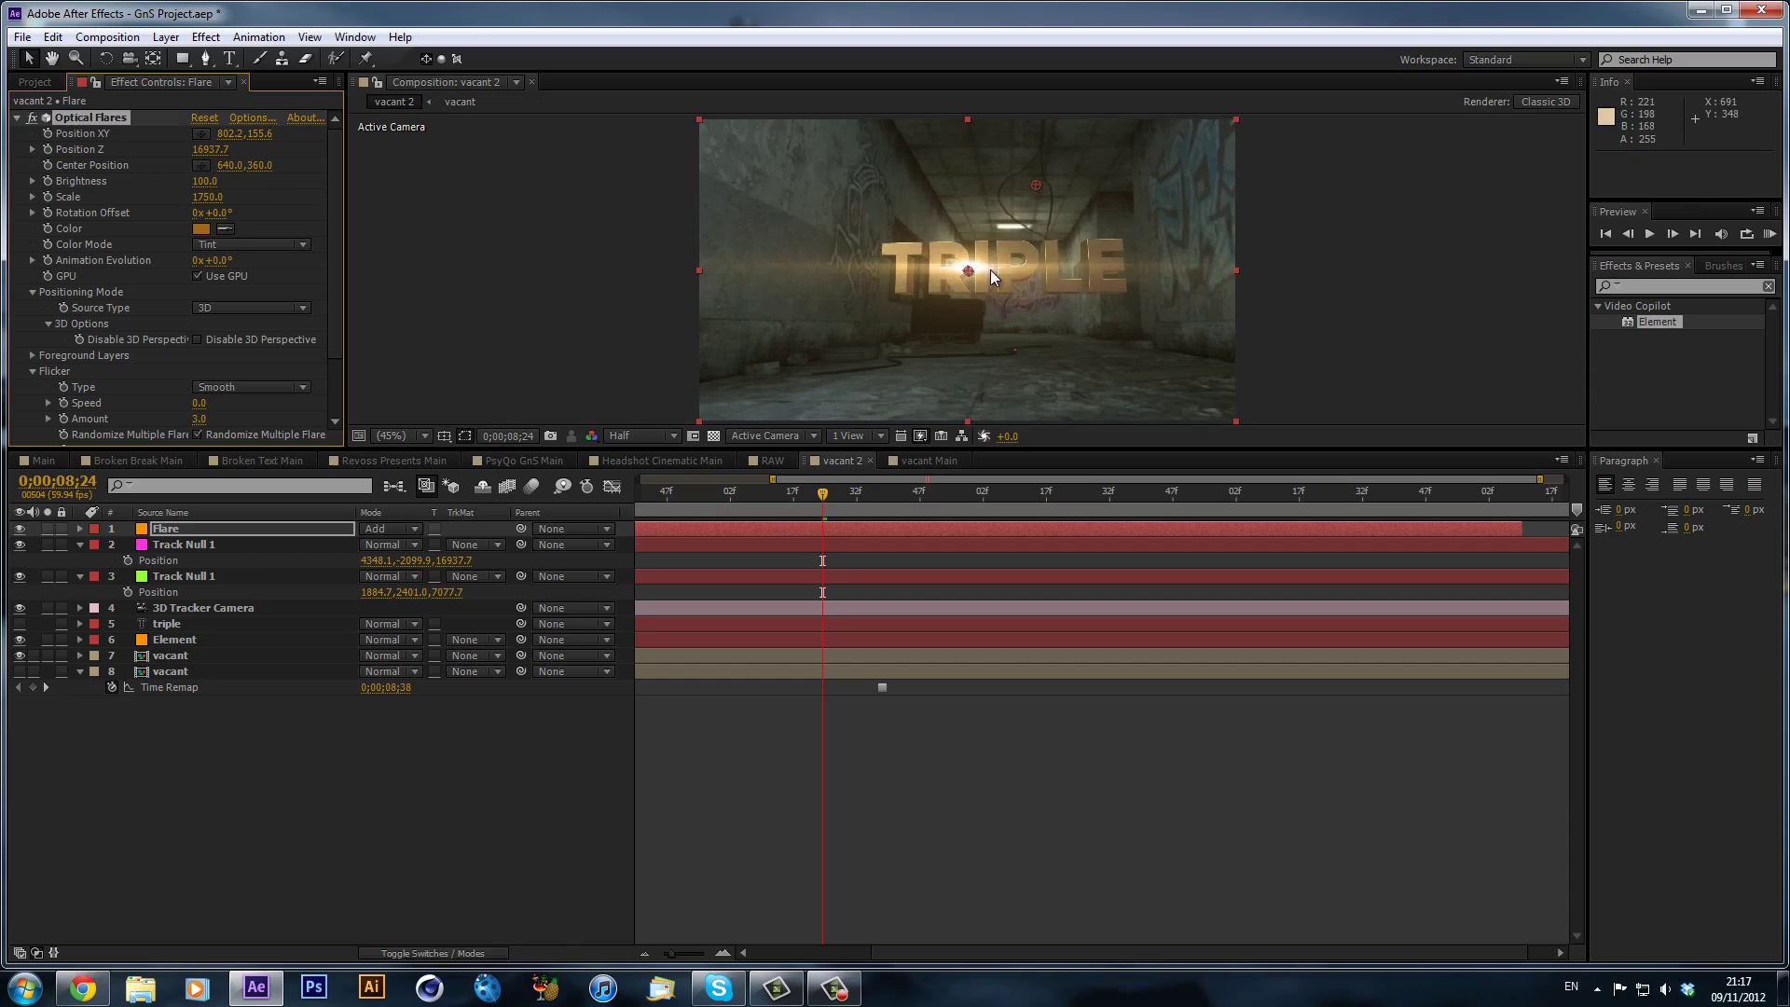
drag(973, 271, 1202, 29)
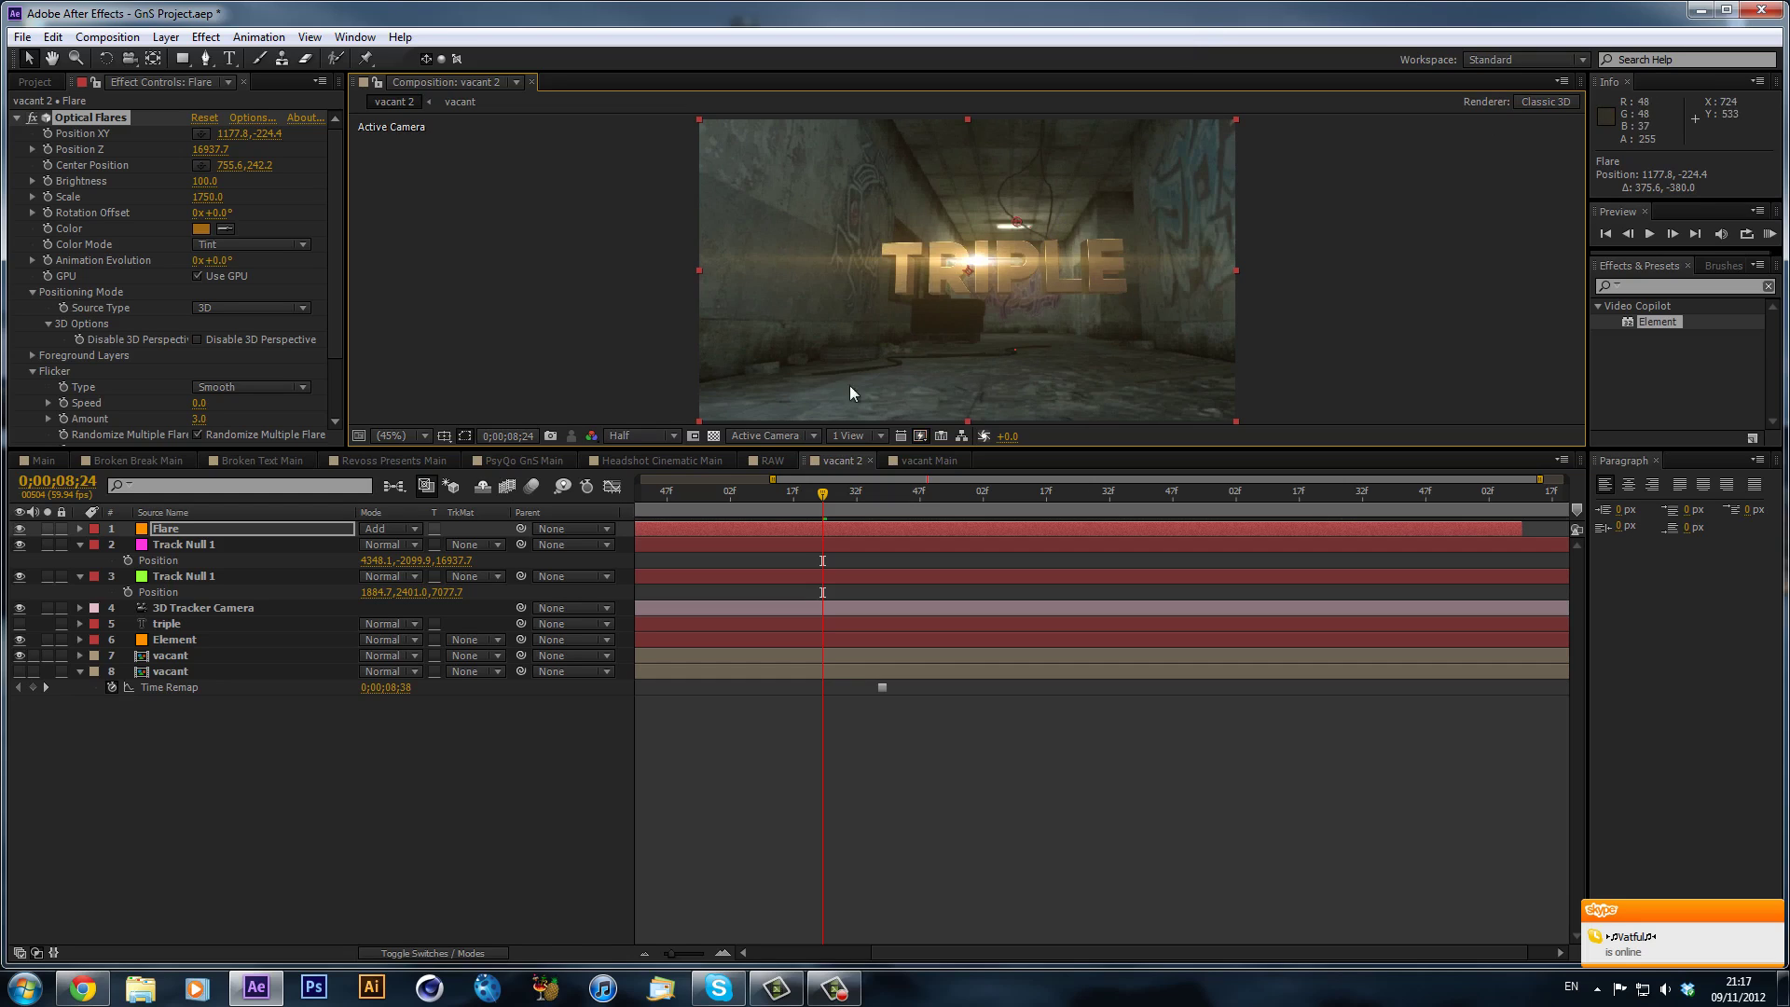
key(ctrl+z)
key(ctrl+z)
key(ctrl+z)
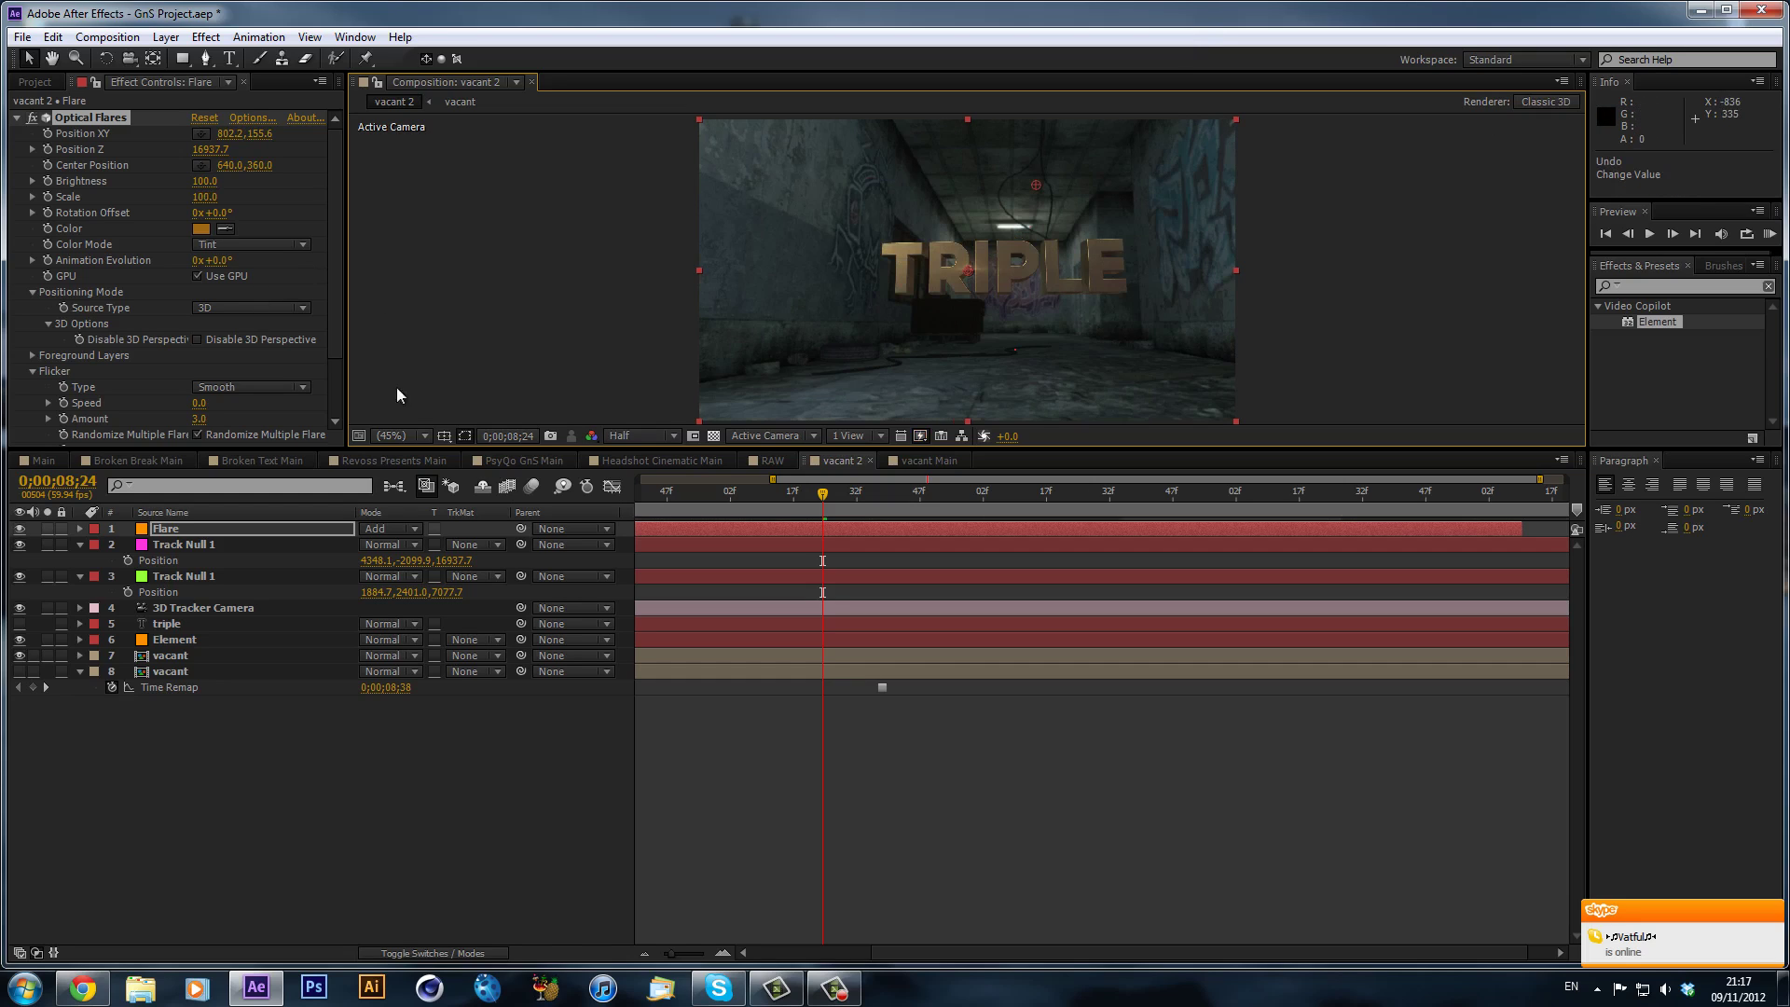
click(276, 540)
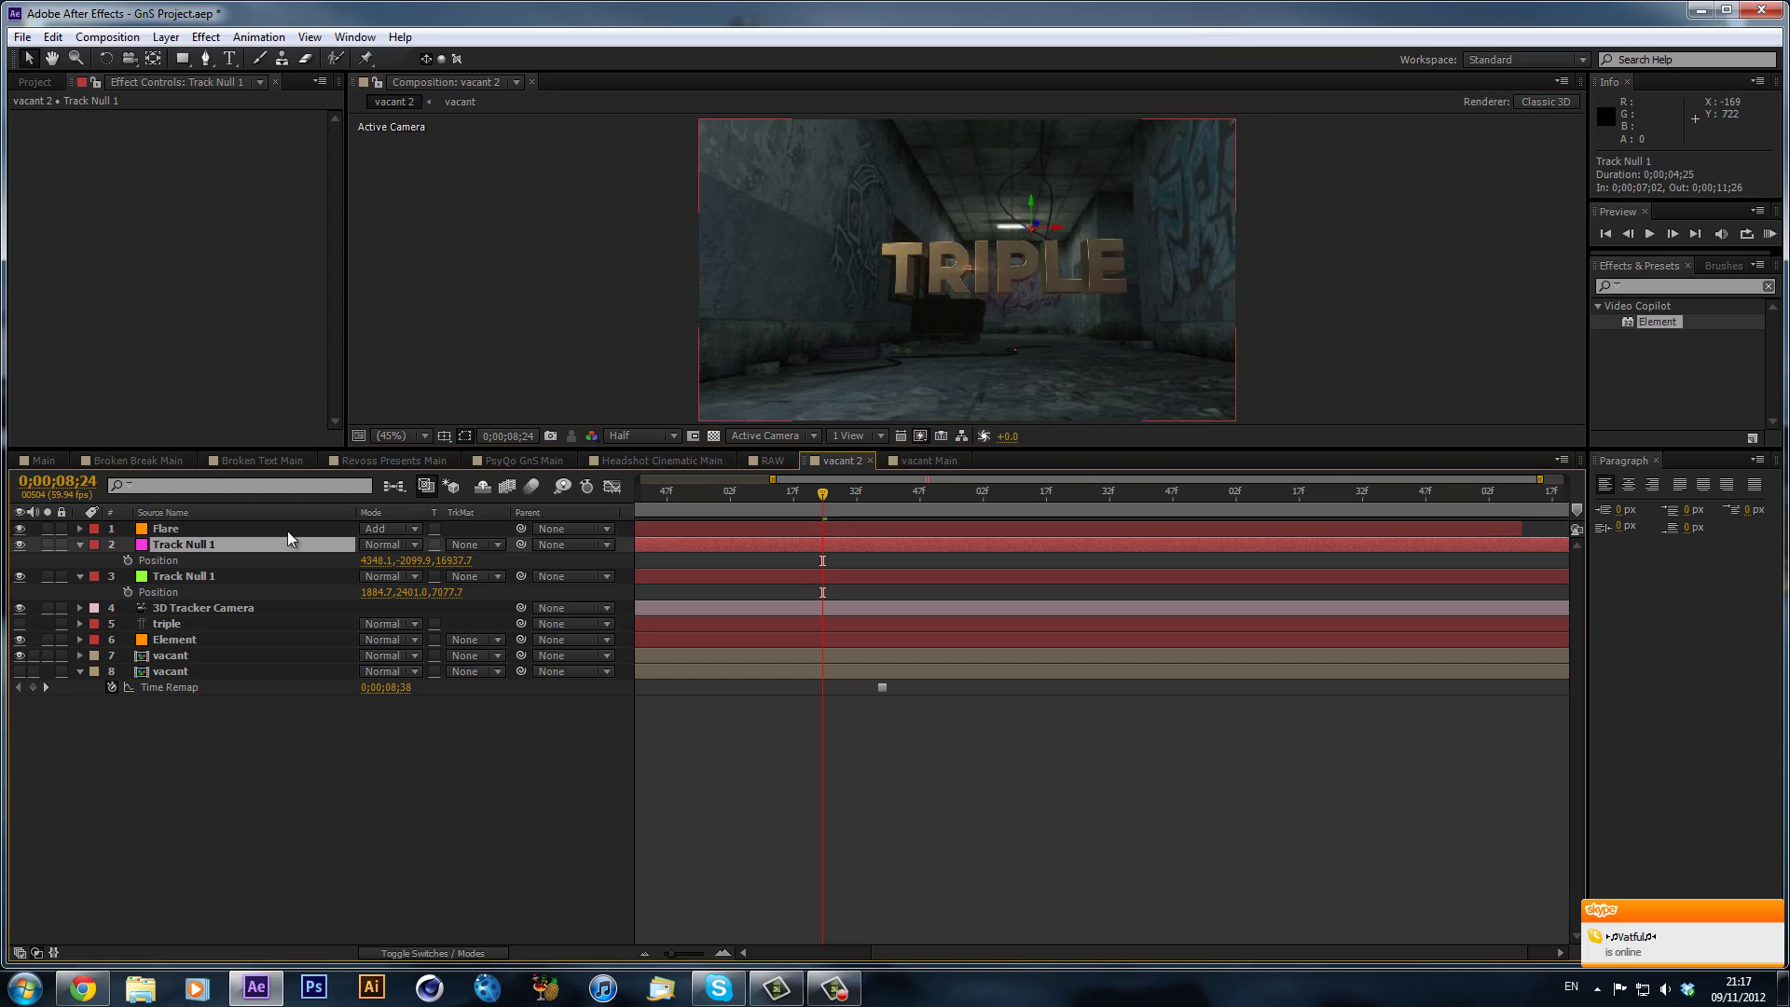
click(287, 529)
key(Delete)
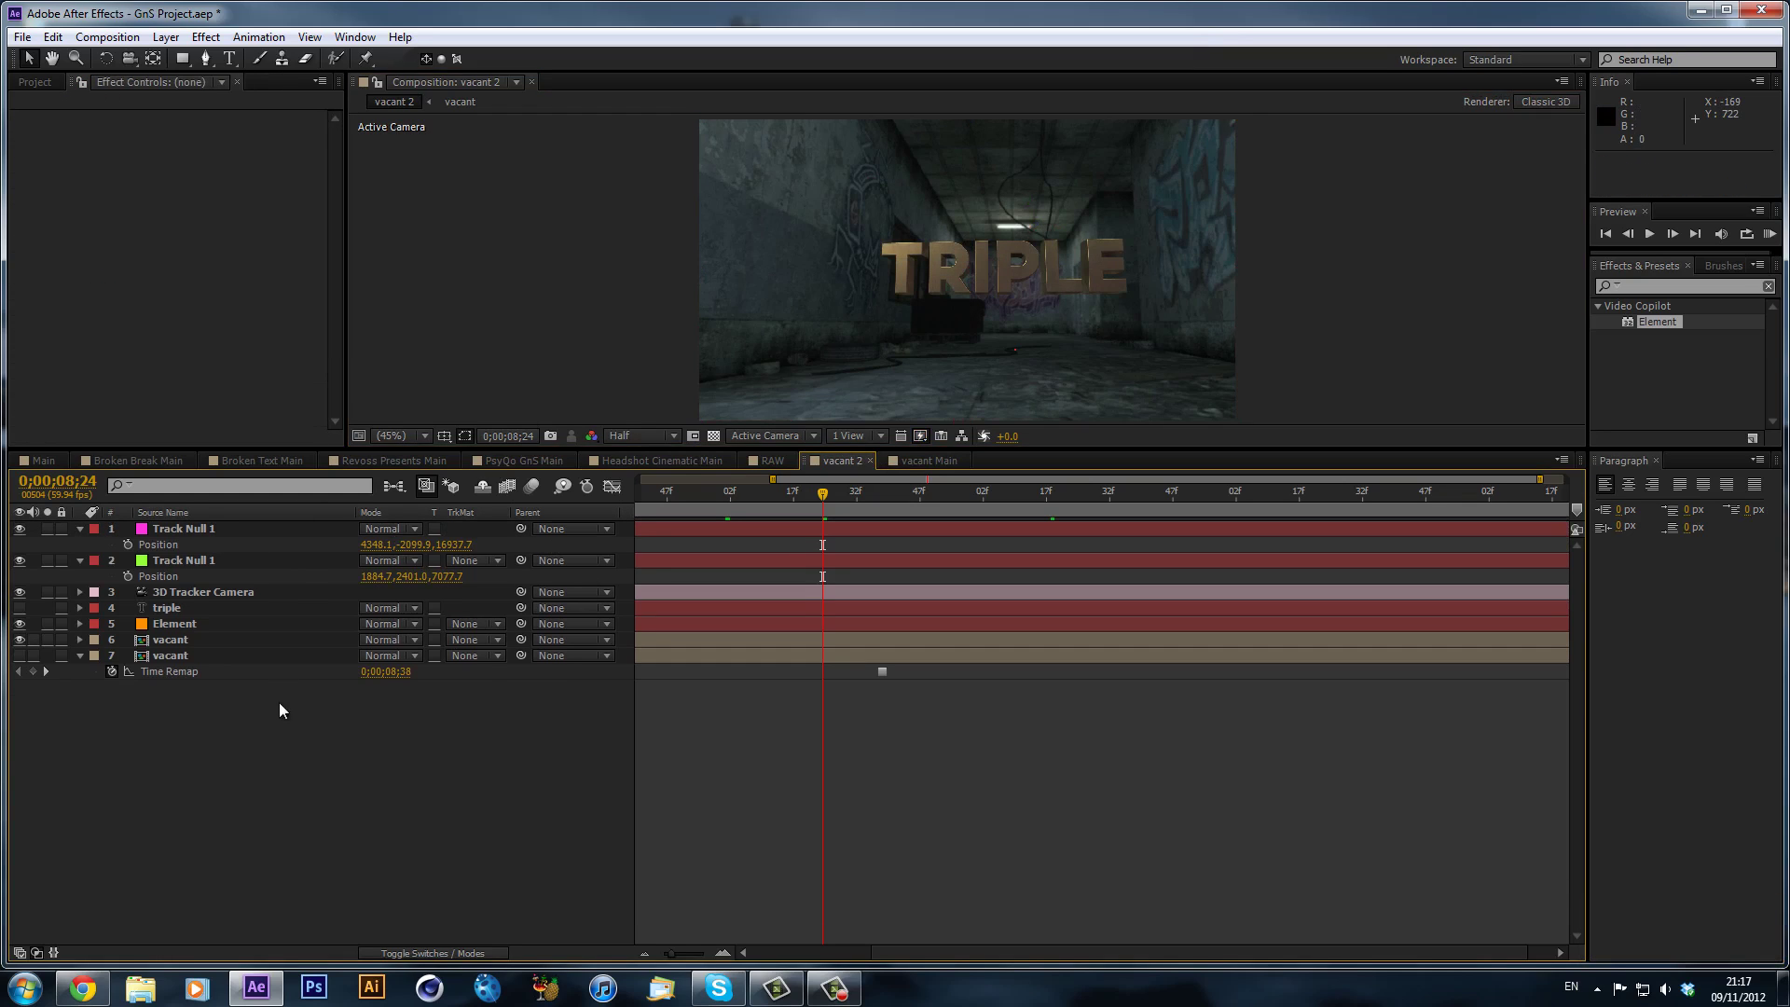
- Copy Flare (Position Z 11187.3) from vacant Main and paste it atop vacant 2's layer stack
click(248, 649)
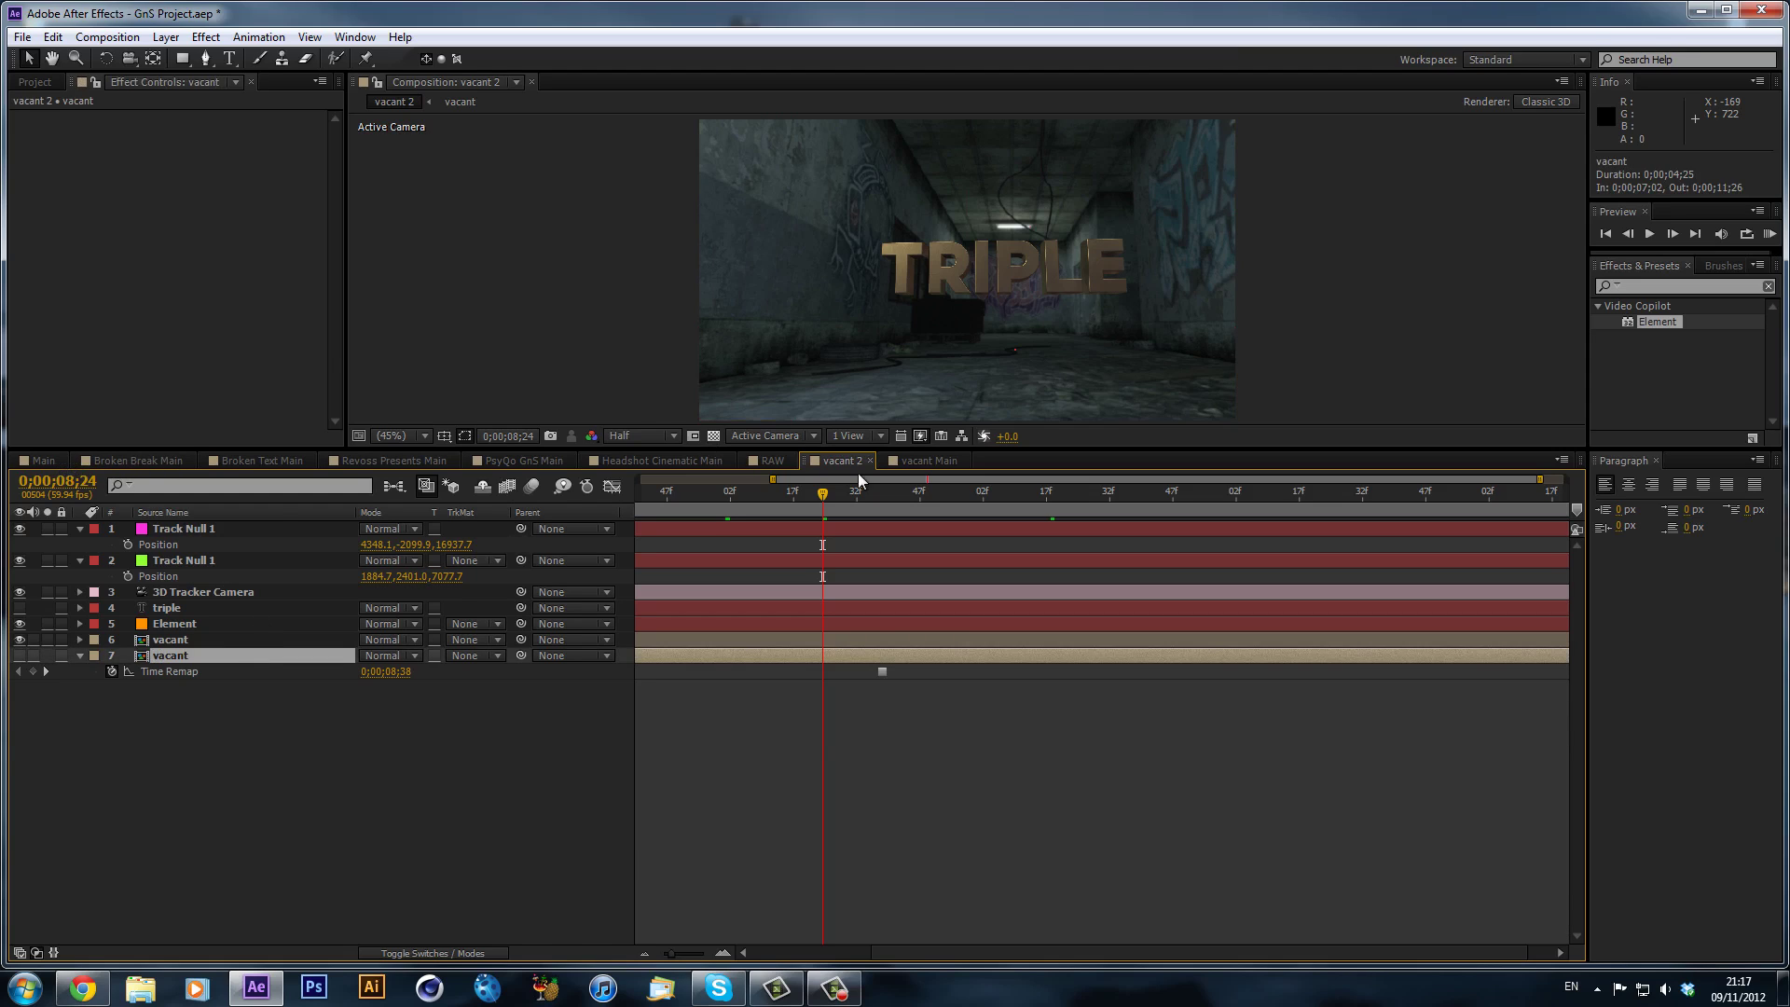
click(926, 461)
click(191, 603)
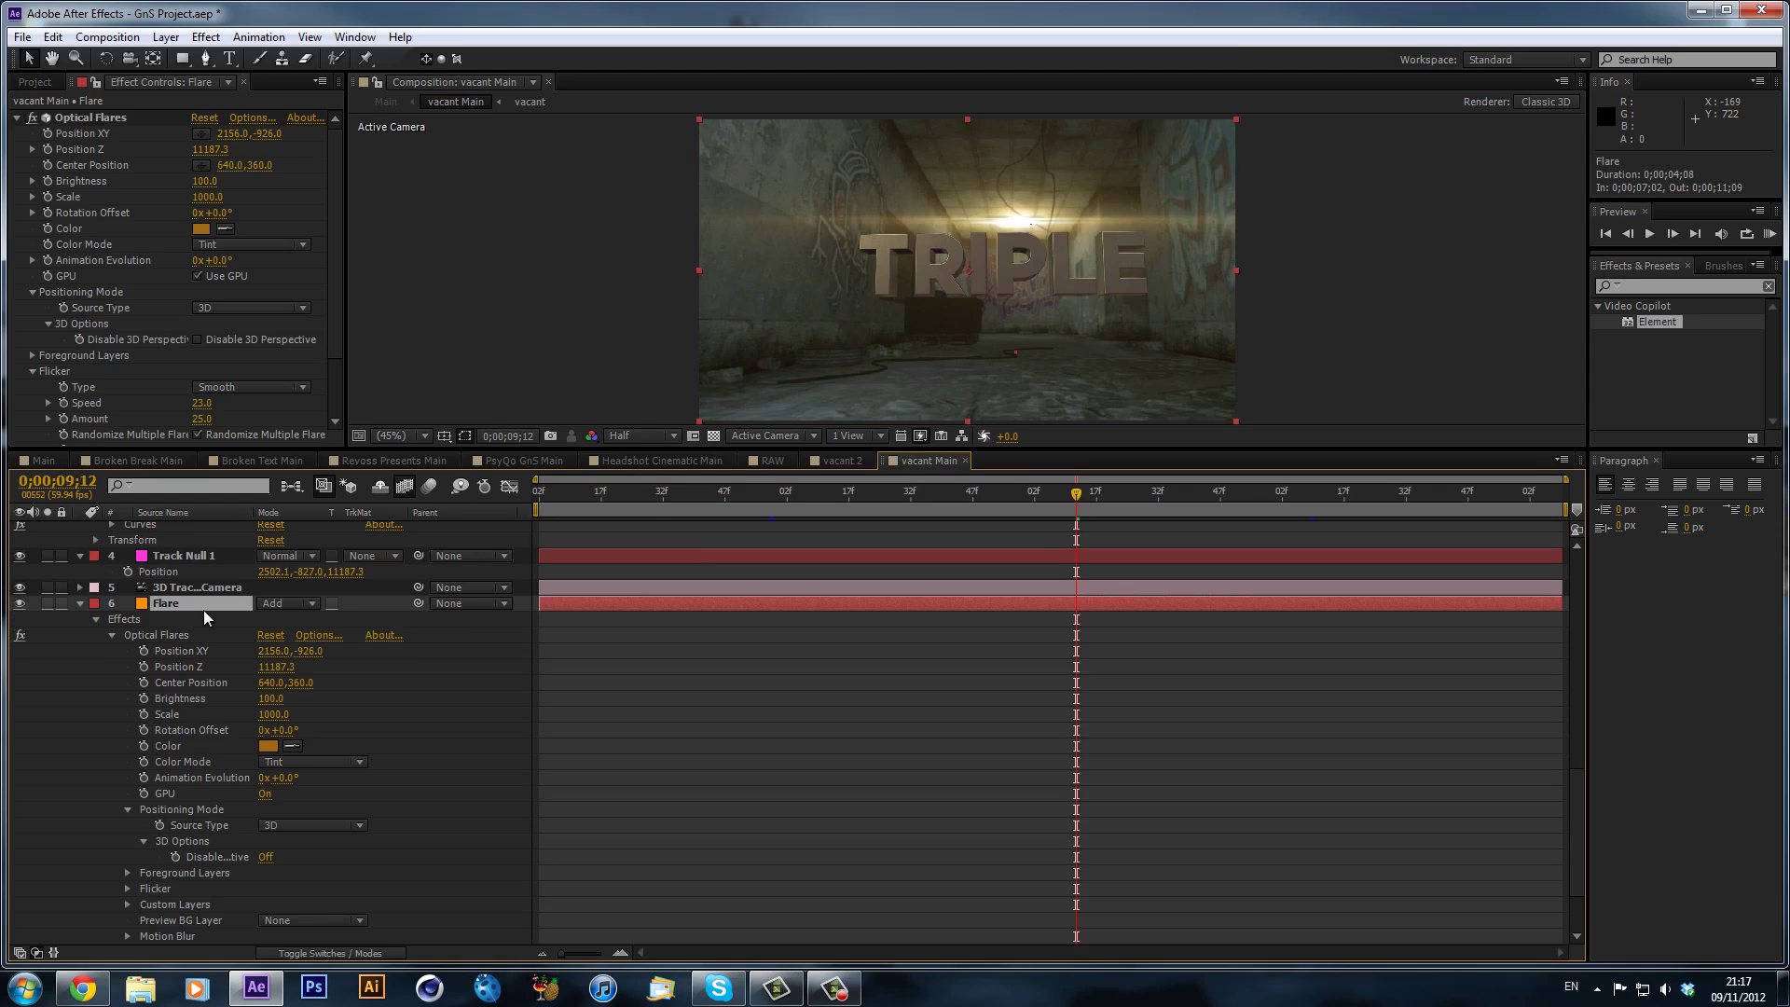
key(ctrl+c)
click(44, 461)
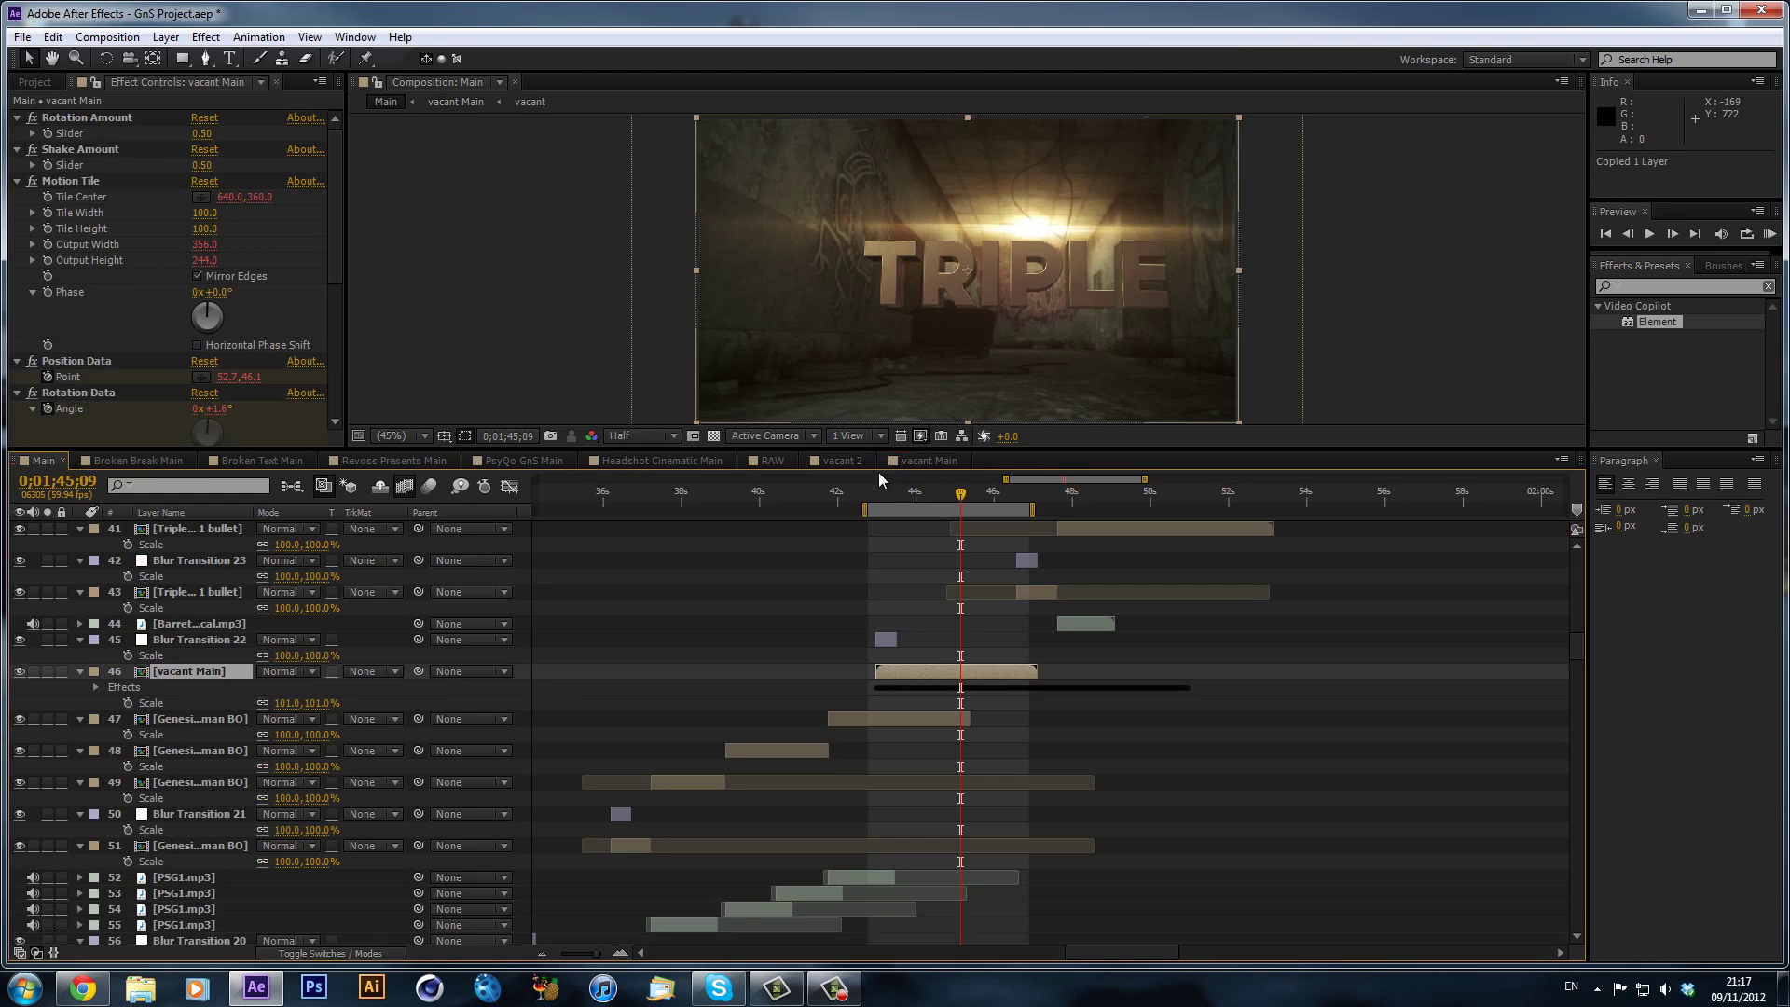
click(854, 458)
key(ctrl+v)
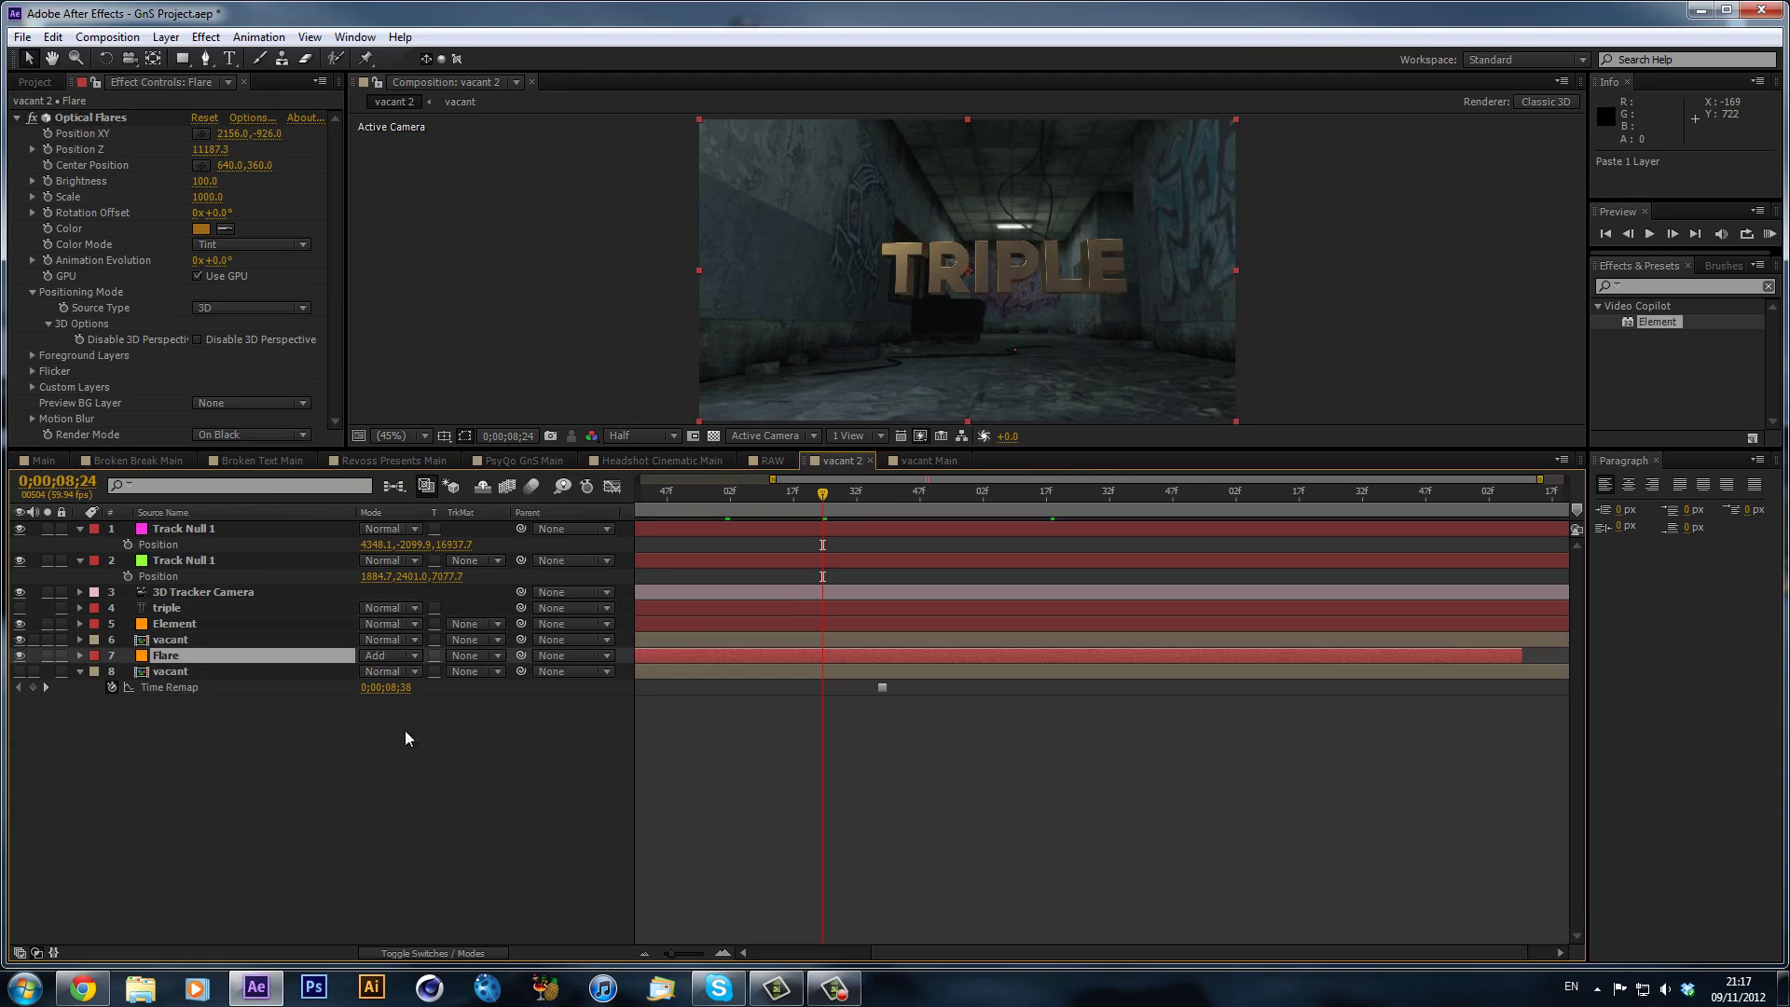
drag(221, 658, 233, 527)
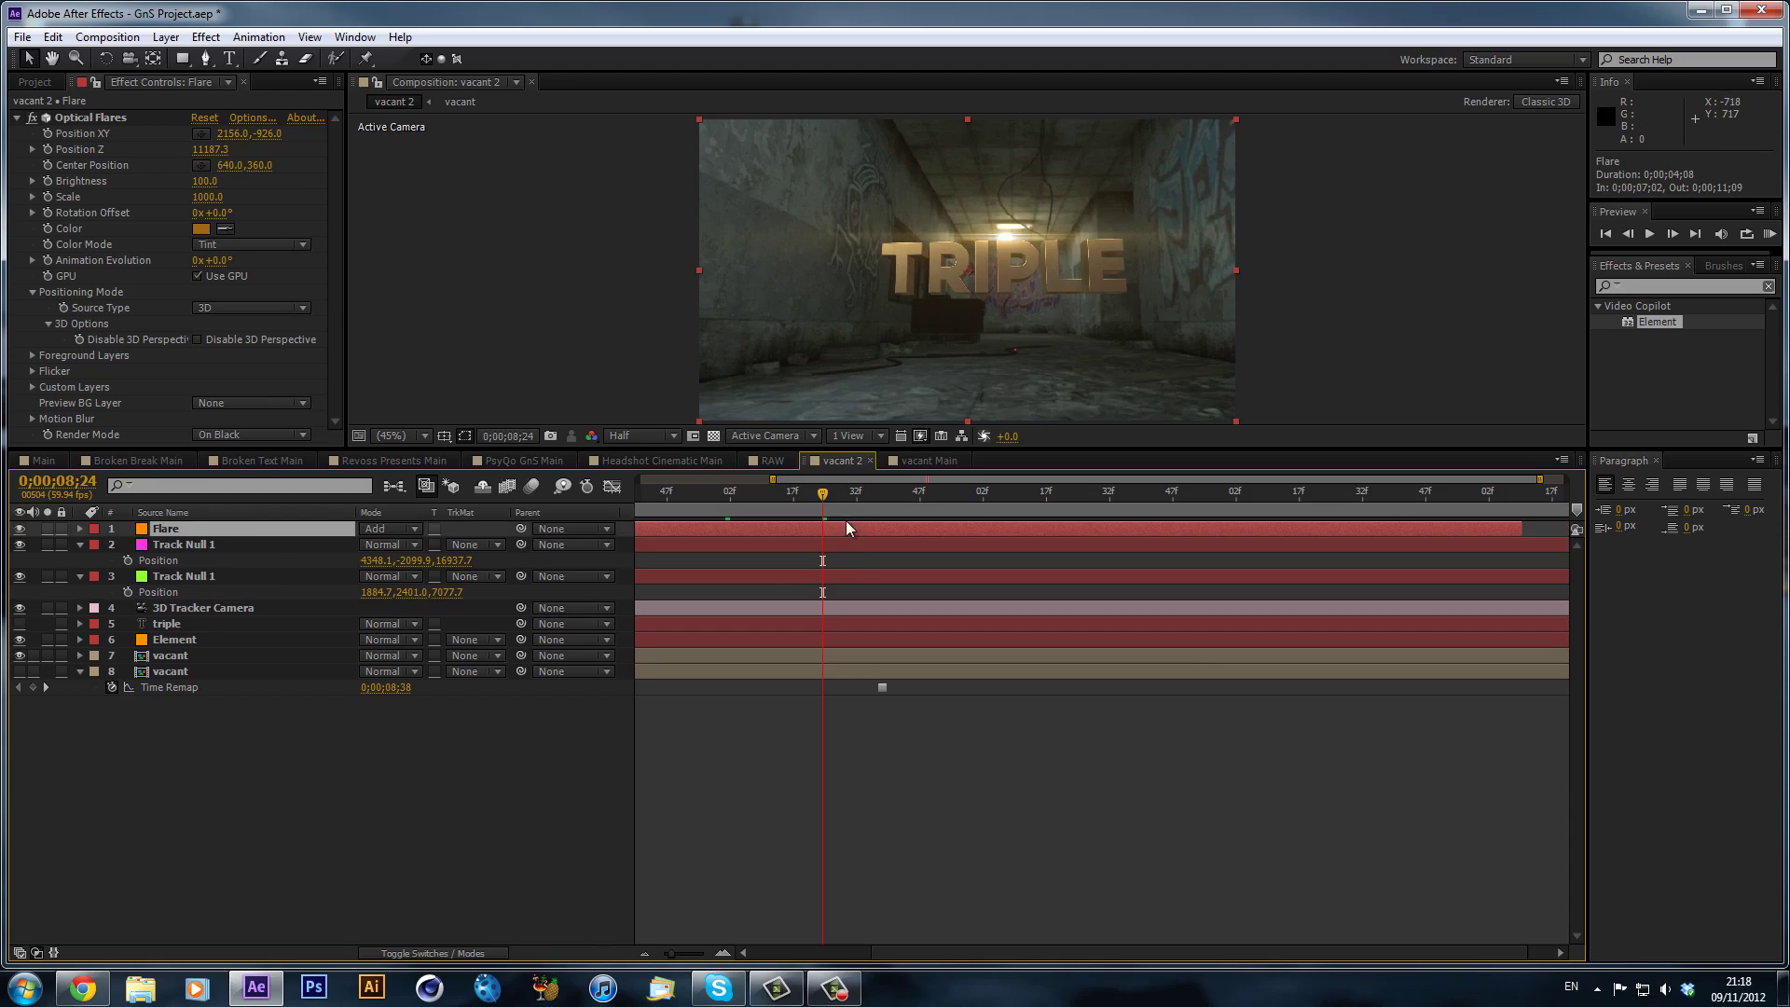
- Switch the Flare layer's blend mode to Normal and then back to Add
click(388, 526)
click(436, 145)
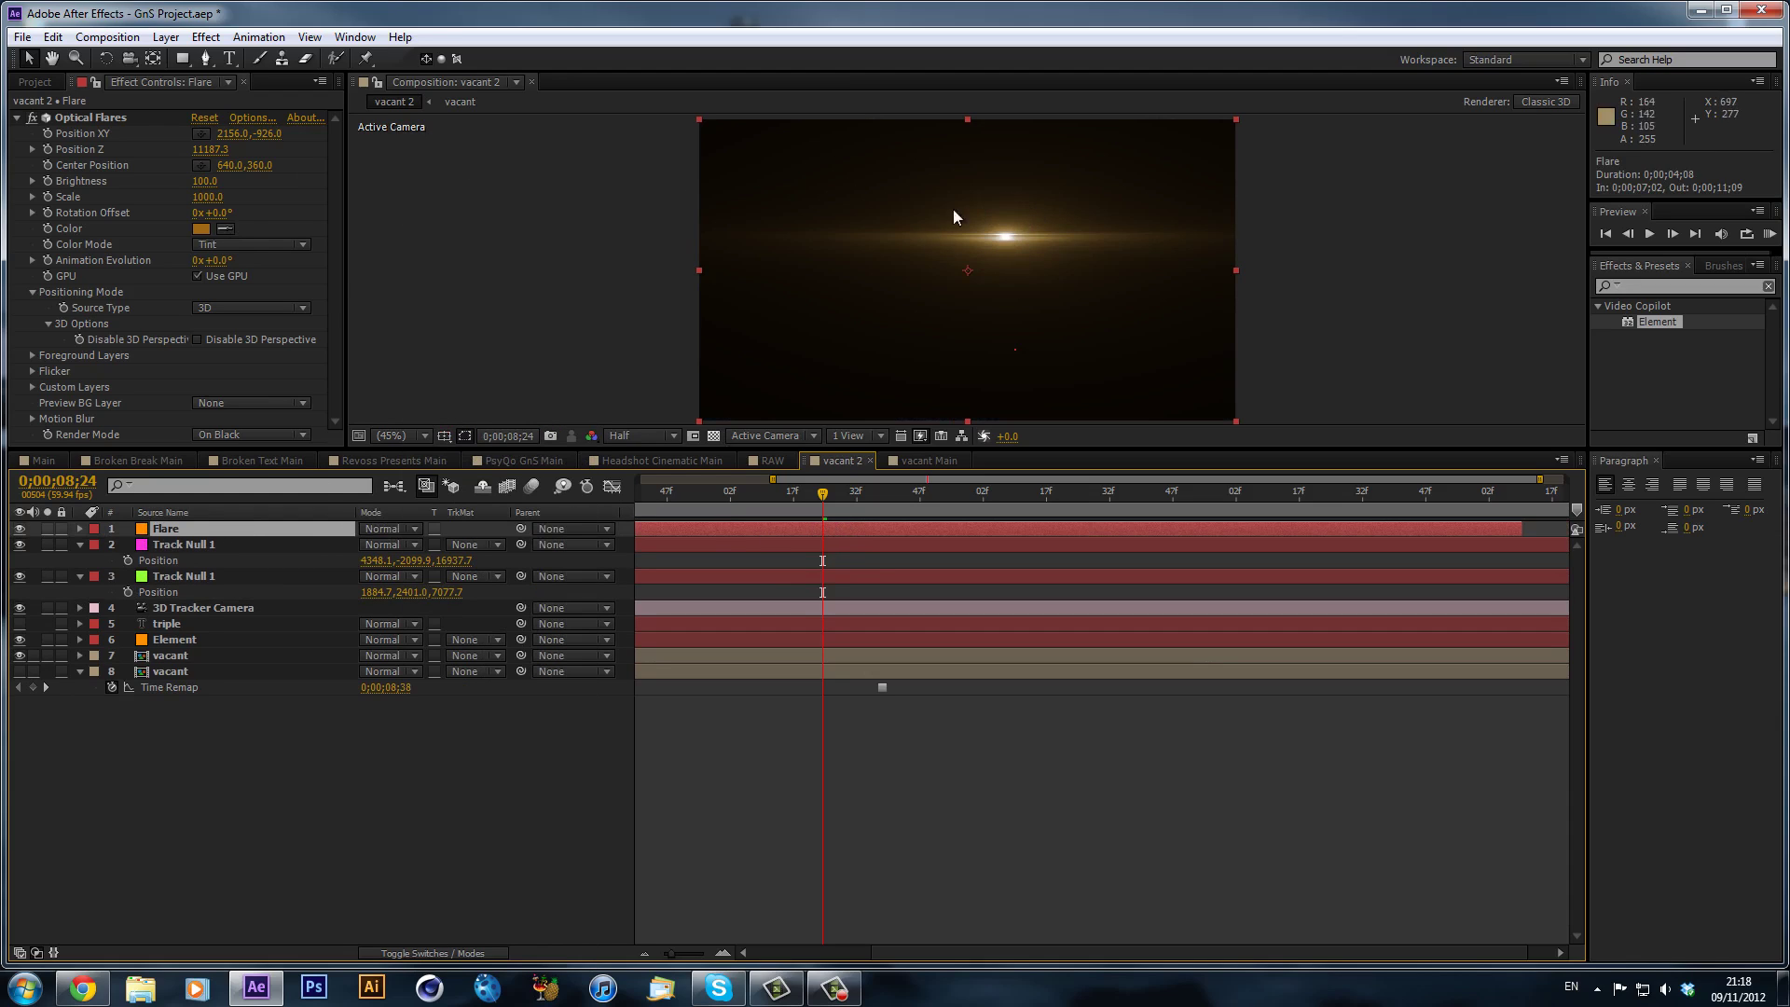
click(400, 528)
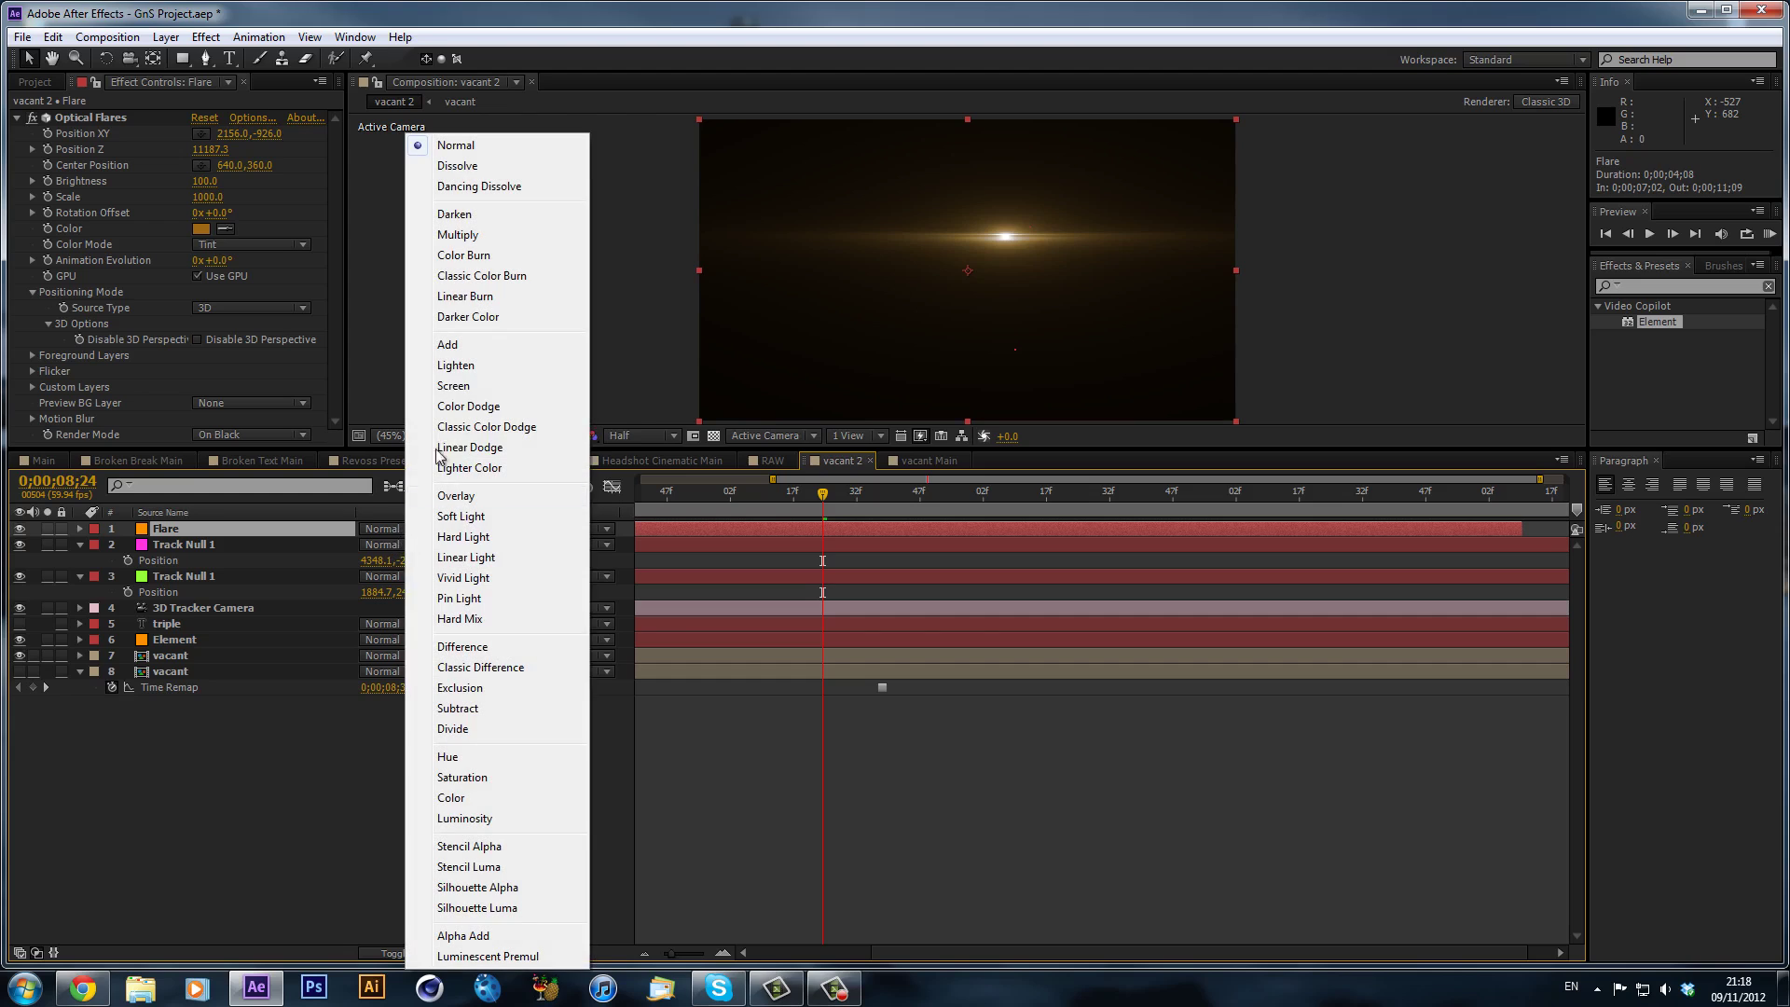
click(470, 335)
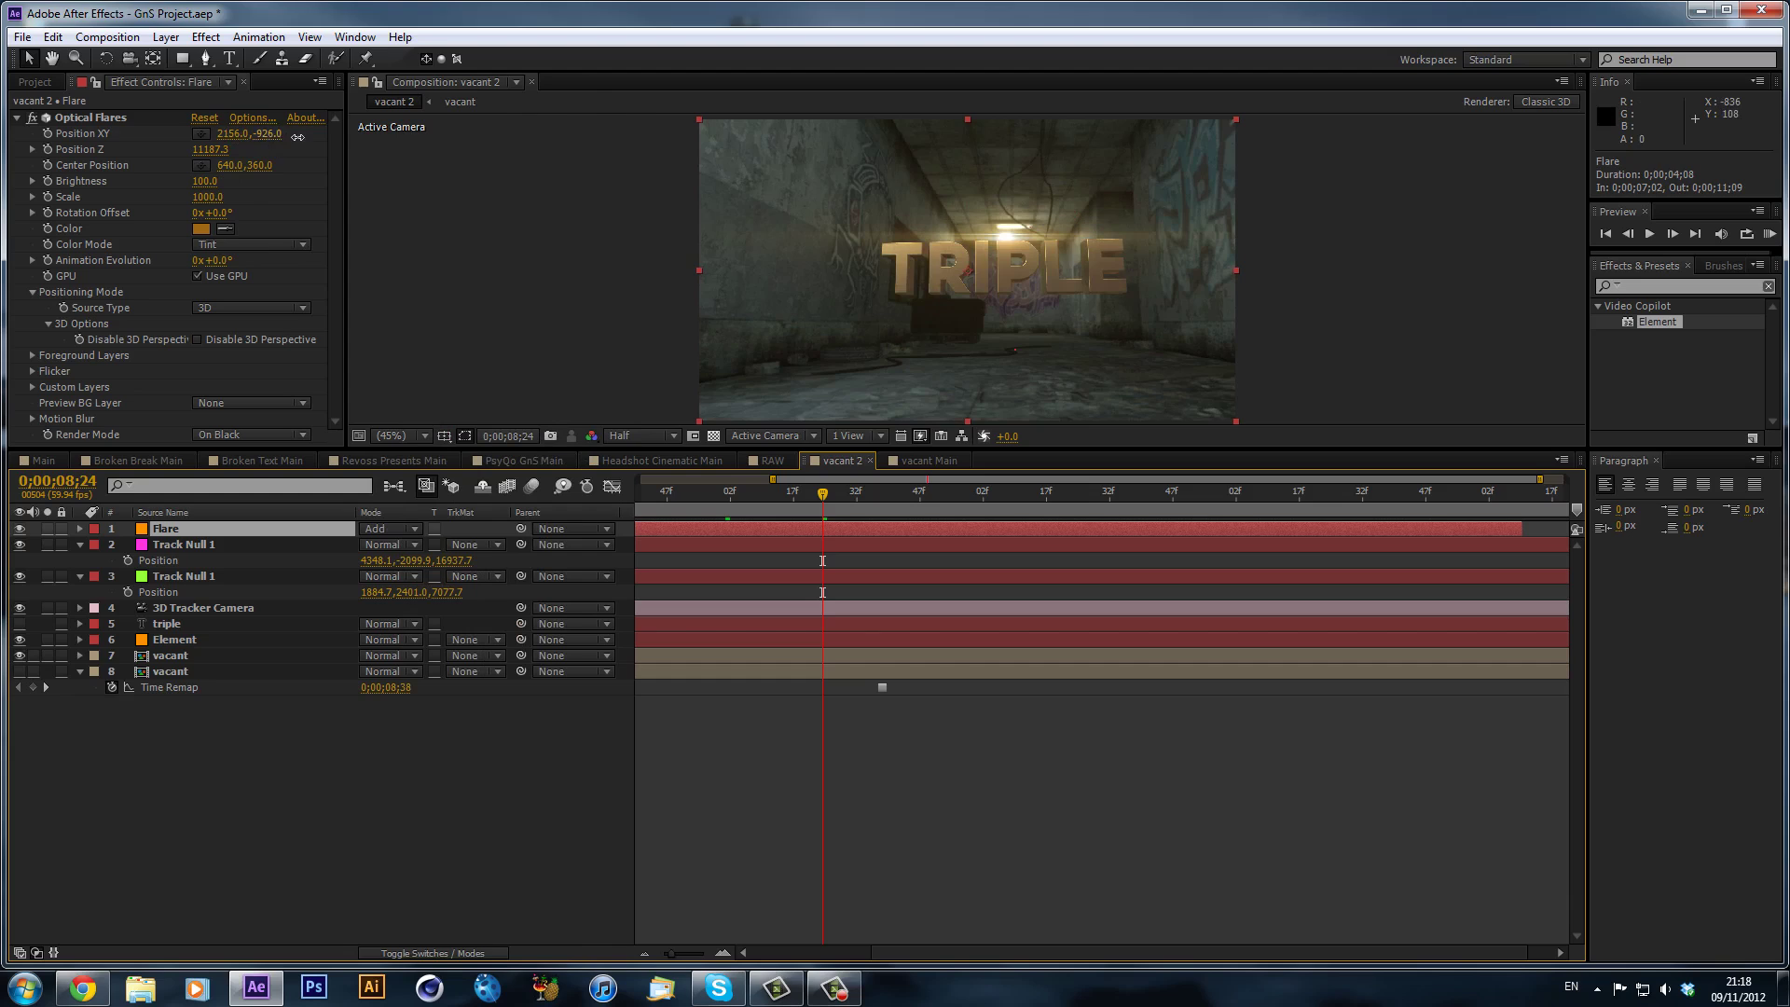
- Raise the flare's Position XY to 2201.0, -1320.0 onto the ceiling lamp and check it later in time
mouse_move(268, 135)
mouse_down()
mouse_move(238, 141)
mouse_move(268, 138)
mouse_up()
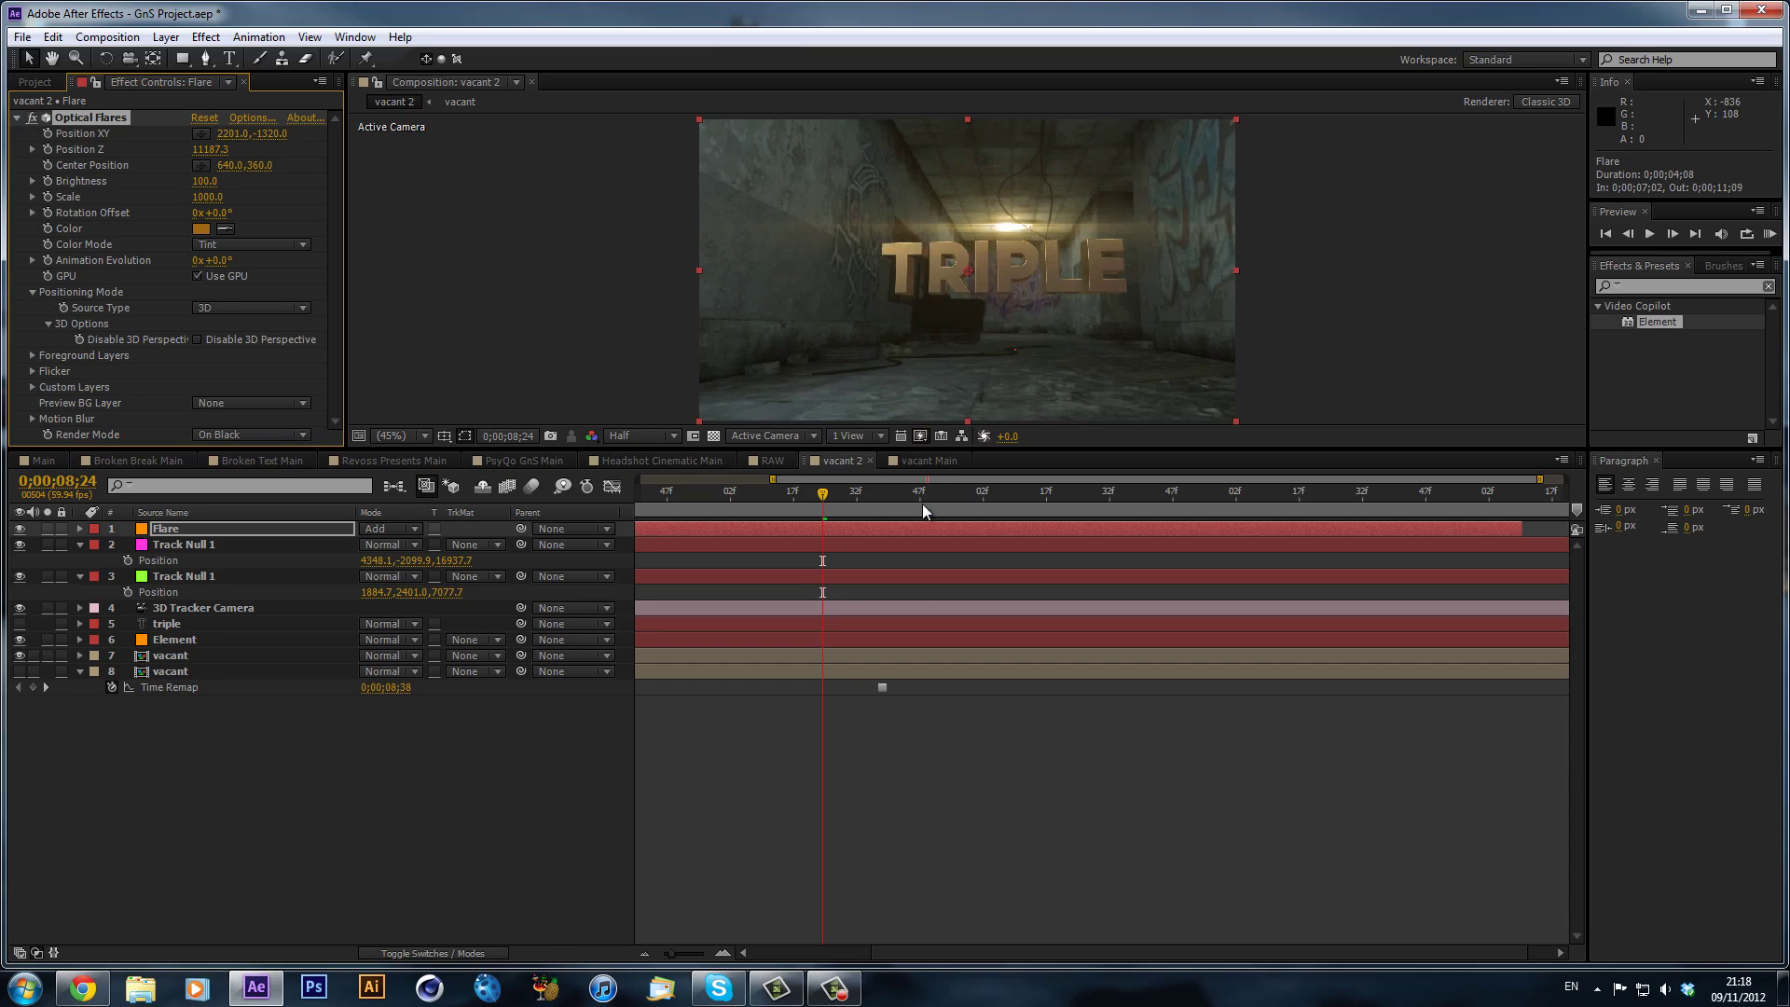
drag(921, 494, 1421, 494)
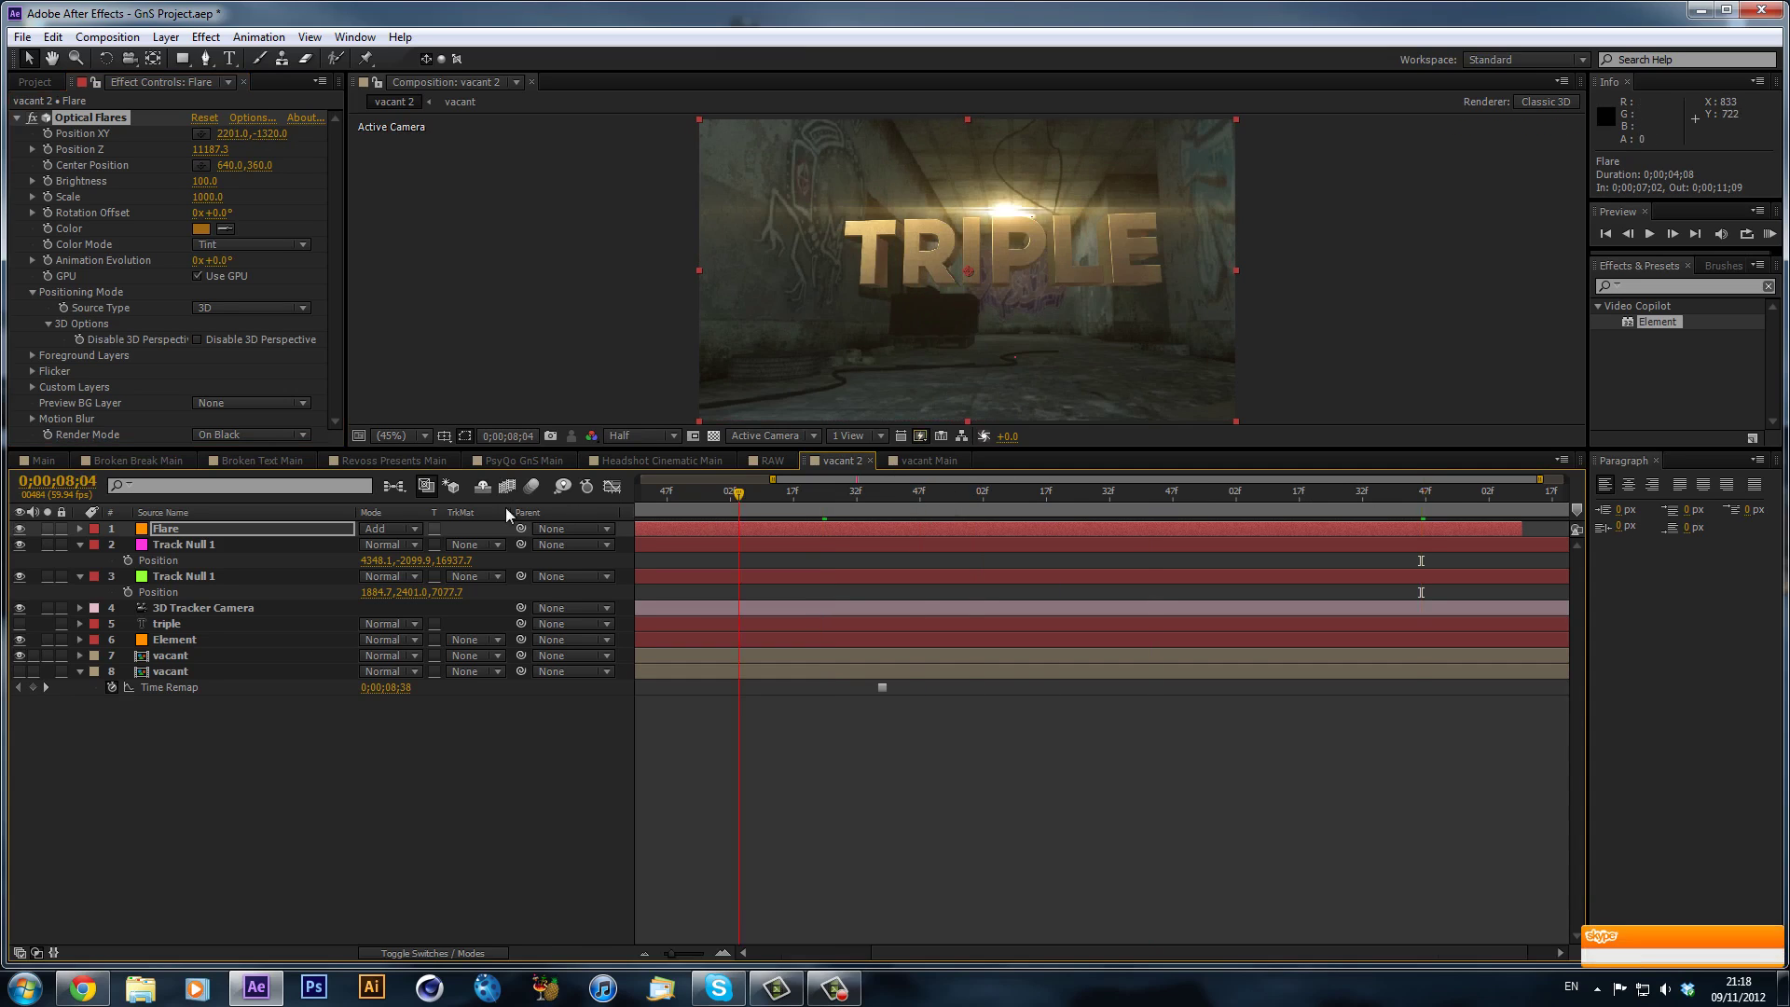
key(Home)
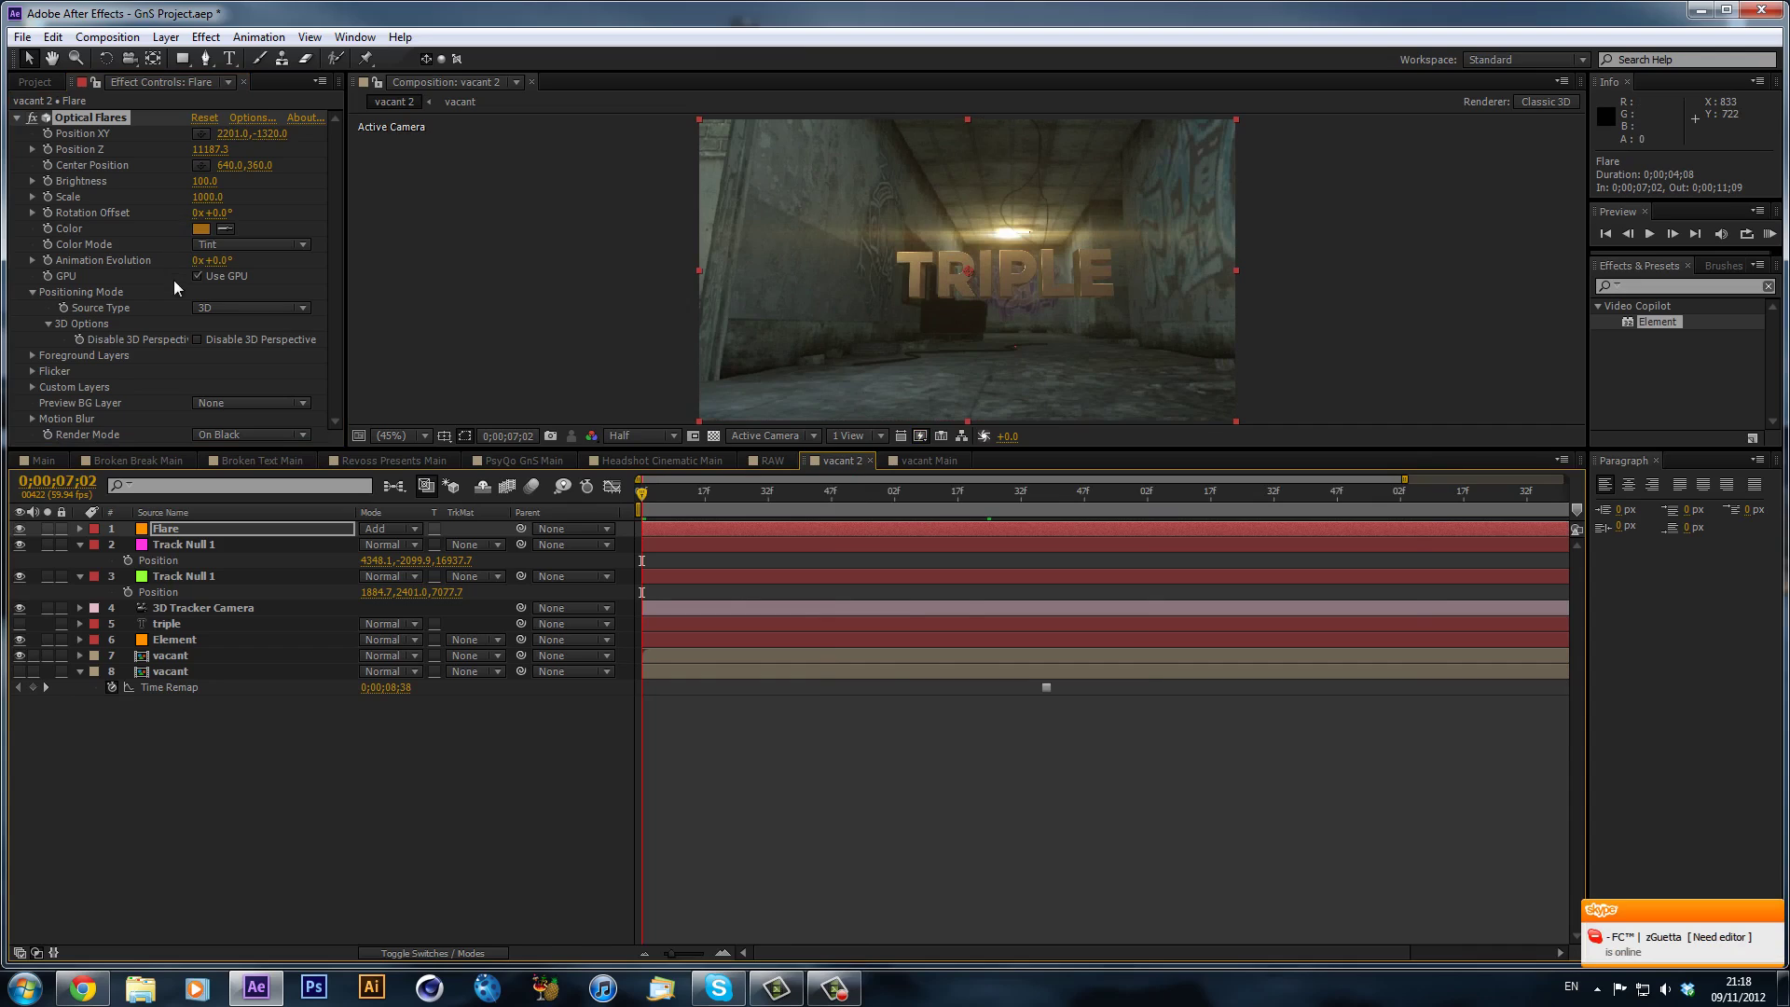
- Set Optical Flares Flicker Speed to 26.0 and preview the flickering lamp, stopping around 0;00;08;57
click(35, 373)
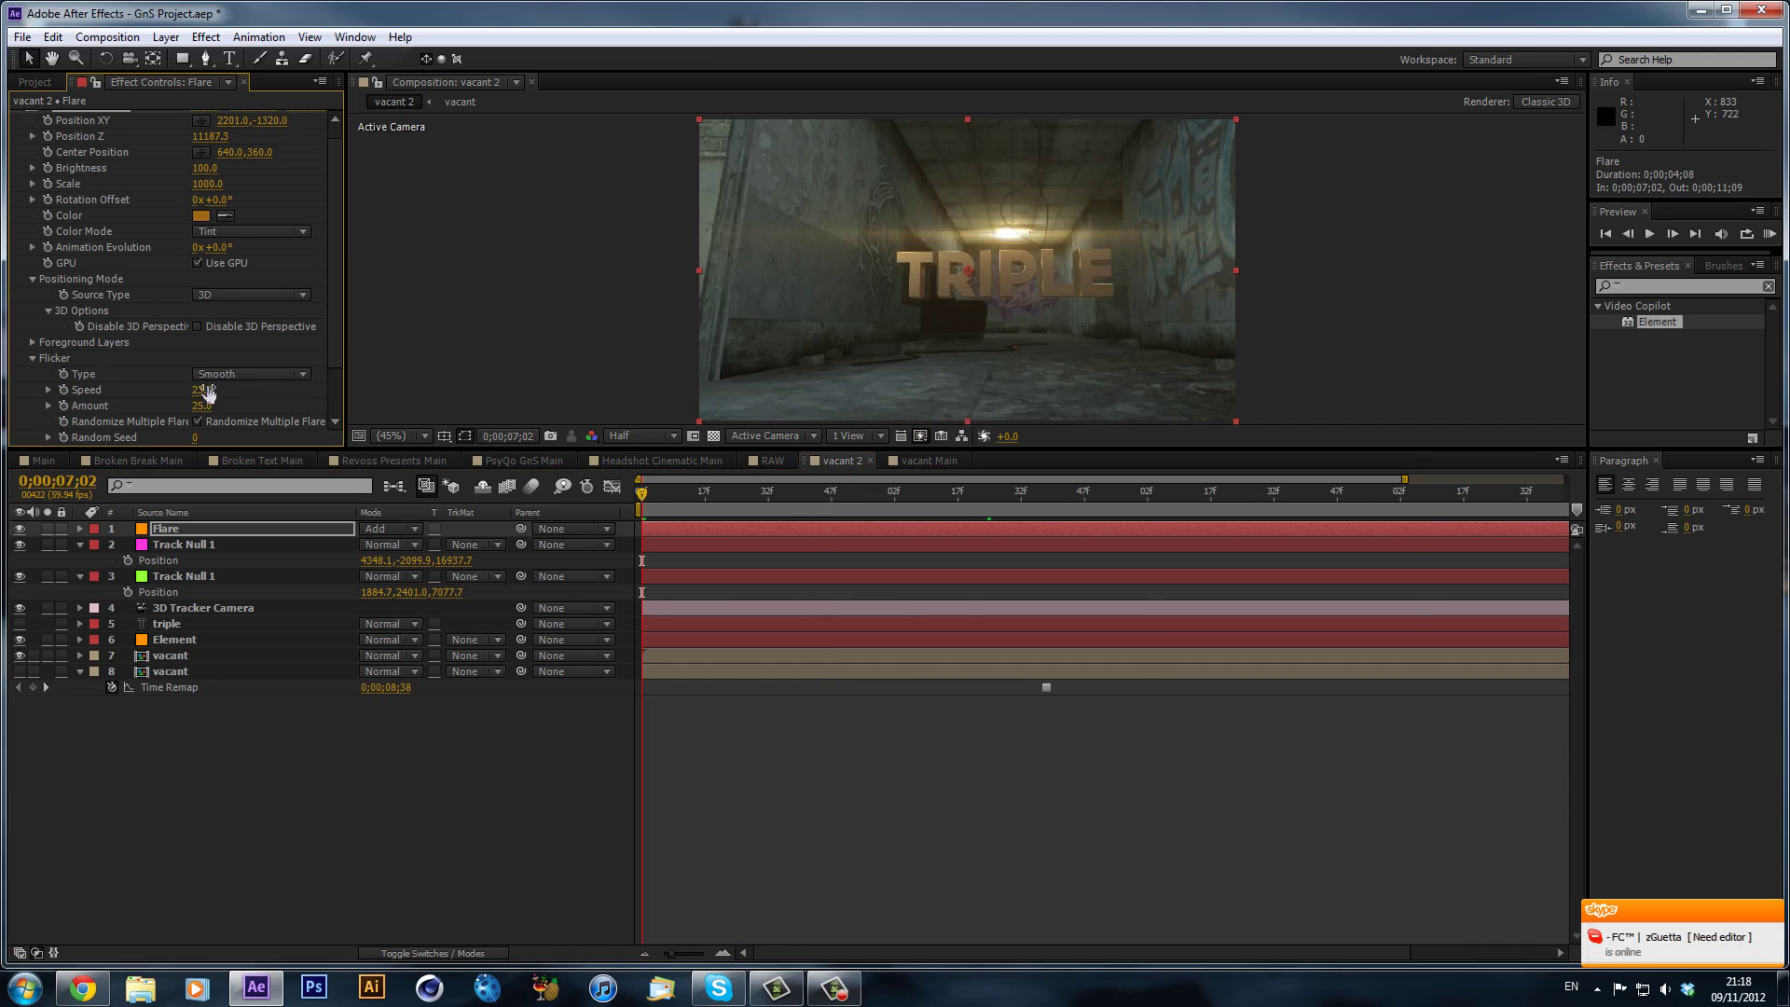
drag(202, 403, 215, 395)
scroll(266, 305, up, 1)
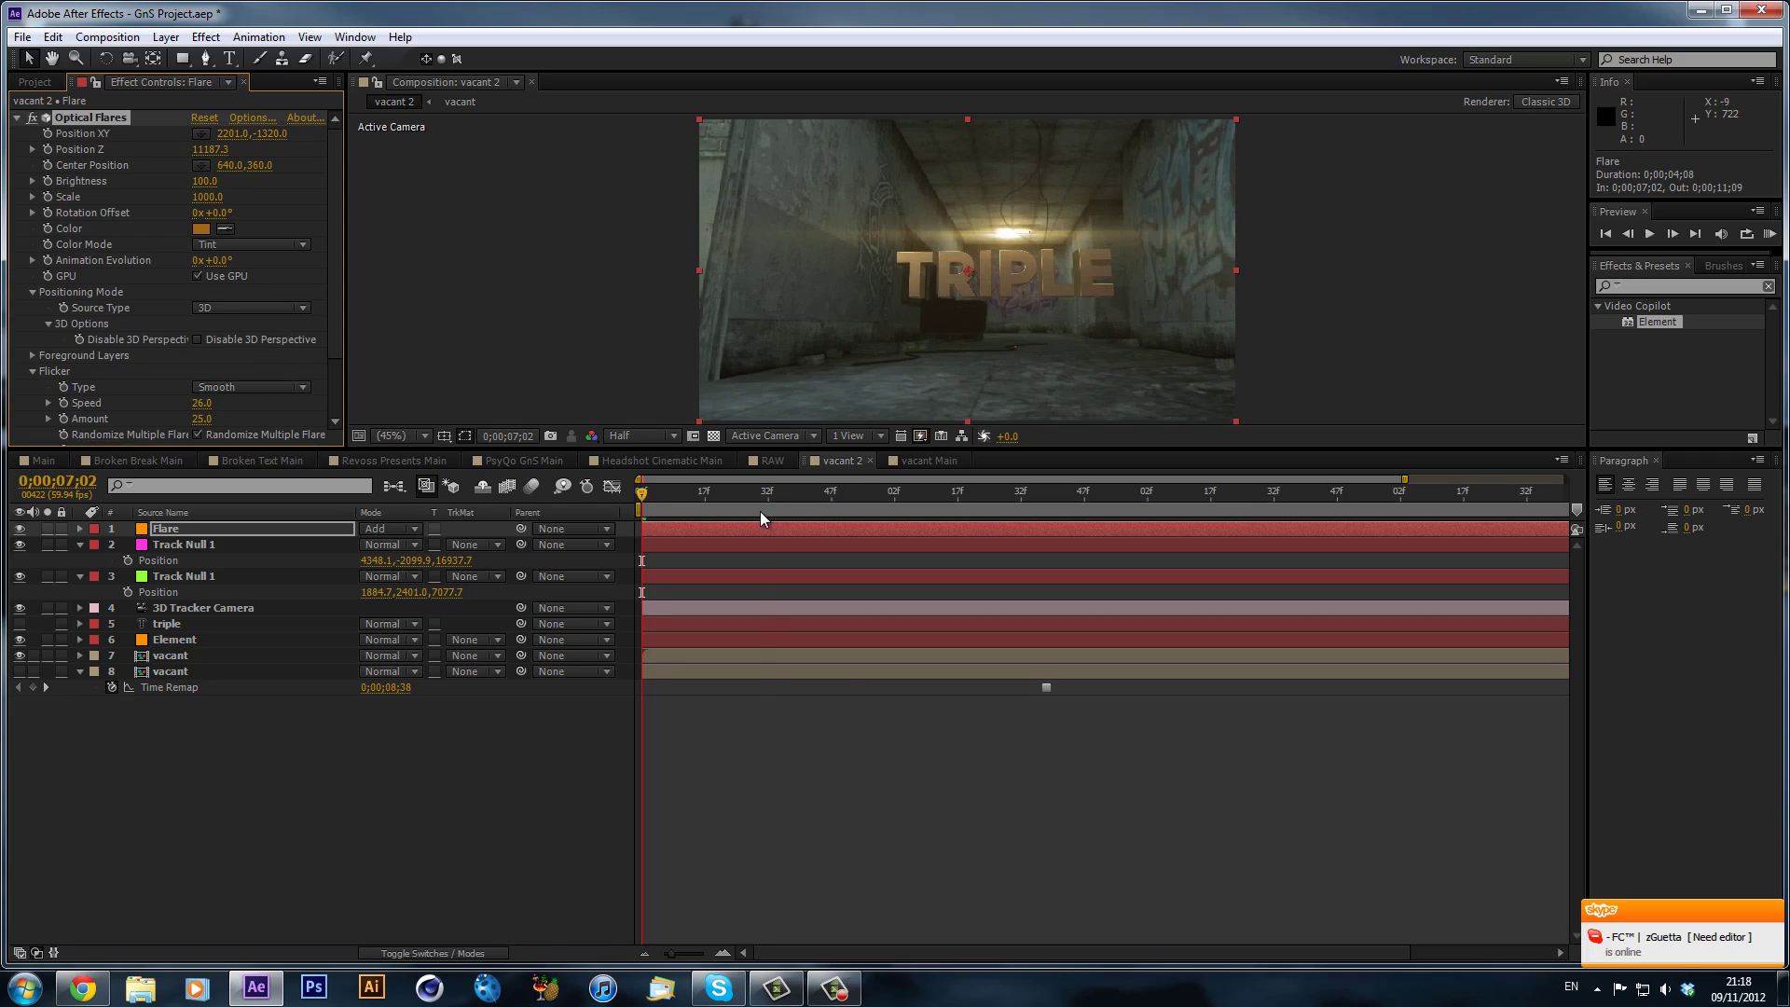
key(space)
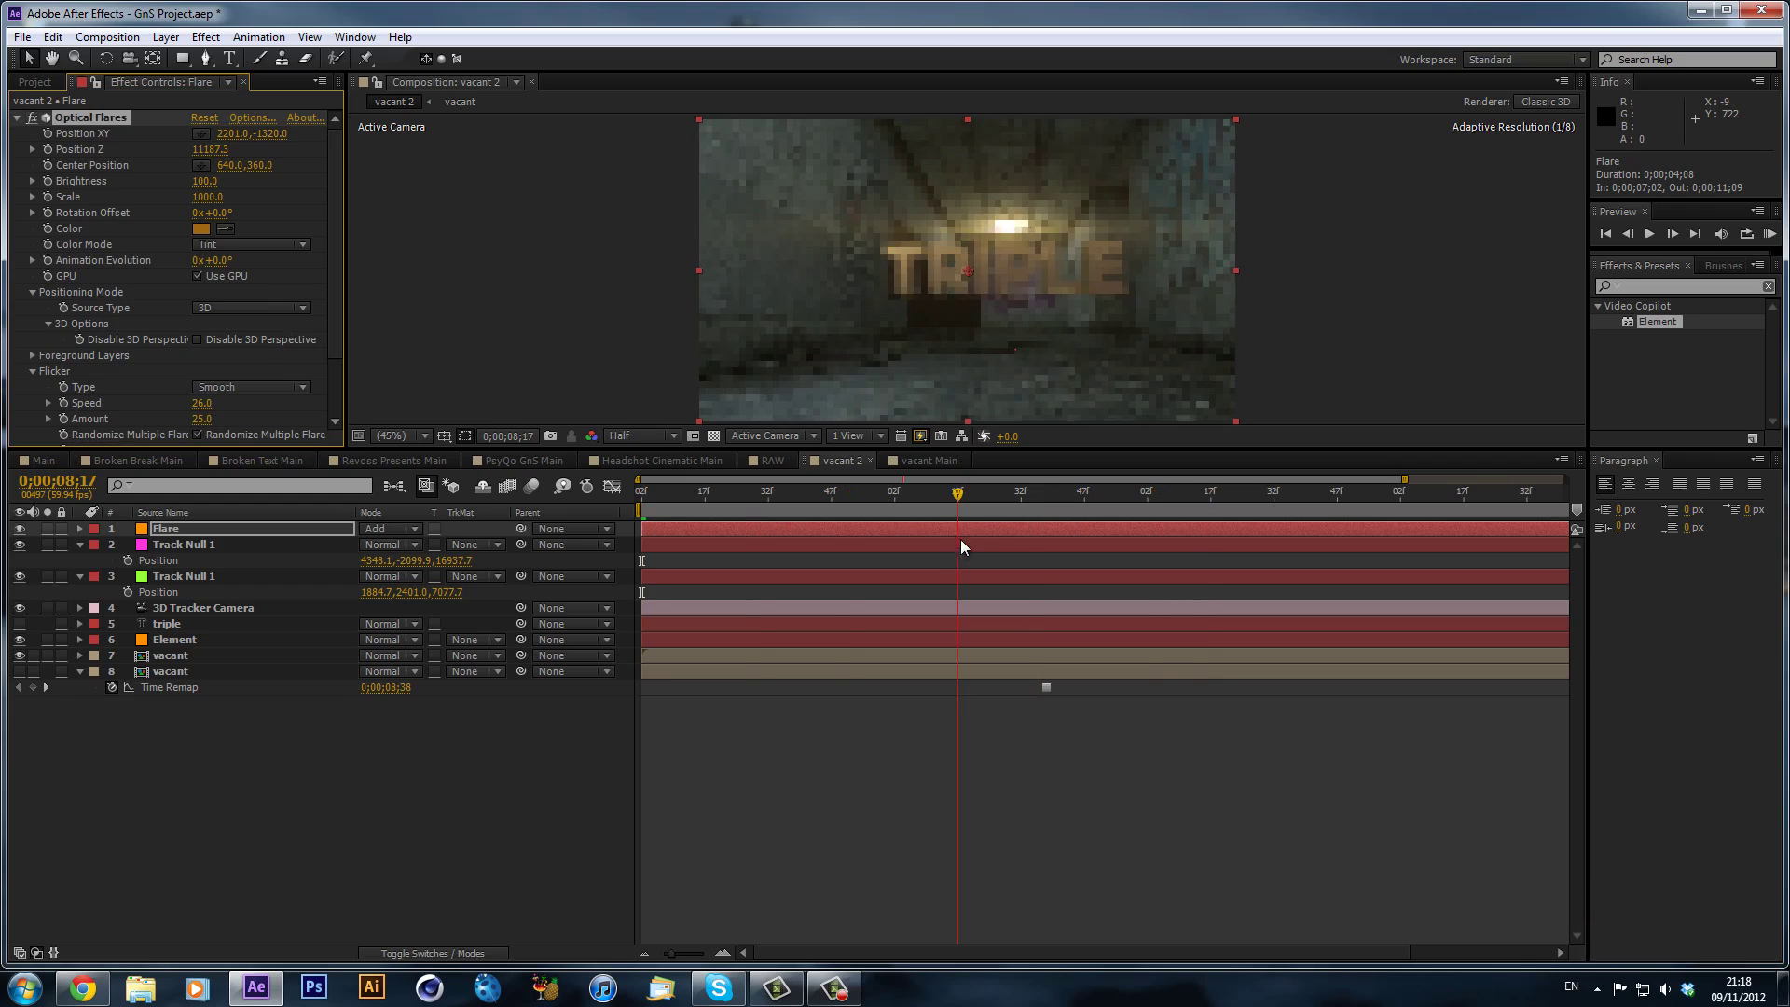
click(960, 539)
drag(1078, 511, 1126, 503)
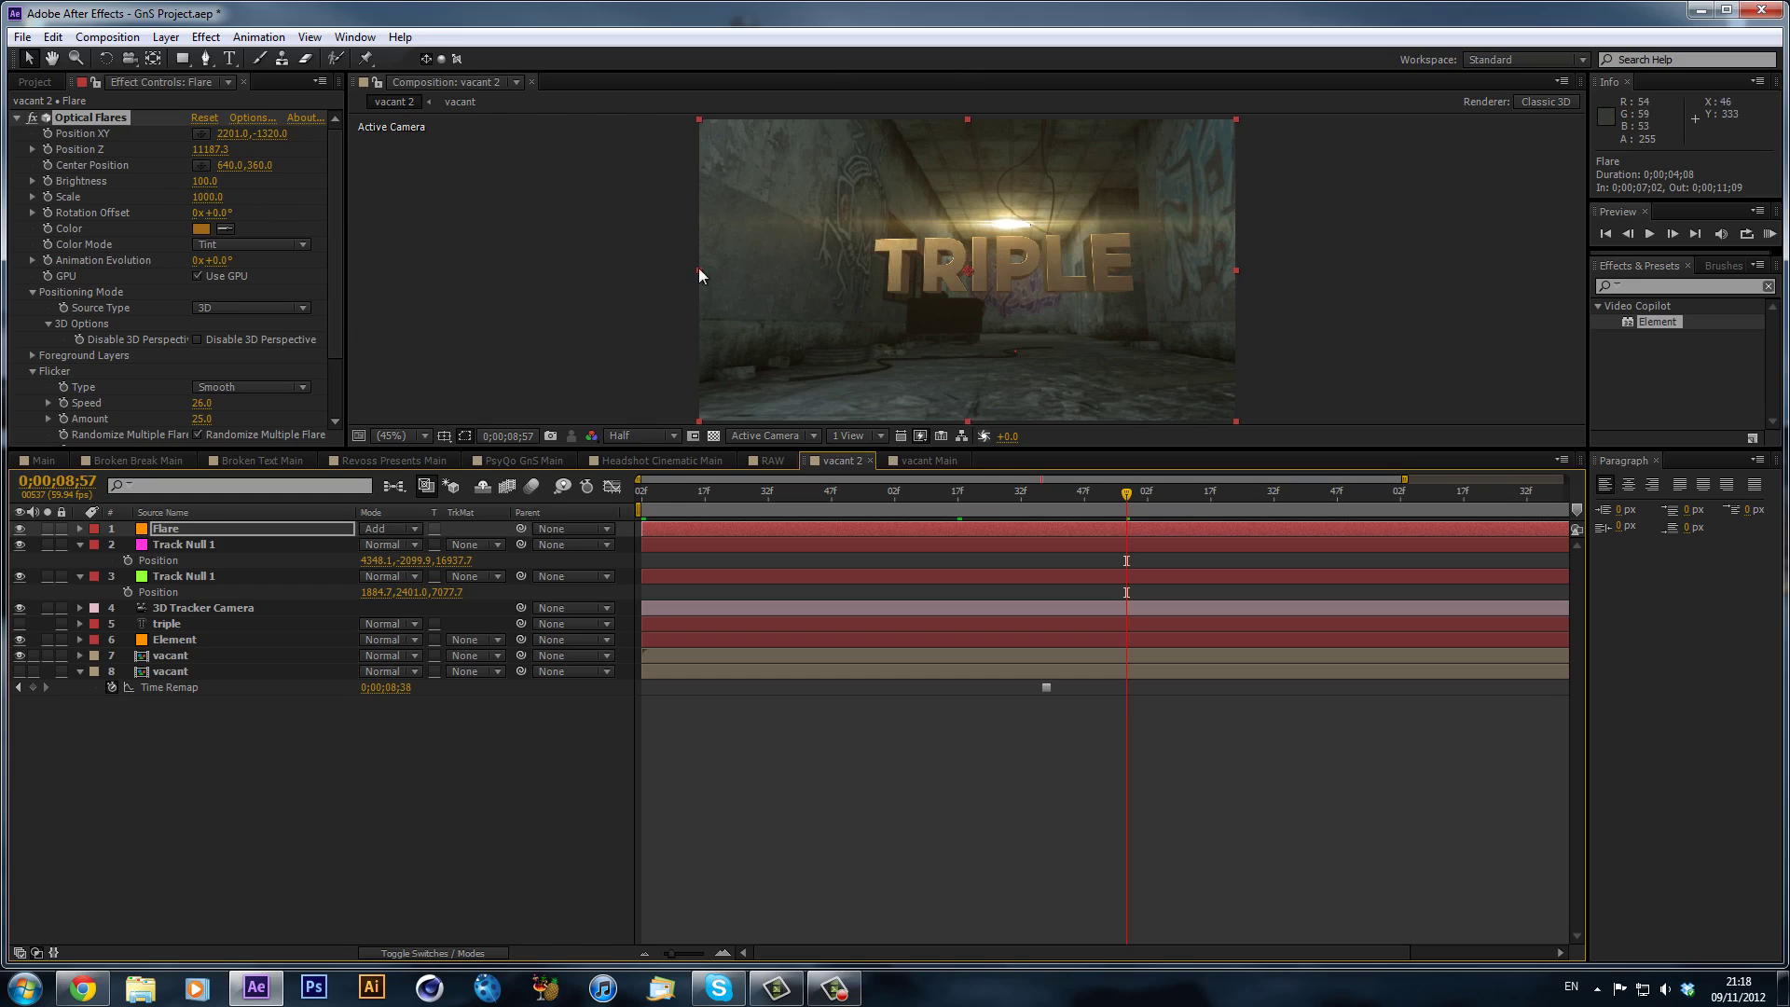
drag(1189, 509, 975, 550)
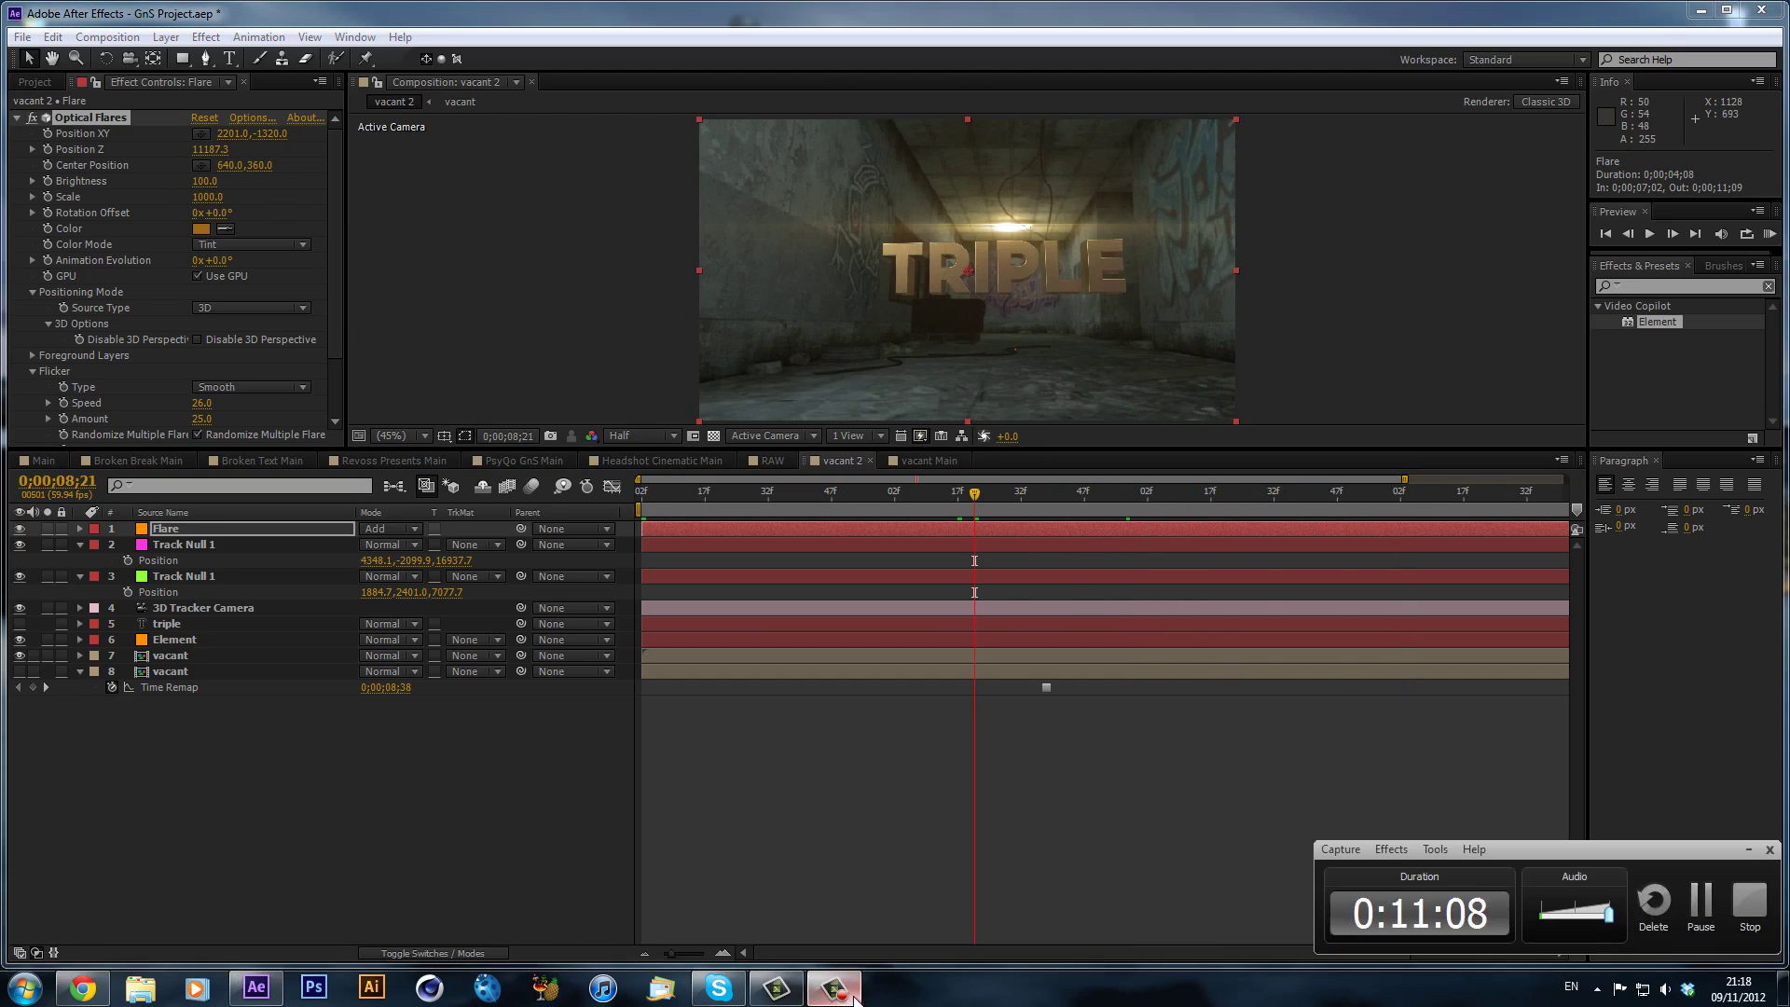